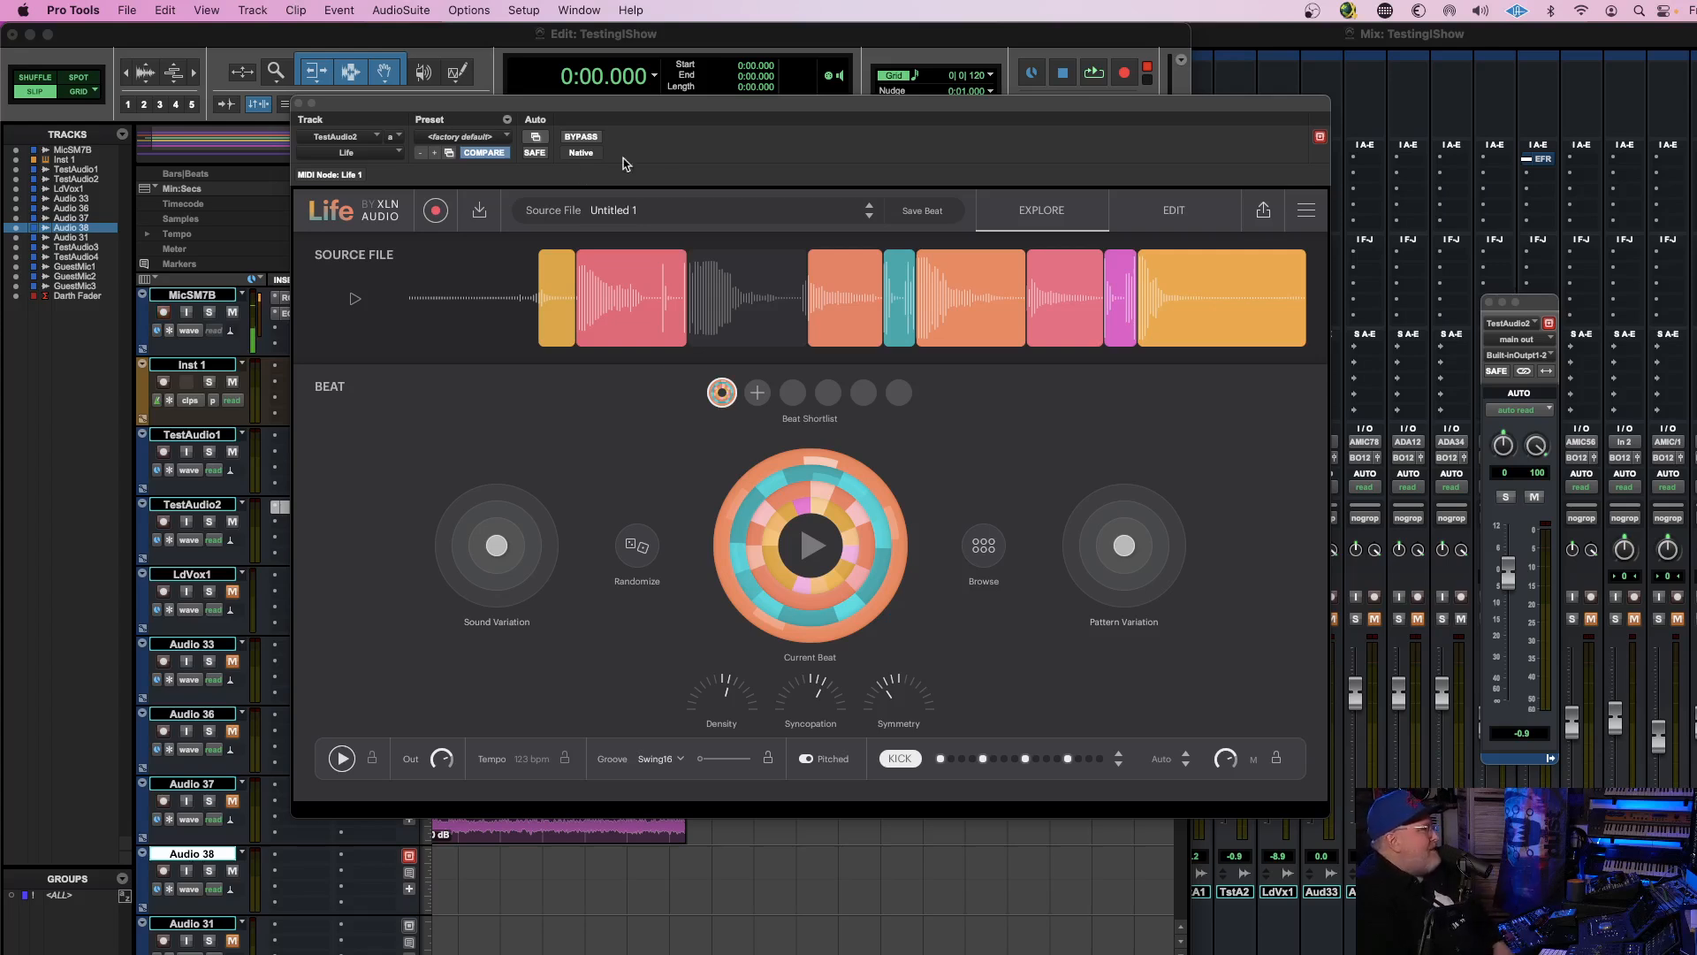
Move the Life plugin window clear of the Edit window controls and audition the source recording and the current beat.
mouse_move(706, 108)
mouse_down()
mouse_move(650, 108)
mouse_move(779, 146)
mouse_move(832, 108)
mouse_move(682, 103)
mouse_up()
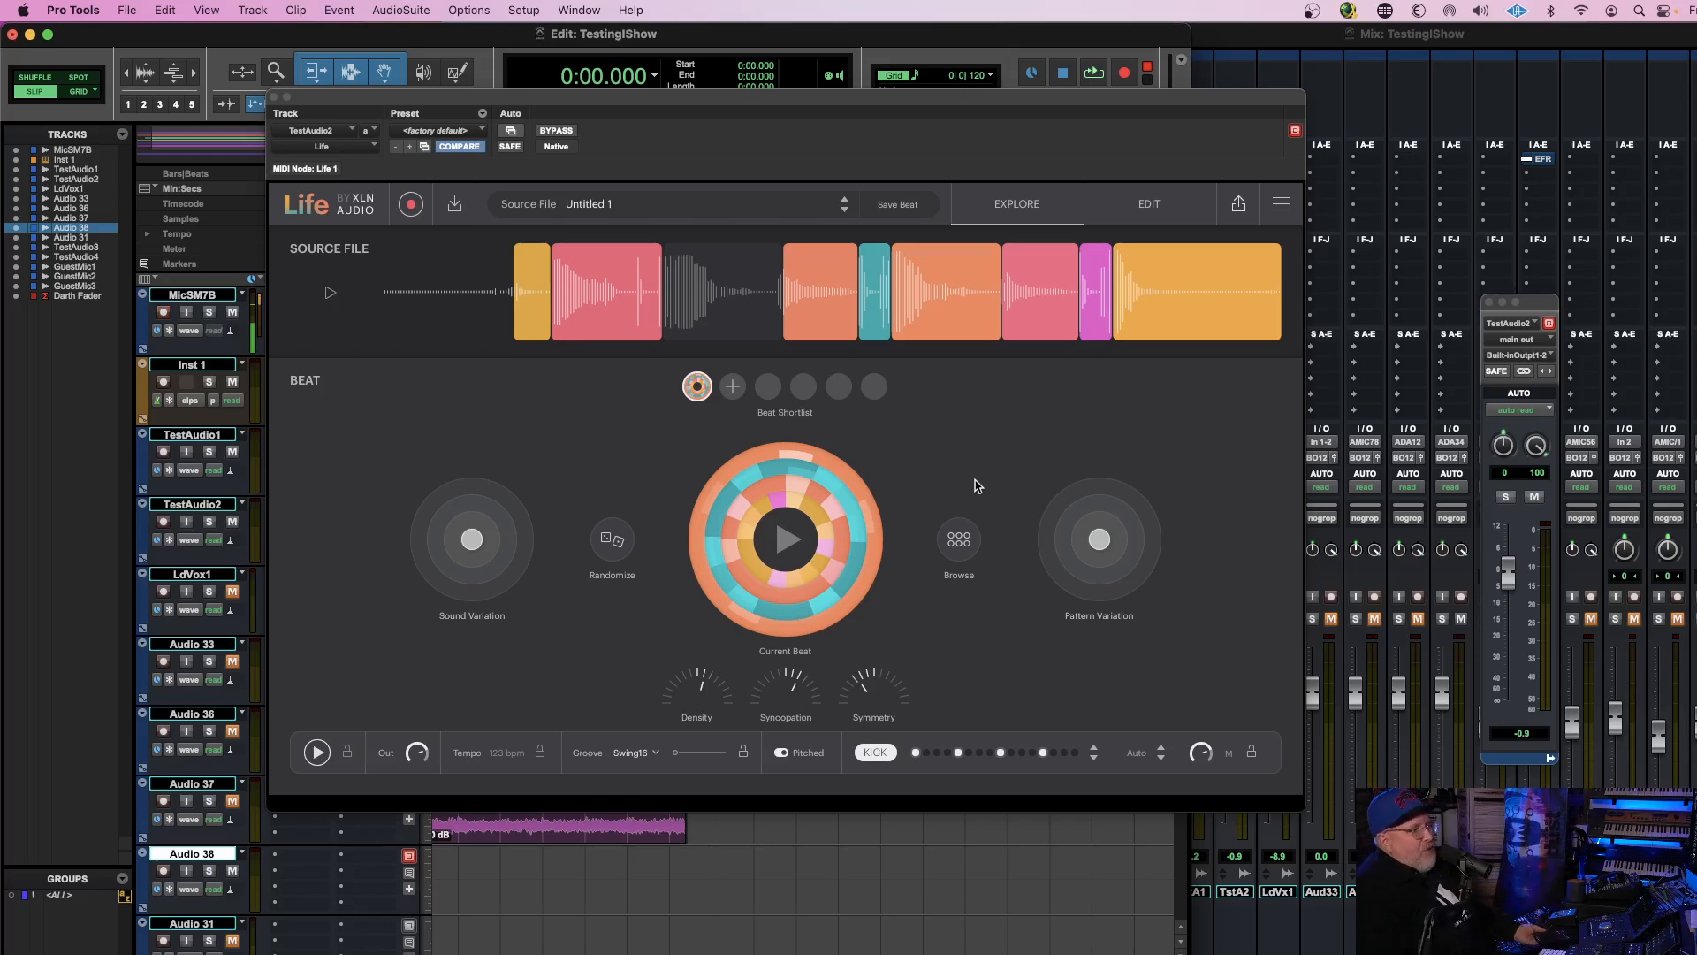
drag(578, 101, 577, 134)
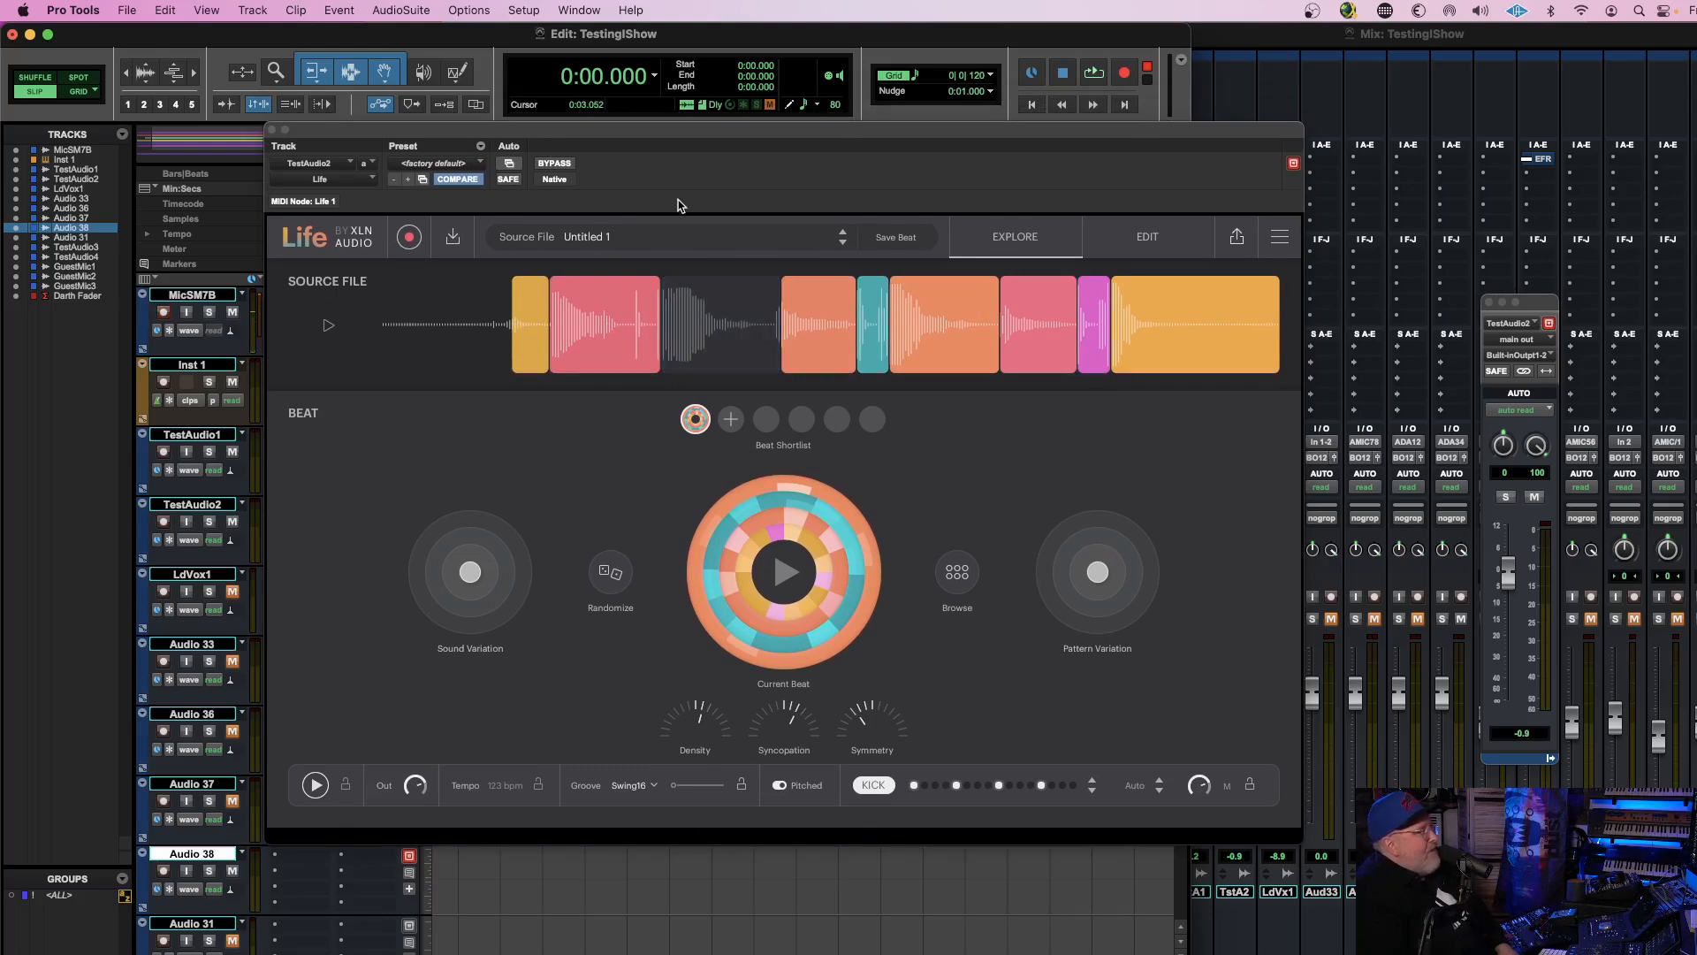
click(330, 332)
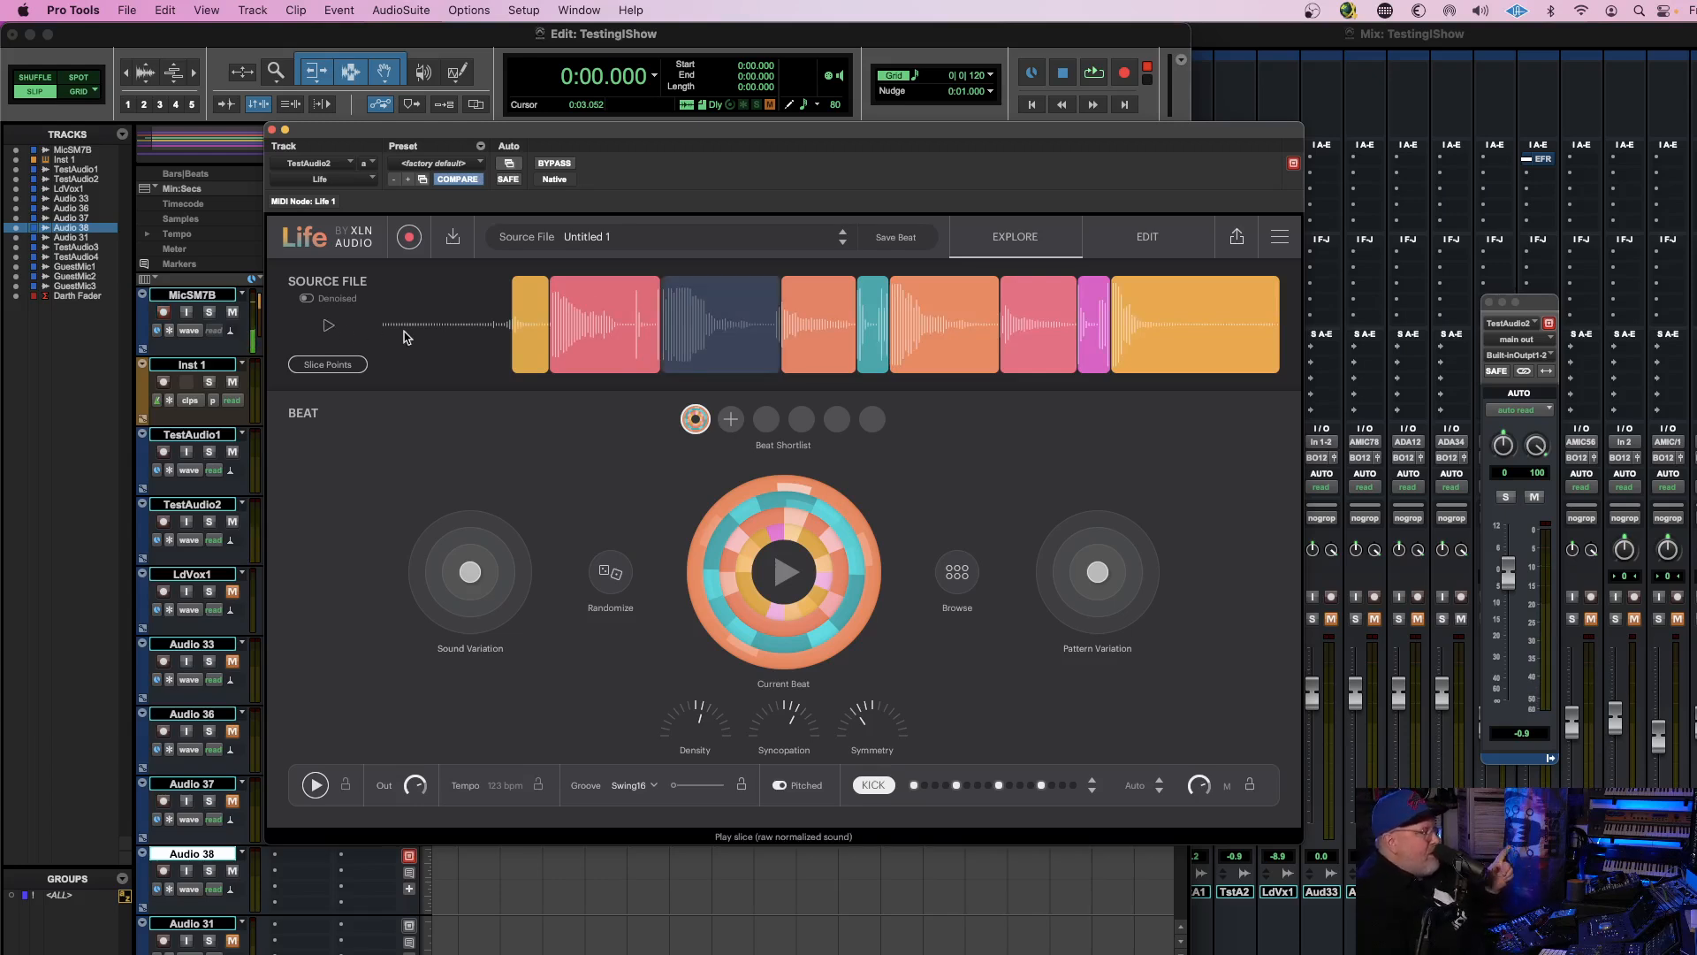
mouse_move(604, 336)
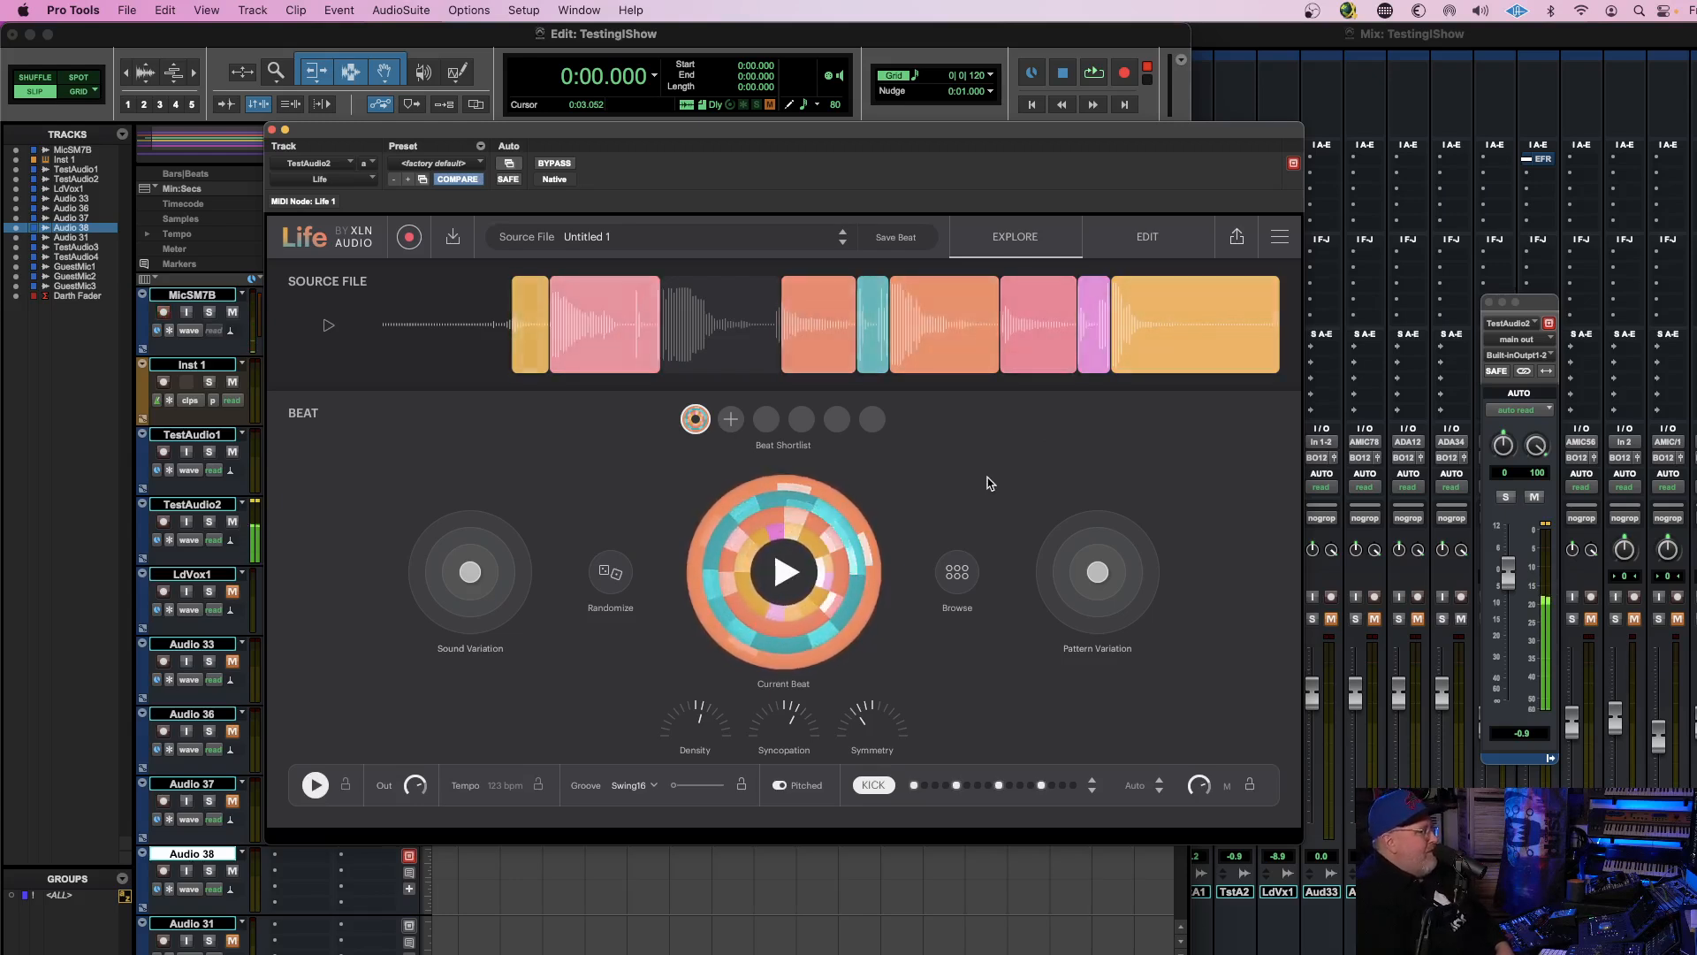
click(778, 575)
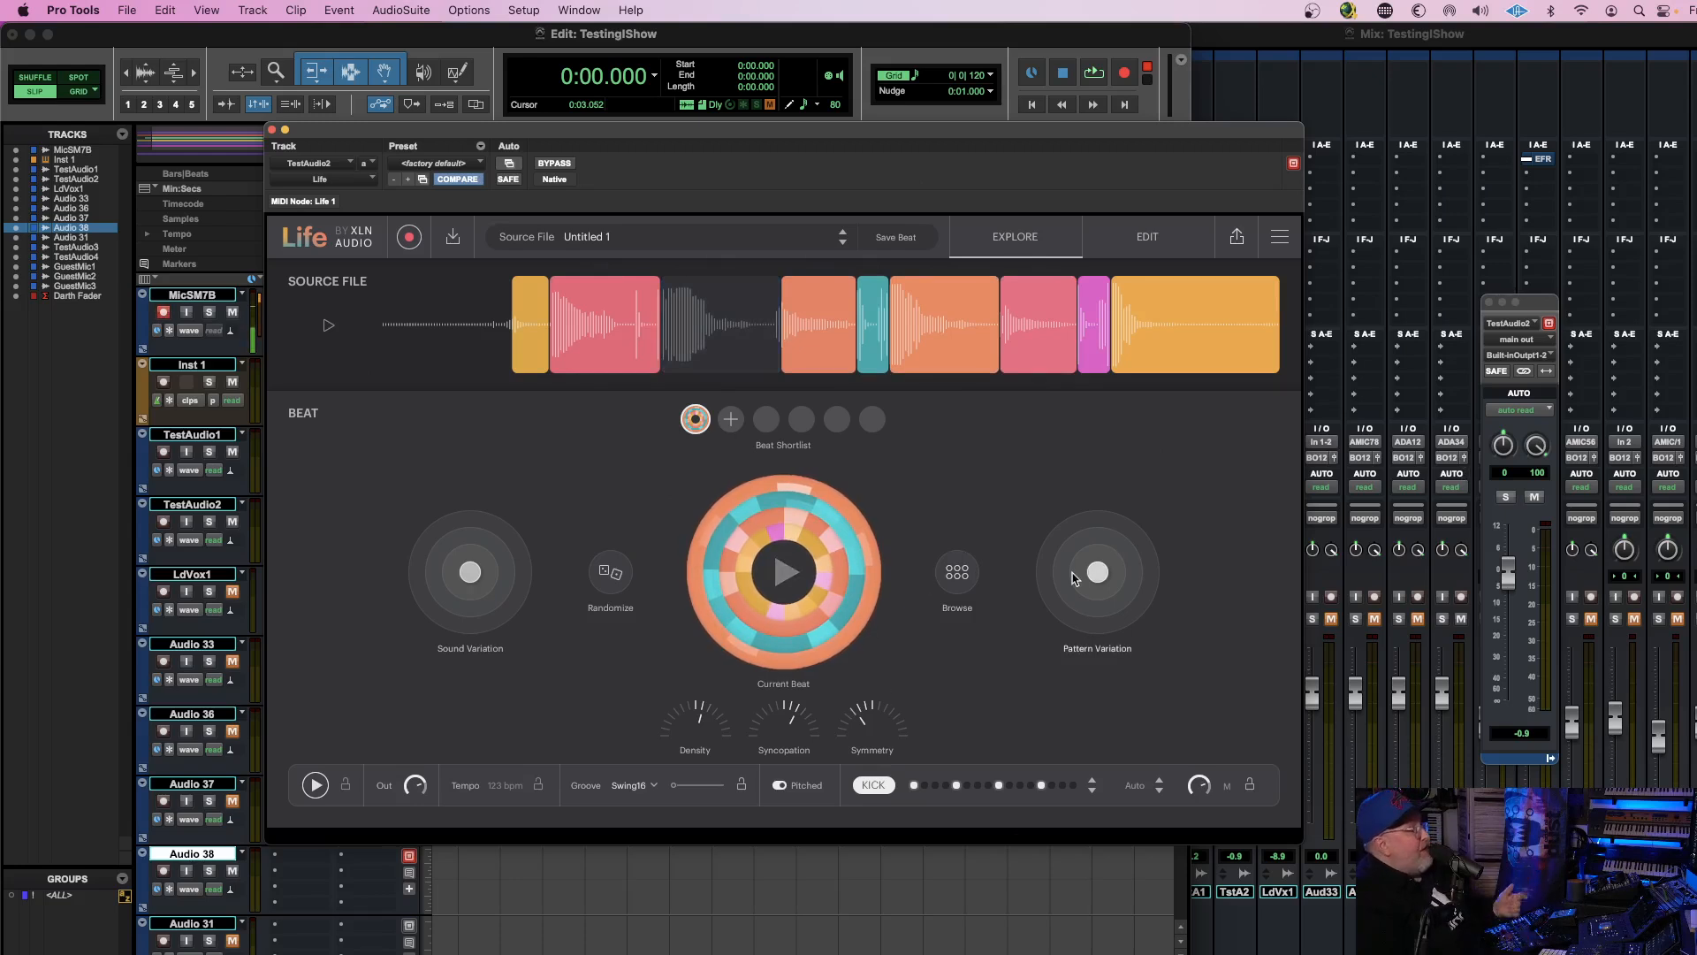
Preview several alternative beats in the Beat Browser and leave without choosing one.
click(956, 576)
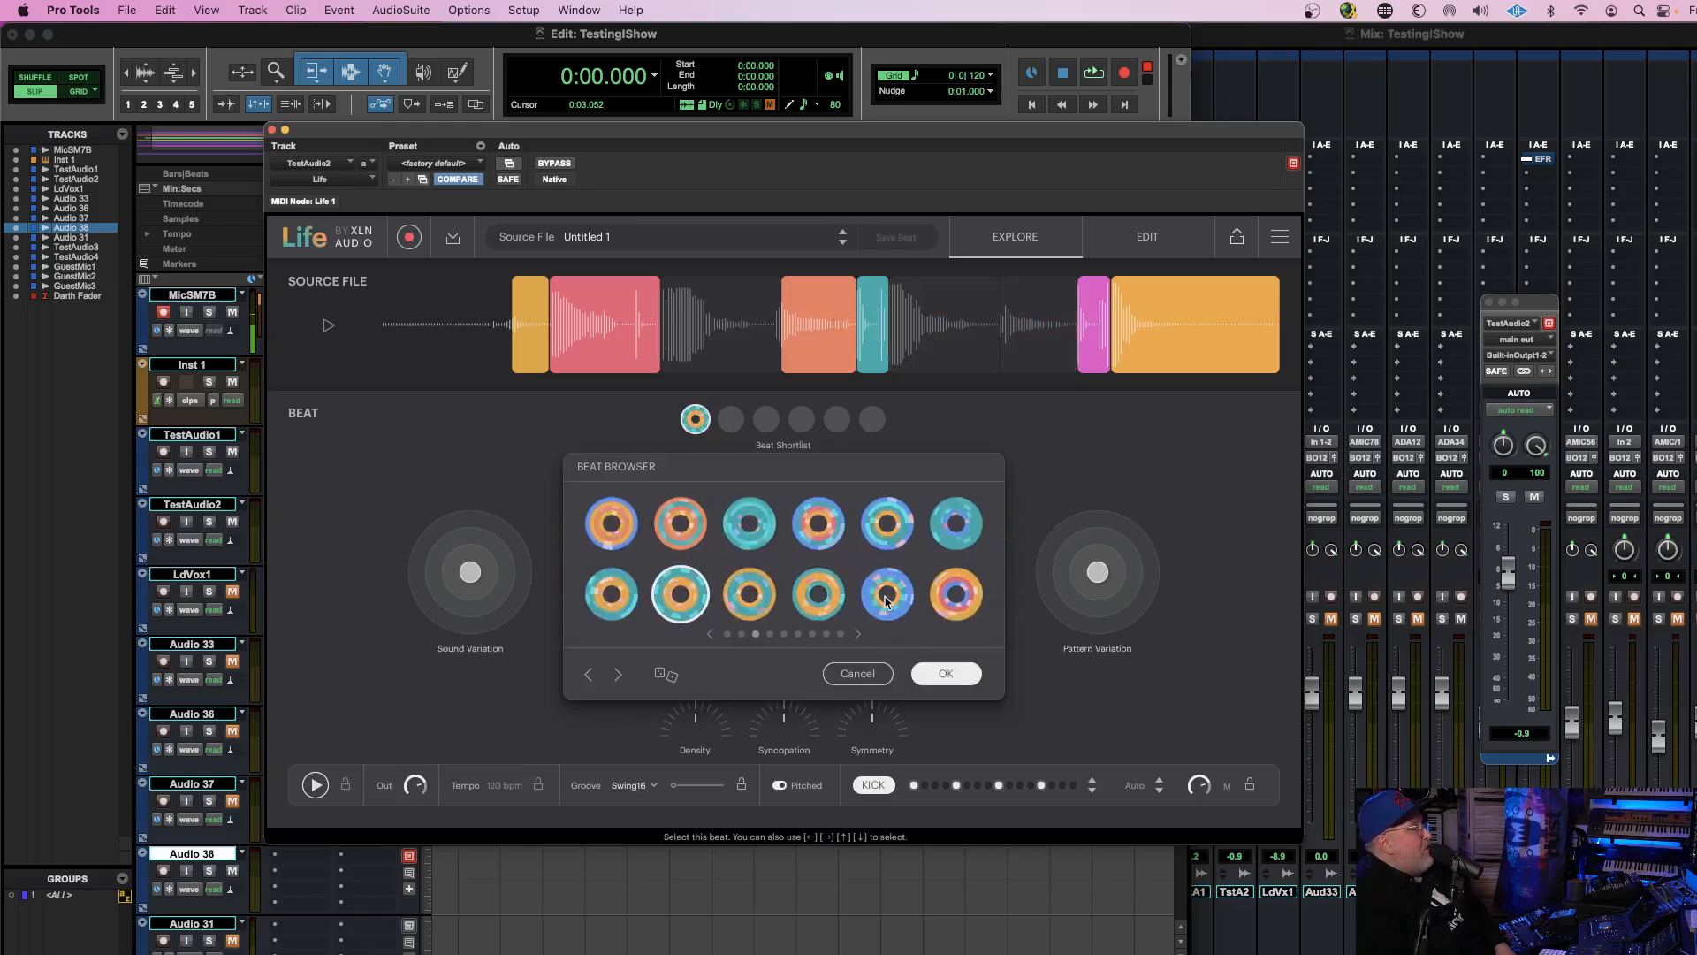
click(885, 600)
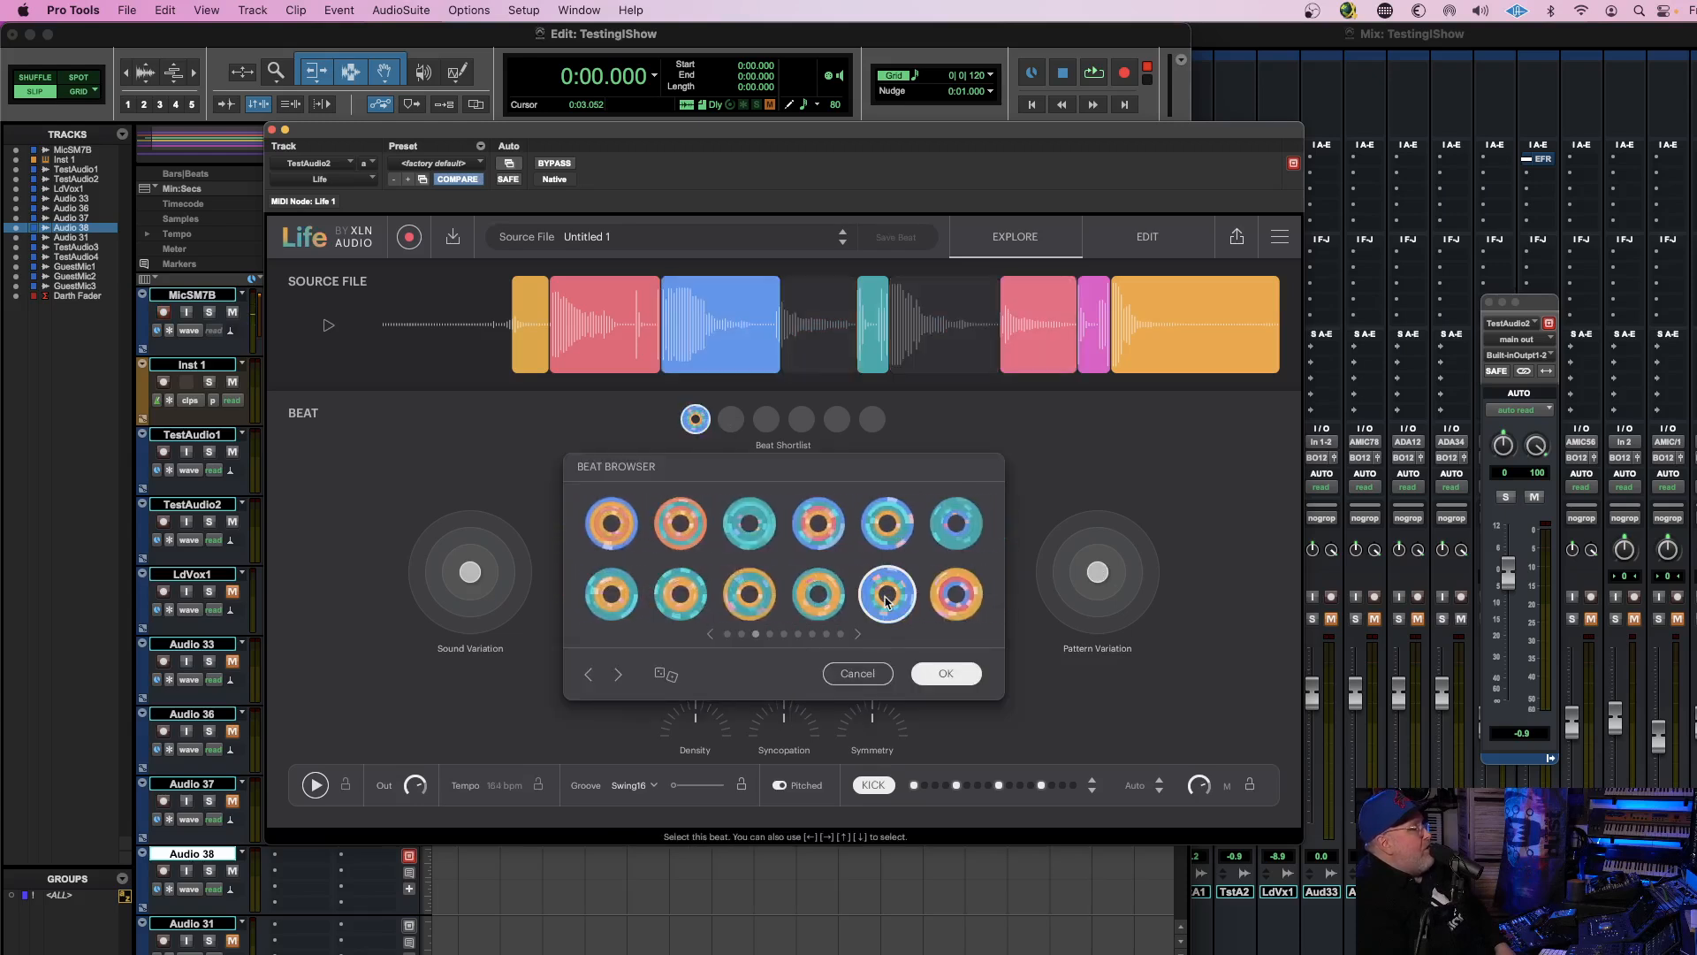
click(891, 528)
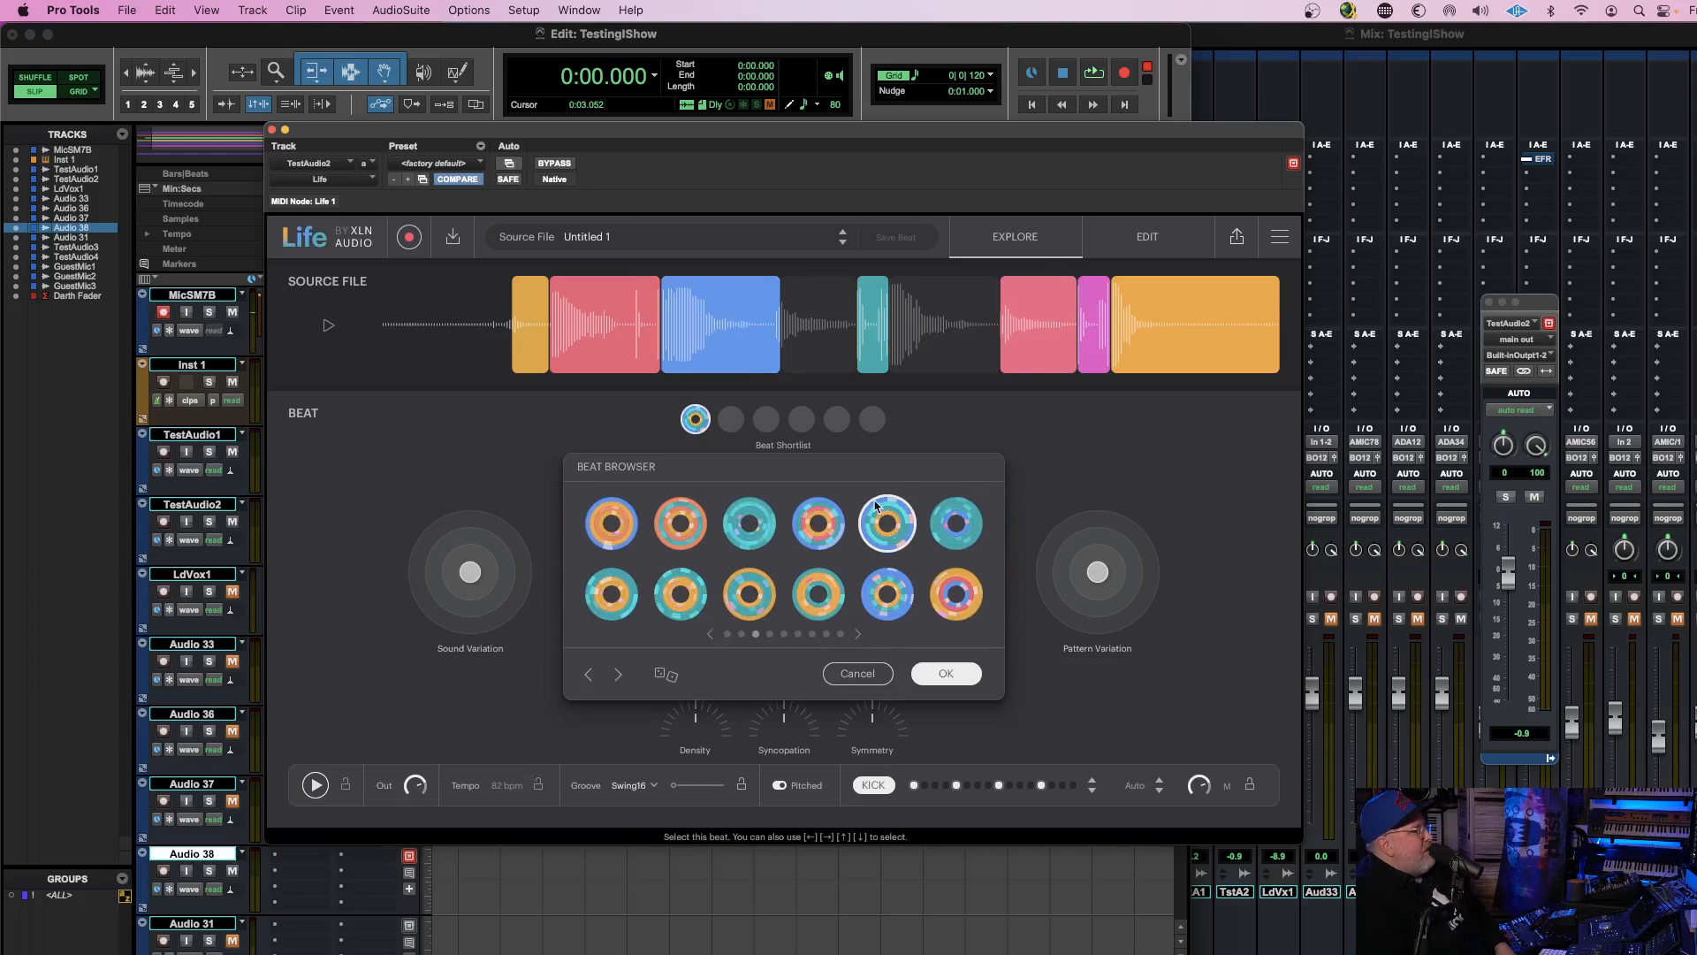
click(957, 525)
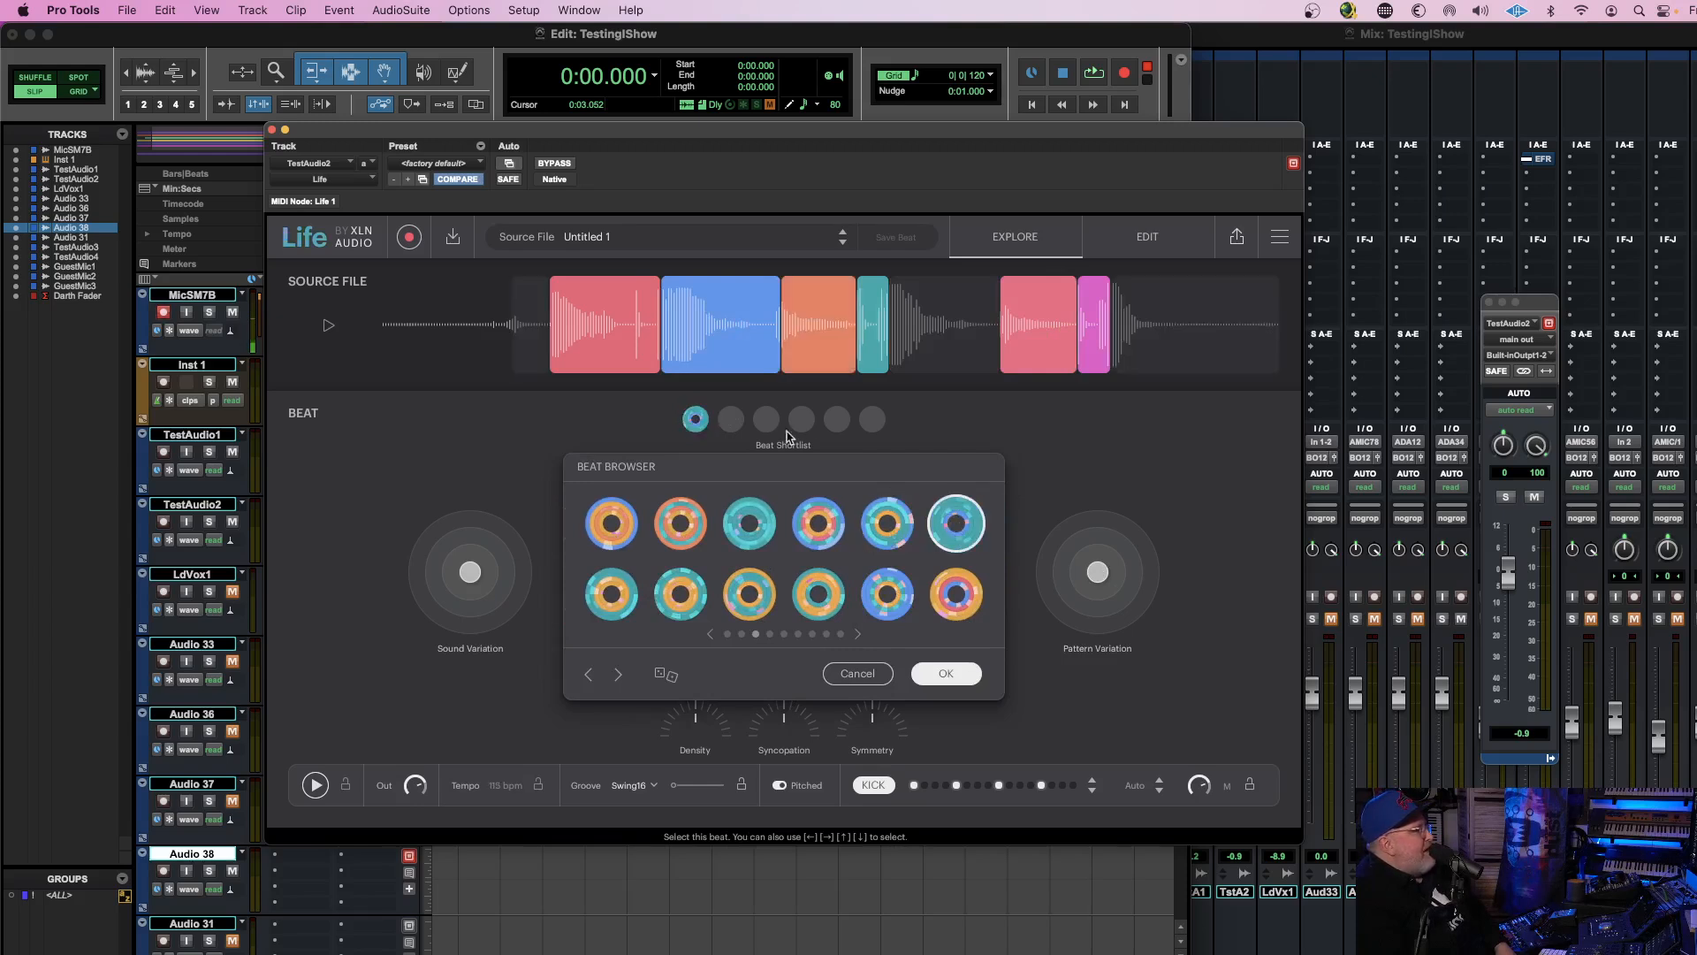
click(762, 540)
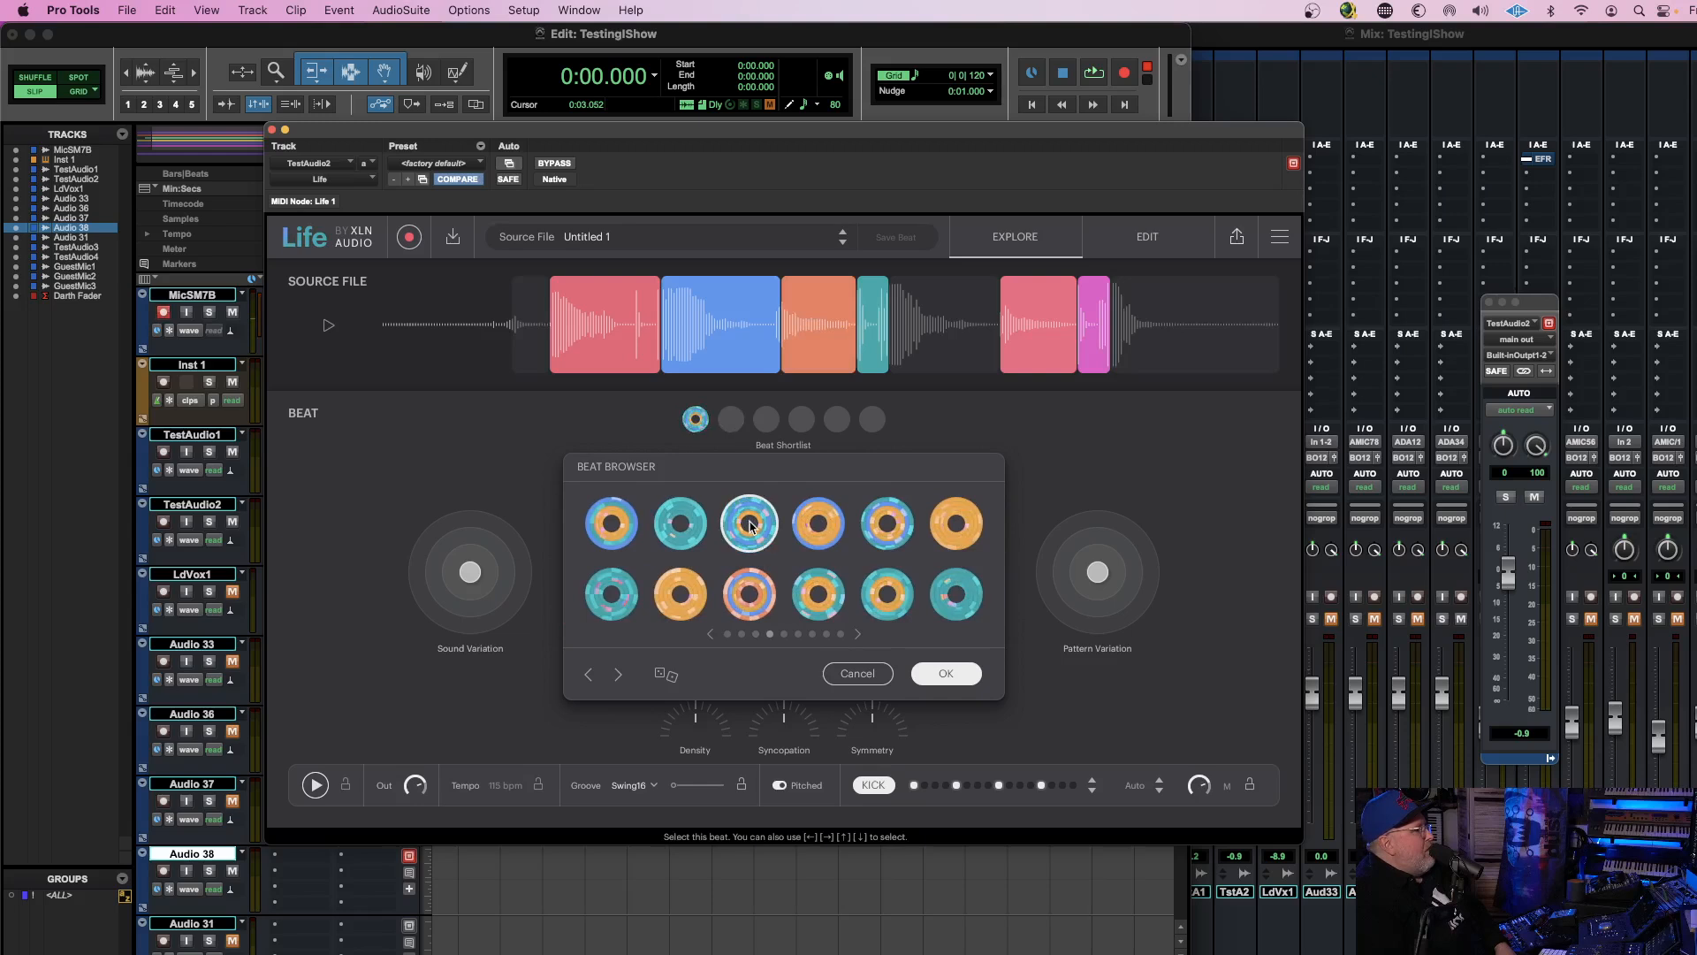
click(871, 672)
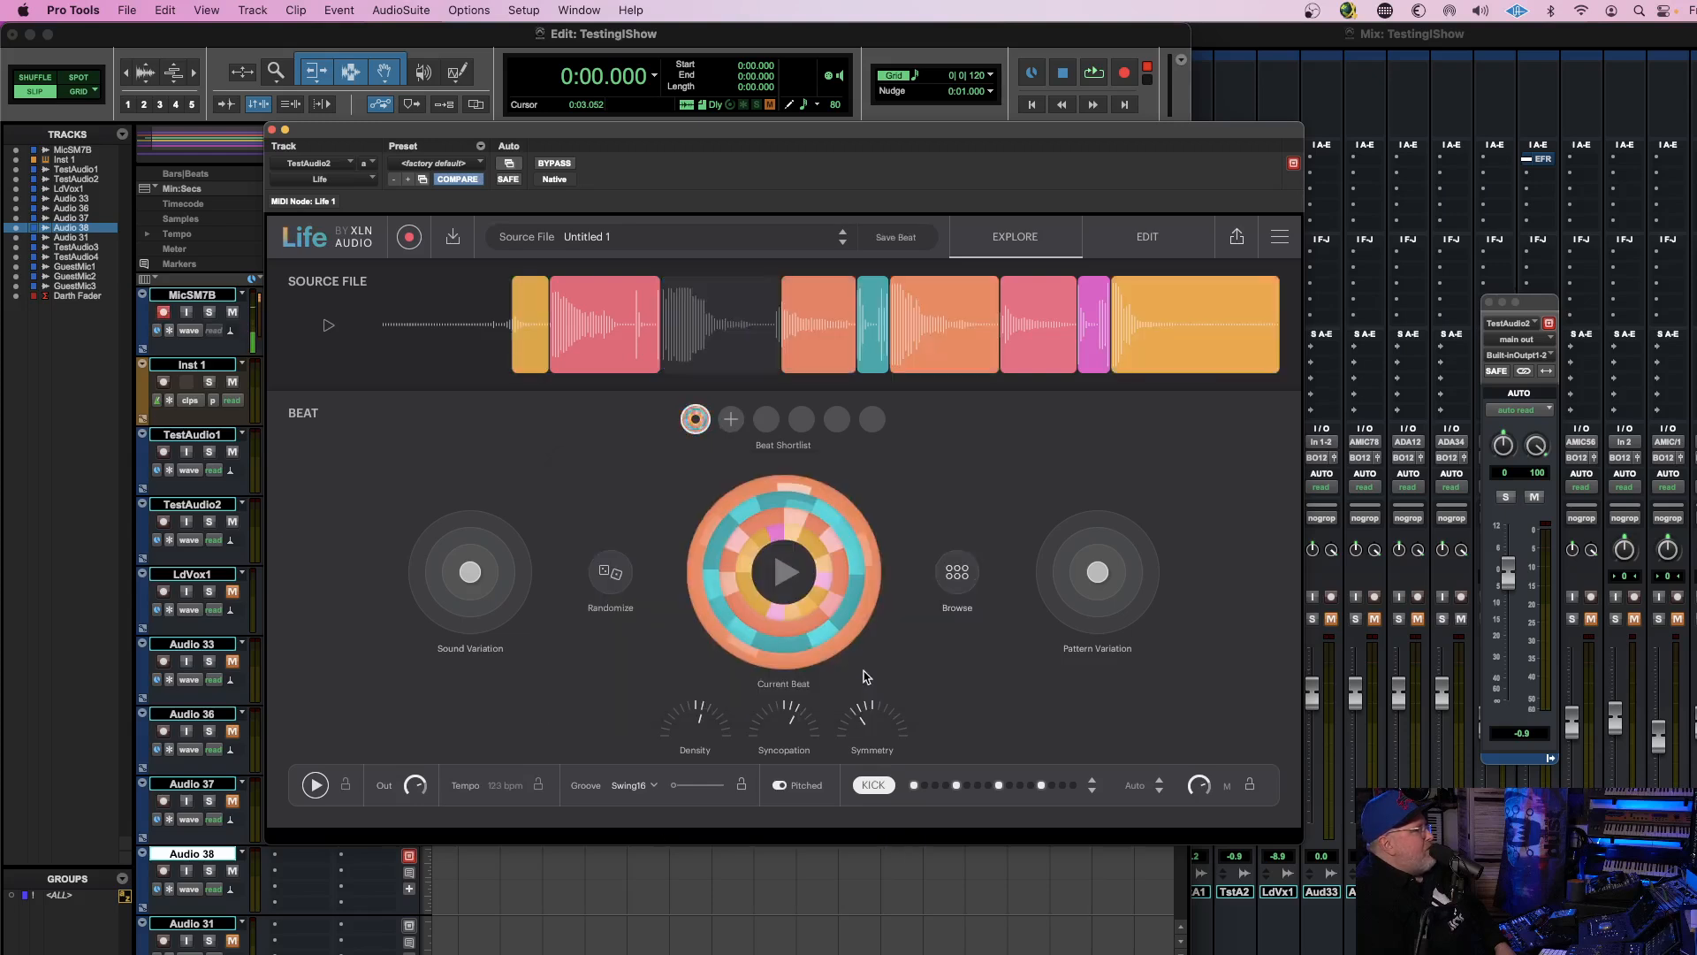
Audition the current beat with the added kick switched on and off, leaving the kick on.
click(786, 569)
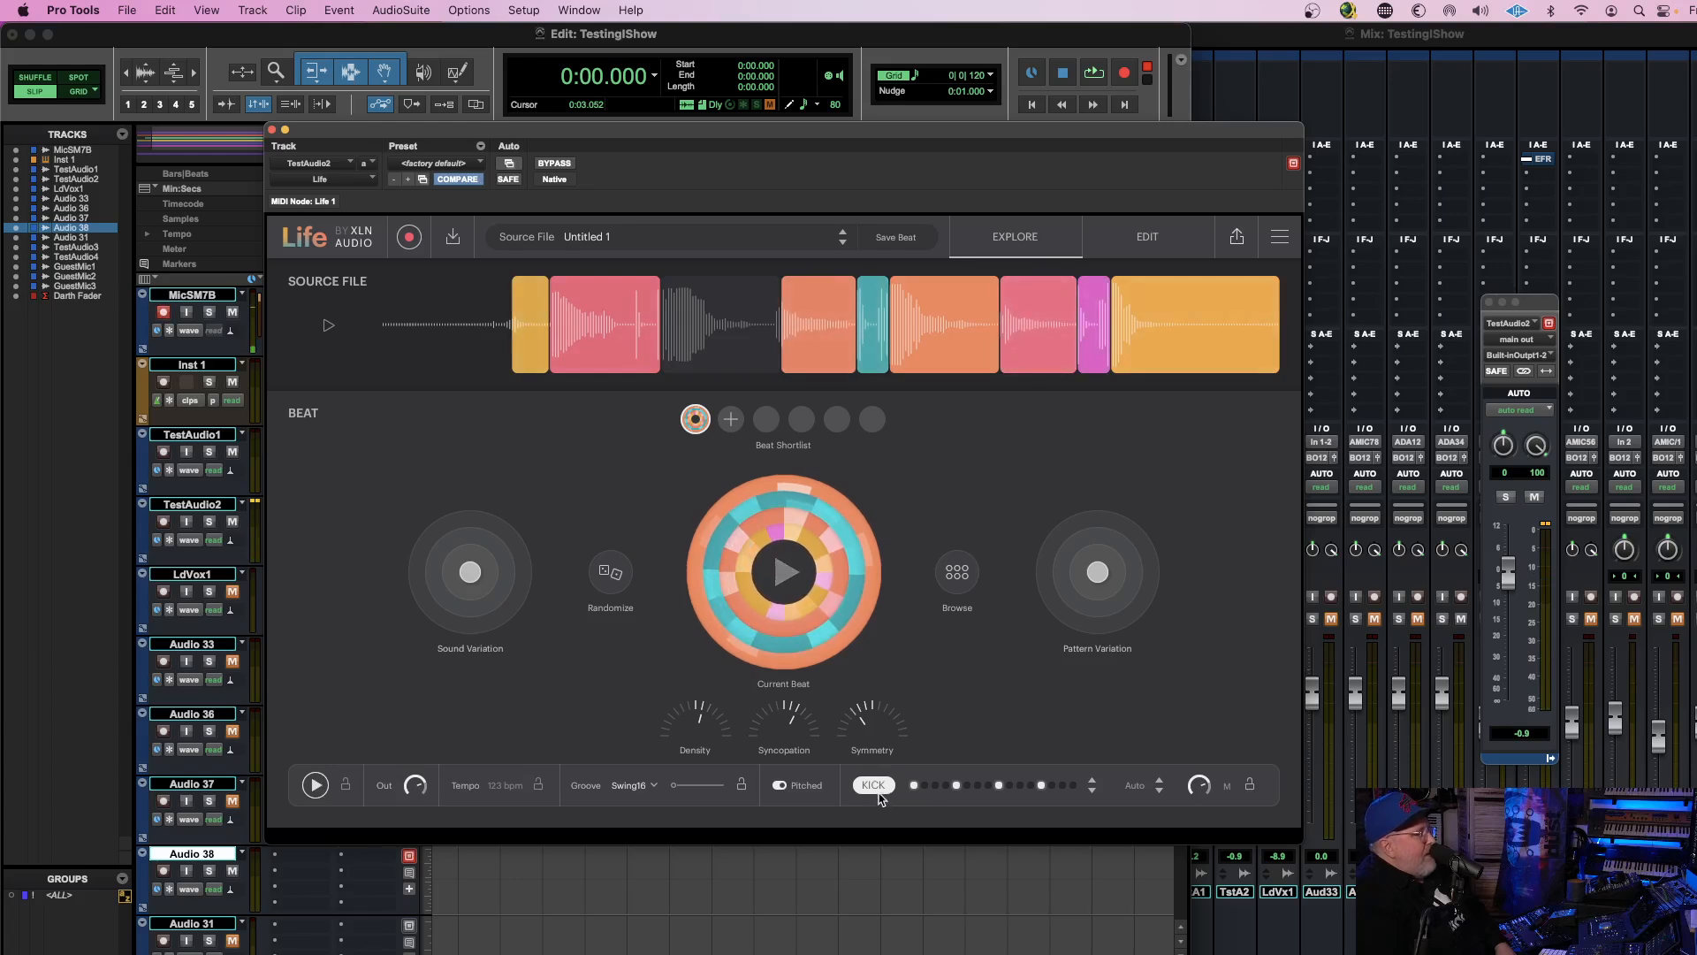
click(874, 786)
click(783, 573)
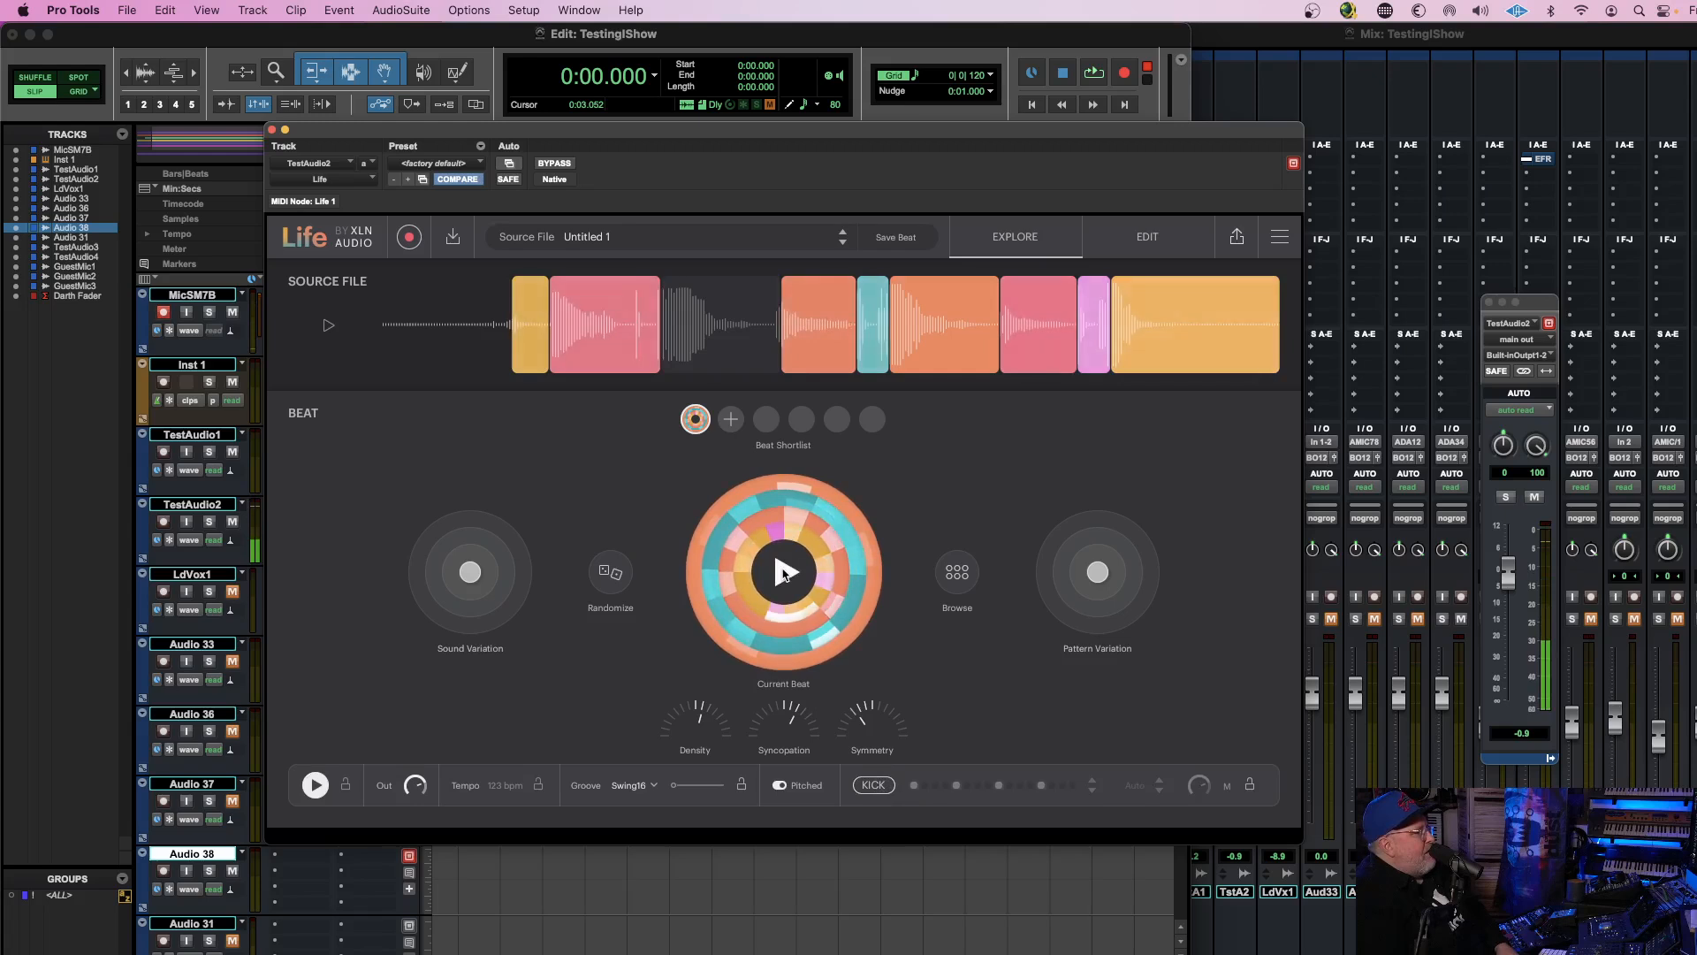
click(783, 573)
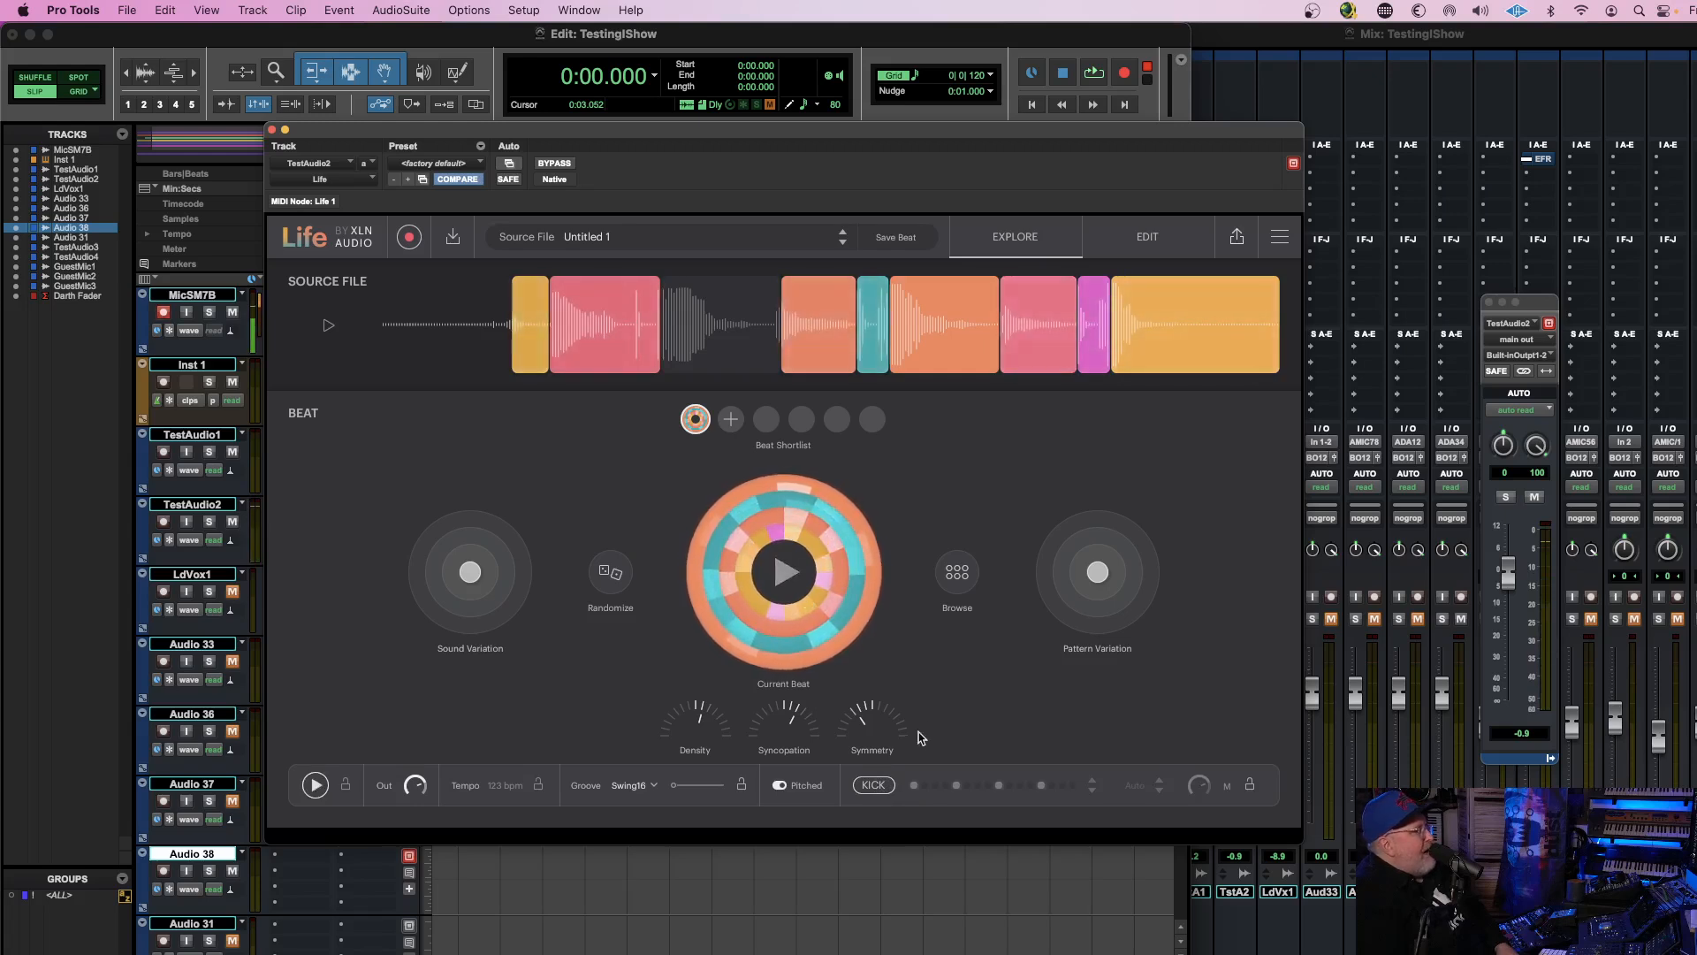
click(875, 786)
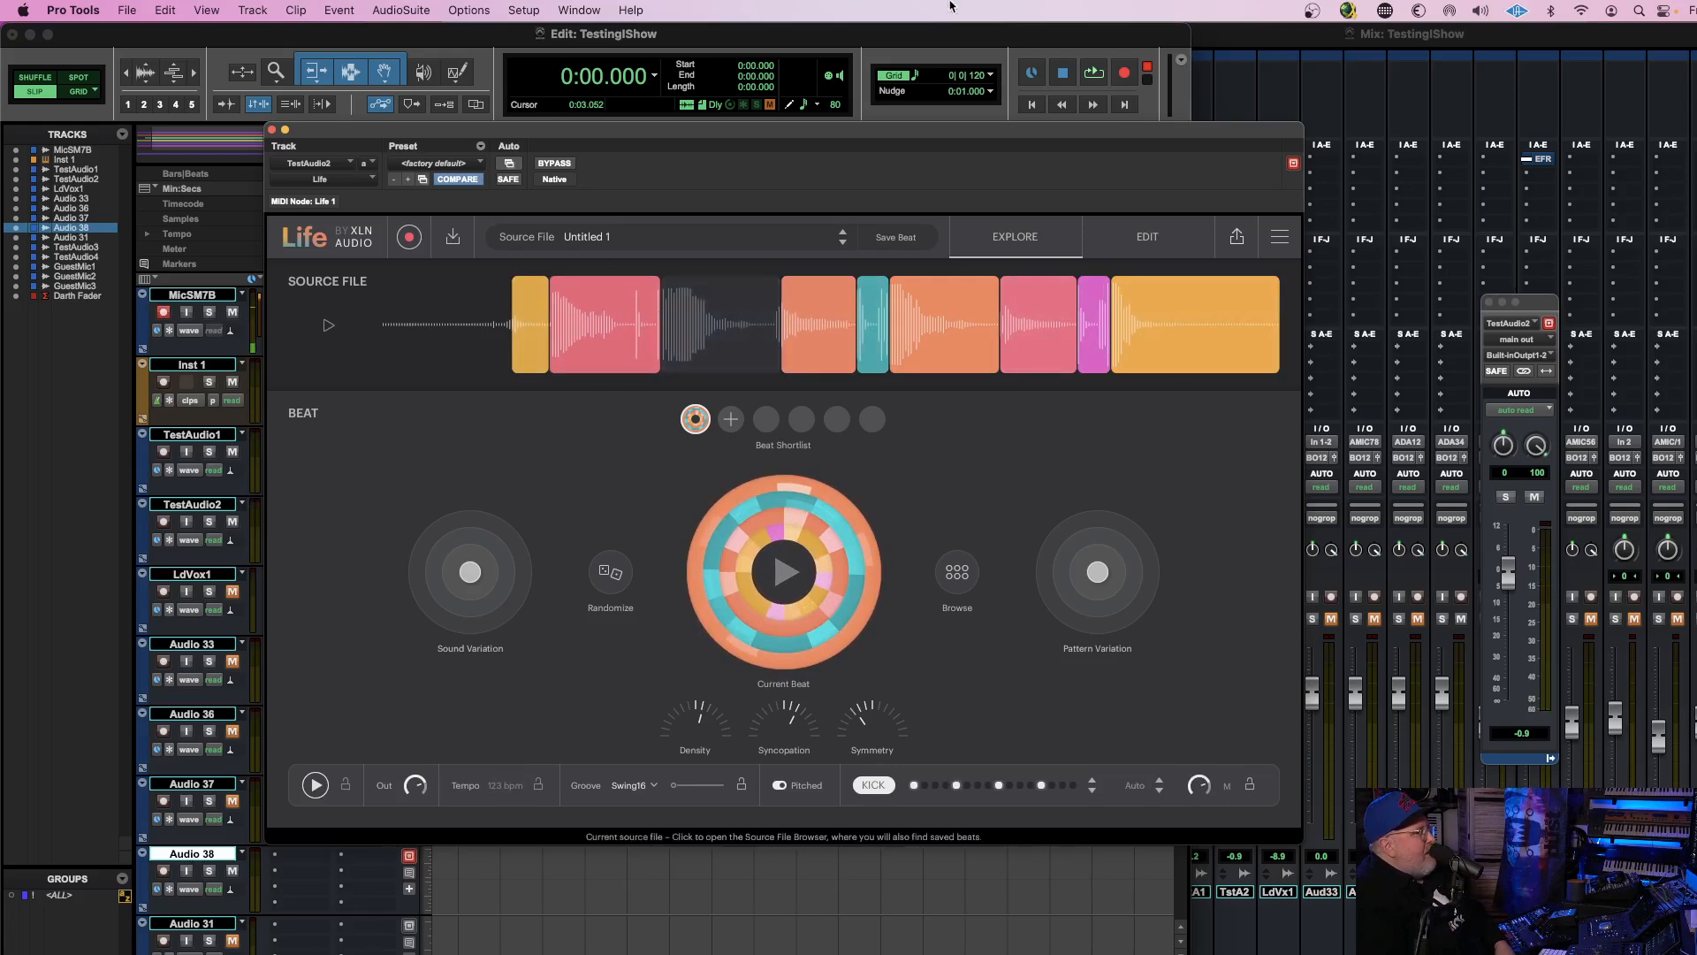
Show MIDI Controls, Synchronization, Ableton Link, EUCON and Expanded Transport in the Edit window, and widen the window to fit them.
drag(928, 134, 934, 178)
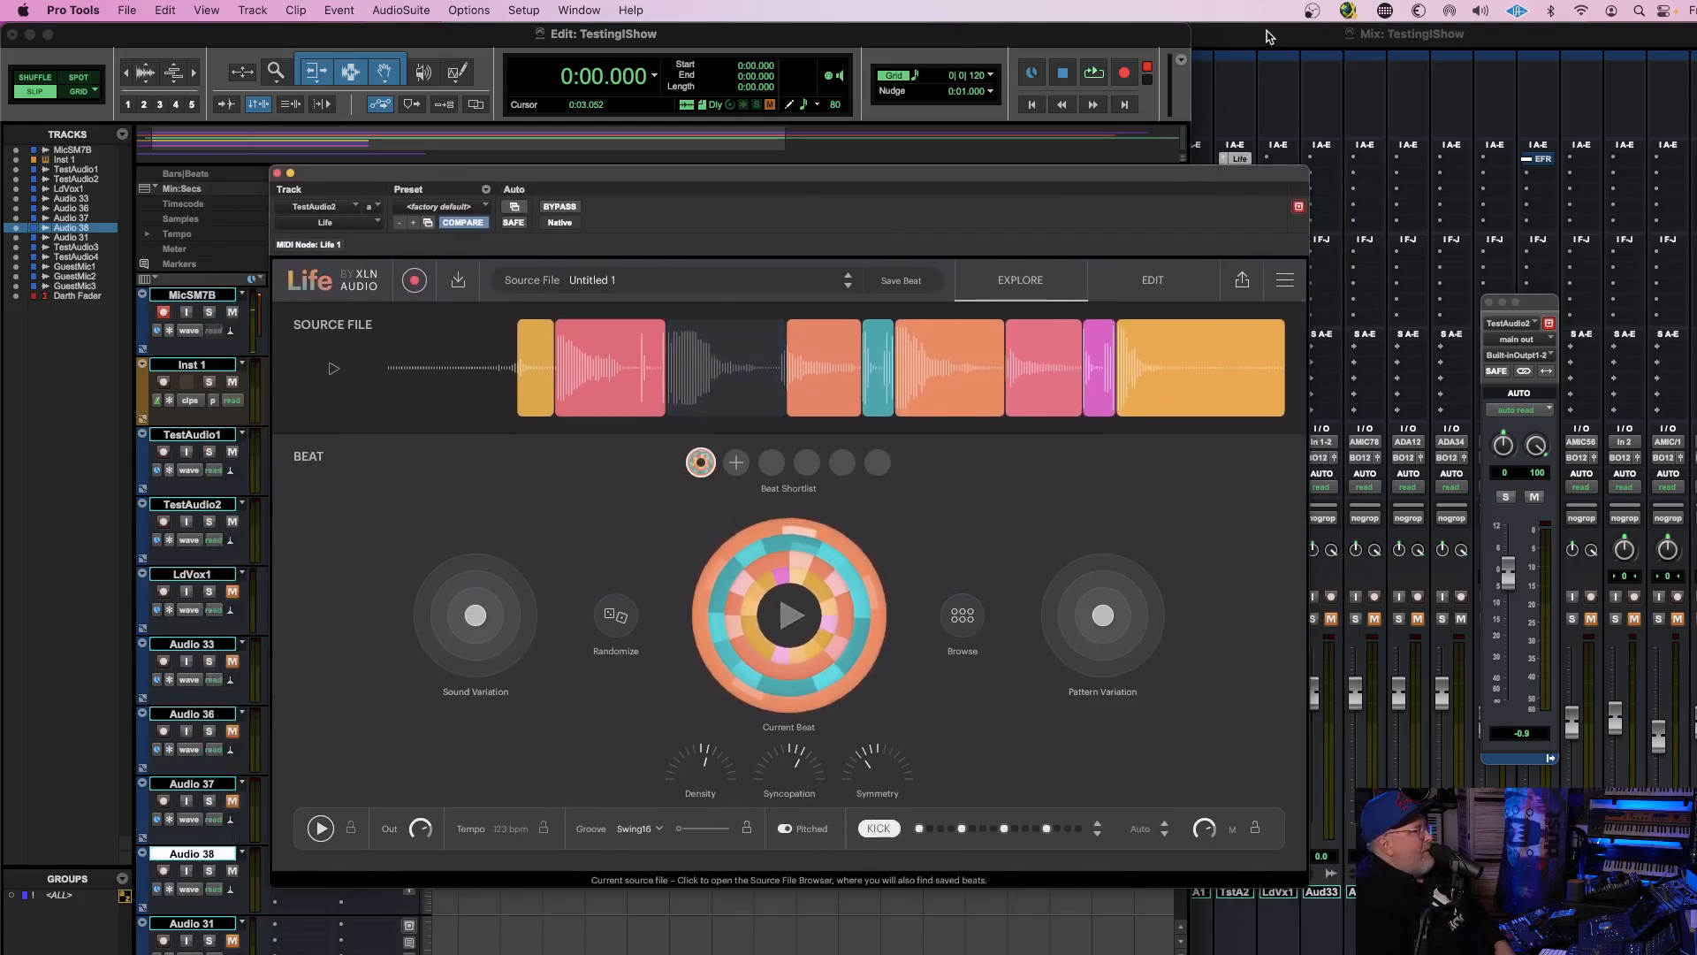
click(1181, 61)
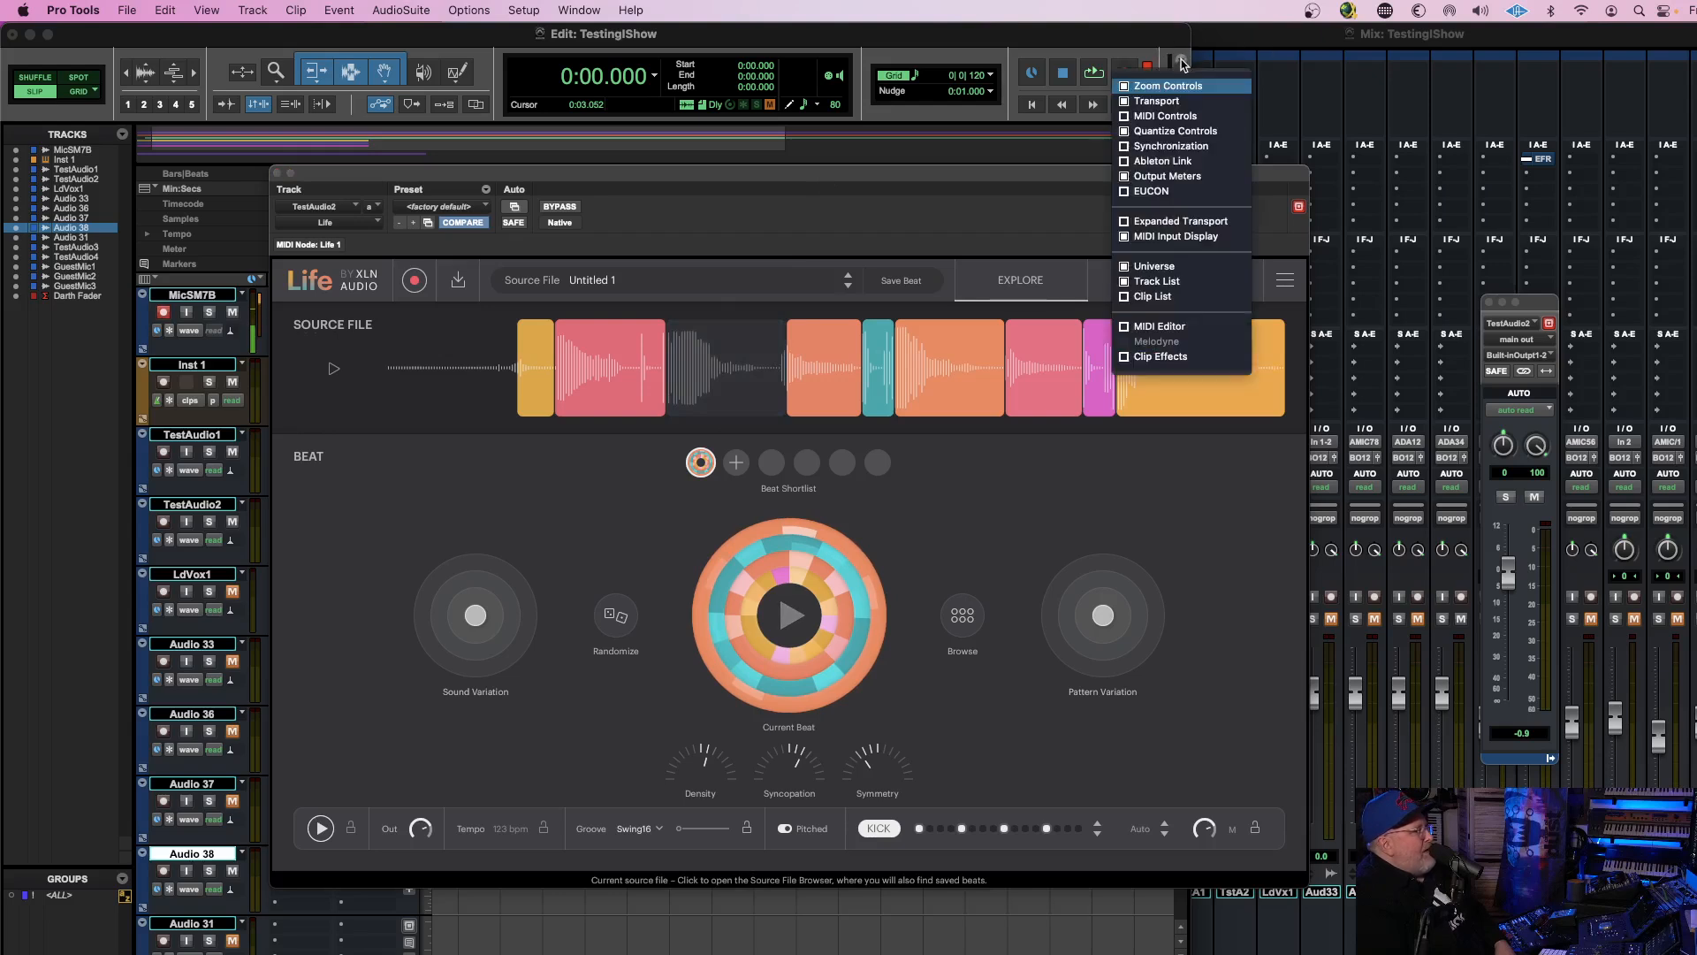
click(1173, 117)
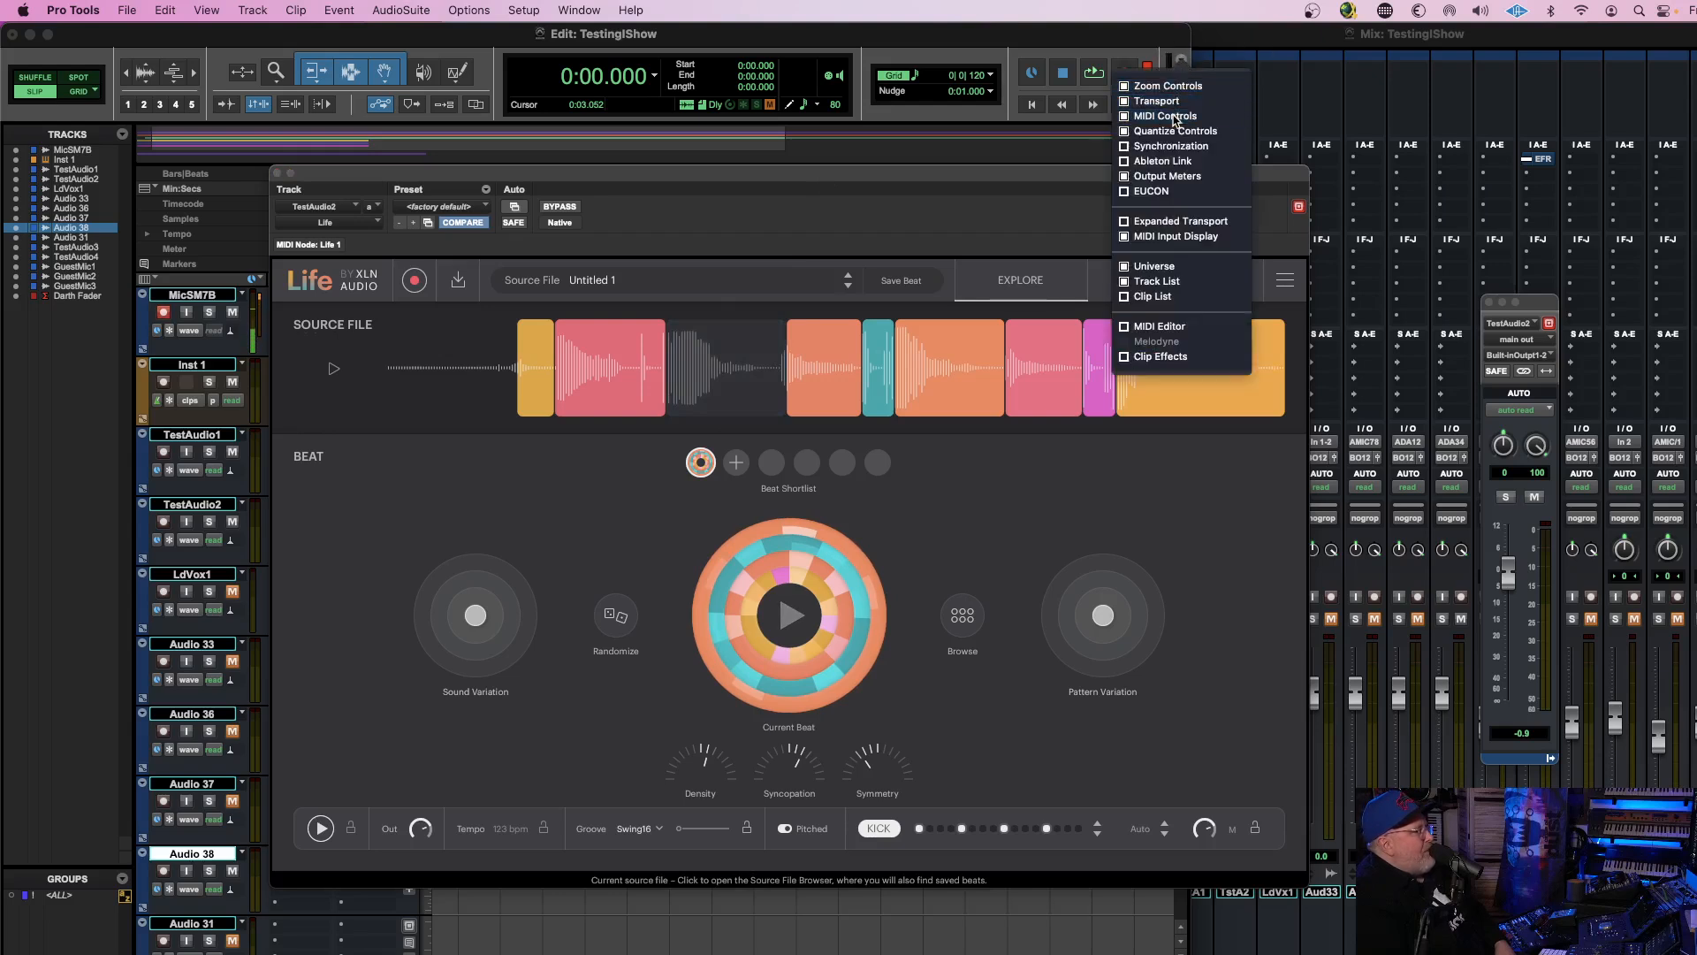
click(1169, 149)
click(1165, 162)
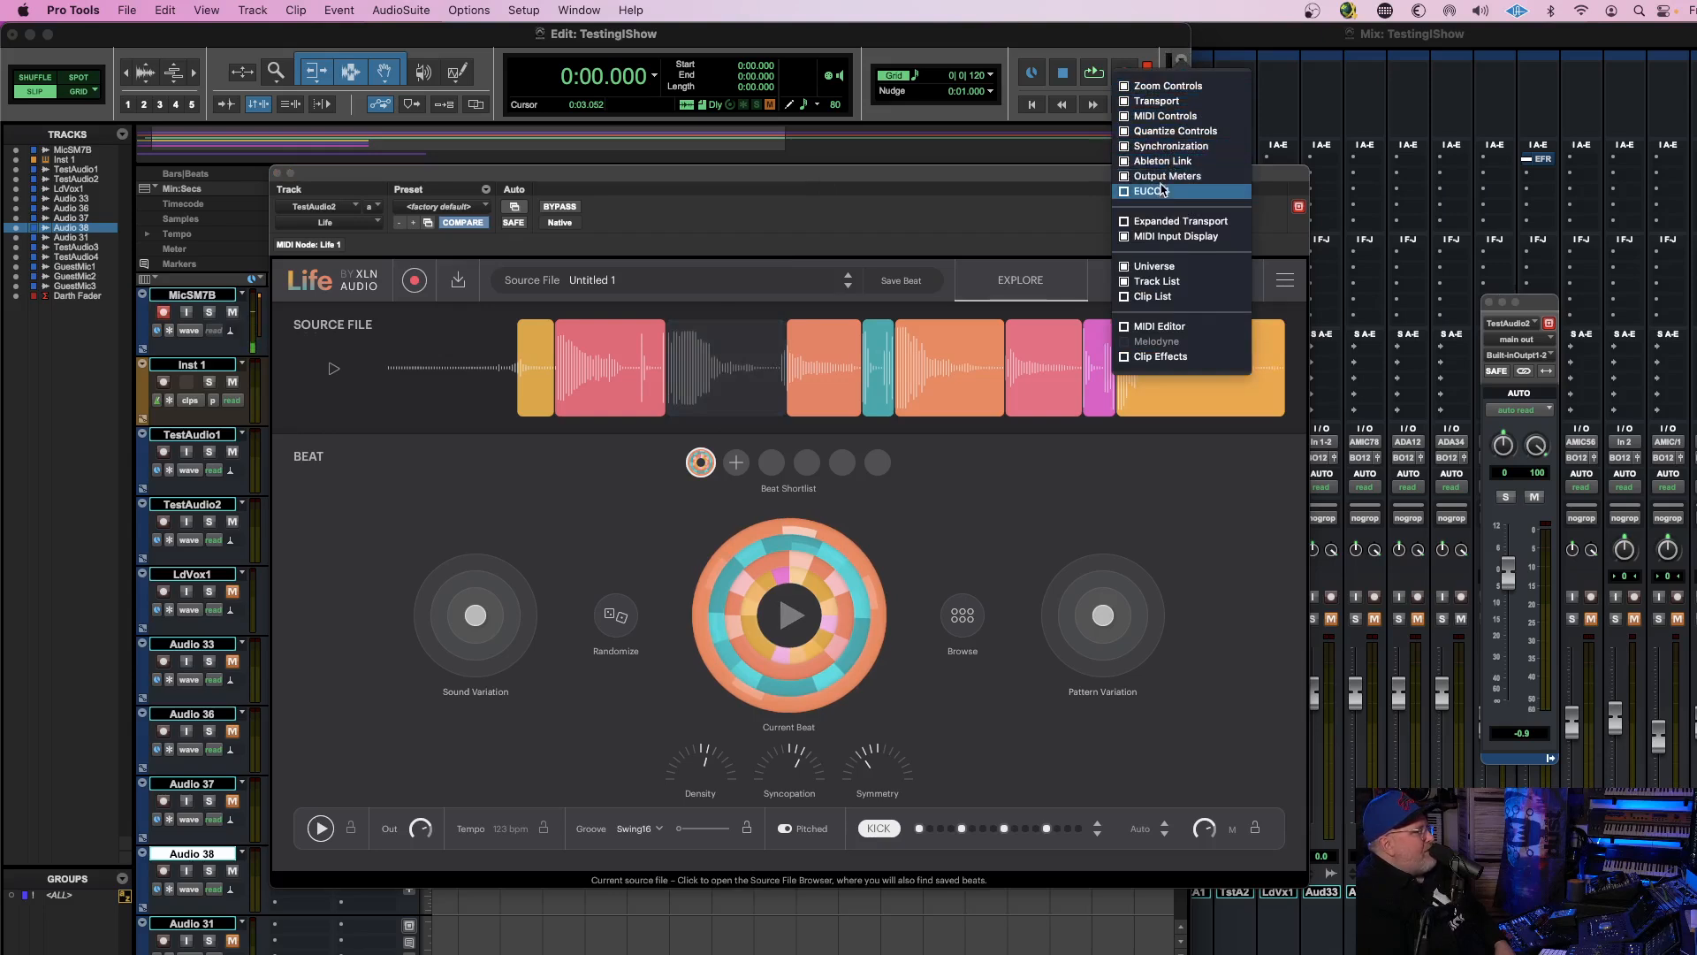
click(1158, 191)
click(1154, 222)
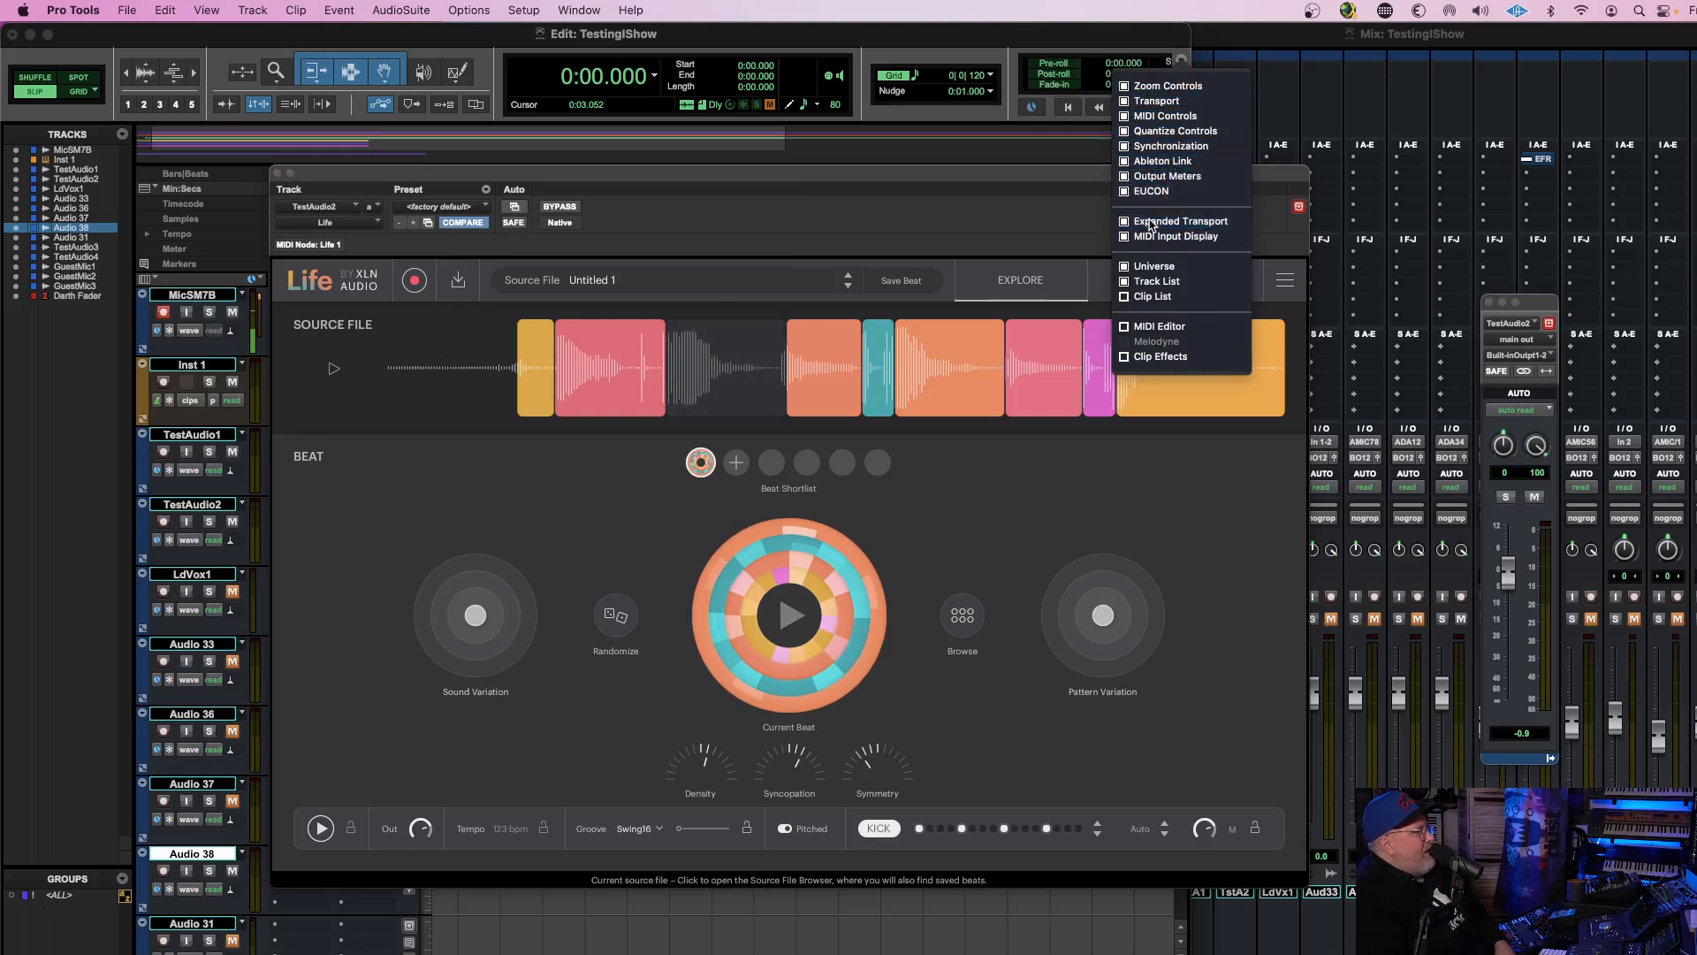
click(1154, 47)
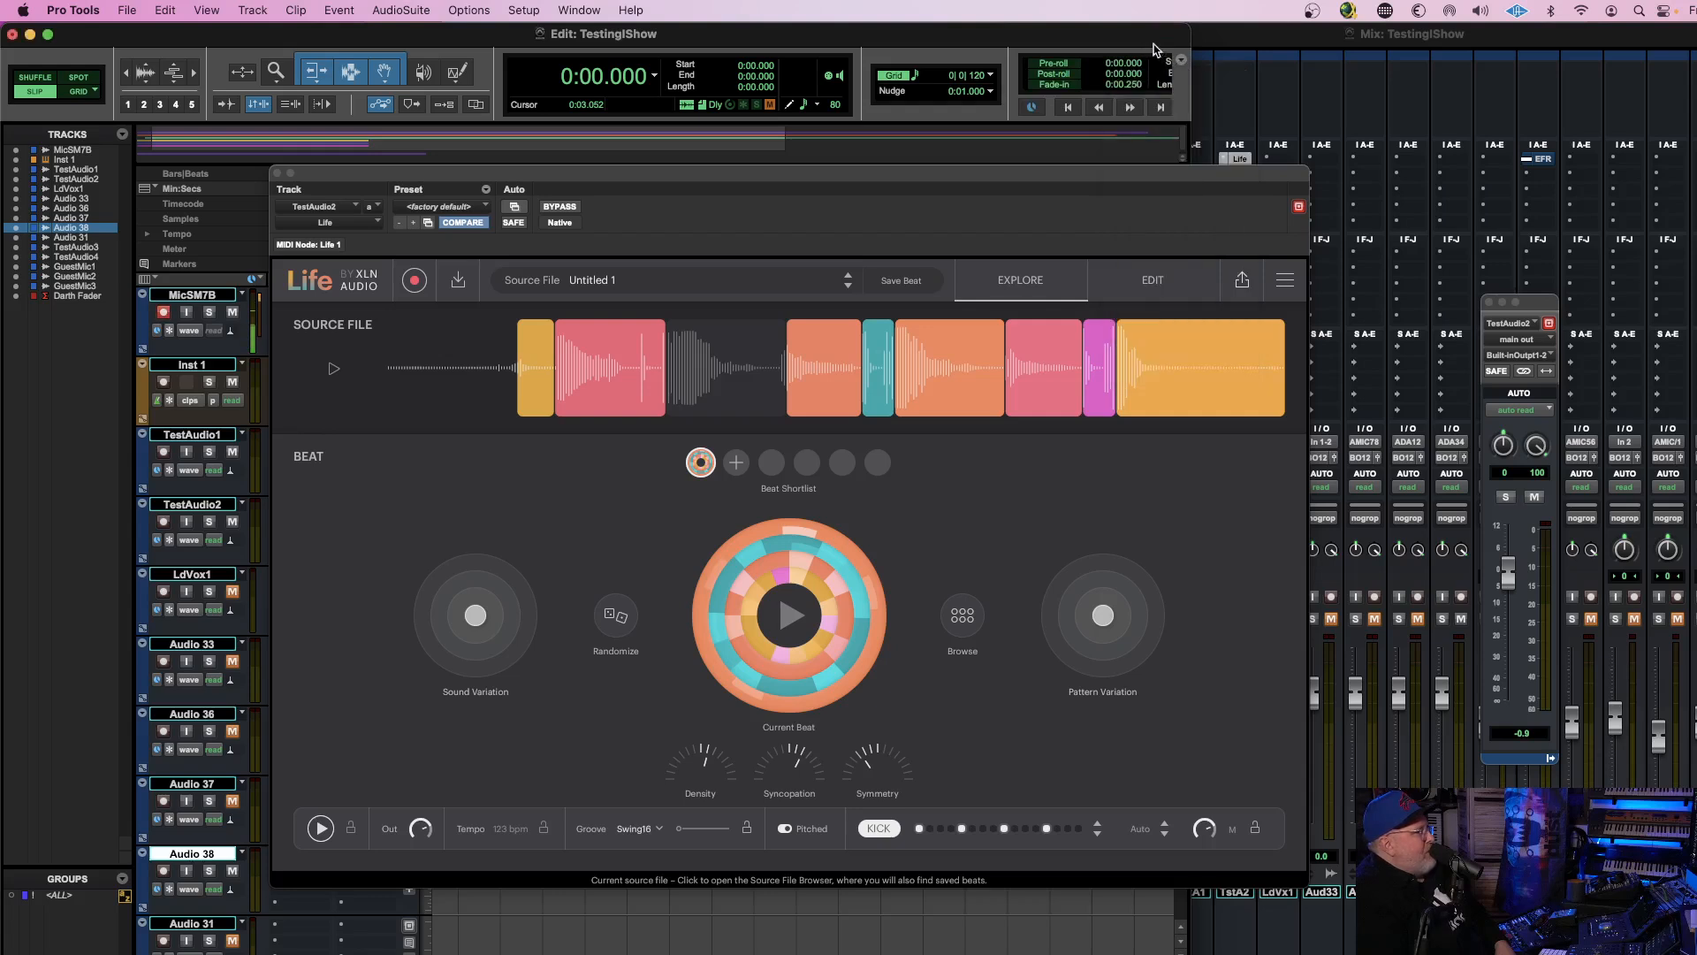
drag(1194, 68, 1448, 67)
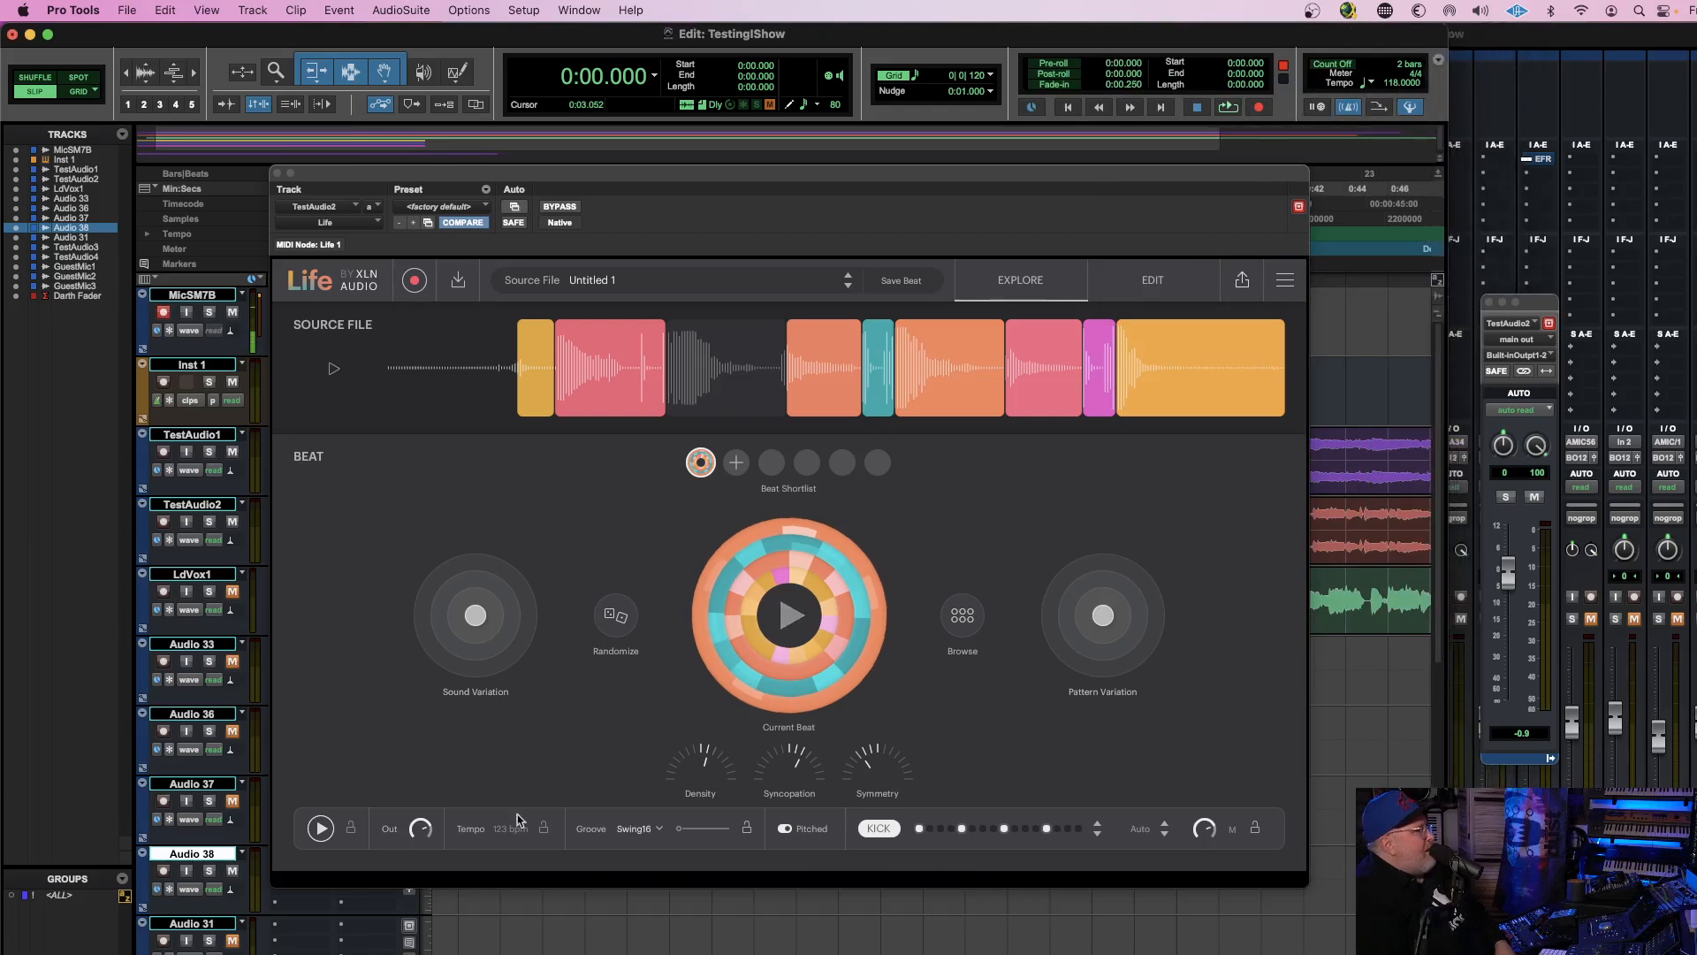
Sync Life's tempo to the session's 118 bpm and audition the beat.
click(471, 833)
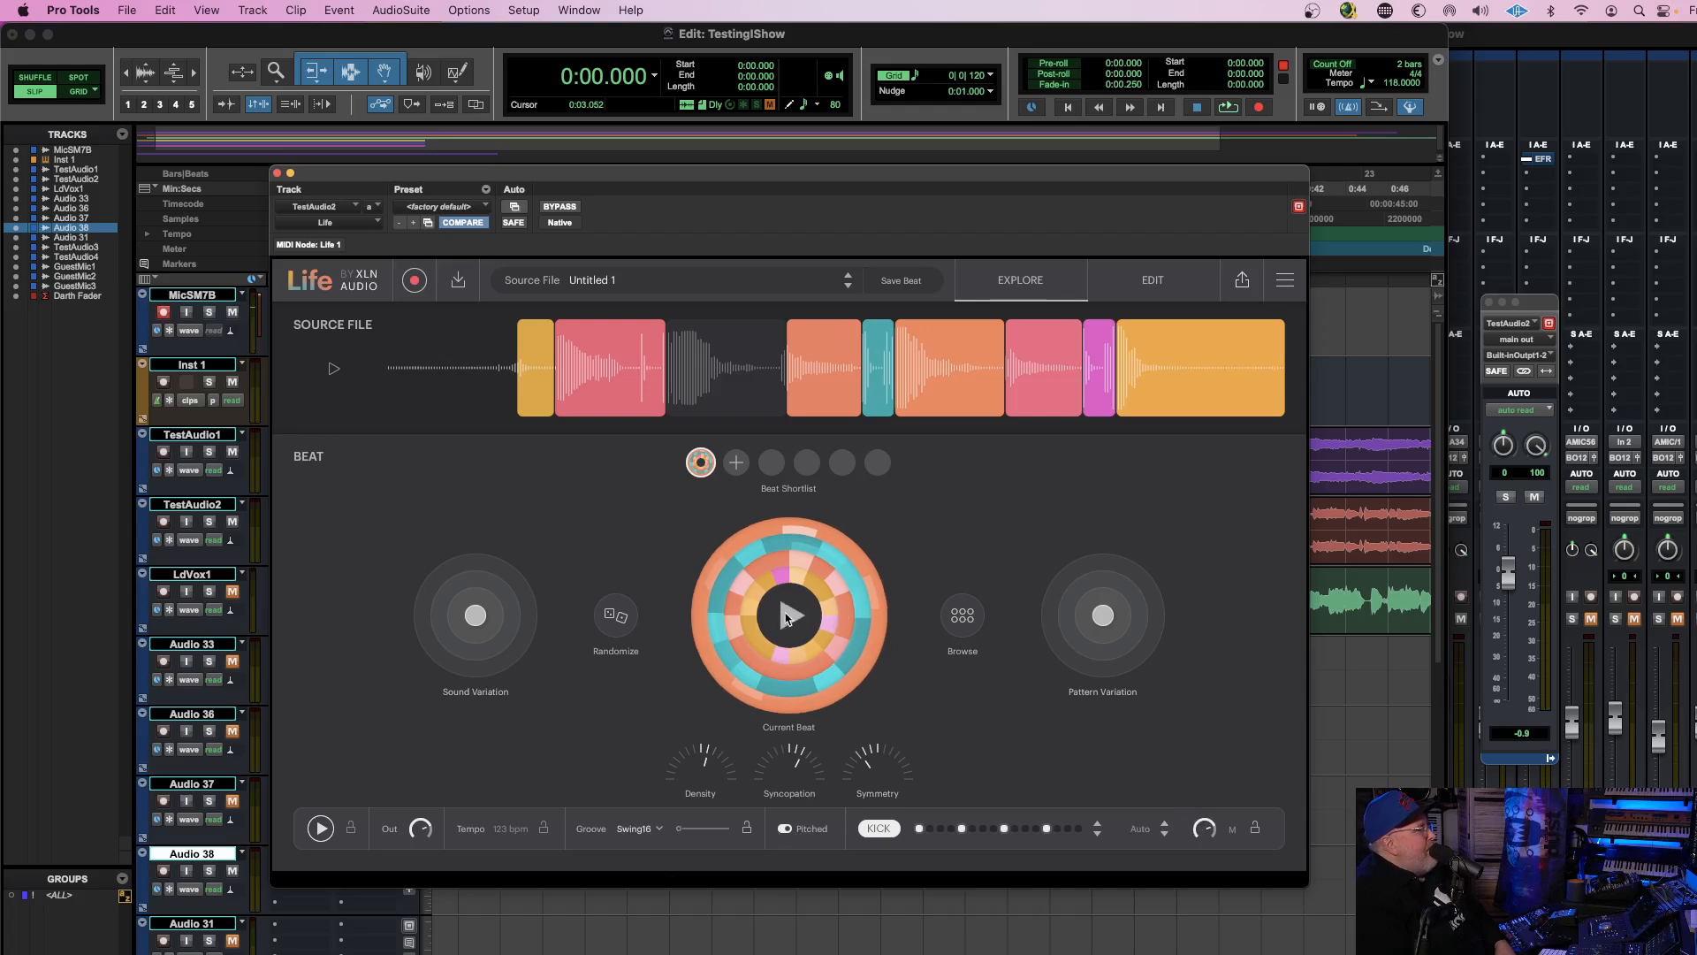
click(787, 617)
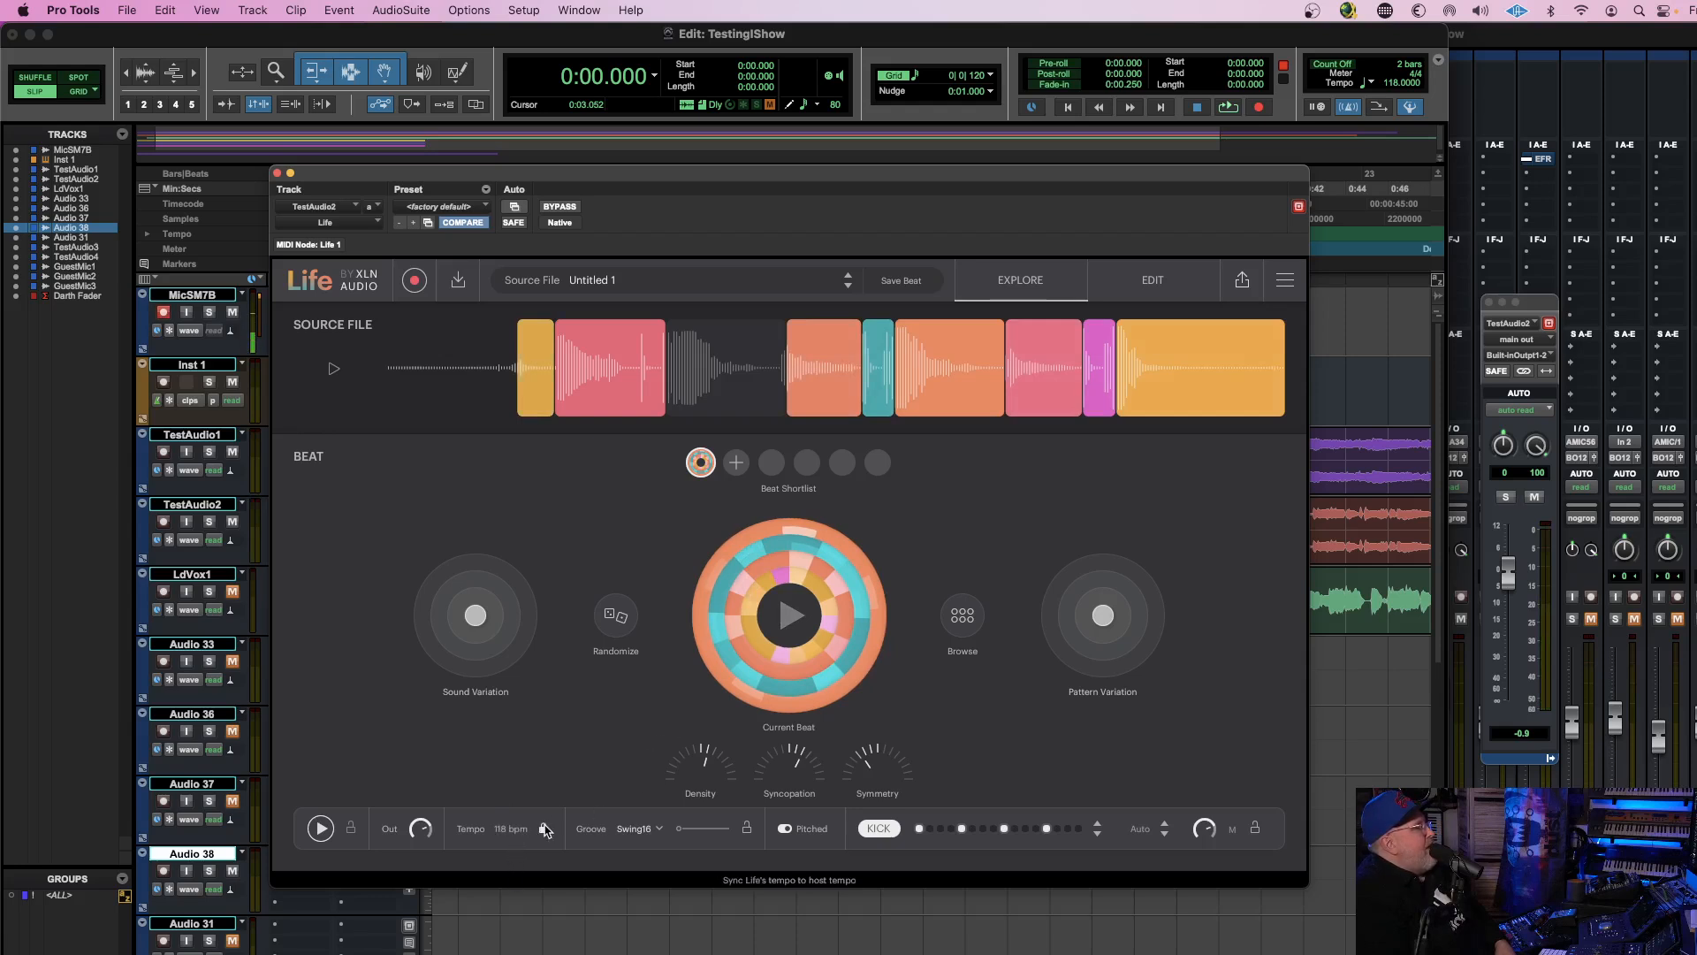
click(787, 617)
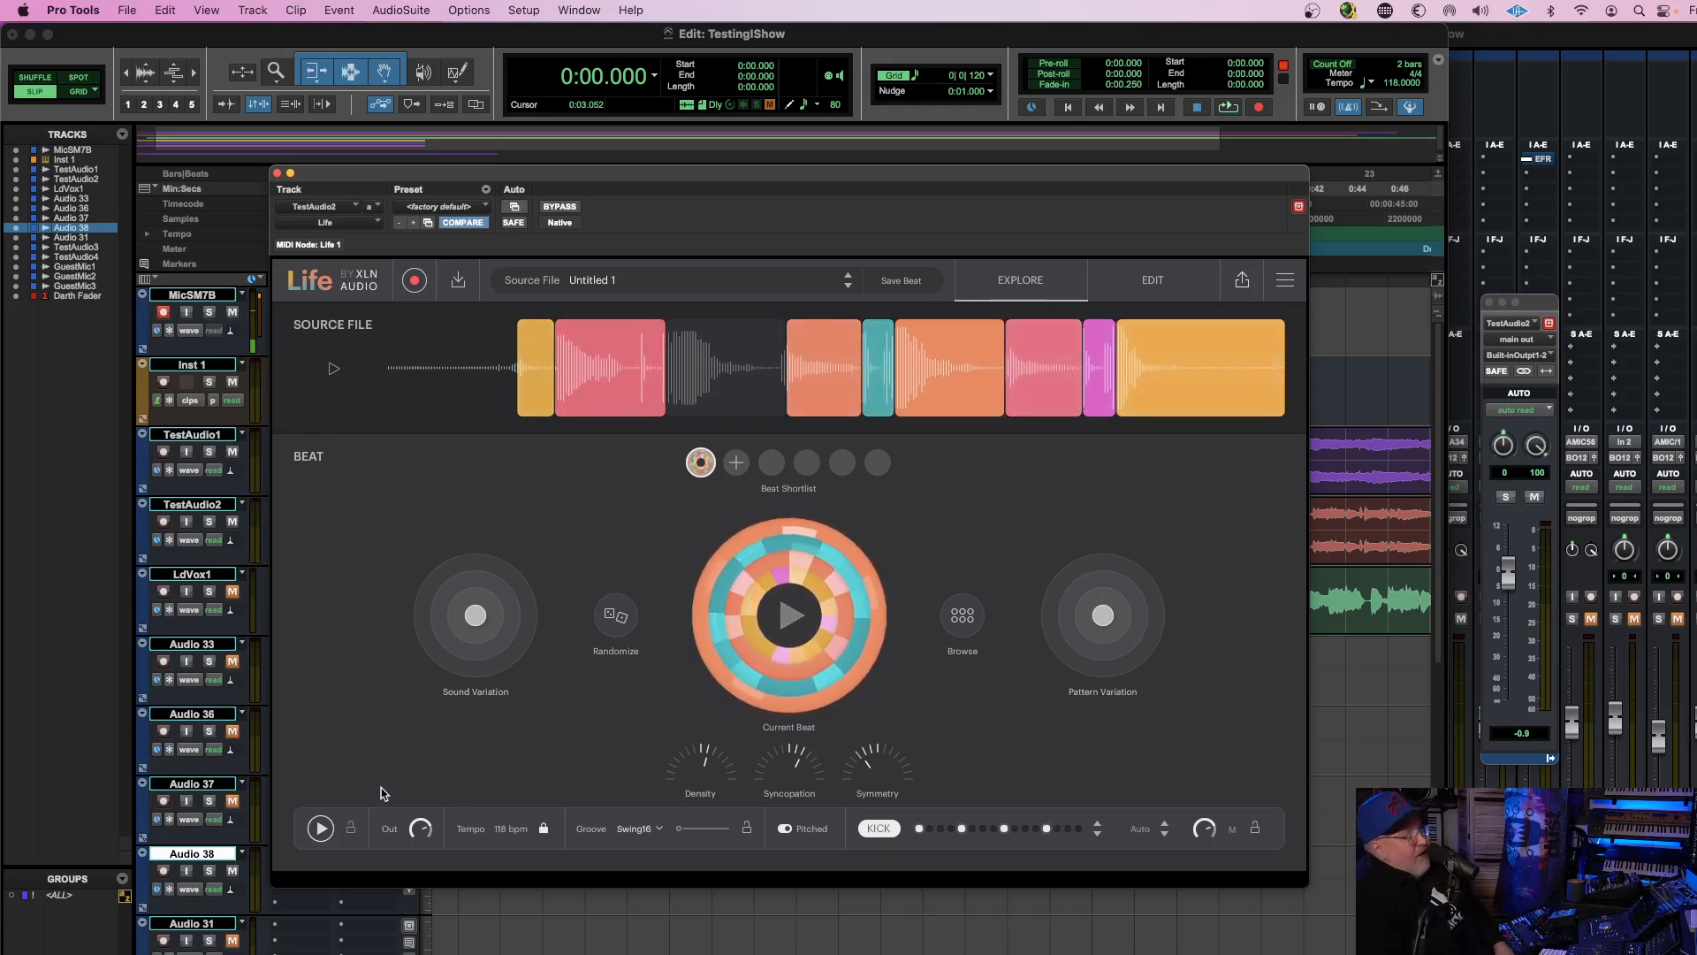
click(318, 829)
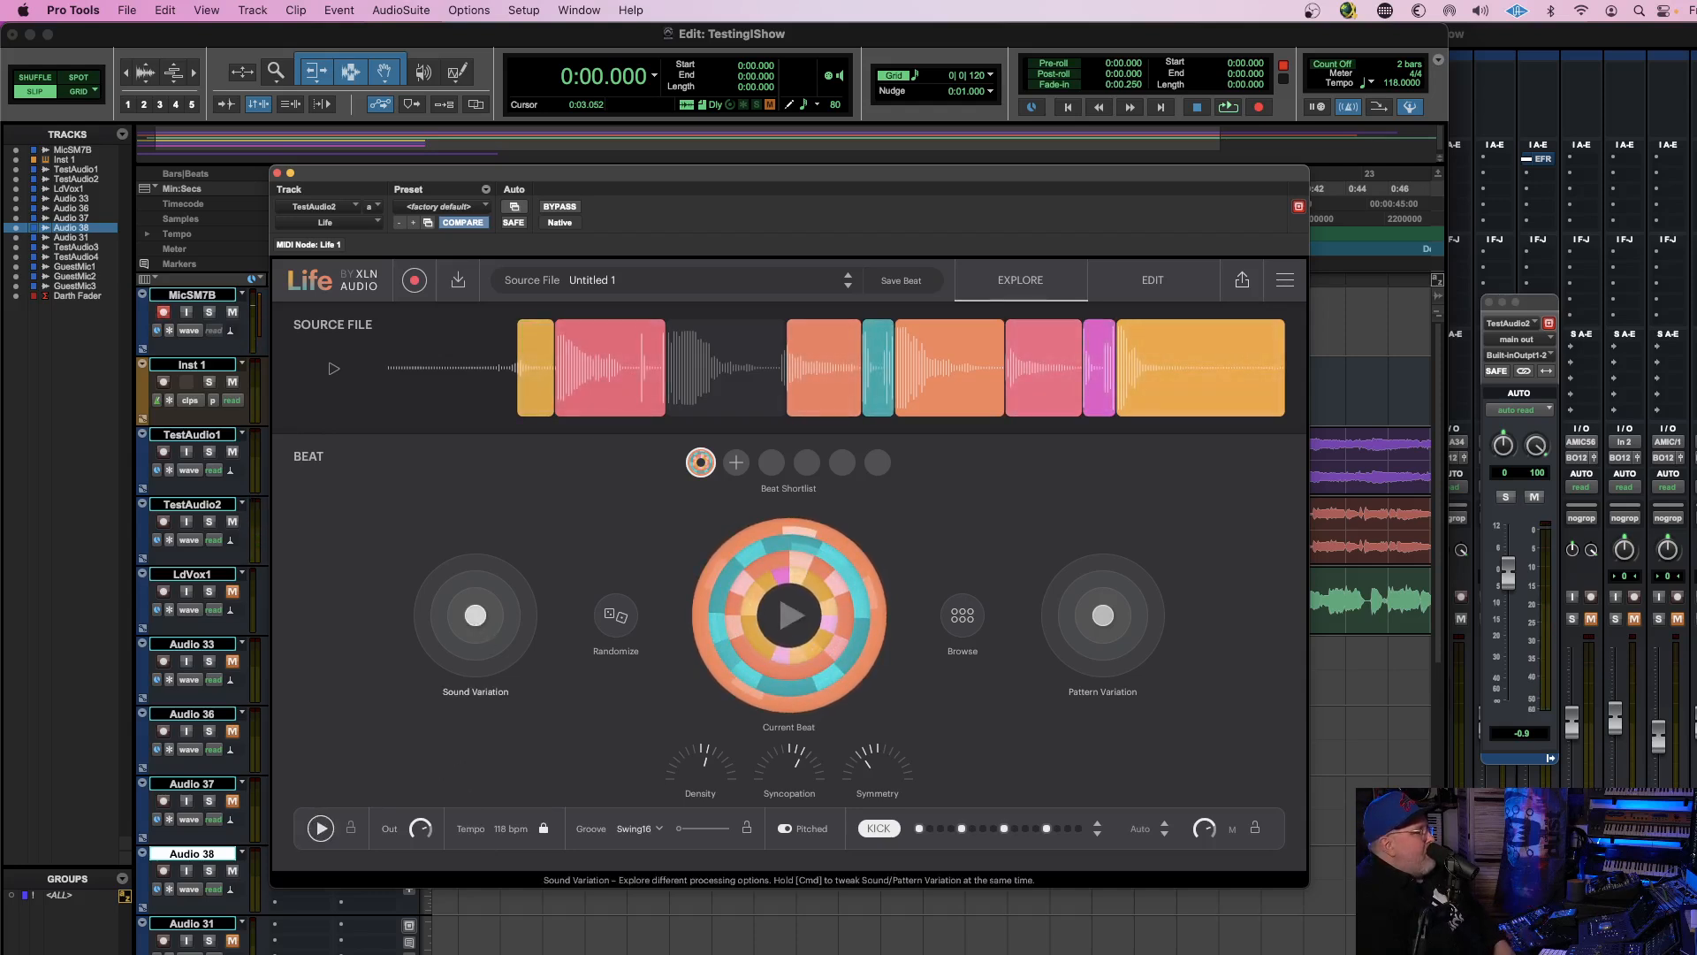
Try several off-centre Sound Variation positions while the beat plays.
mouse_move(475, 615)
mouse_down()
mouse_move(500, 646)
mouse_move(481, 590)
mouse_move(430, 592)
mouse_move(453, 594)
mouse_up()
key(space)
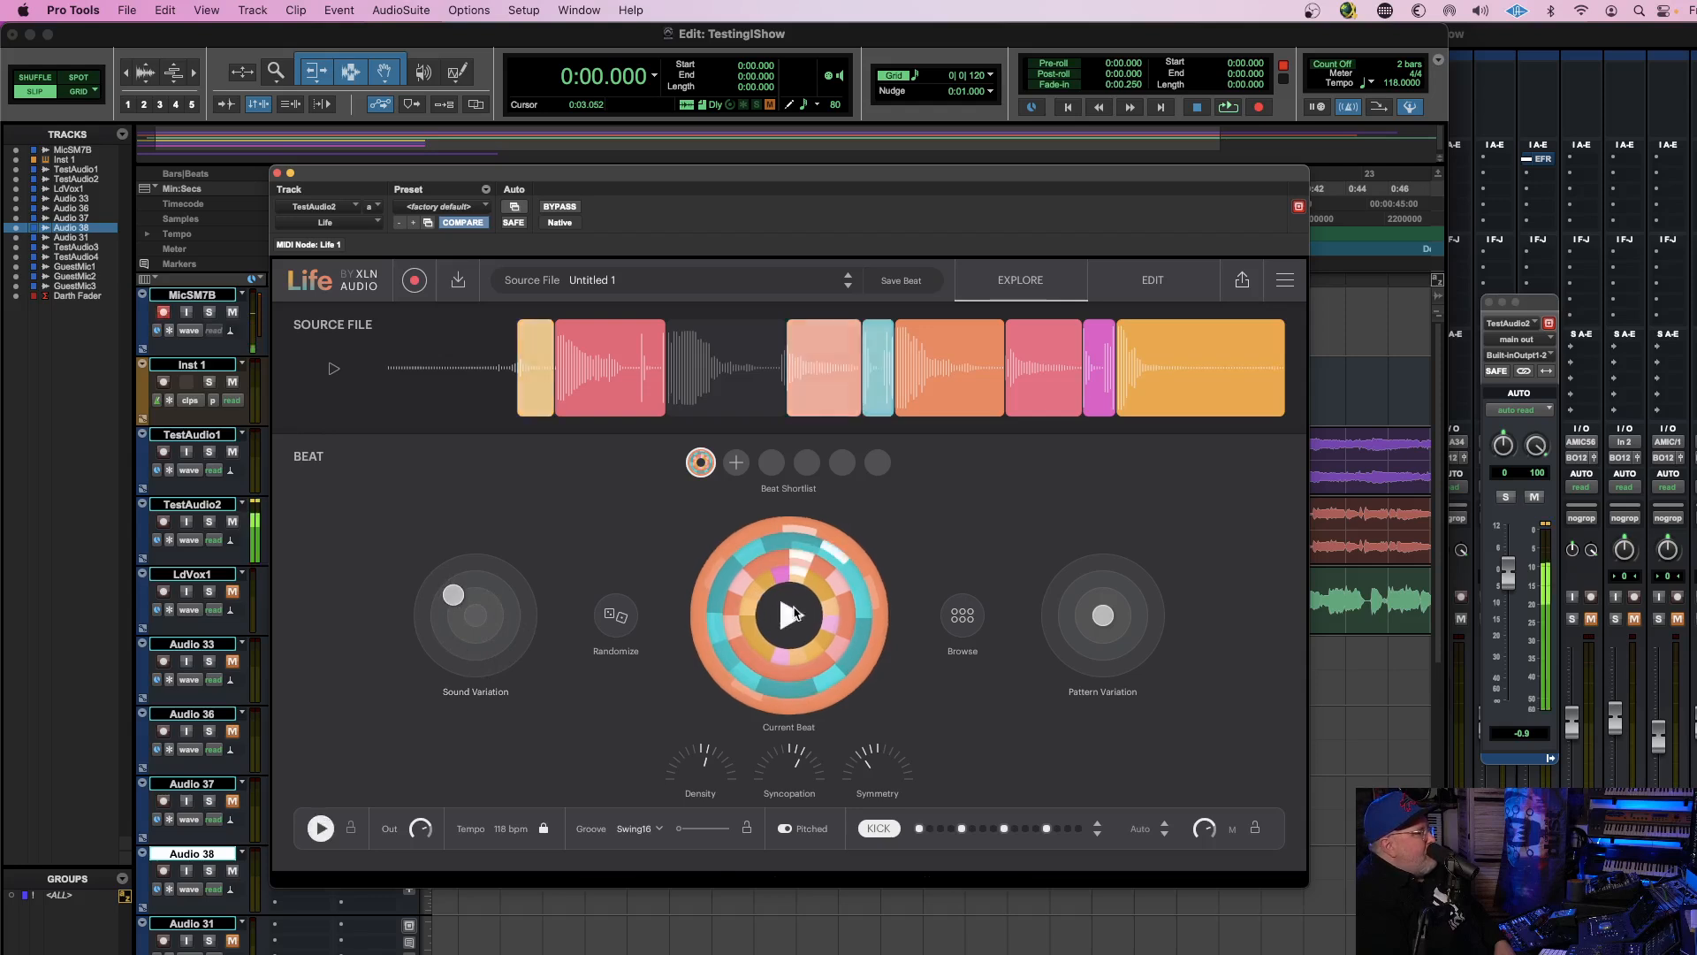
mouse_move(484, 602)
mouse_down()
mouse_move(492, 644)
mouse_move(475, 616)
mouse_up()
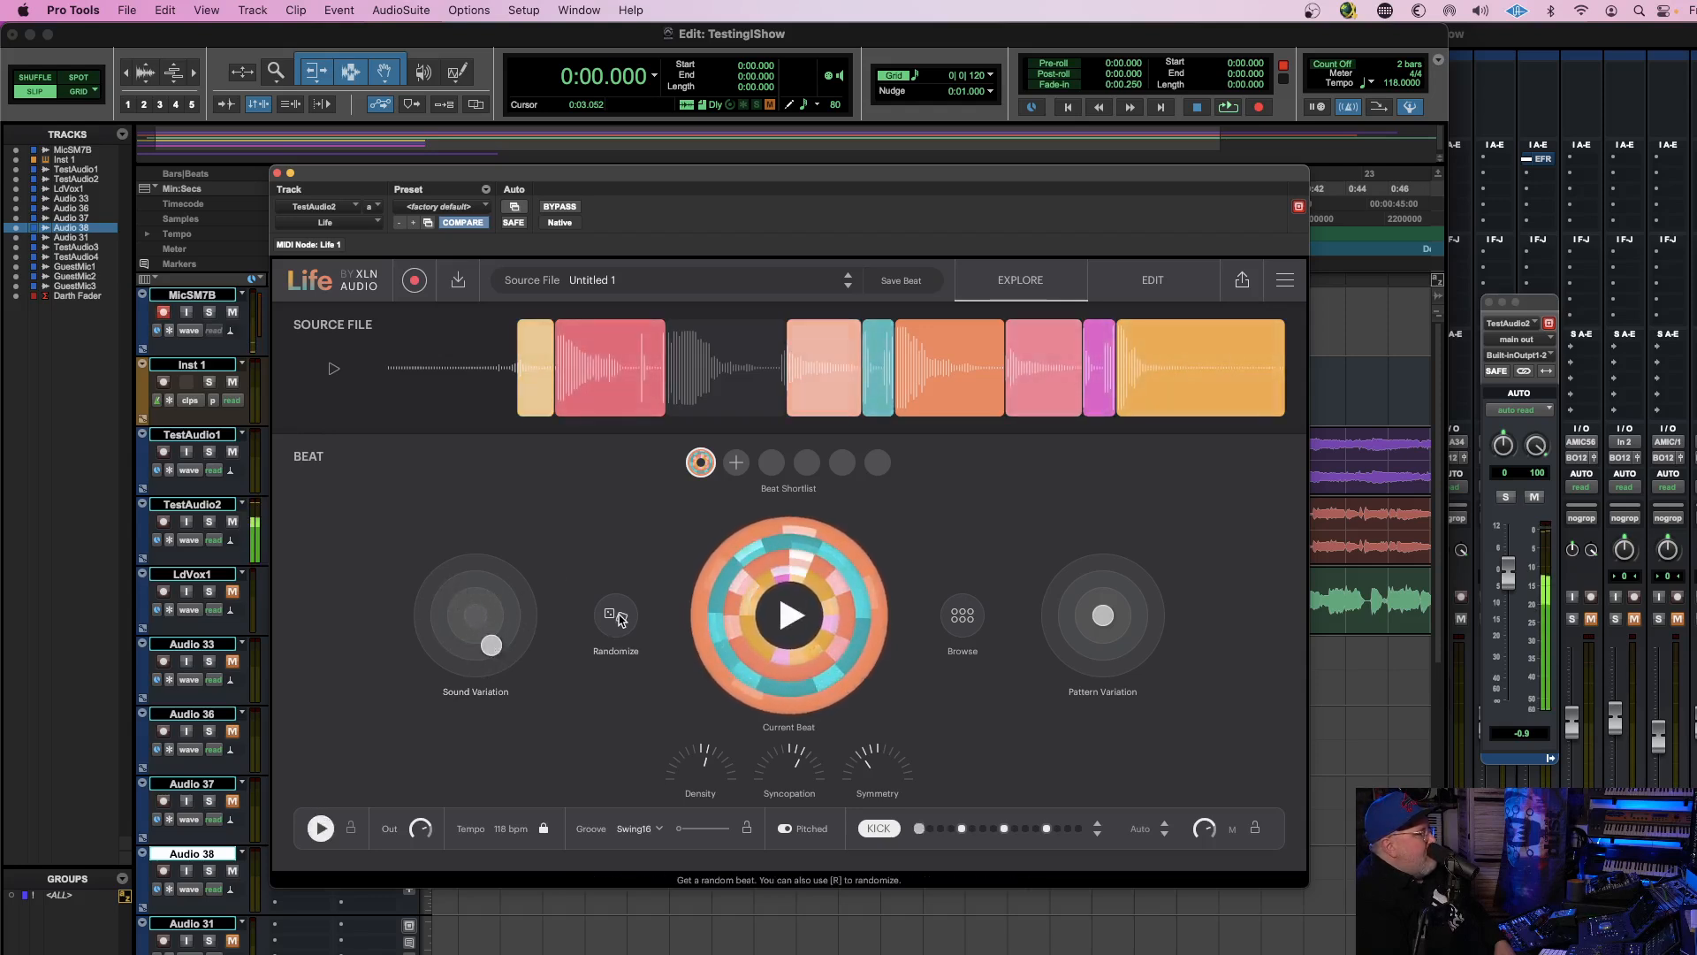
Generate random beats until a new one is chosen, raise its Density, Syncopation and Symmetry, and stop playback.
click(616, 615)
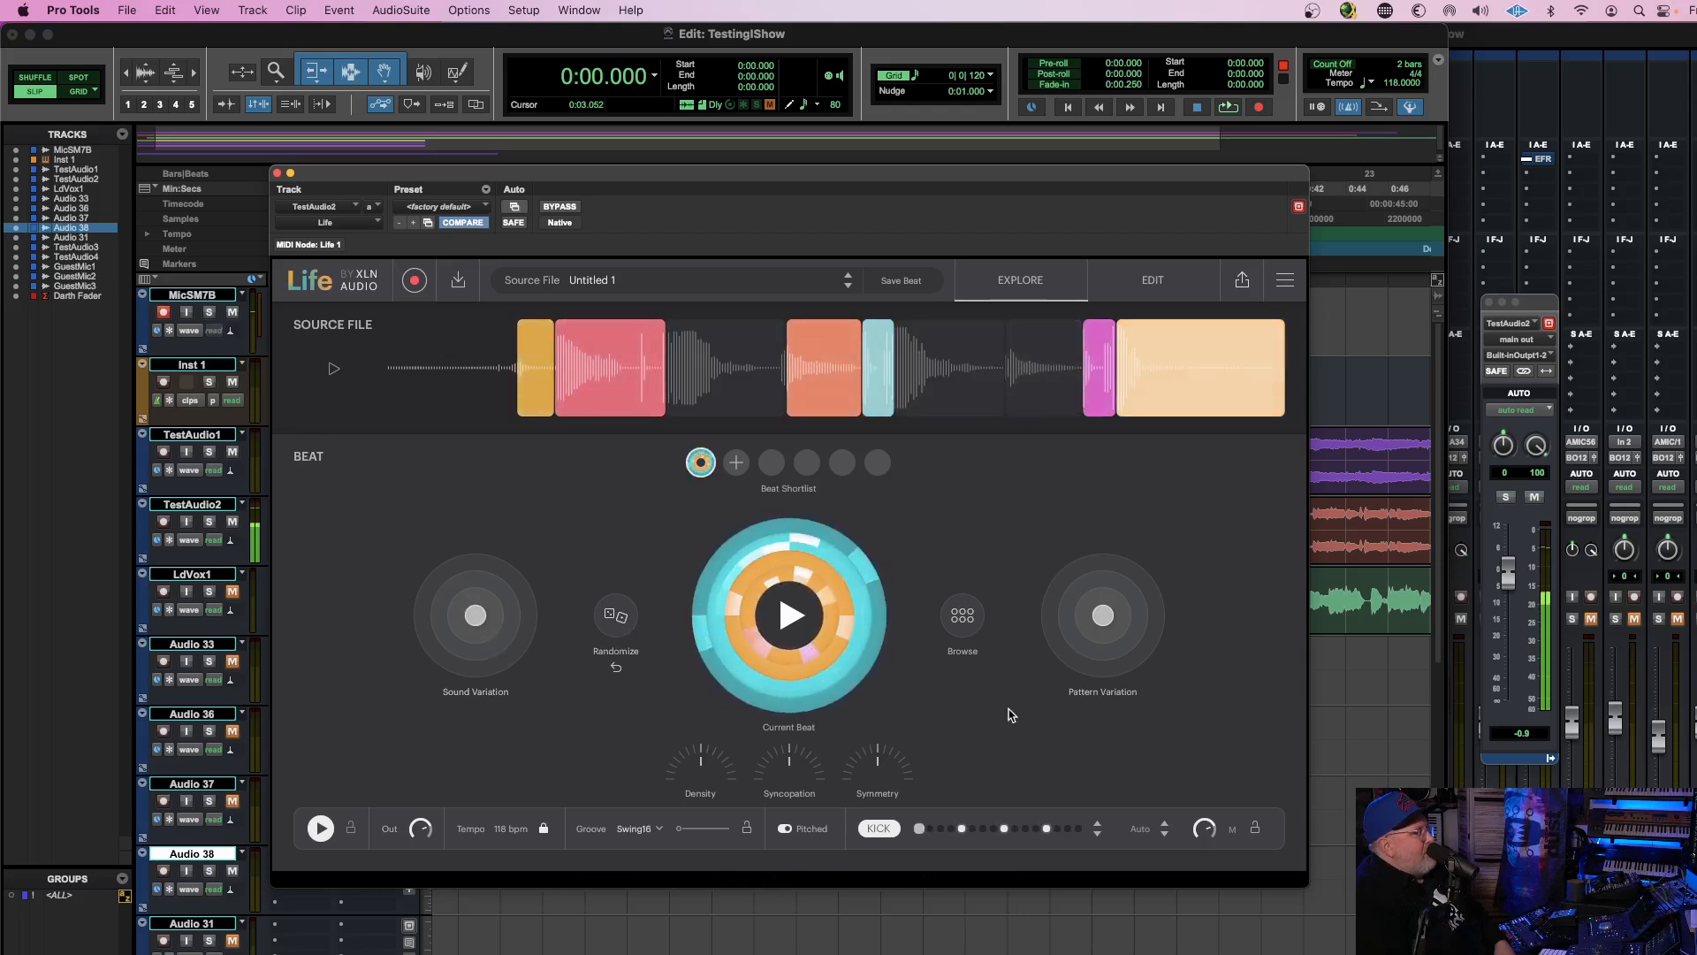
click(616, 615)
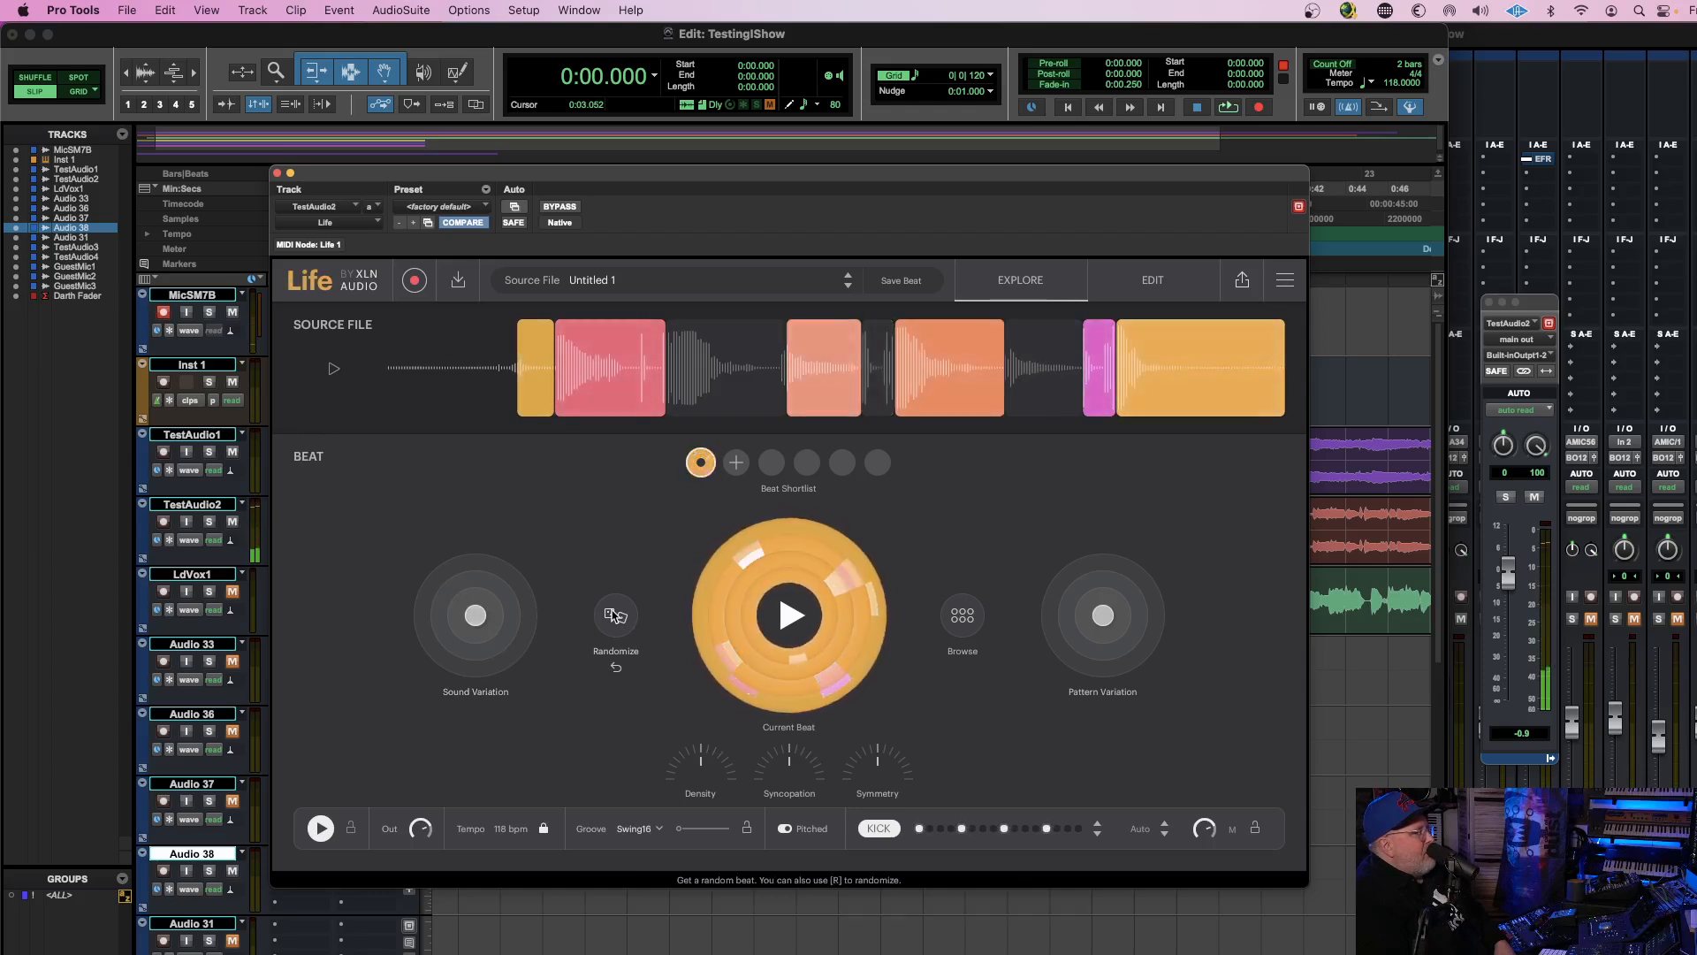
drag(700, 760, 881, 747)
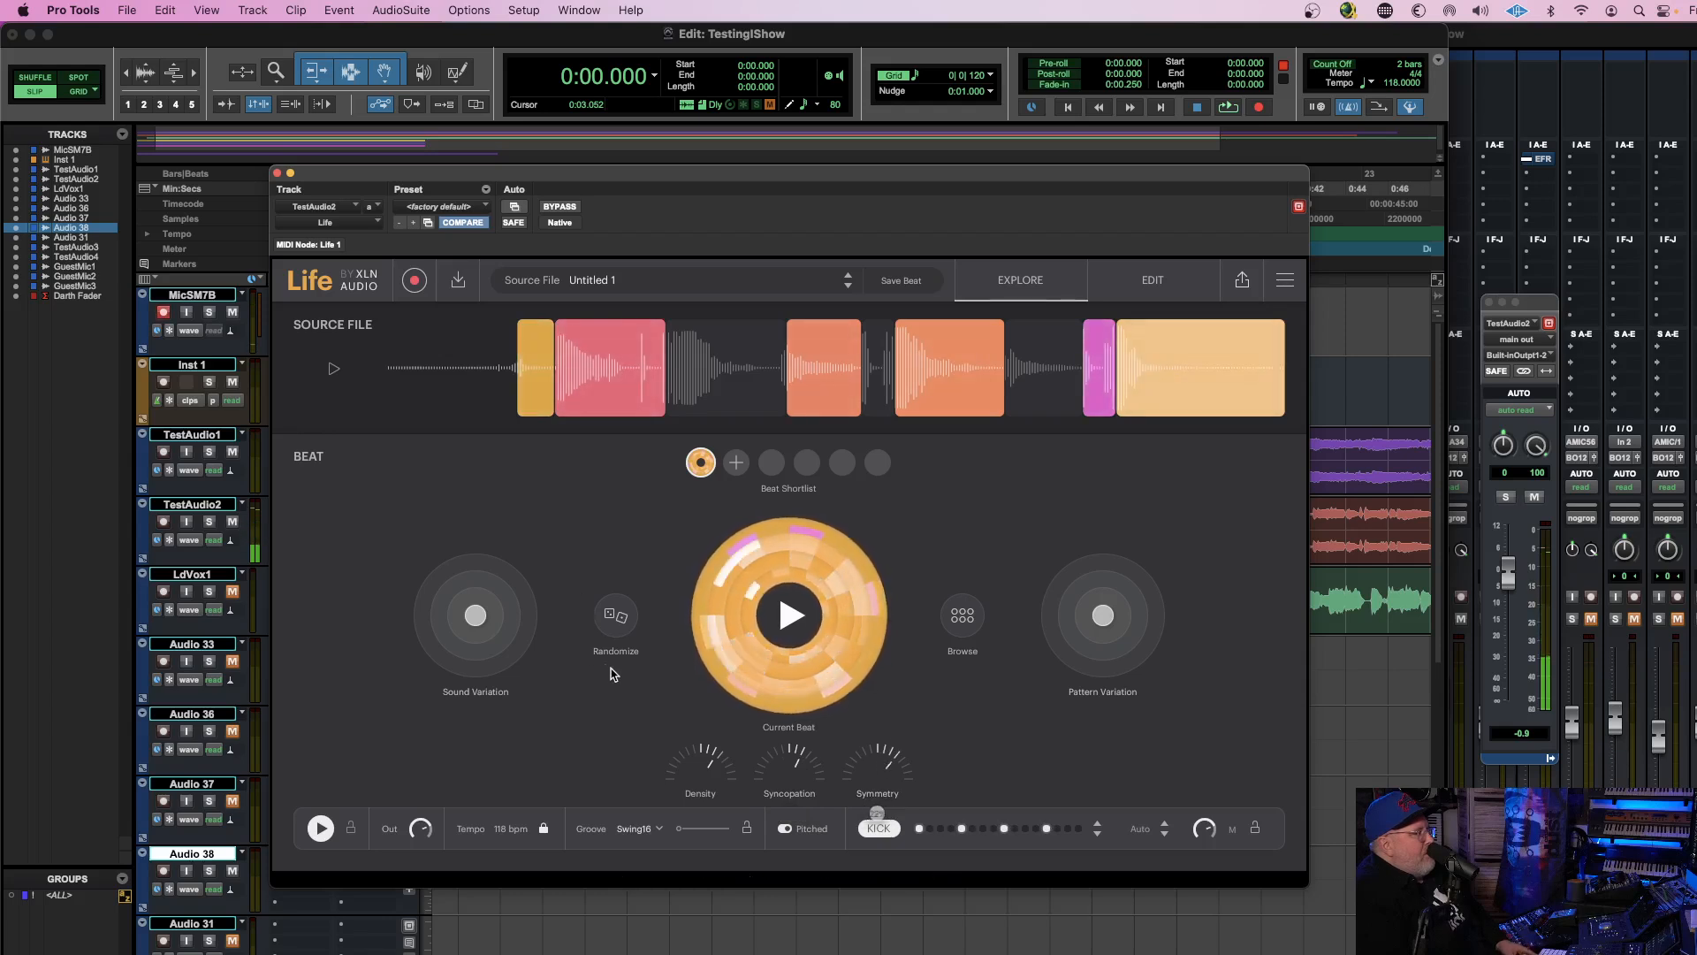
click(769, 621)
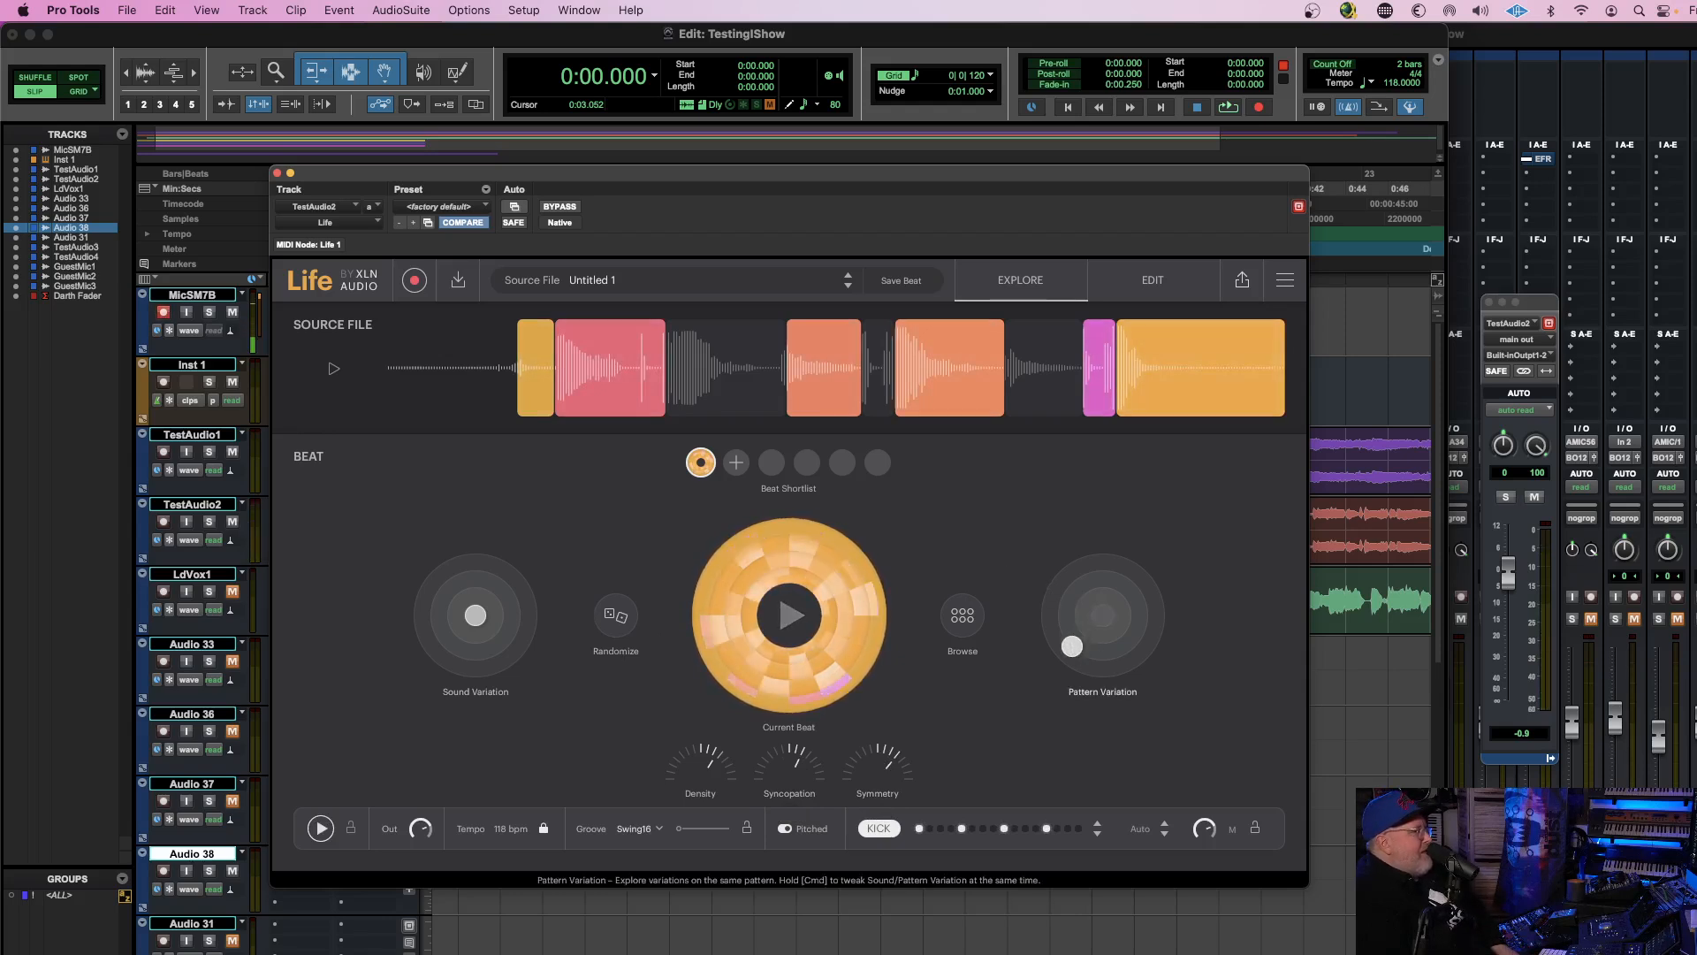
Shift the beat's Pattern Variation away from centre while auditioning it, and open the beat's detailed Edit view.
mouse_move(1102, 615)
mouse_down()
mouse_move(1063, 594)
mouse_move(1052, 625)
mouse_move(1108, 629)
mouse_move(1082, 637)
mouse_move(1101, 595)
mouse_up()
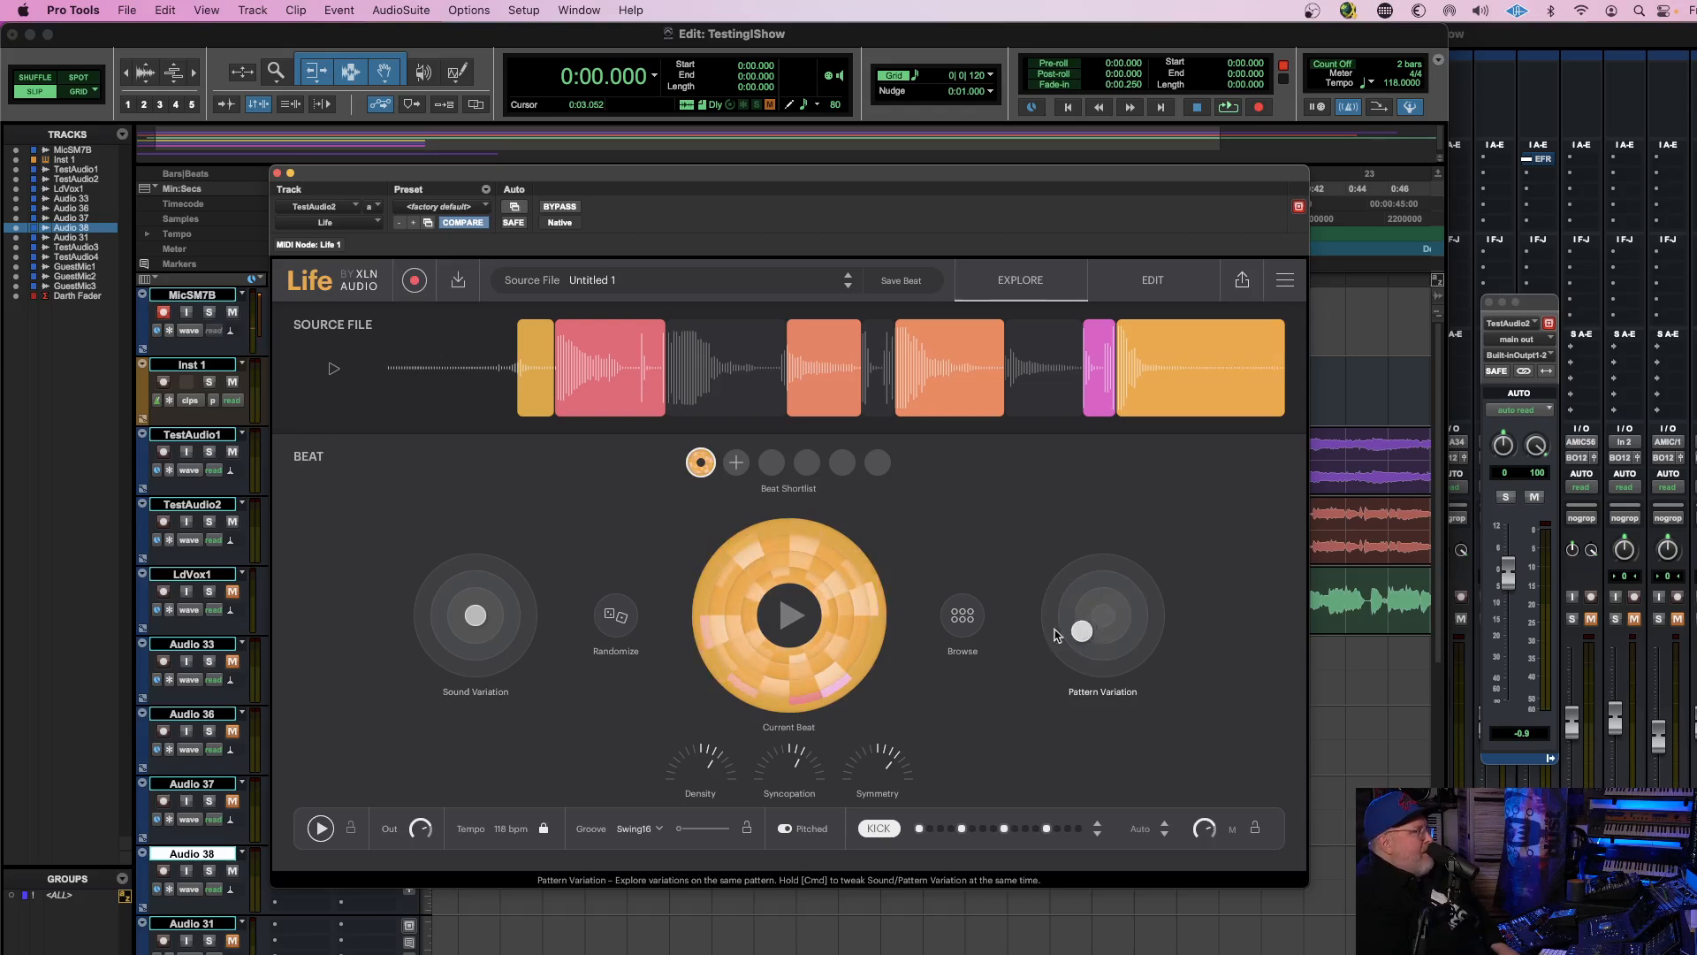
click(789, 616)
mouse_move(1082, 631)
mouse_down()
mouse_move(1067, 647)
mouse_move(1137, 583)
mouse_move(1067, 580)
mouse_move(1080, 625)
mouse_up()
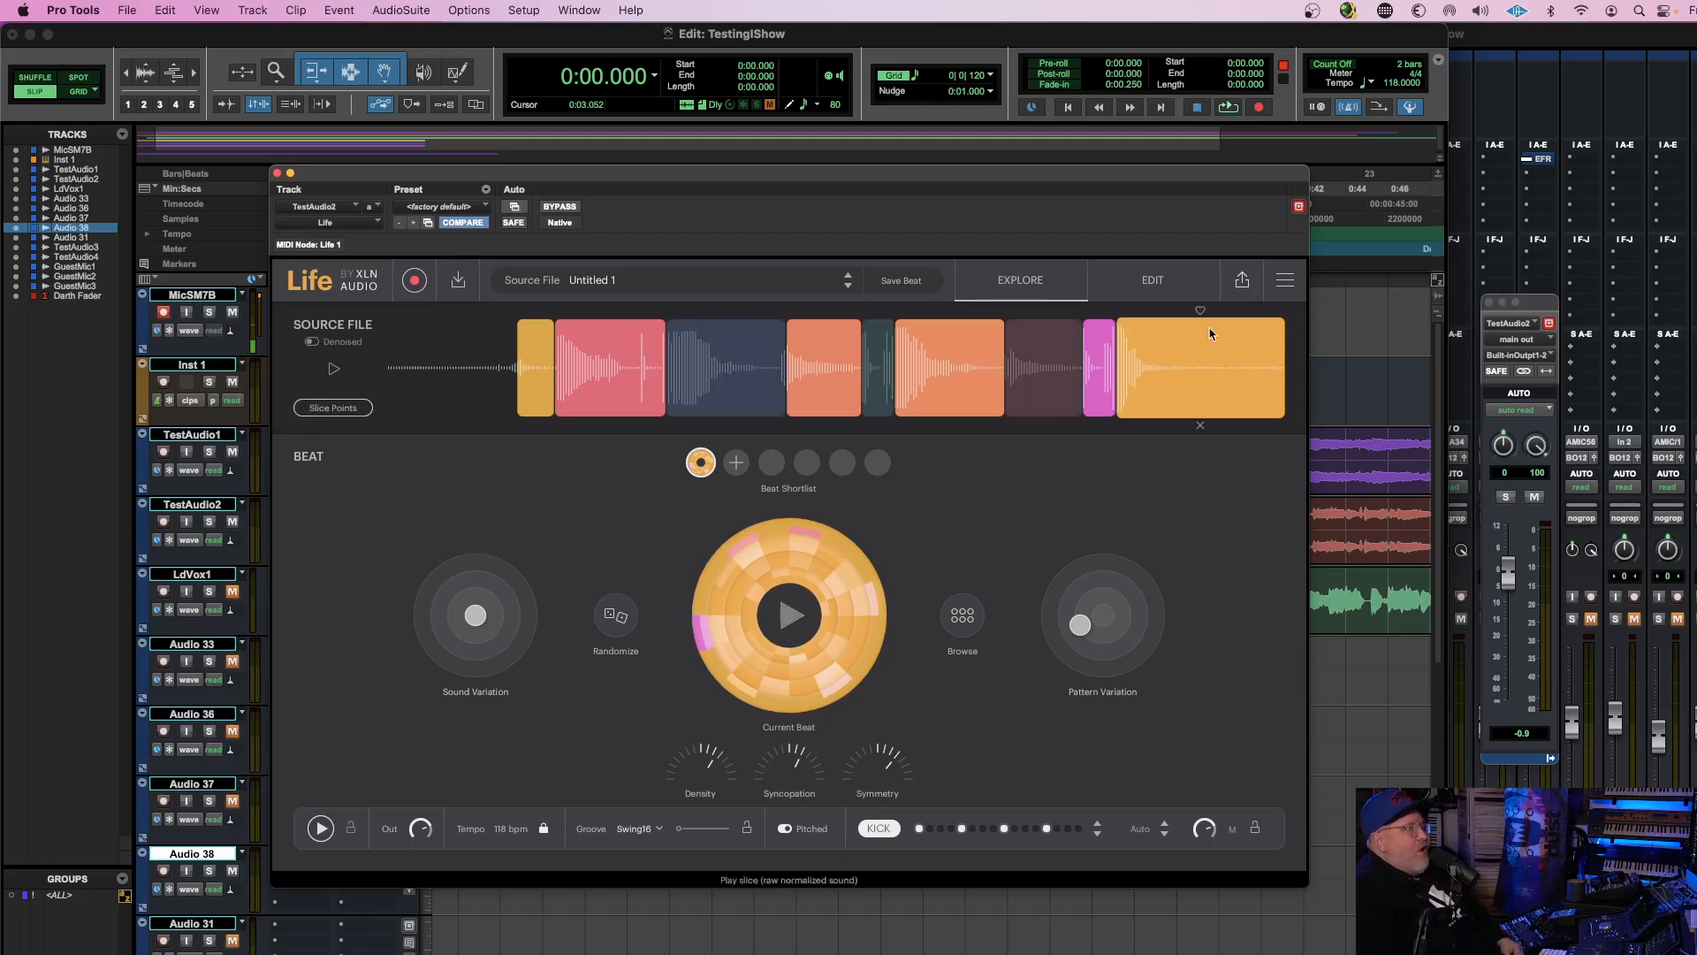
click(1136, 288)
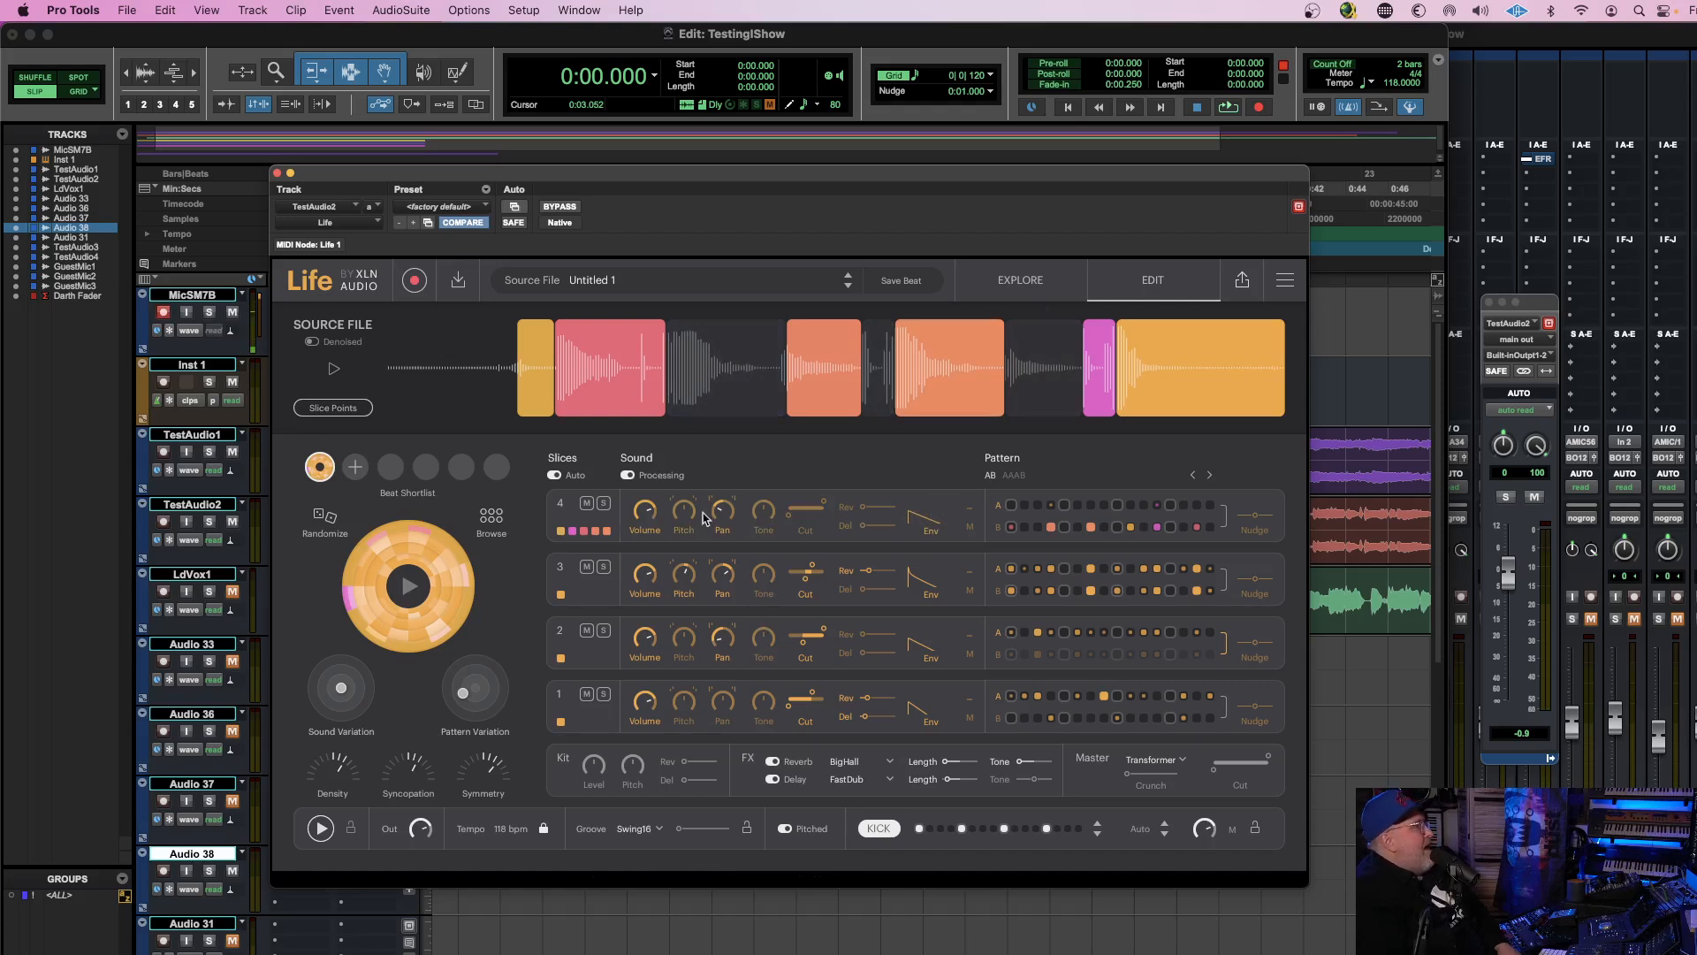
While auditioning the beat, adjust row 4's envelope, lengthen the BigHall reverb and raise the master Transformer Crunch.
key(space)
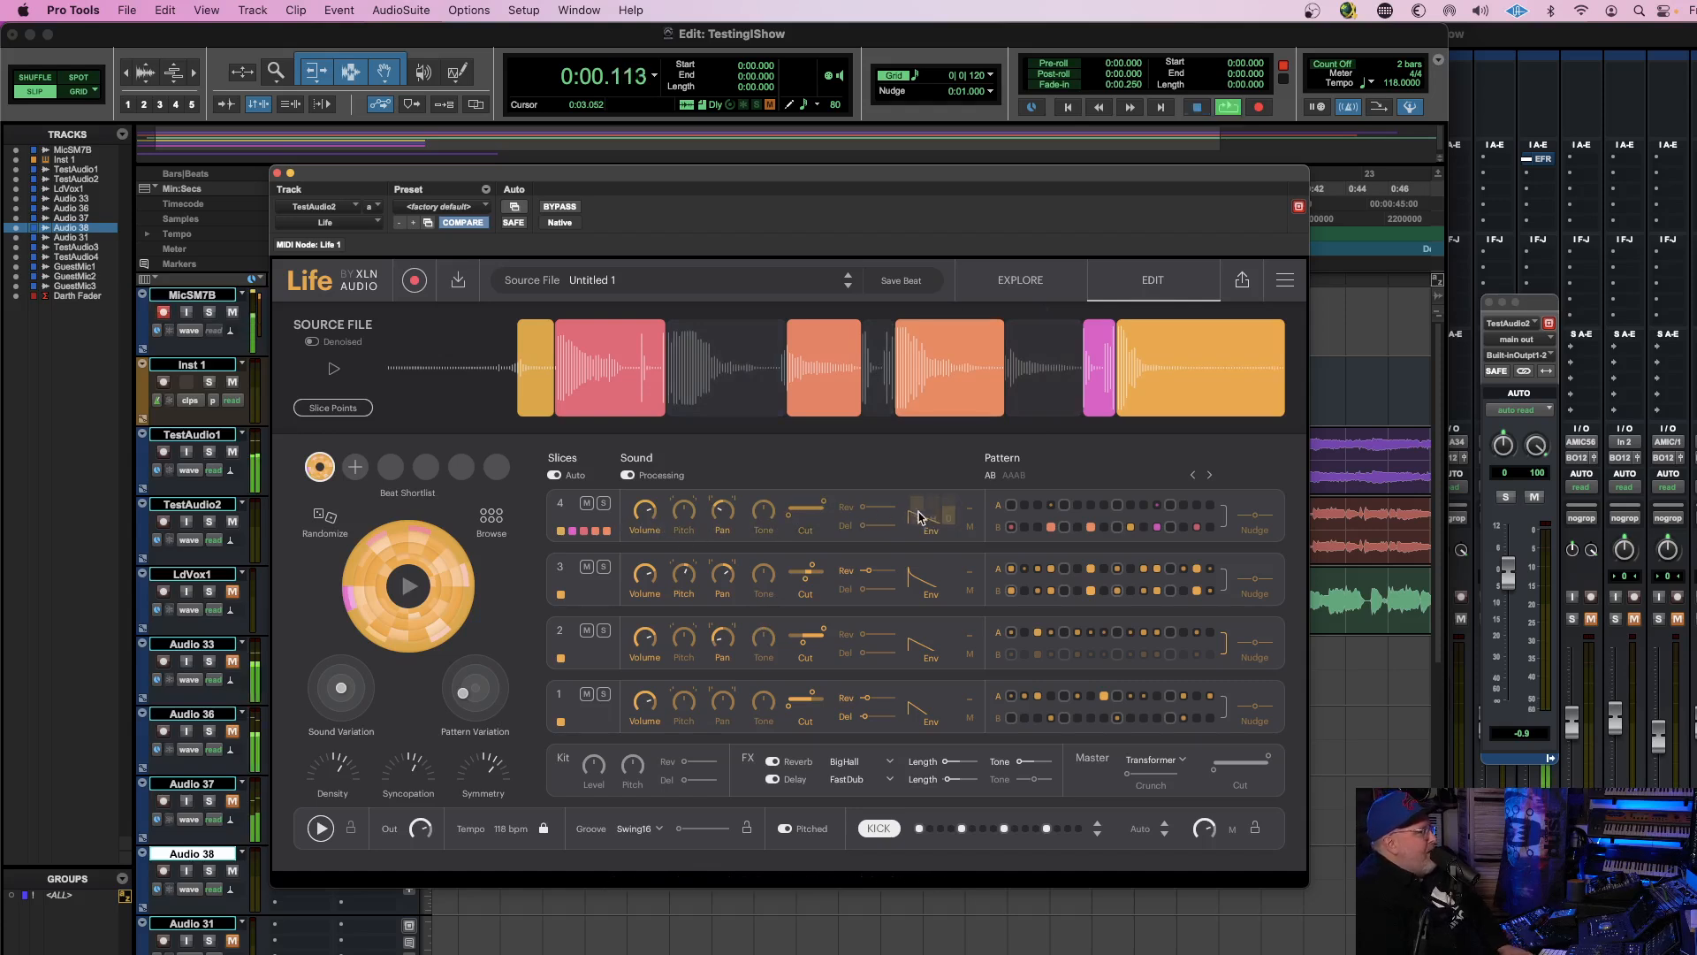
key(space)
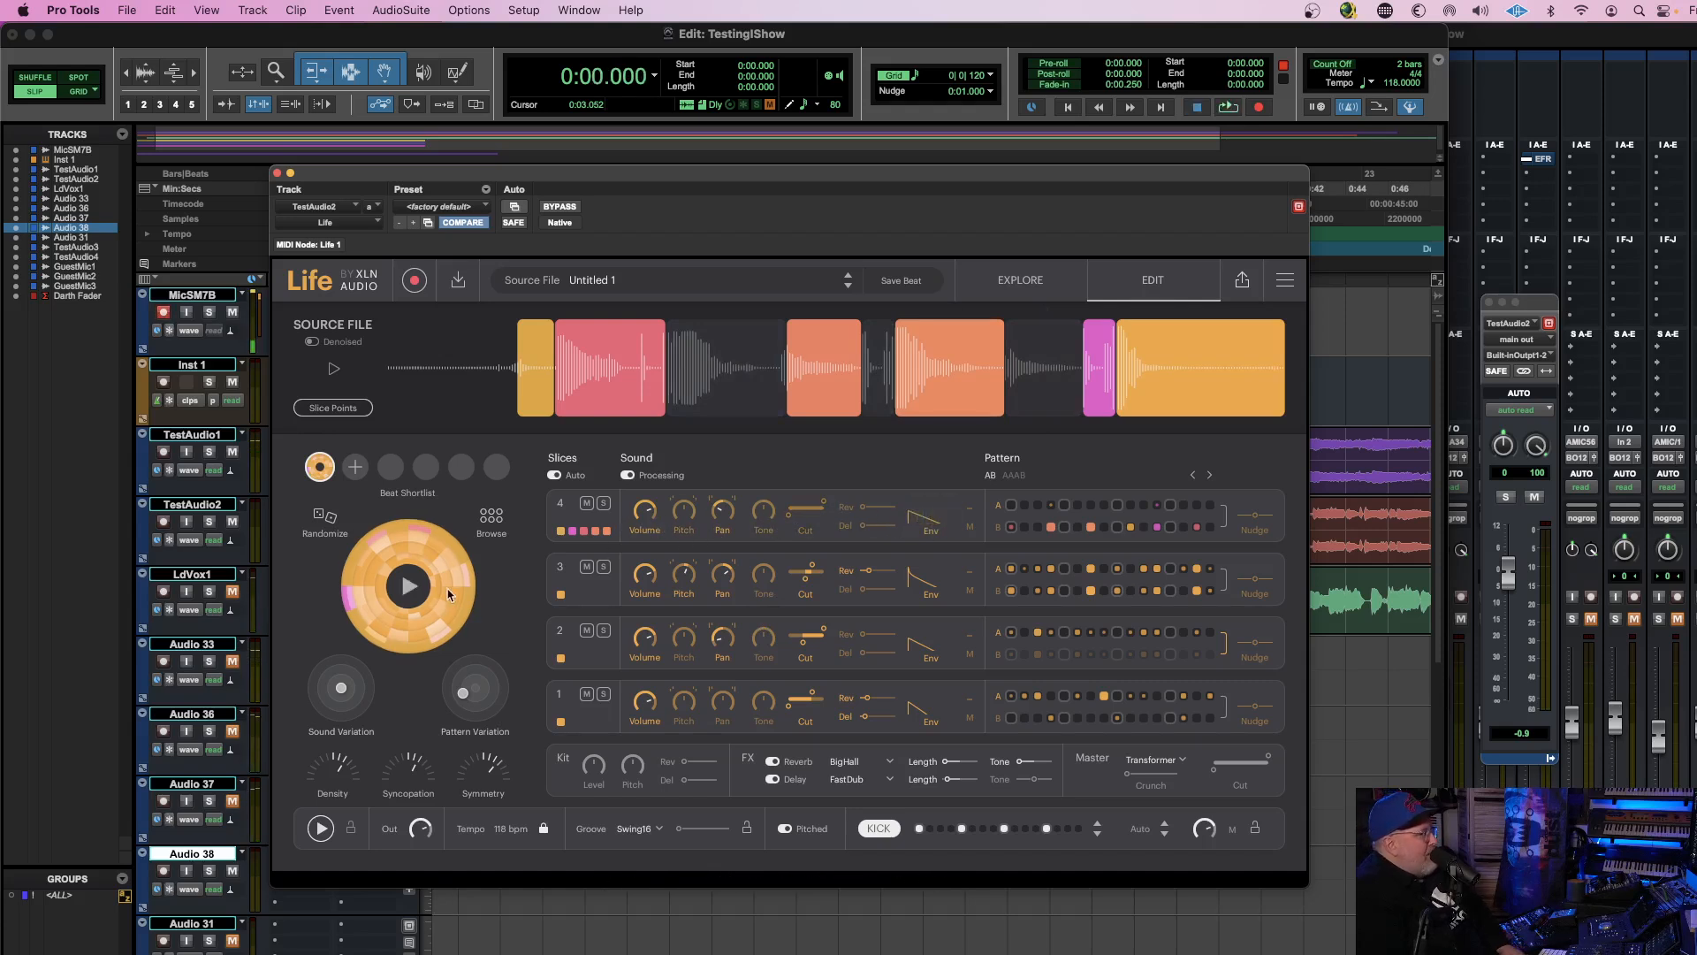
click(405, 588)
drag(916, 520, 917, 509)
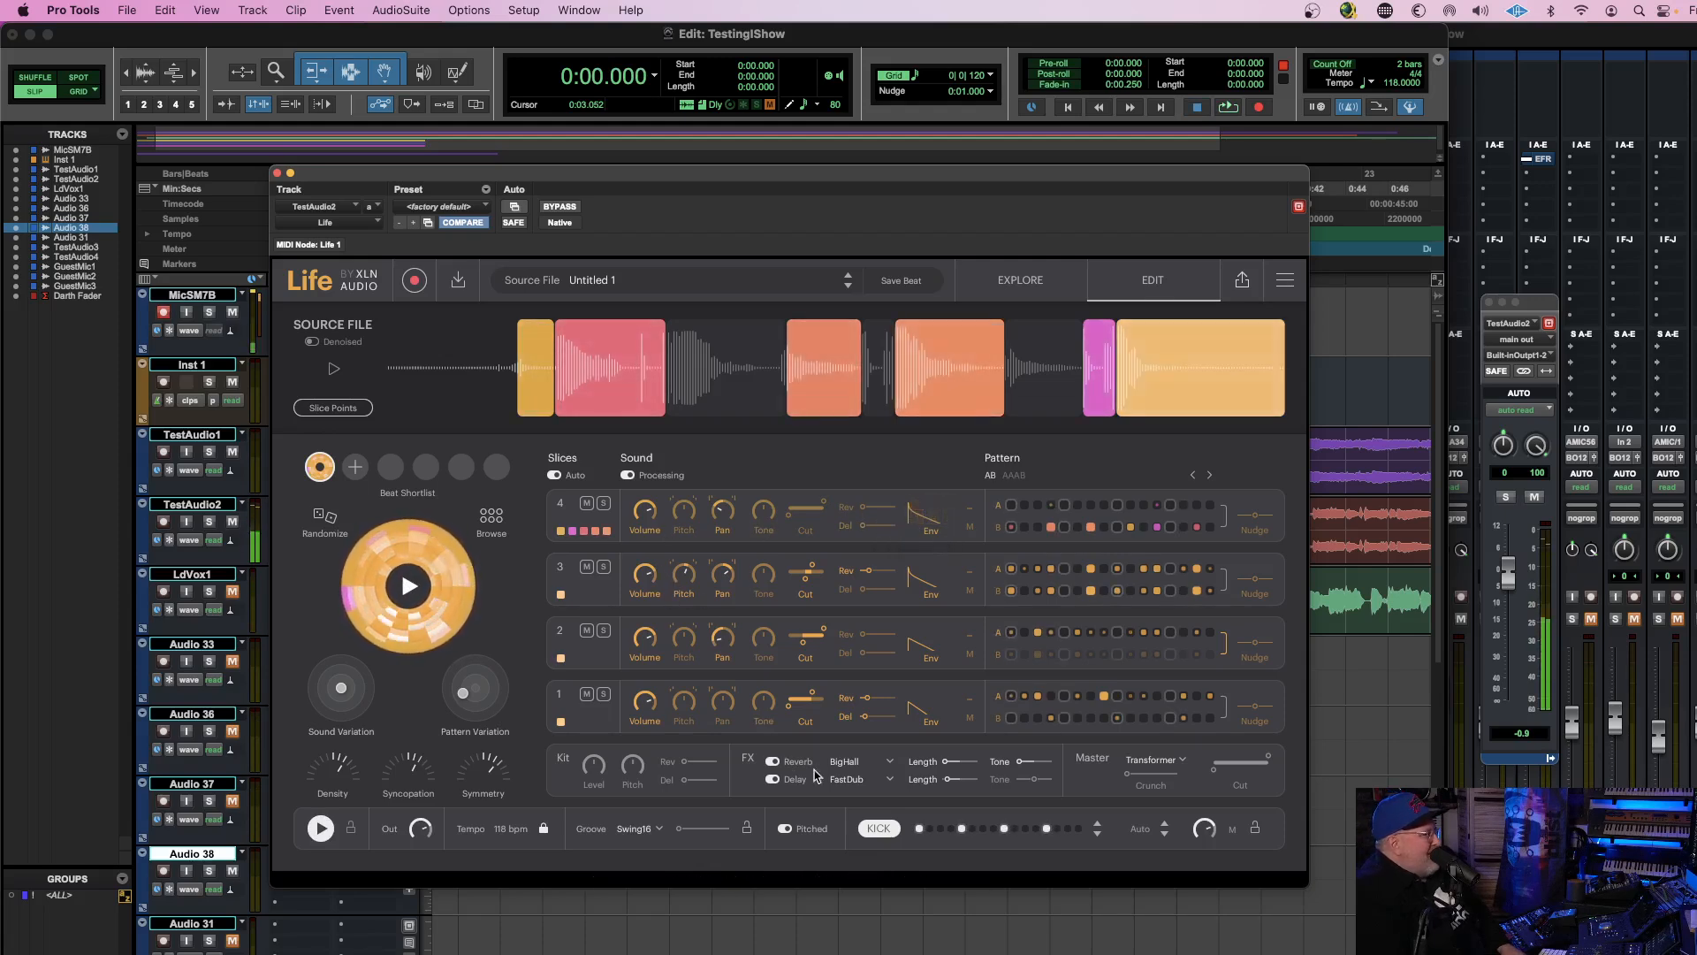
drag(945, 761, 969, 761)
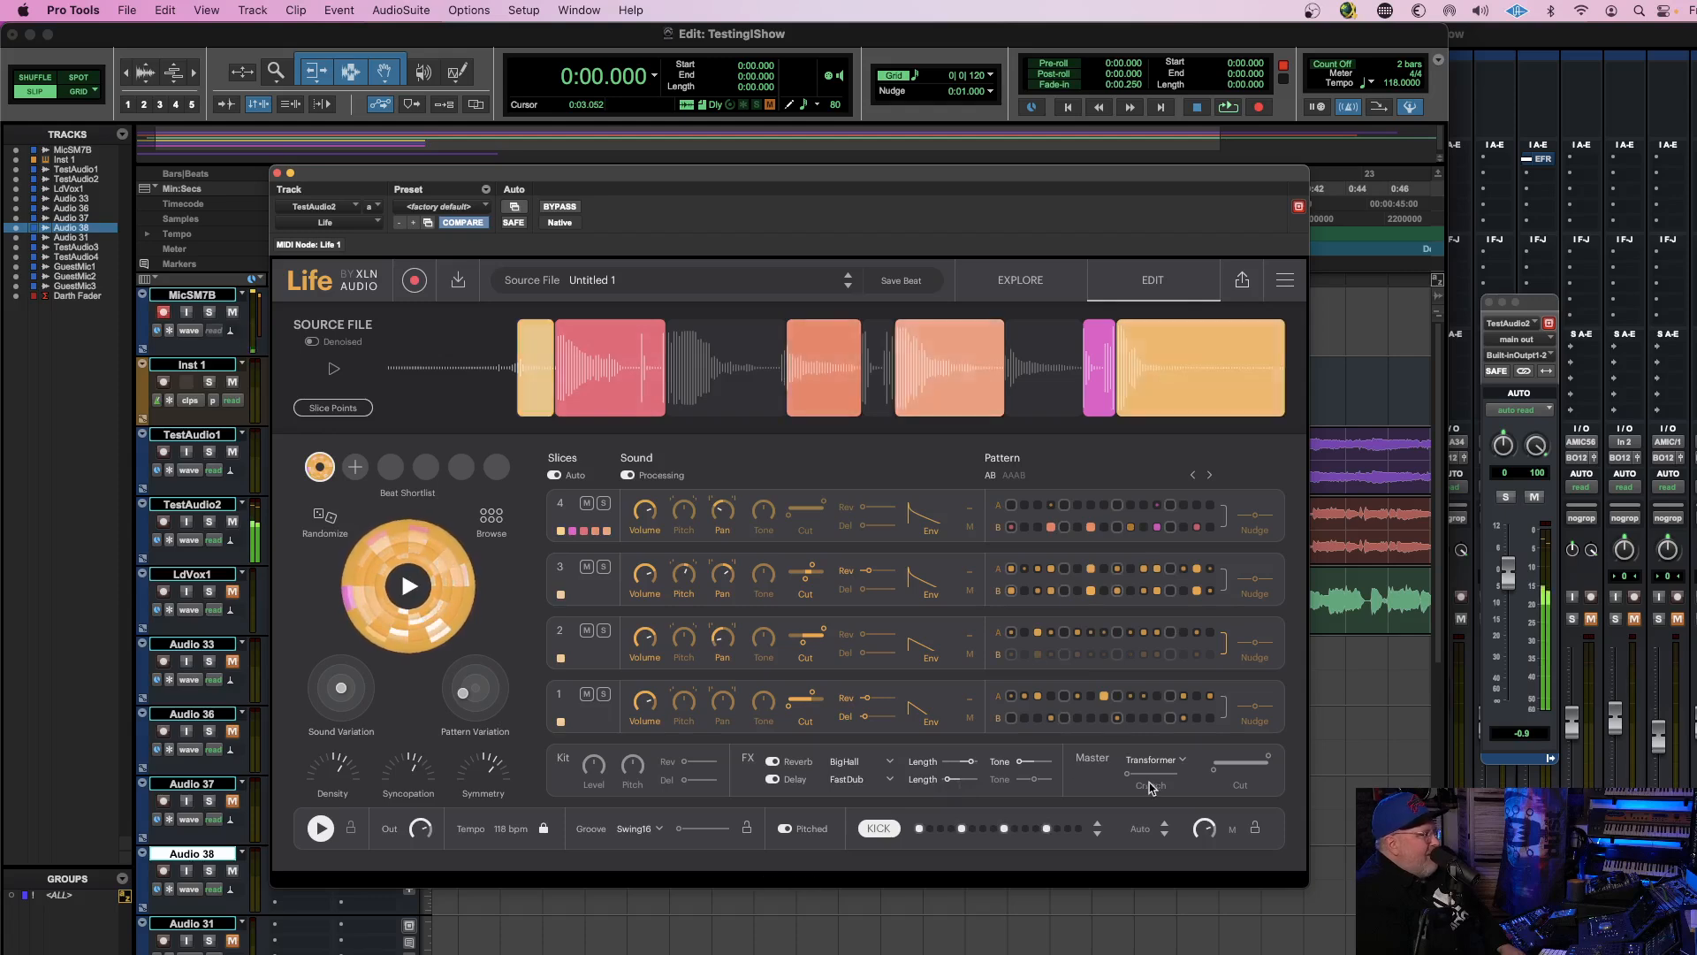
drag(1129, 773, 1175, 773)
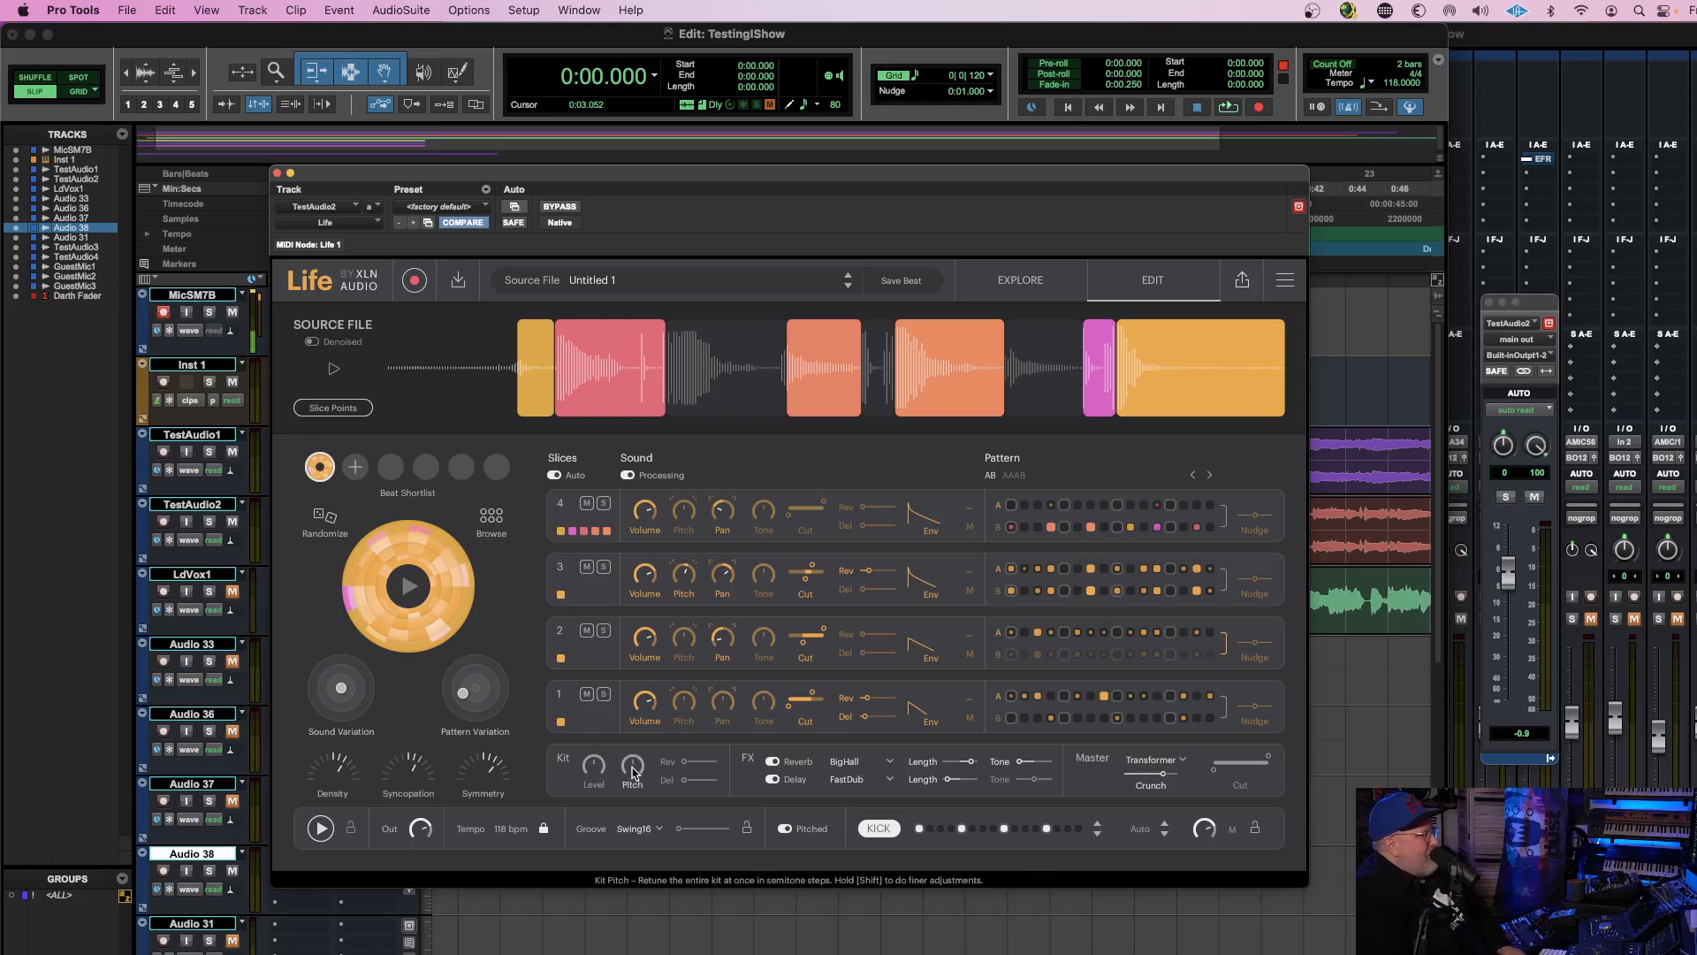
Lower the Kit Pitch while auditioning the beat, and stop playback.
key(space)
key(space)
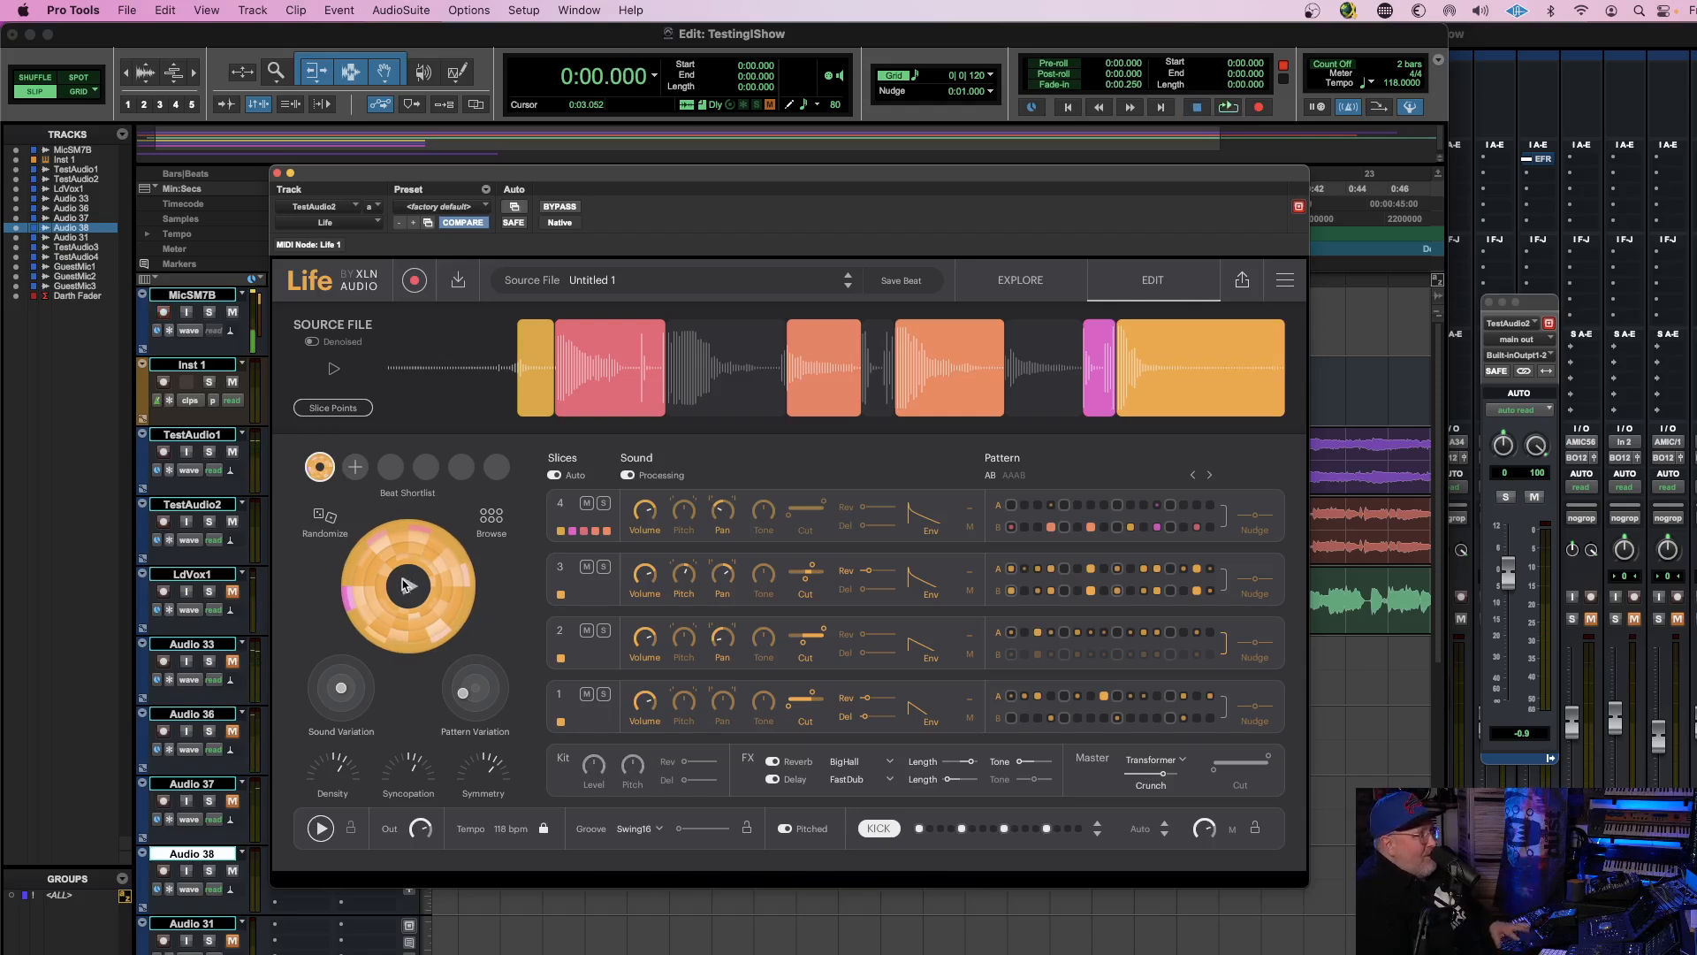
click(406, 585)
drag(638, 766, 638, 784)
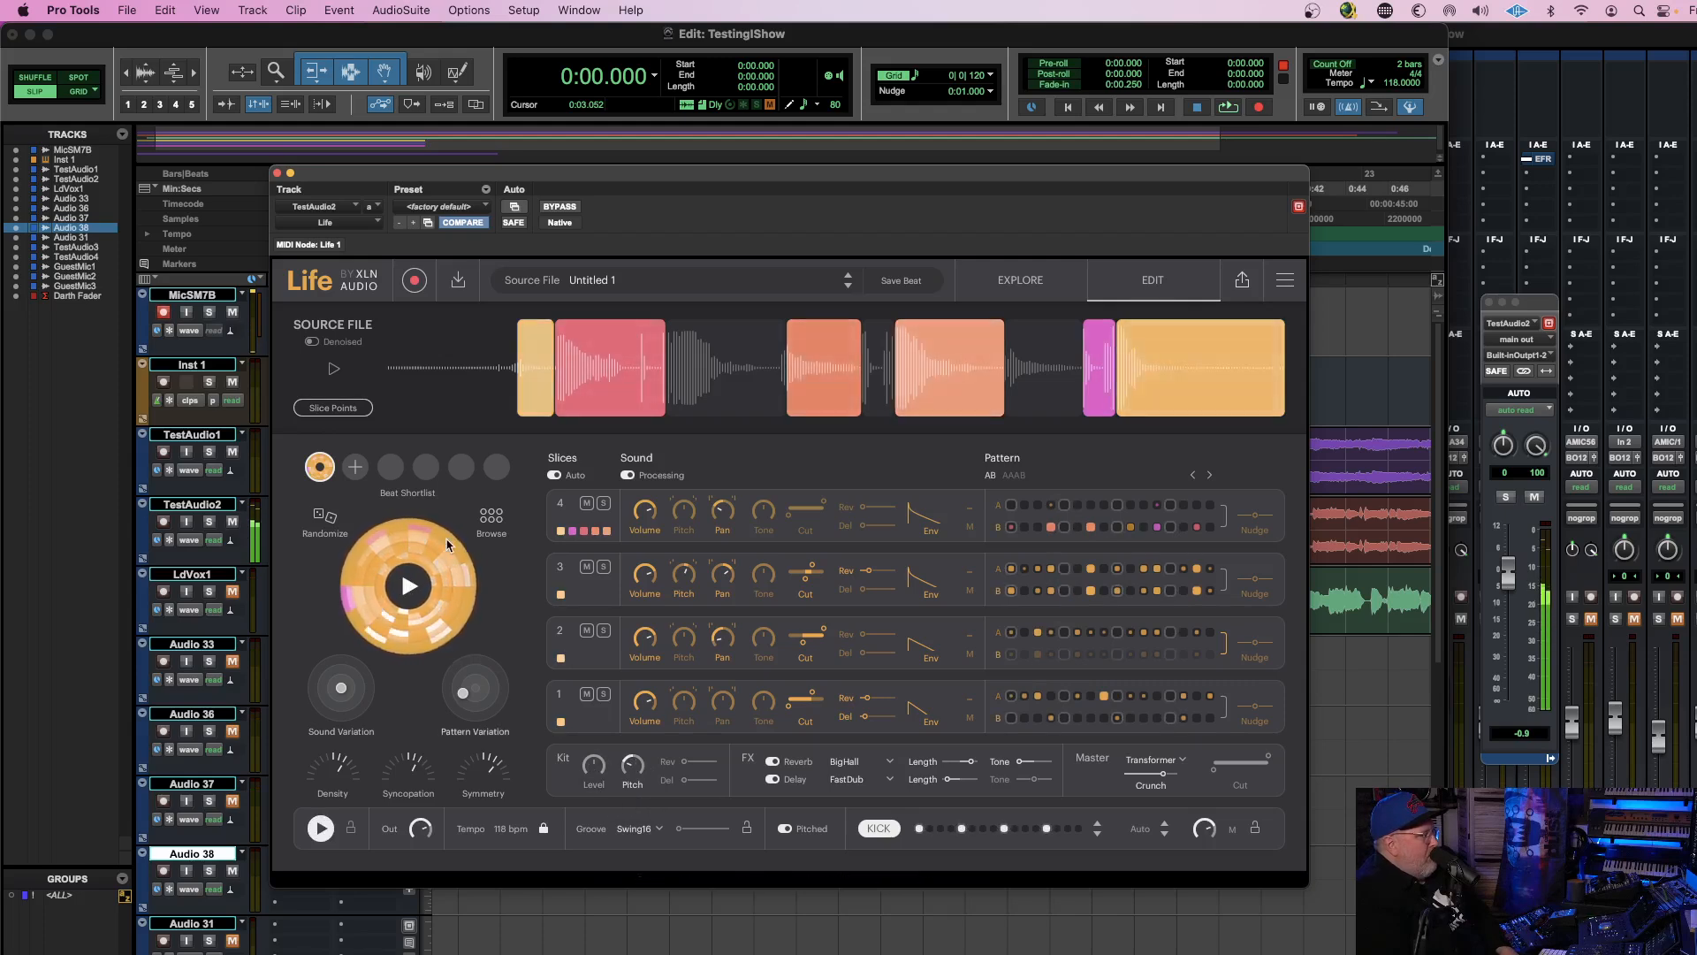
click(409, 588)
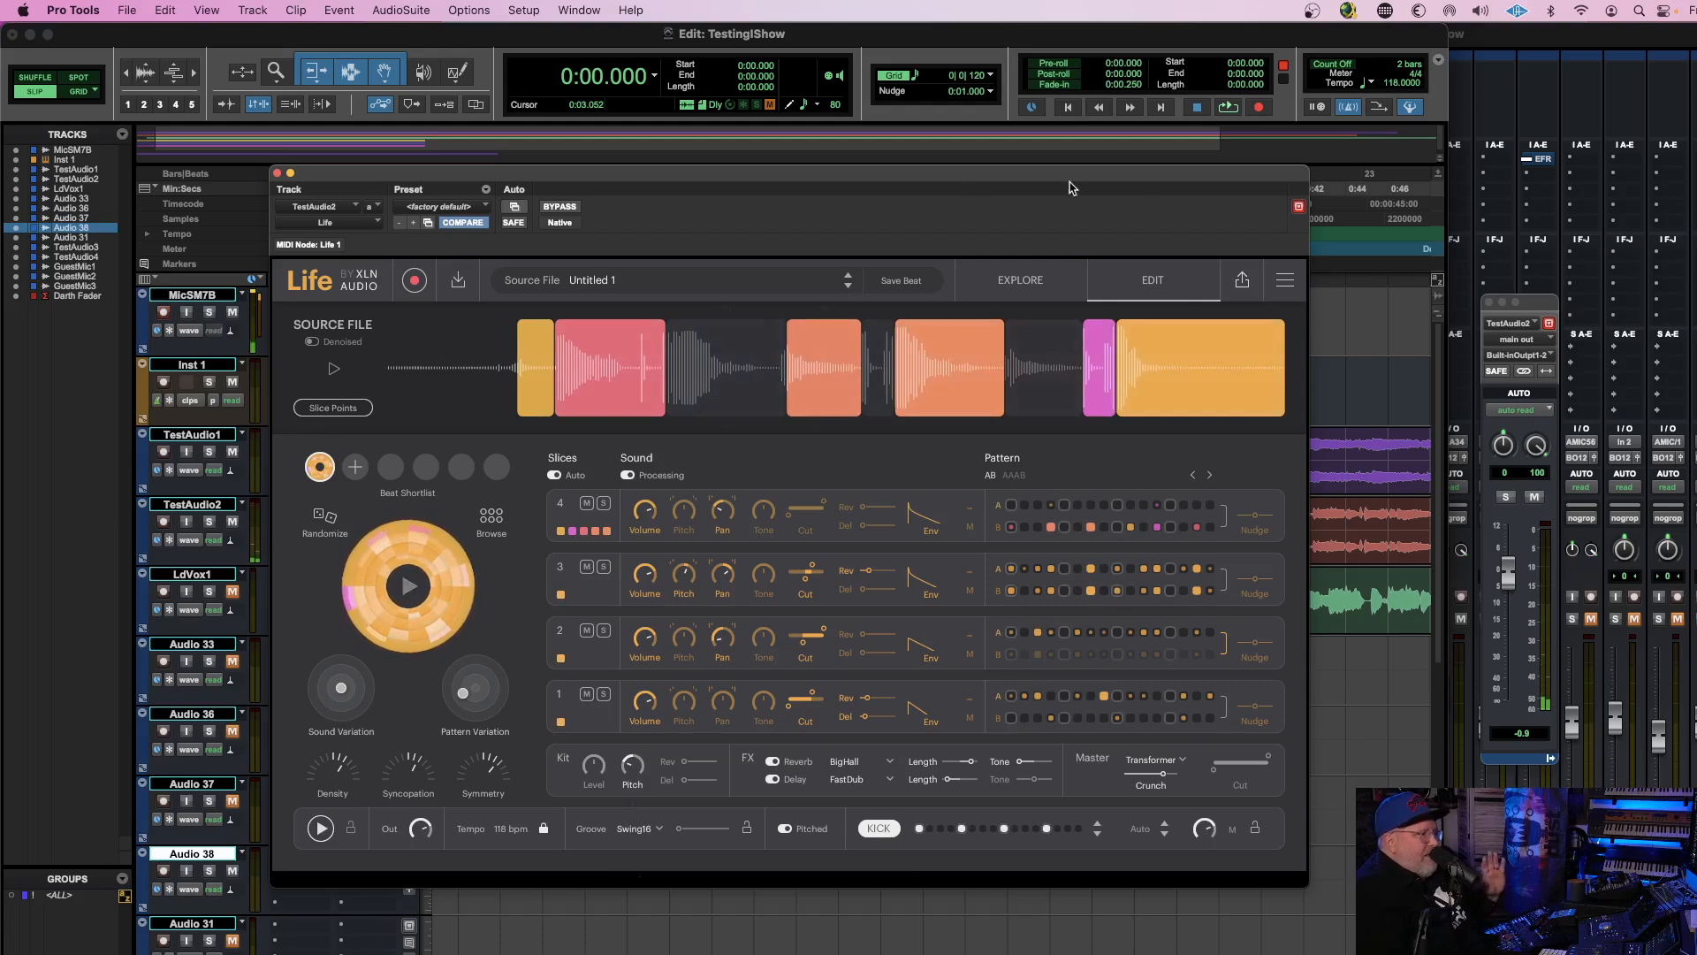
click(1282, 281)
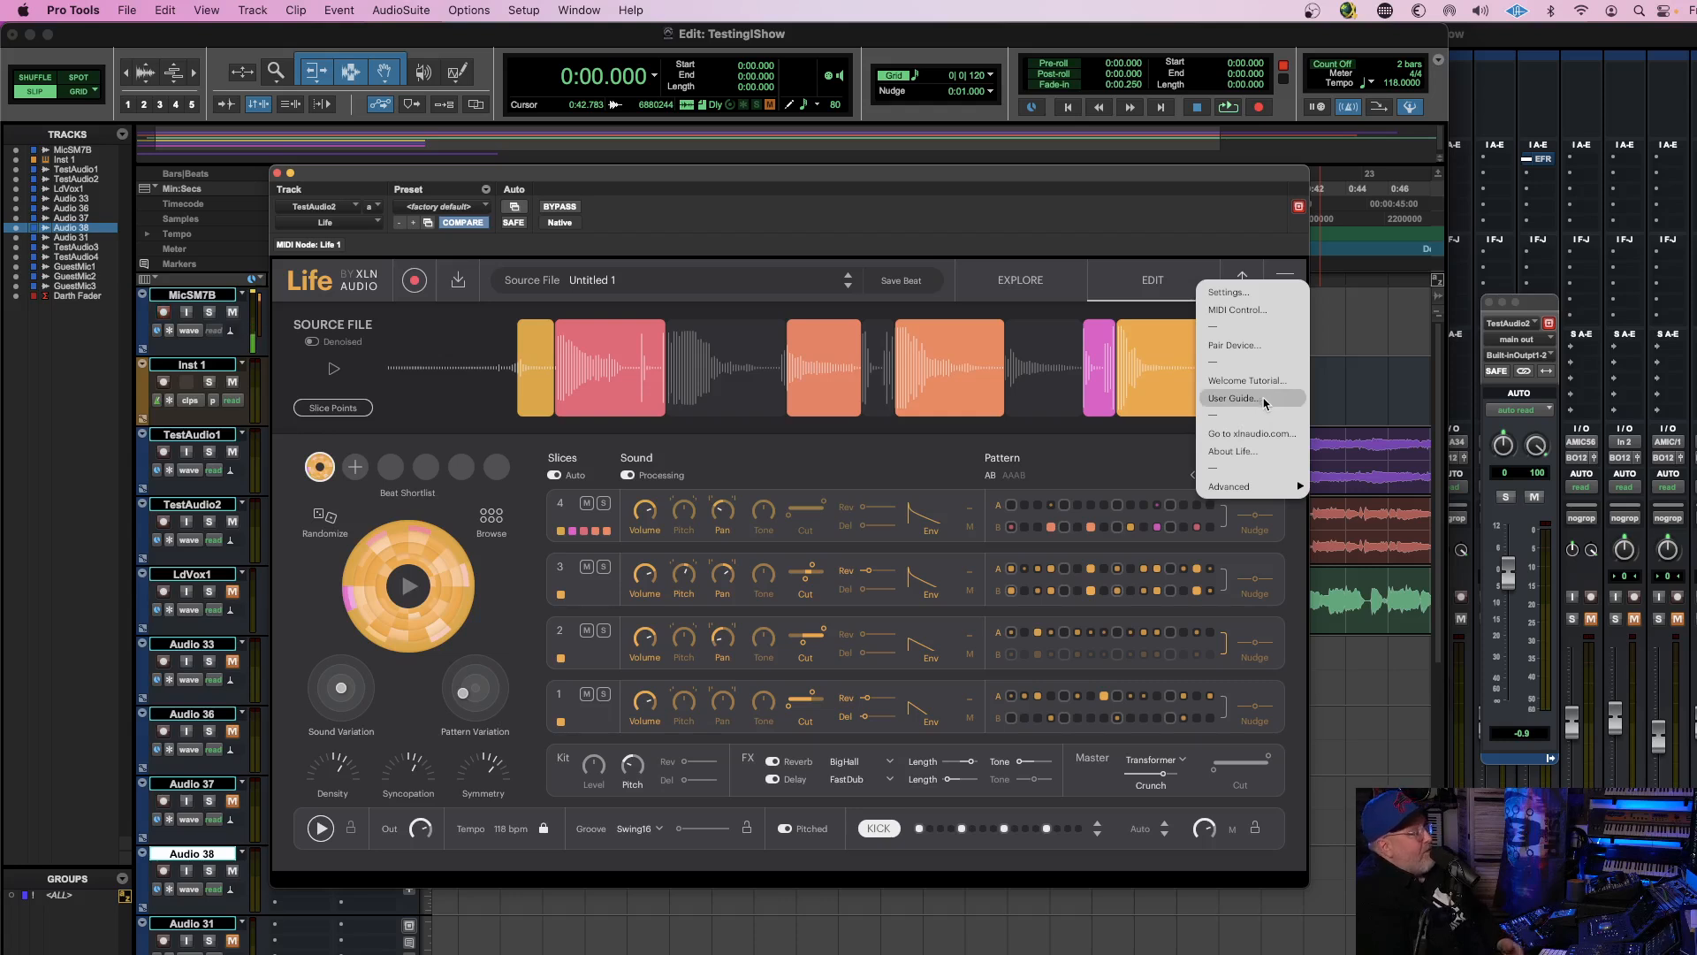
mouse_move(1250, 495)
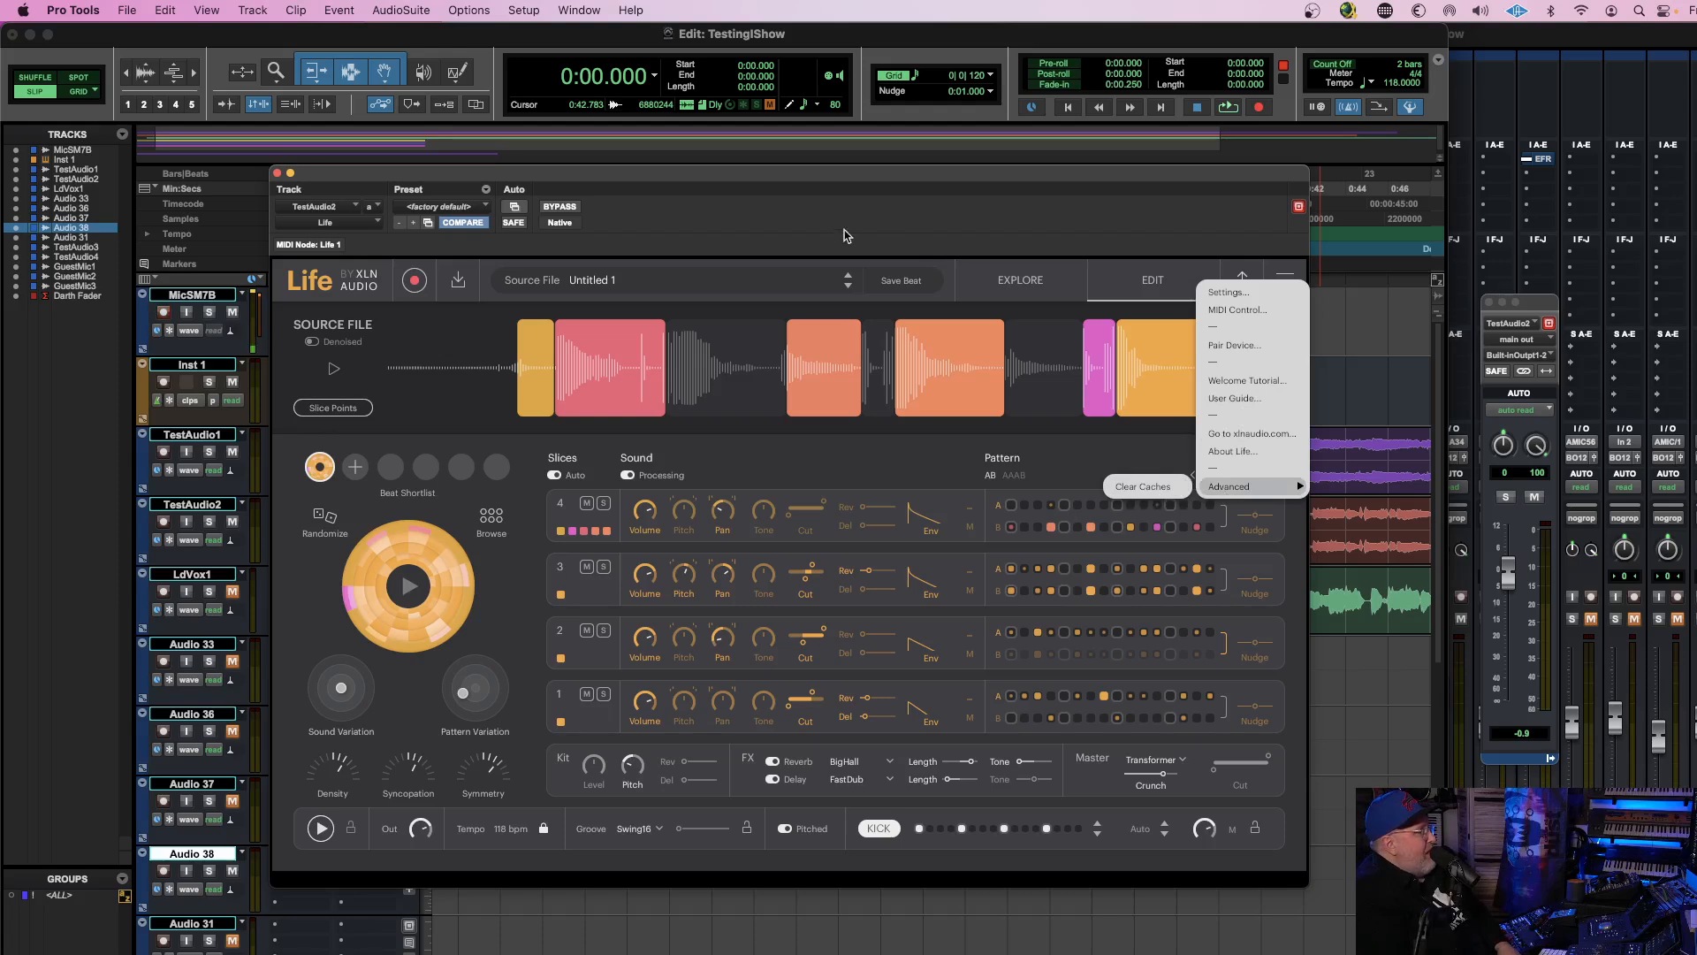
click(1242, 280)
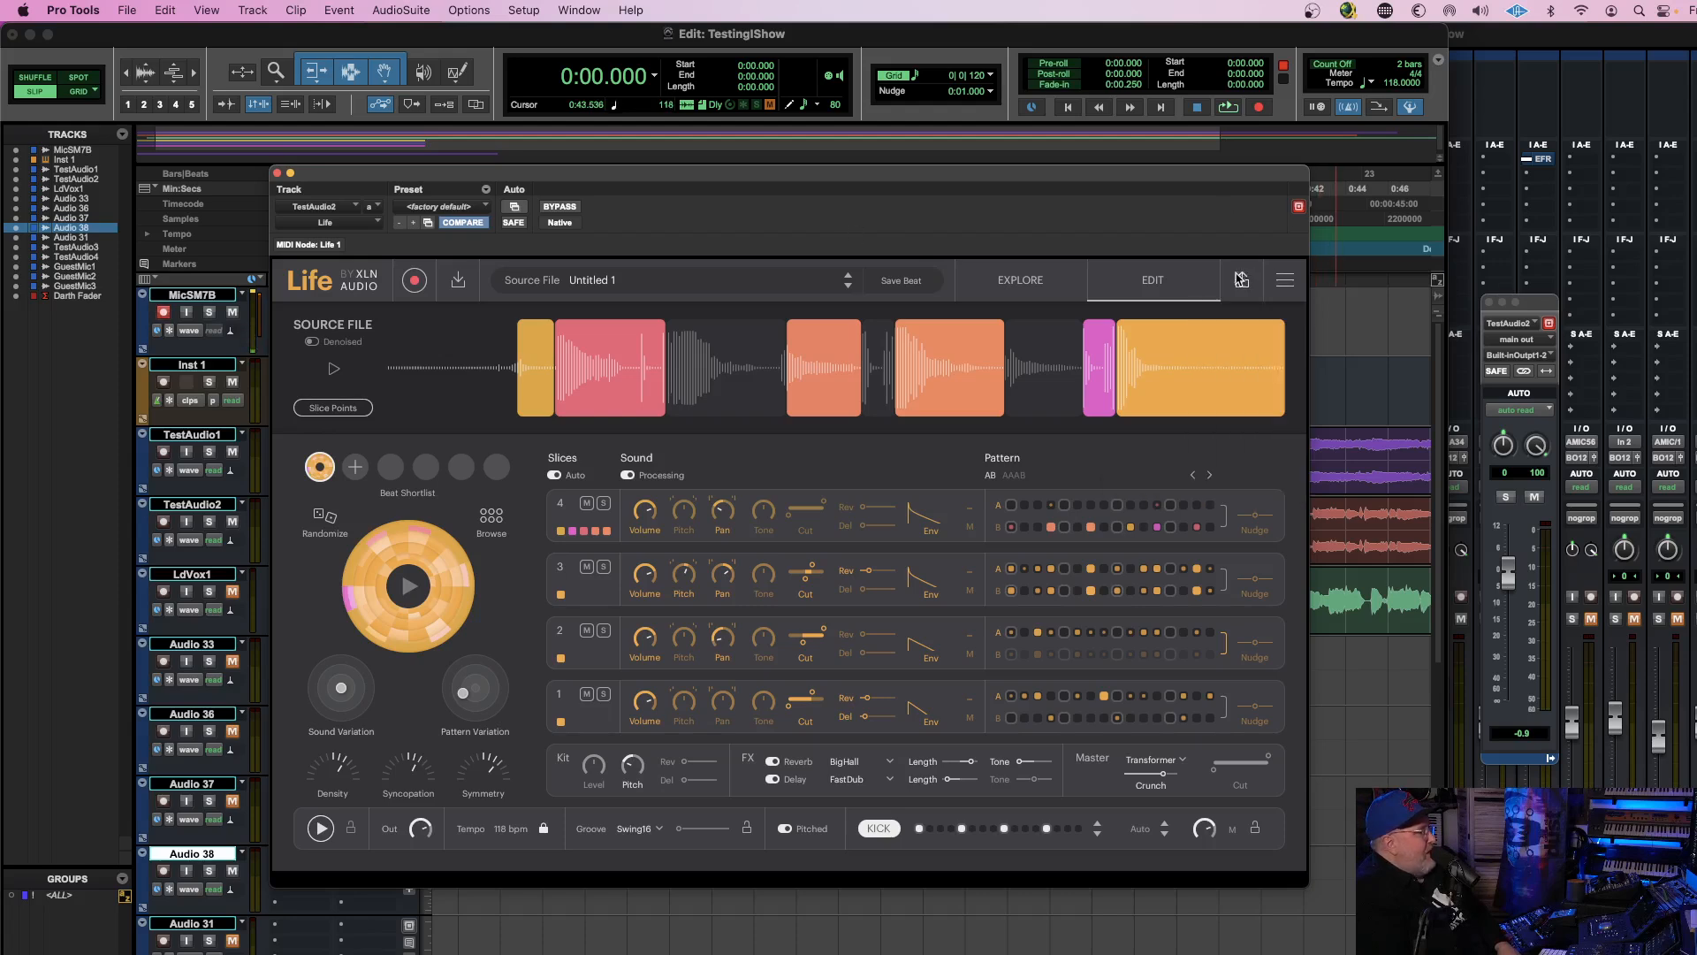
Preview the Basketball Court source file from the library and load it.
click(649, 279)
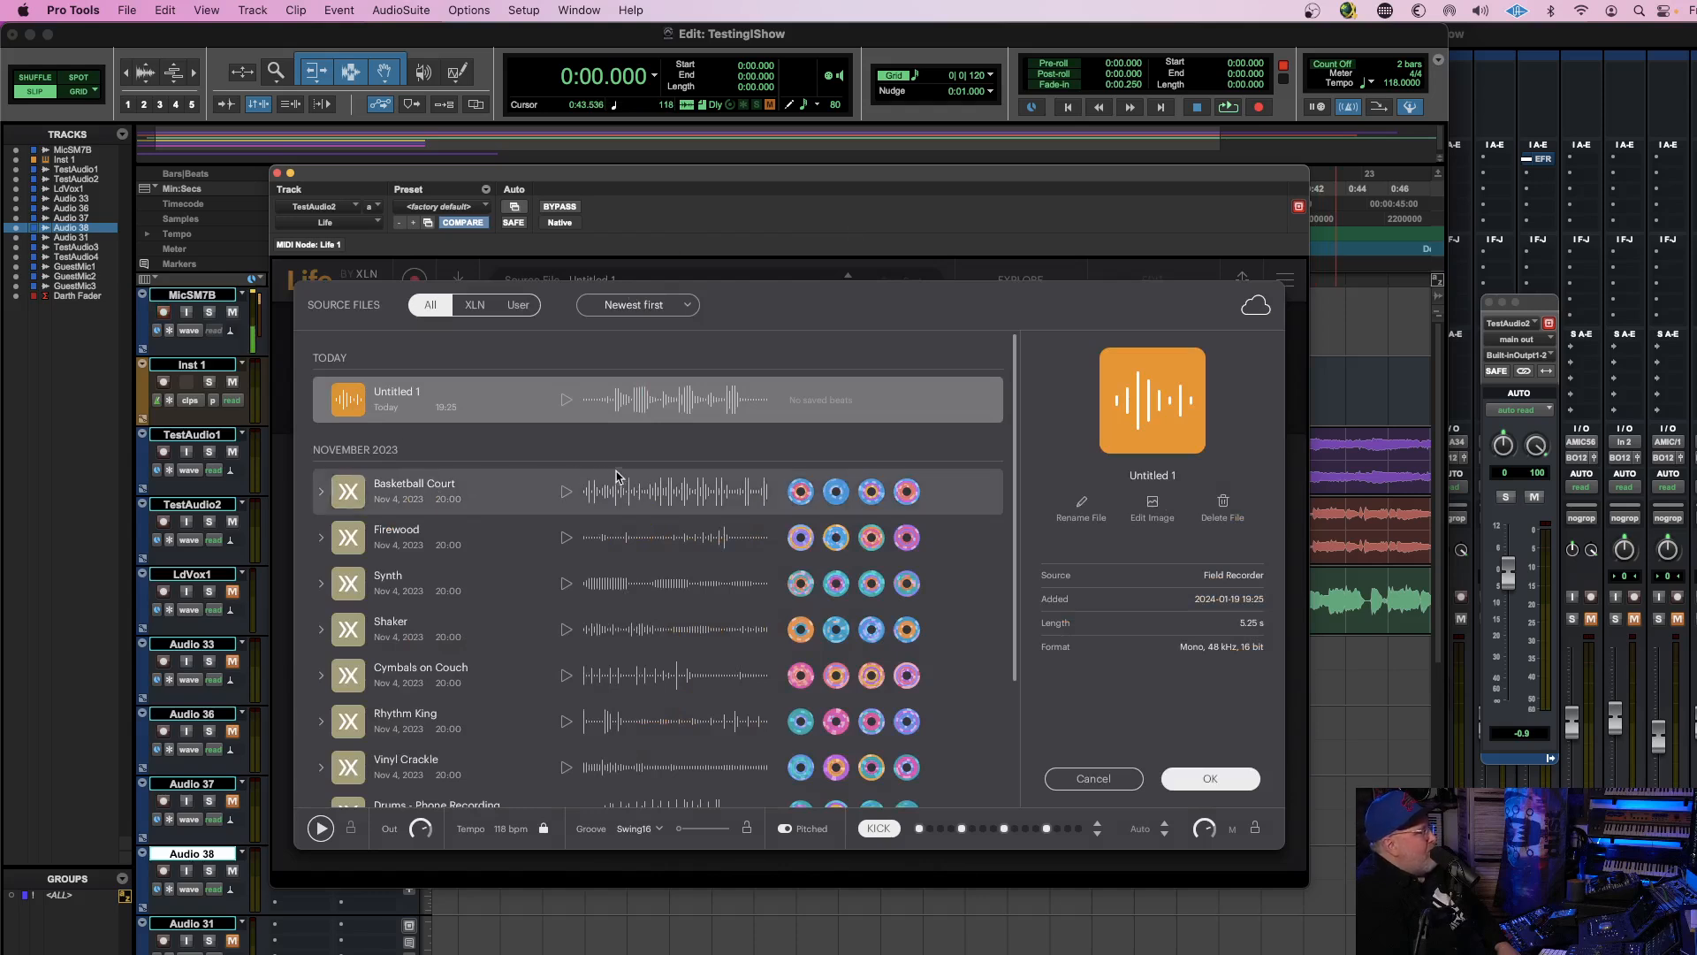
click(559, 498)
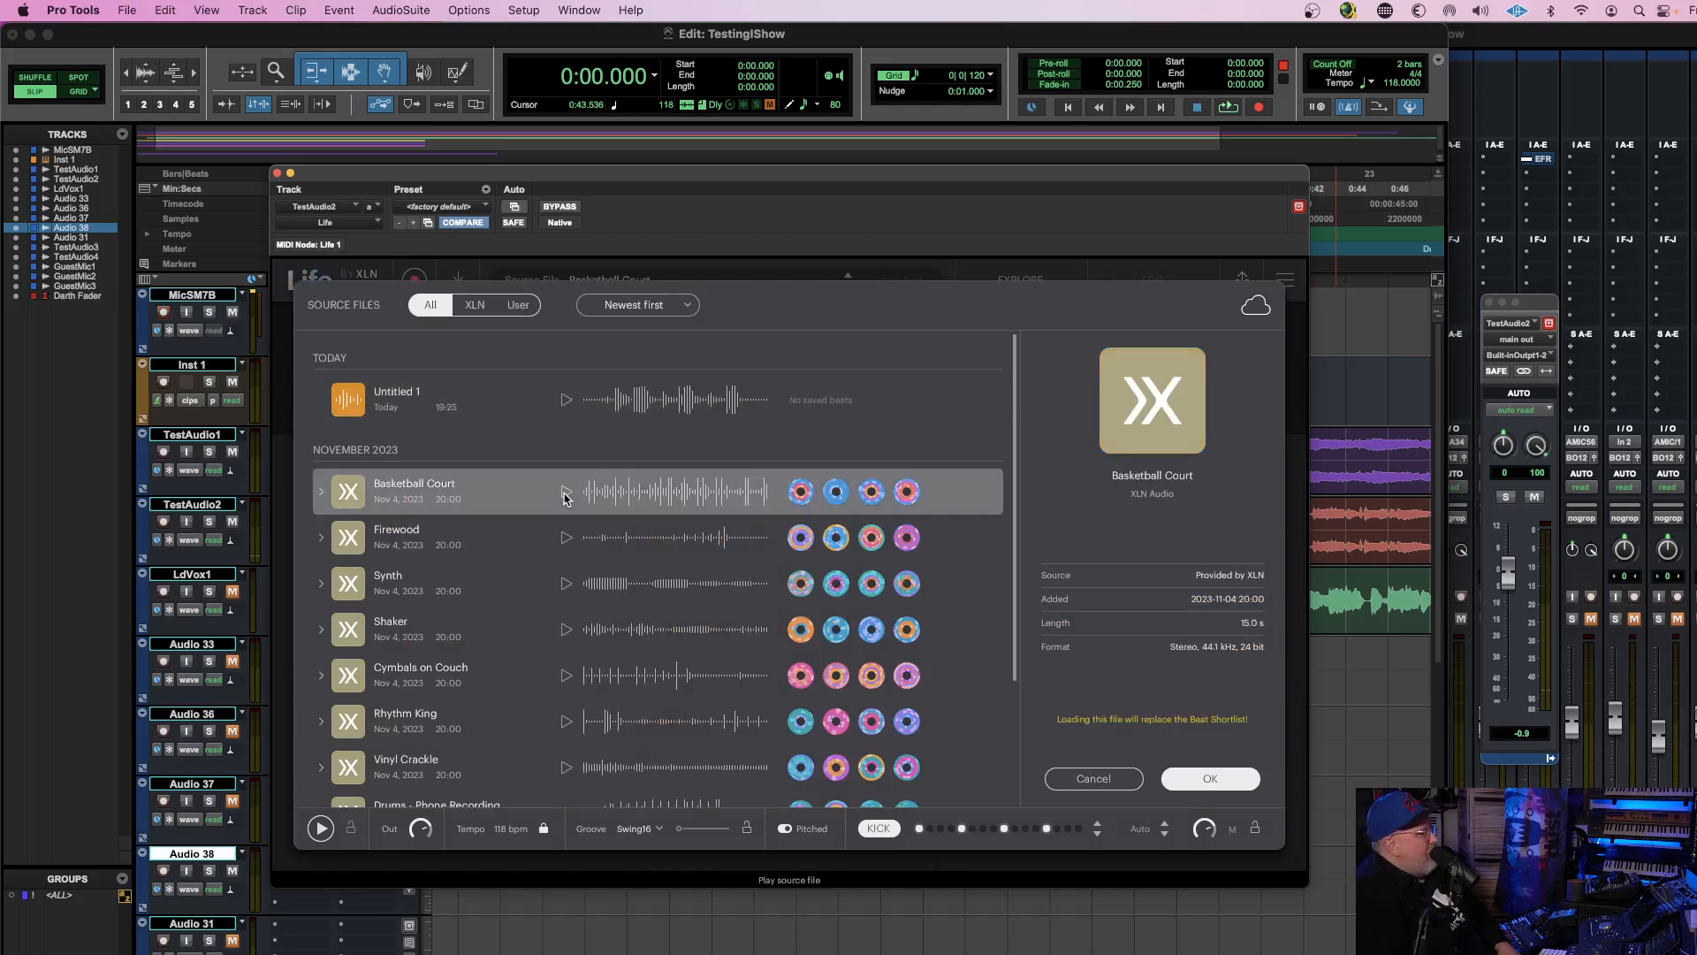
click(564, 497)
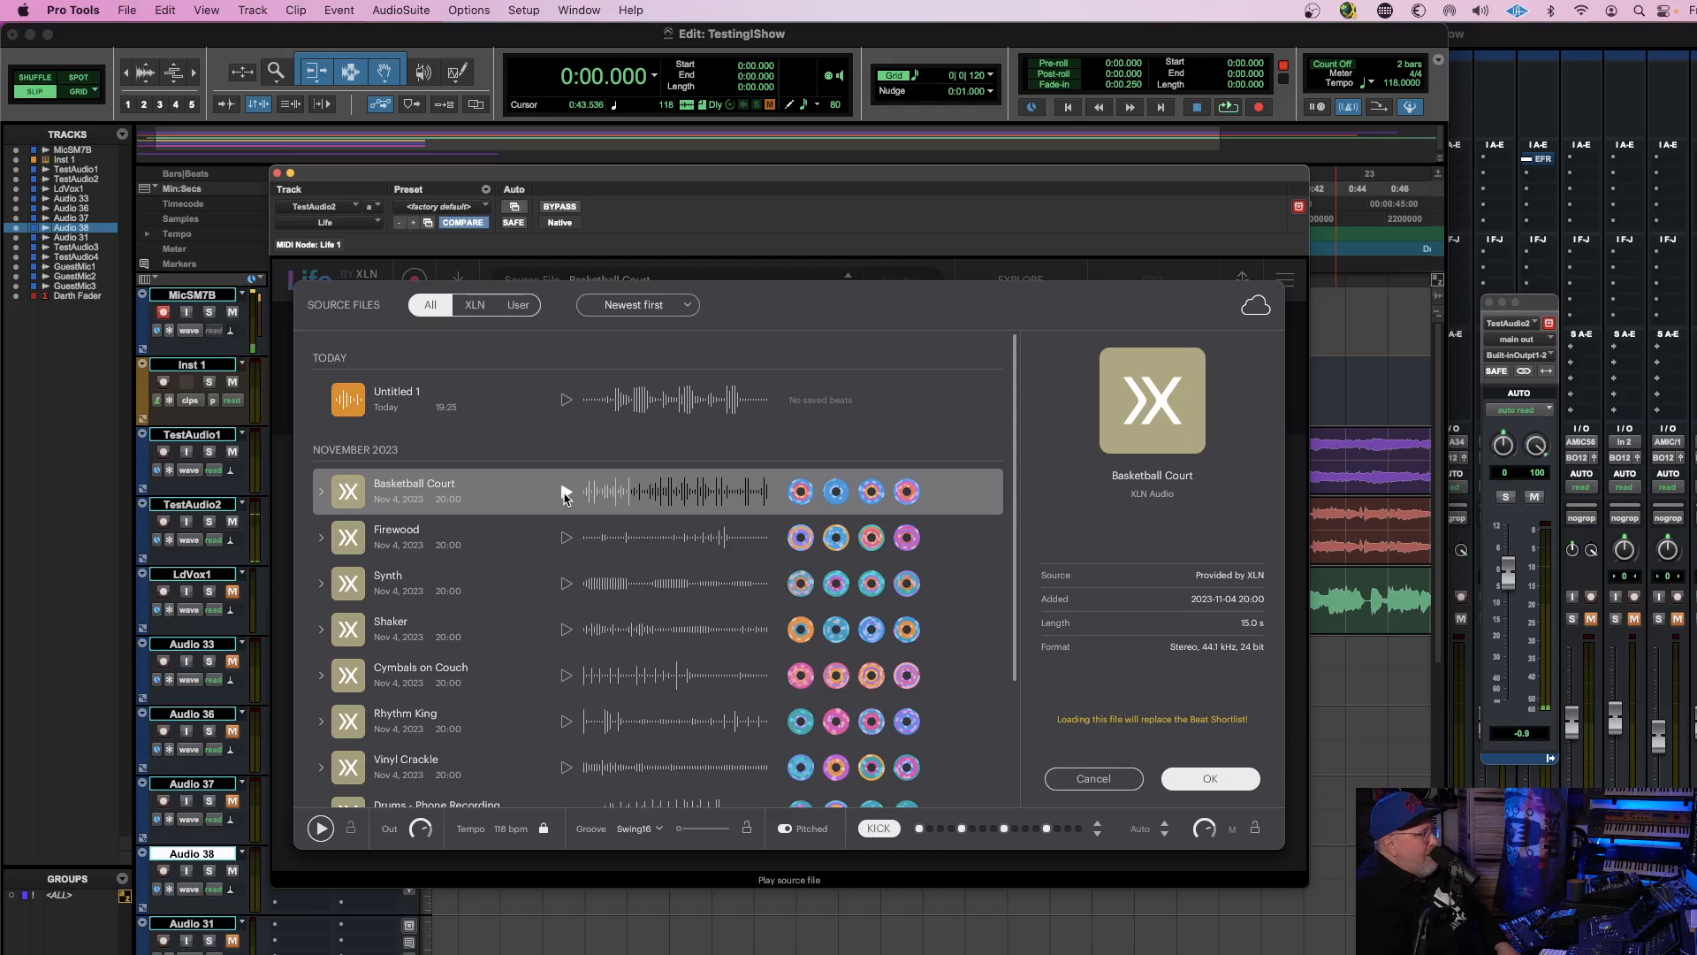
click(1208, 779)
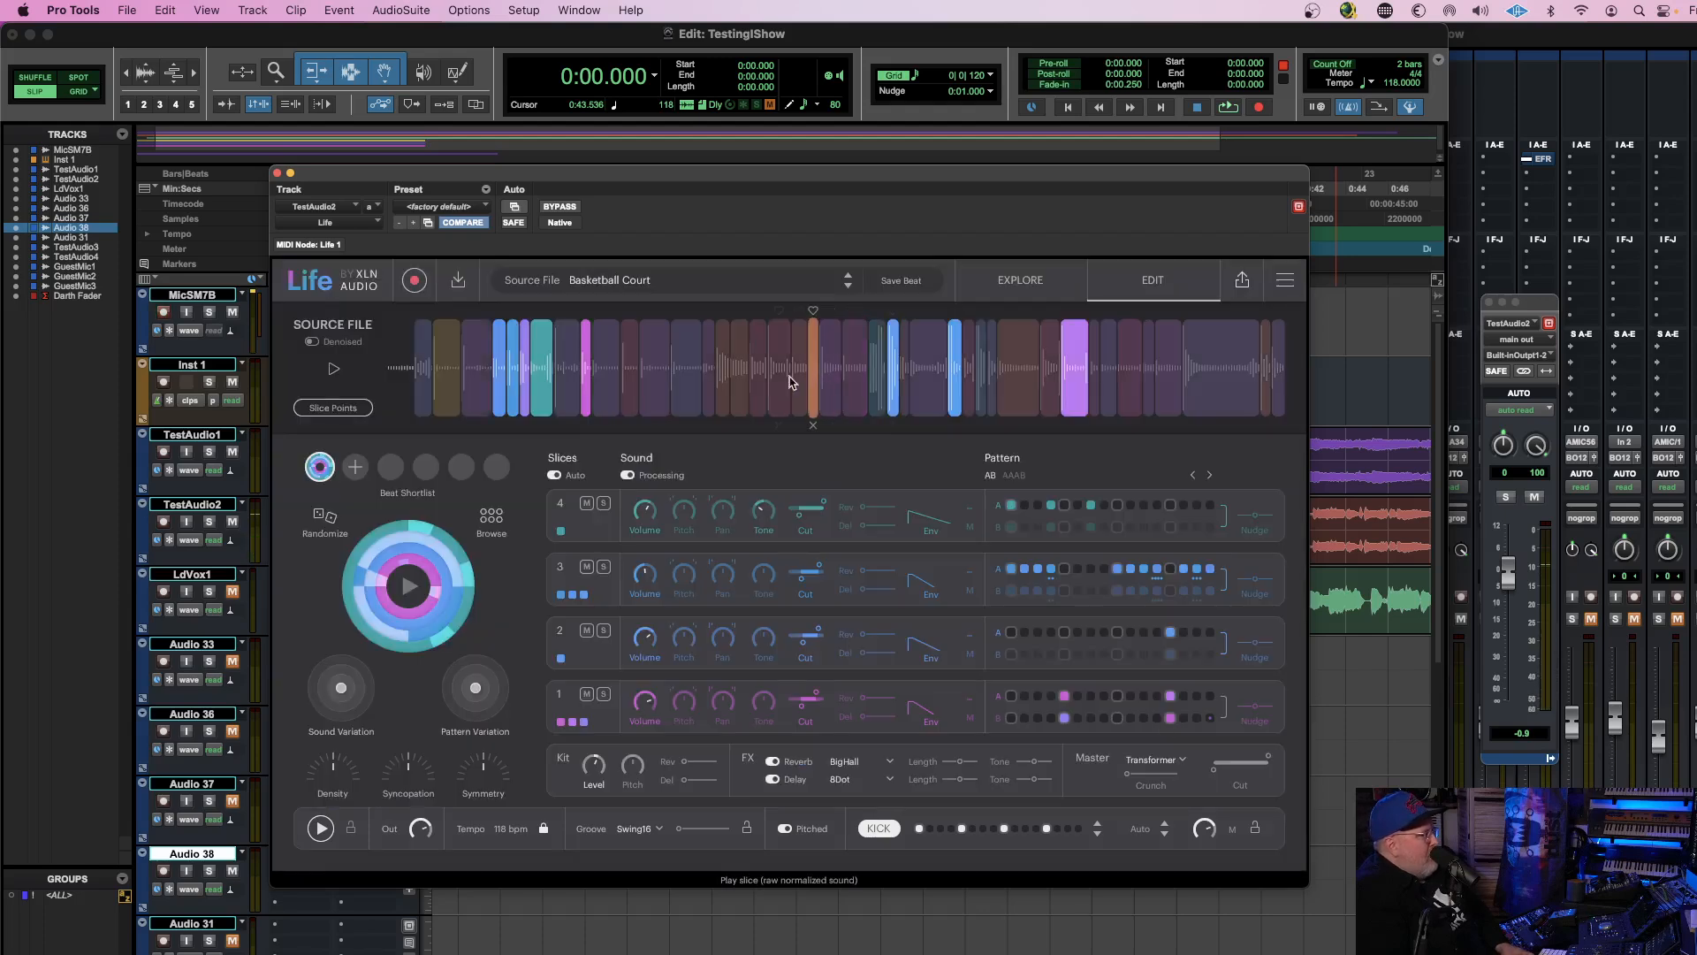
Audition the Basketball Court beat and compare it with the original source recording.
click(407, 587)
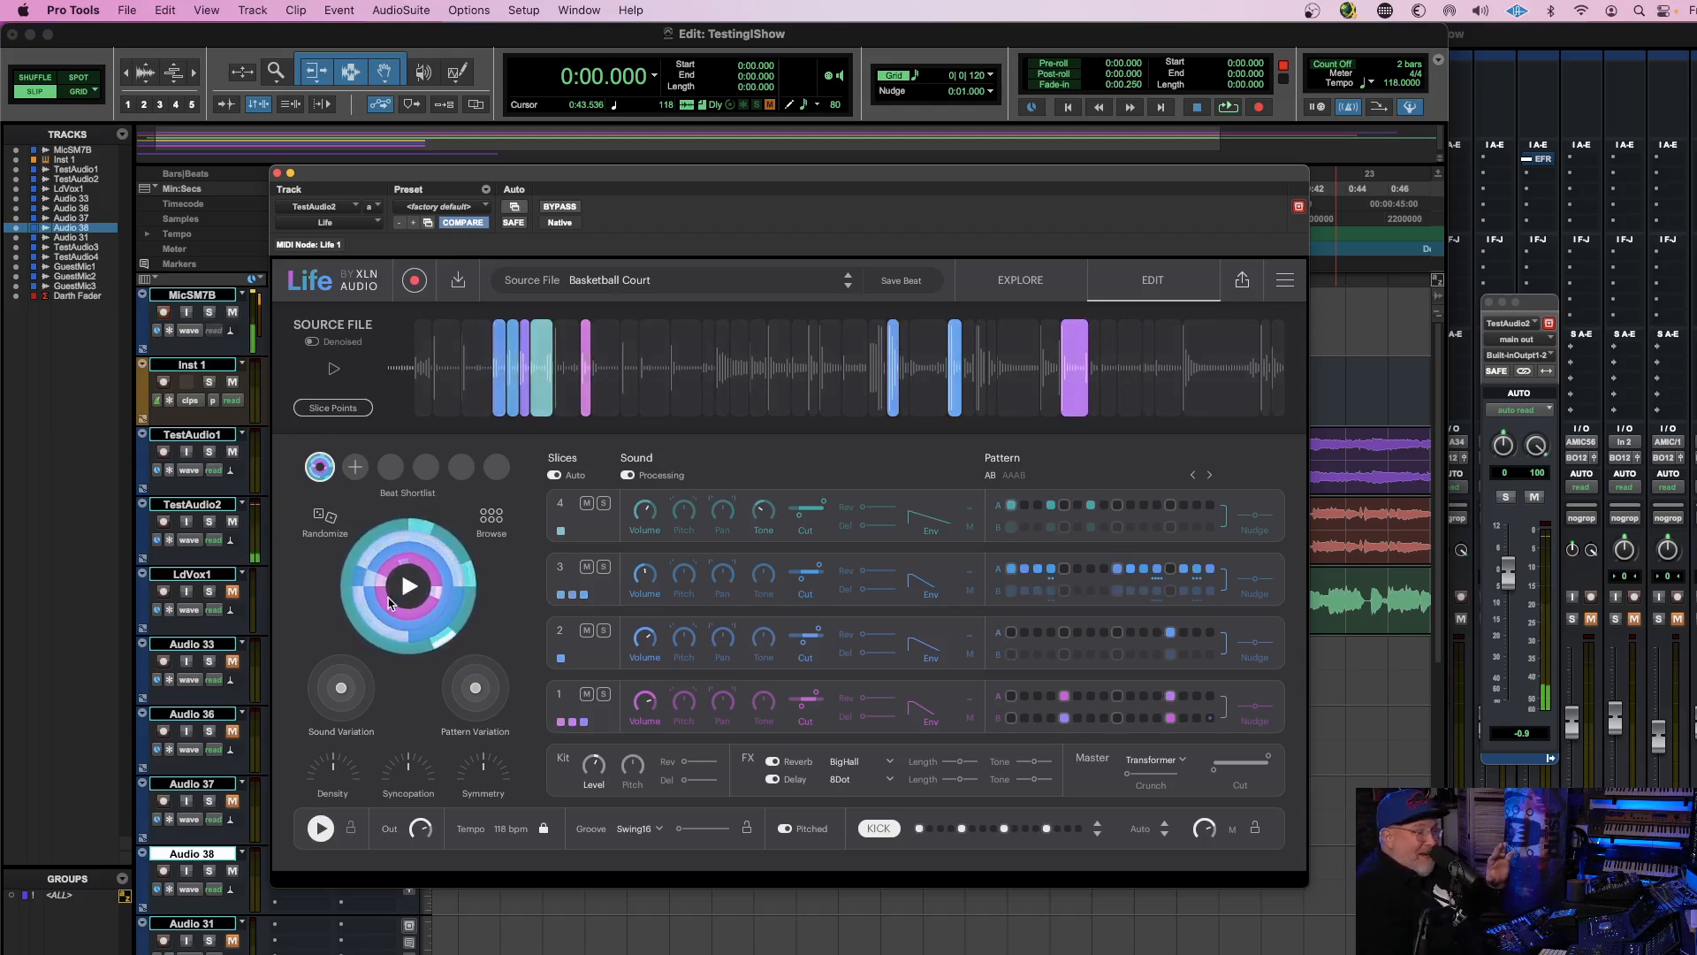
click(390, 597)
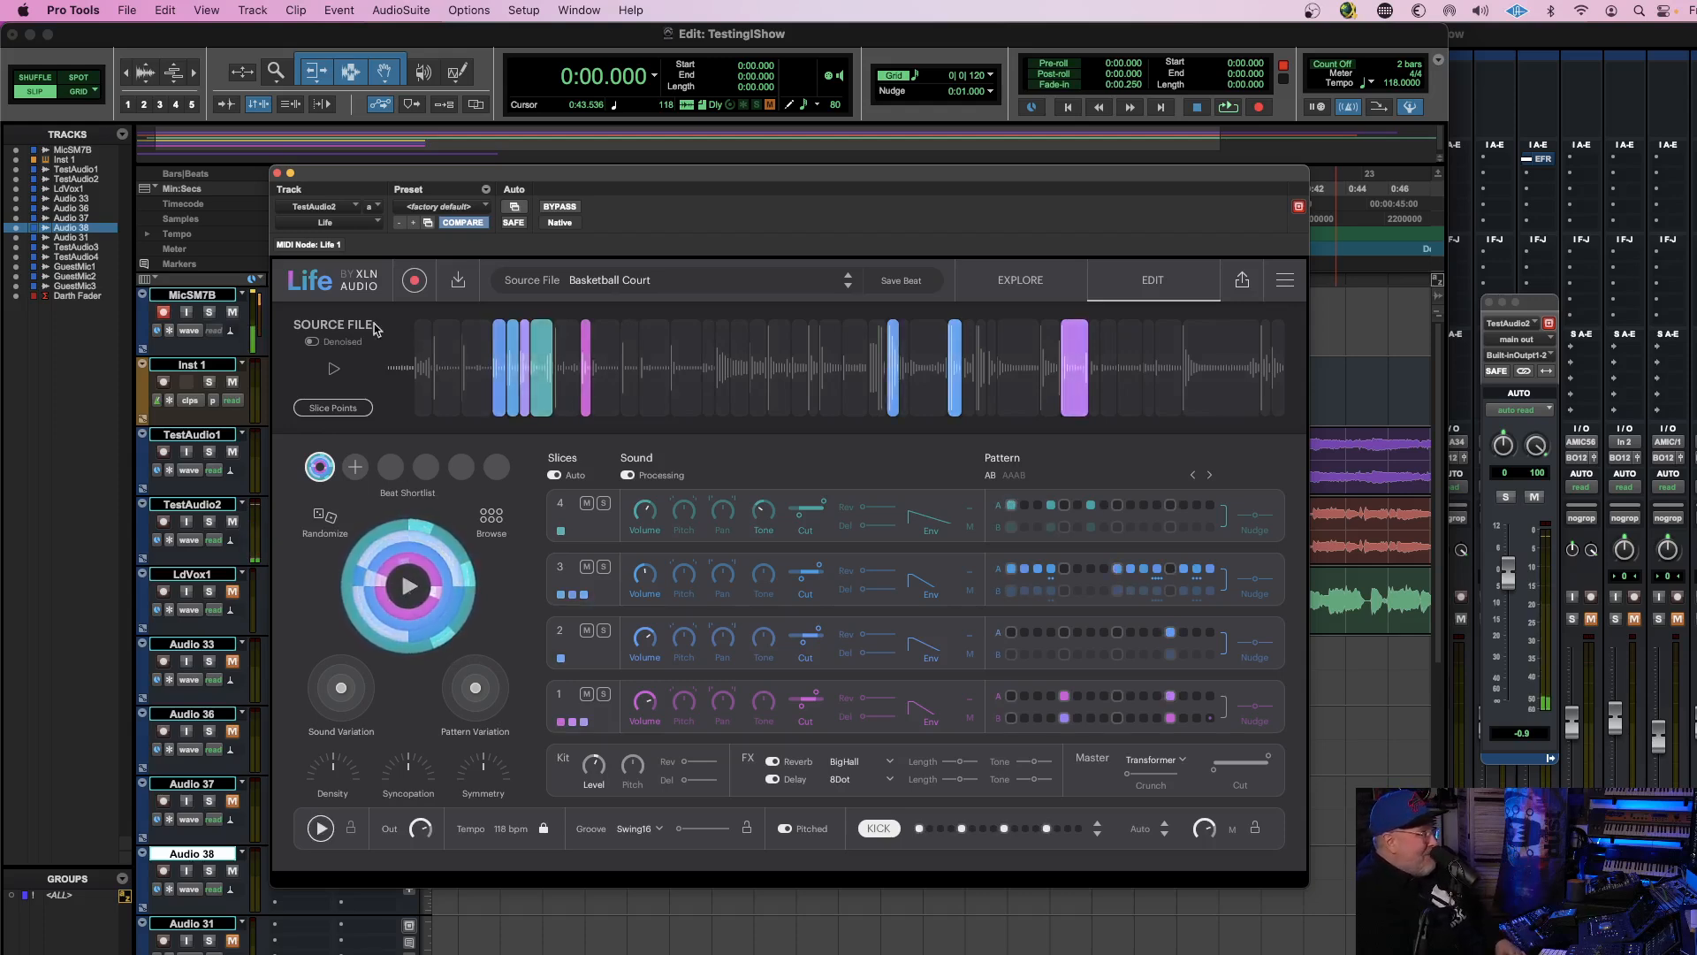
click(334, 369)
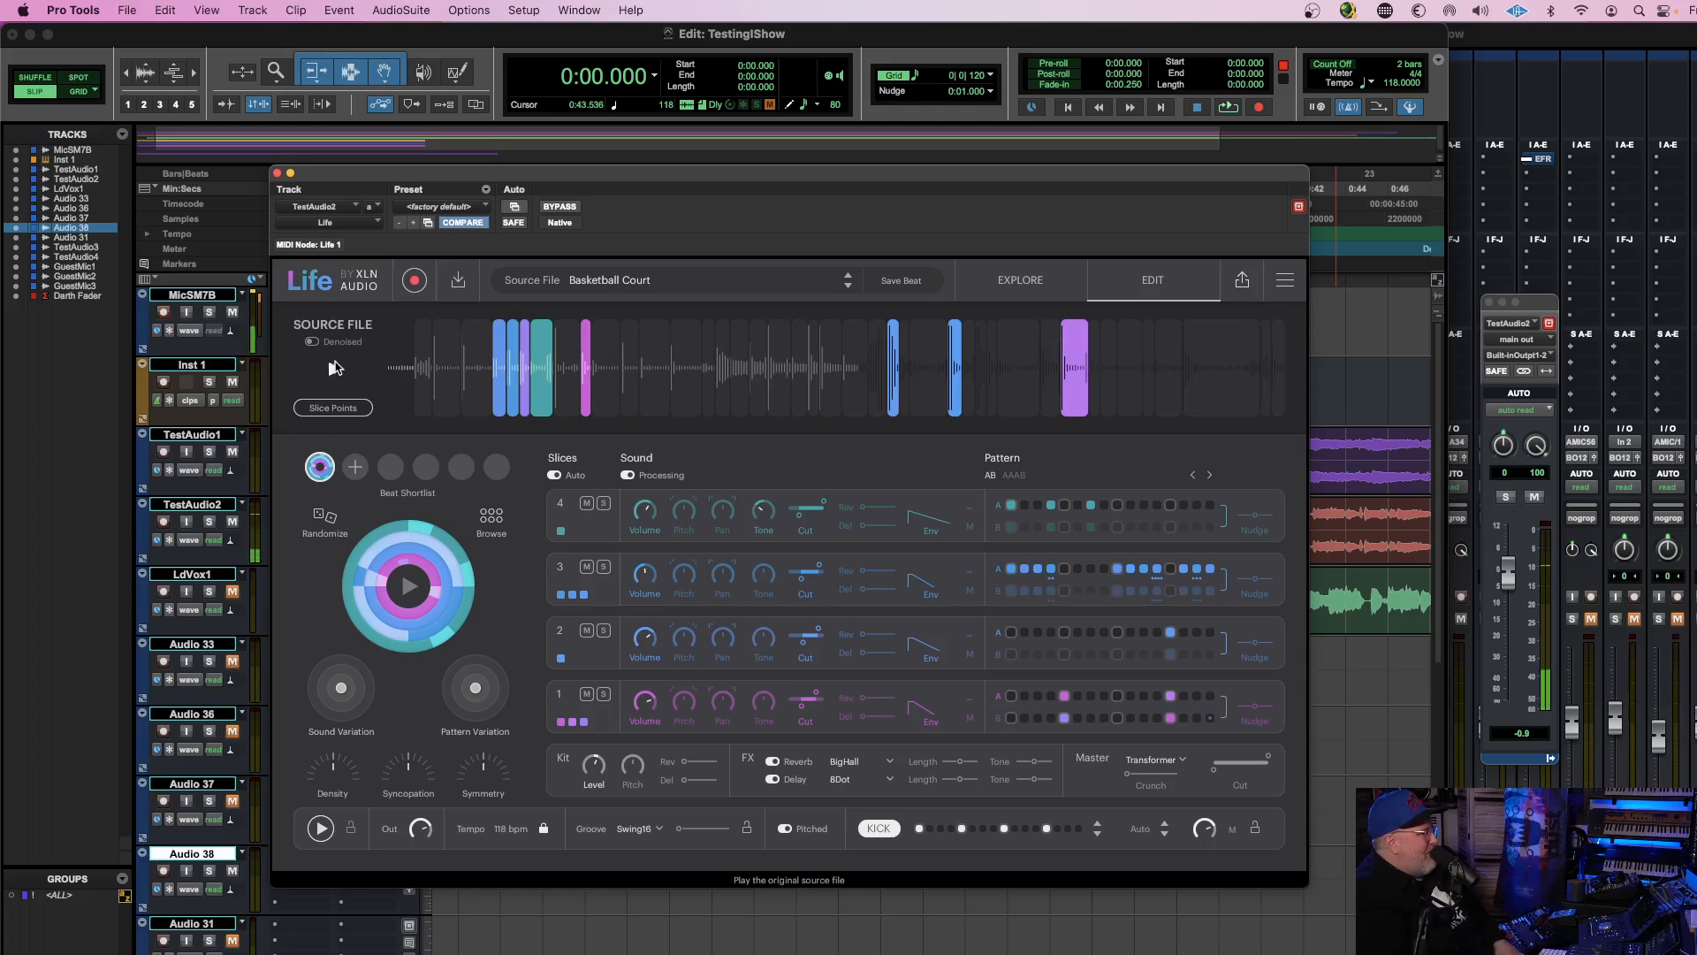
click(333, 369)
Shift Pattern Variation and Sound Variation off-centre and raise Density and Syncopation while the Basketball Court beat plays, and stop playback.
click(410, 587)
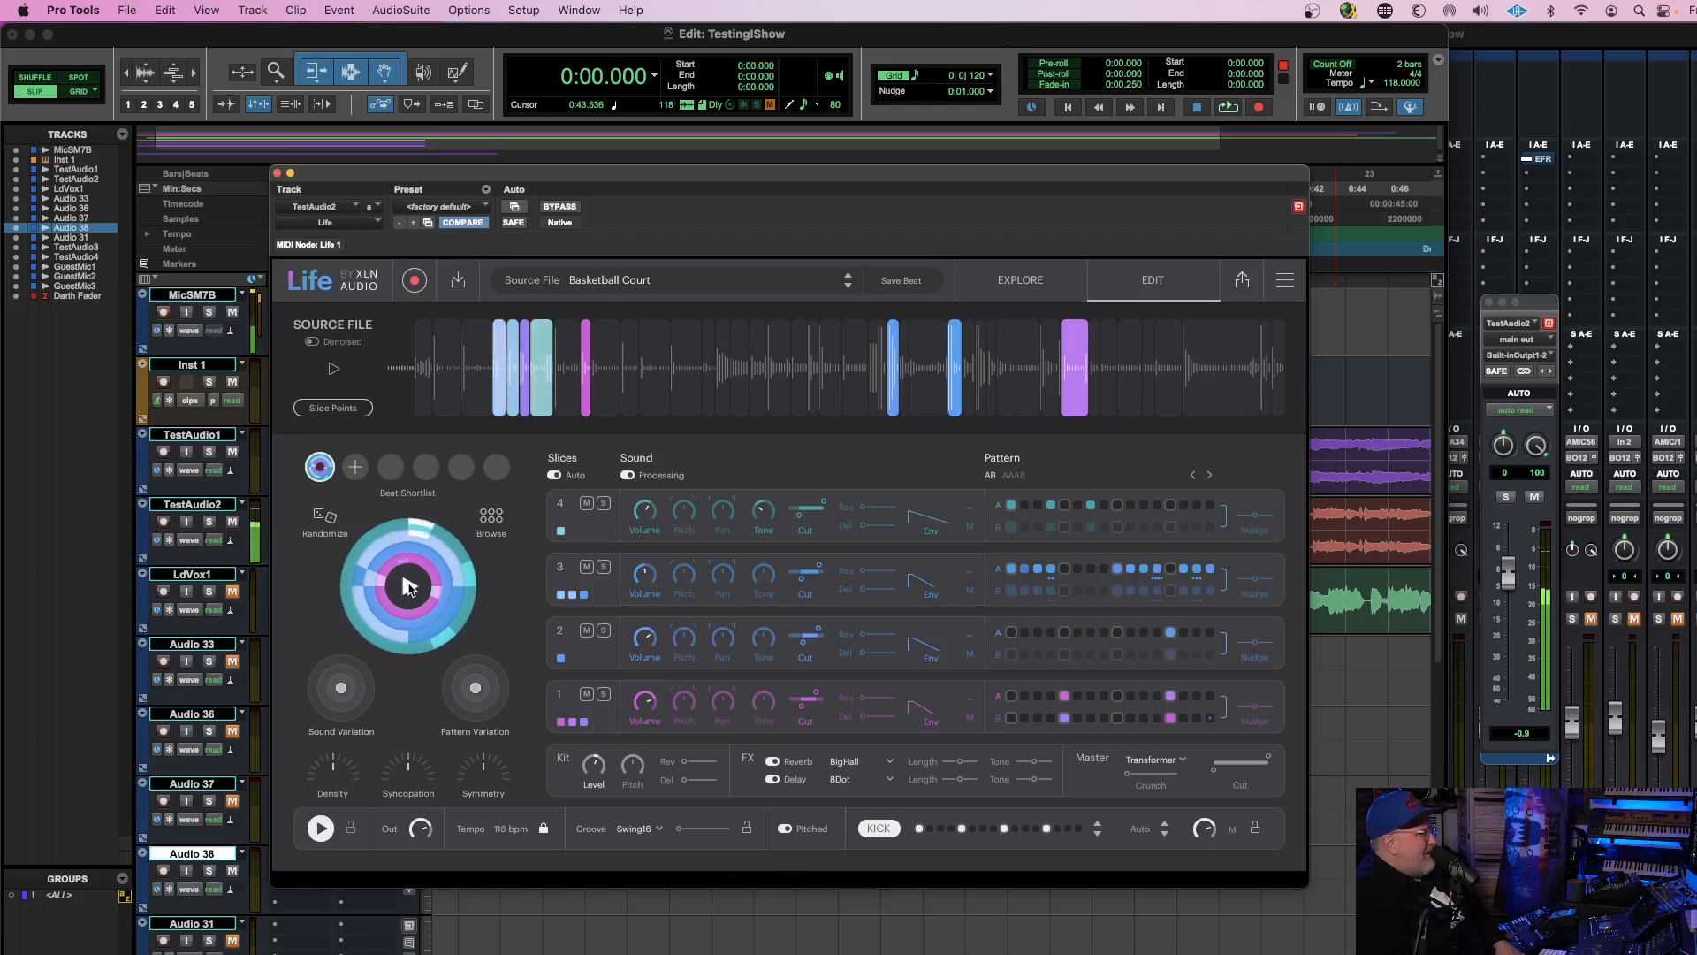
mouse_move(476, 688)
mouse_down()
mouse_move(476, 664)
mouse_move(493, 704)
mouse_up()
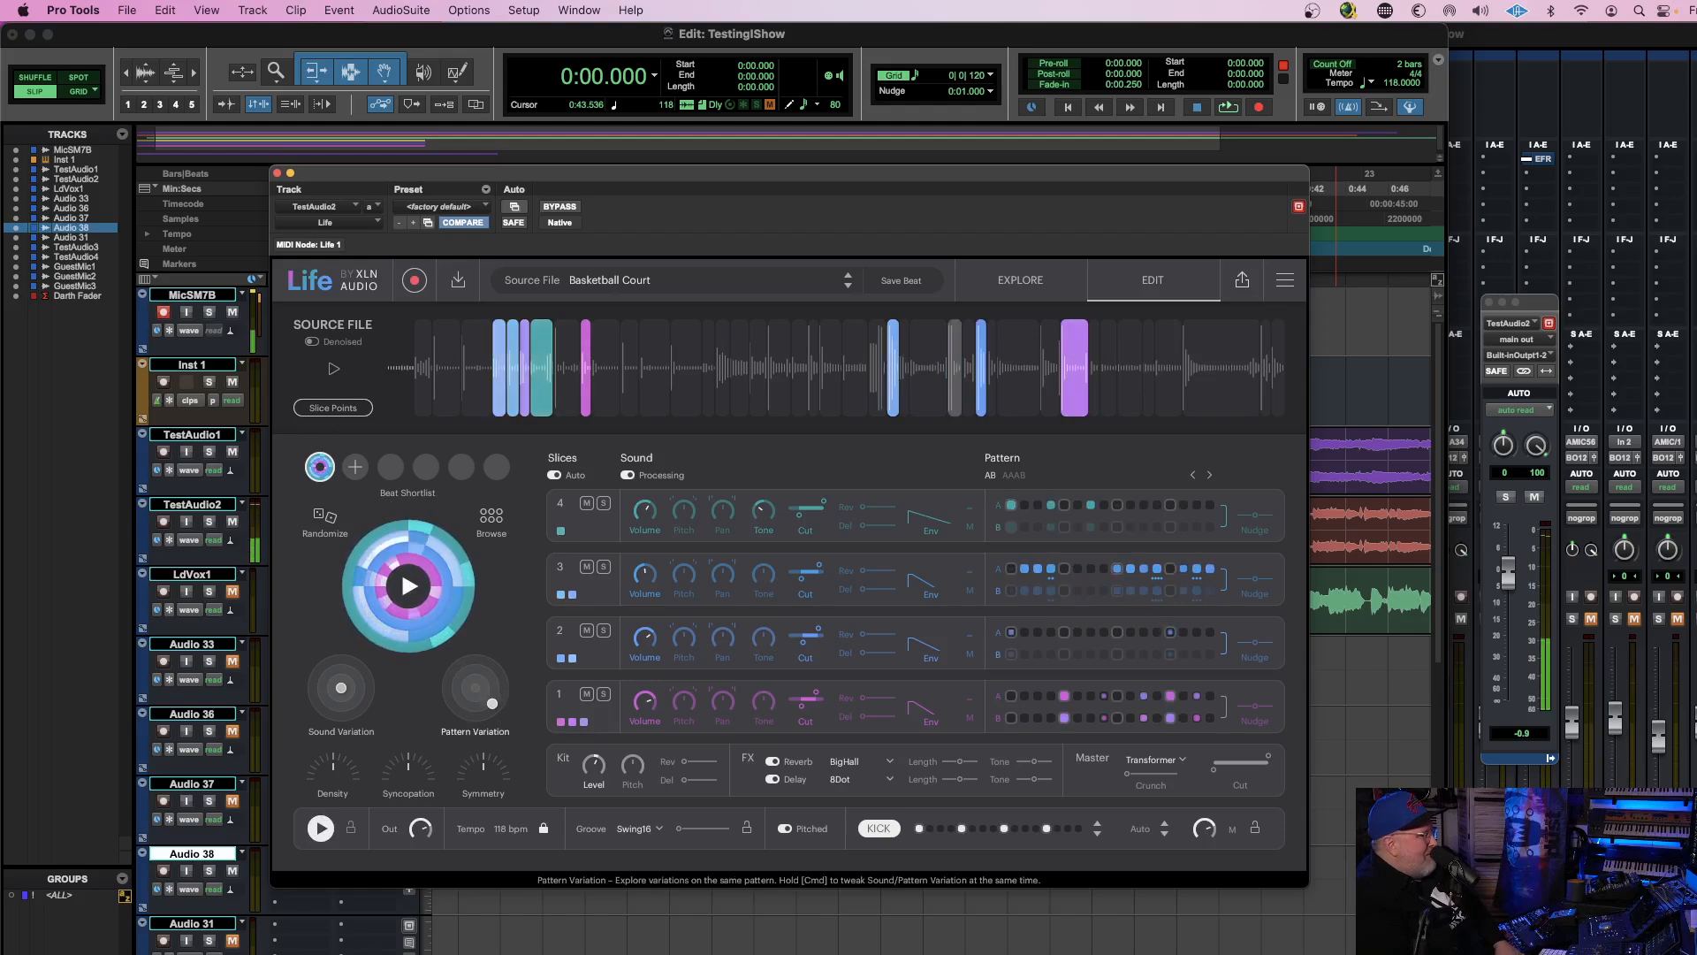
drag(333, 775, 407, 759)
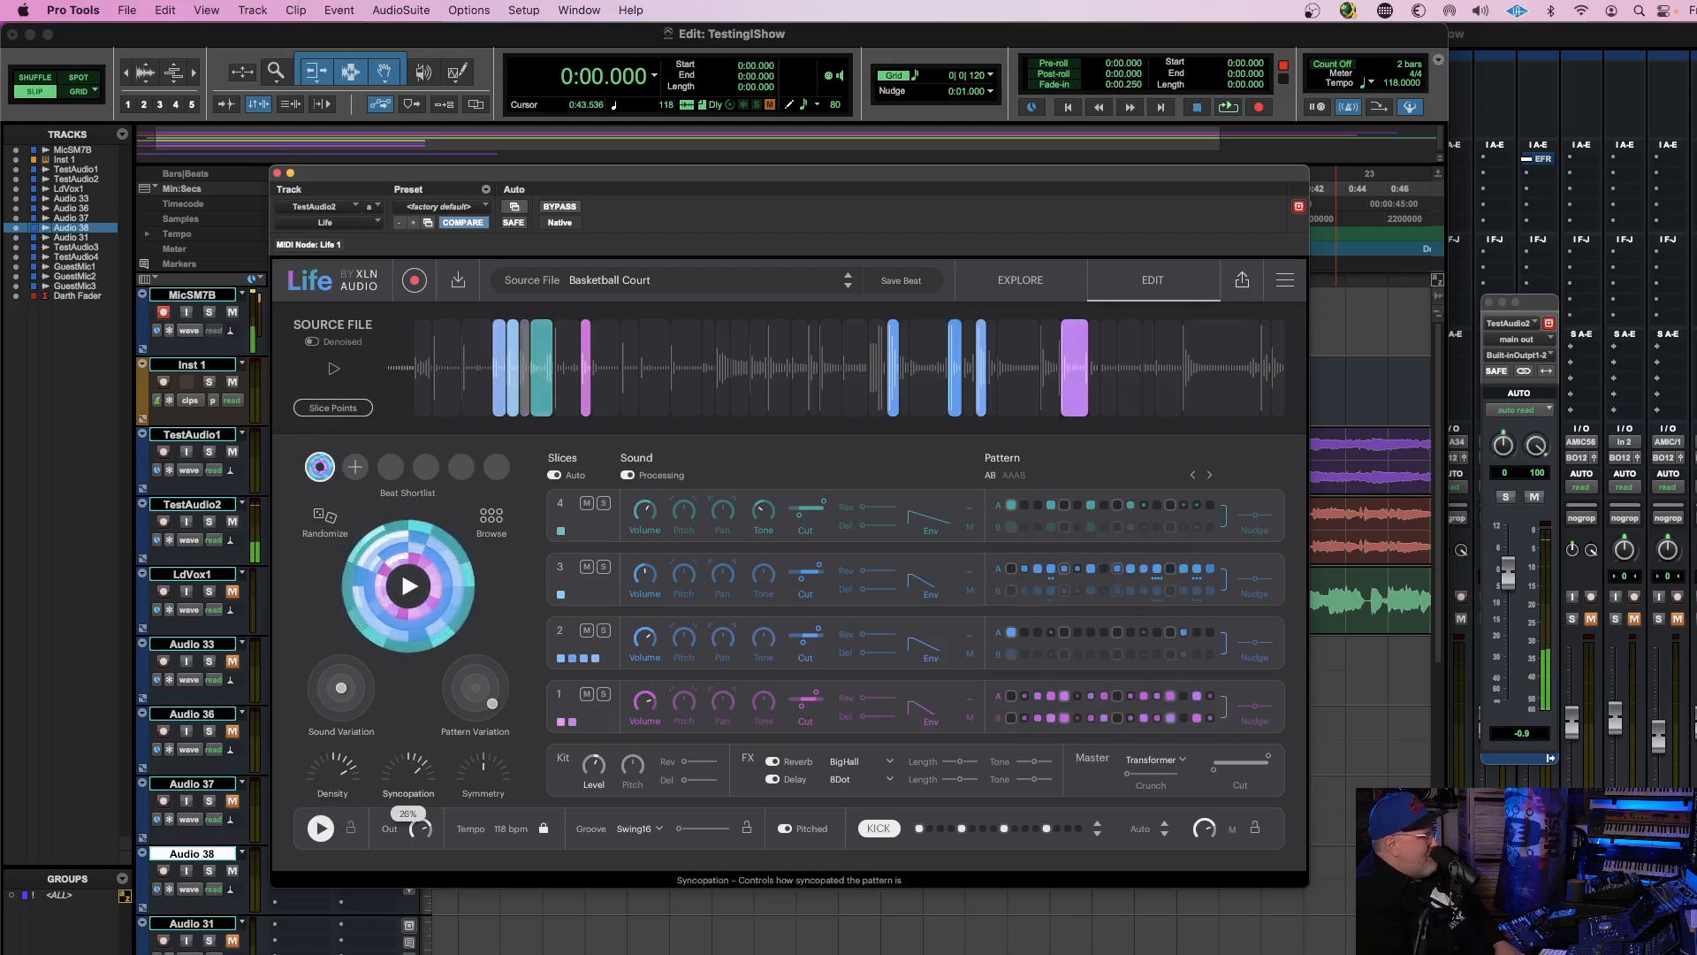
drag(342, 688, 320, 690)
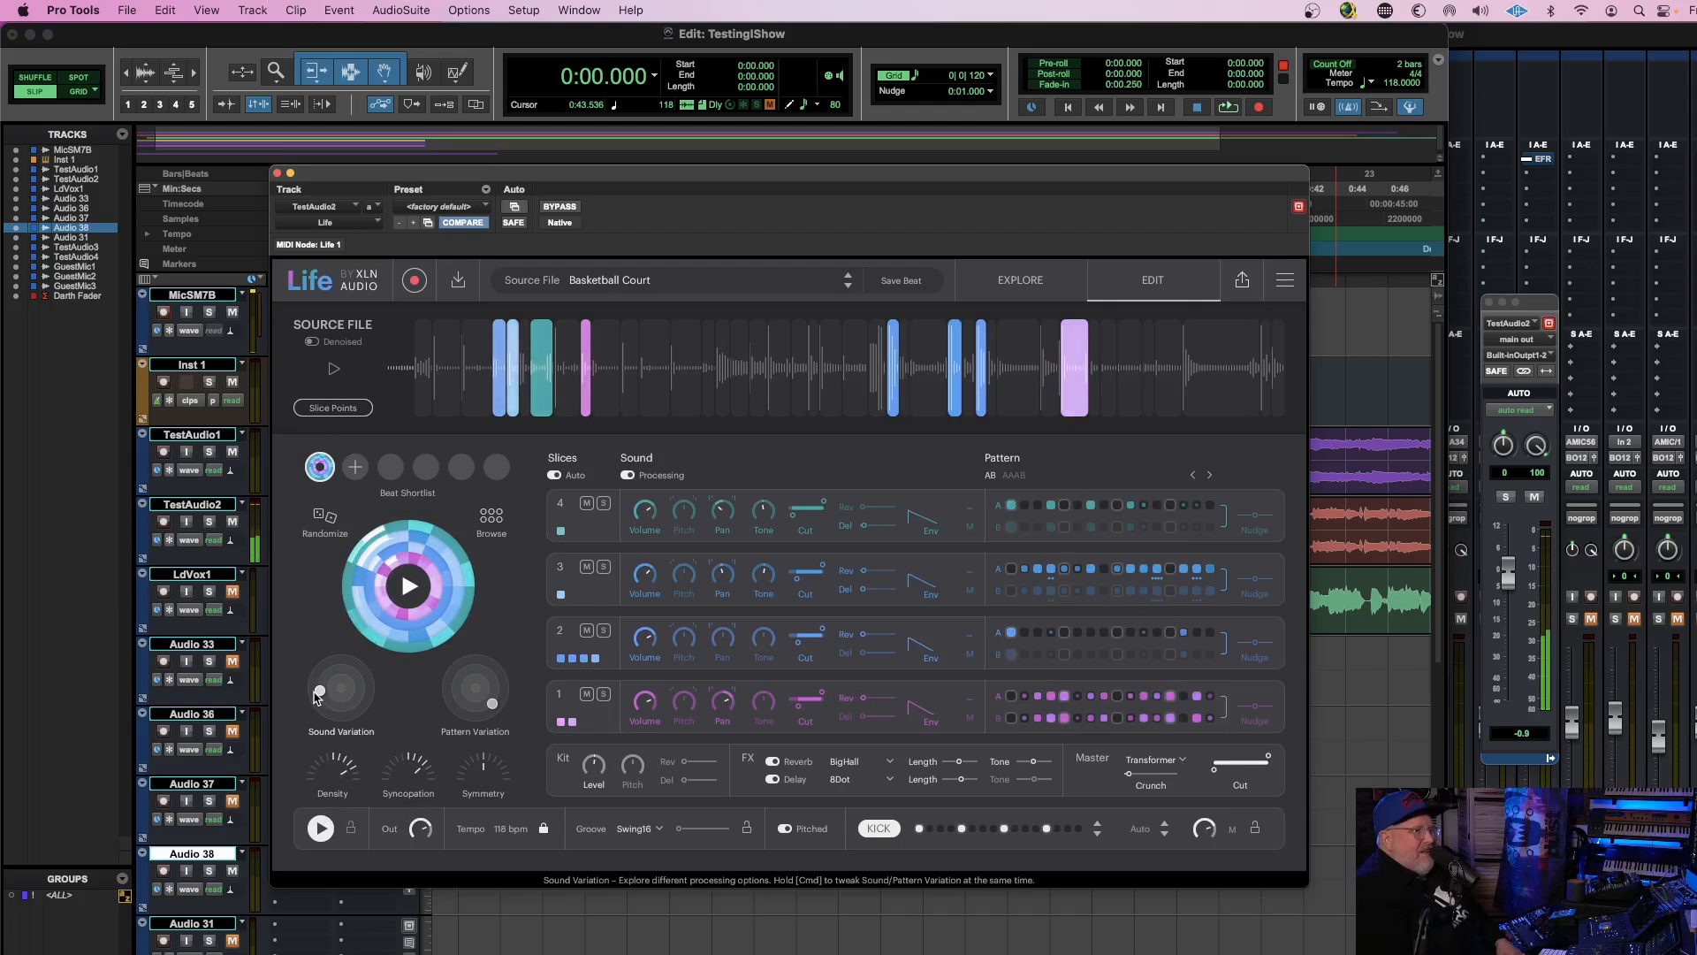
key(space)
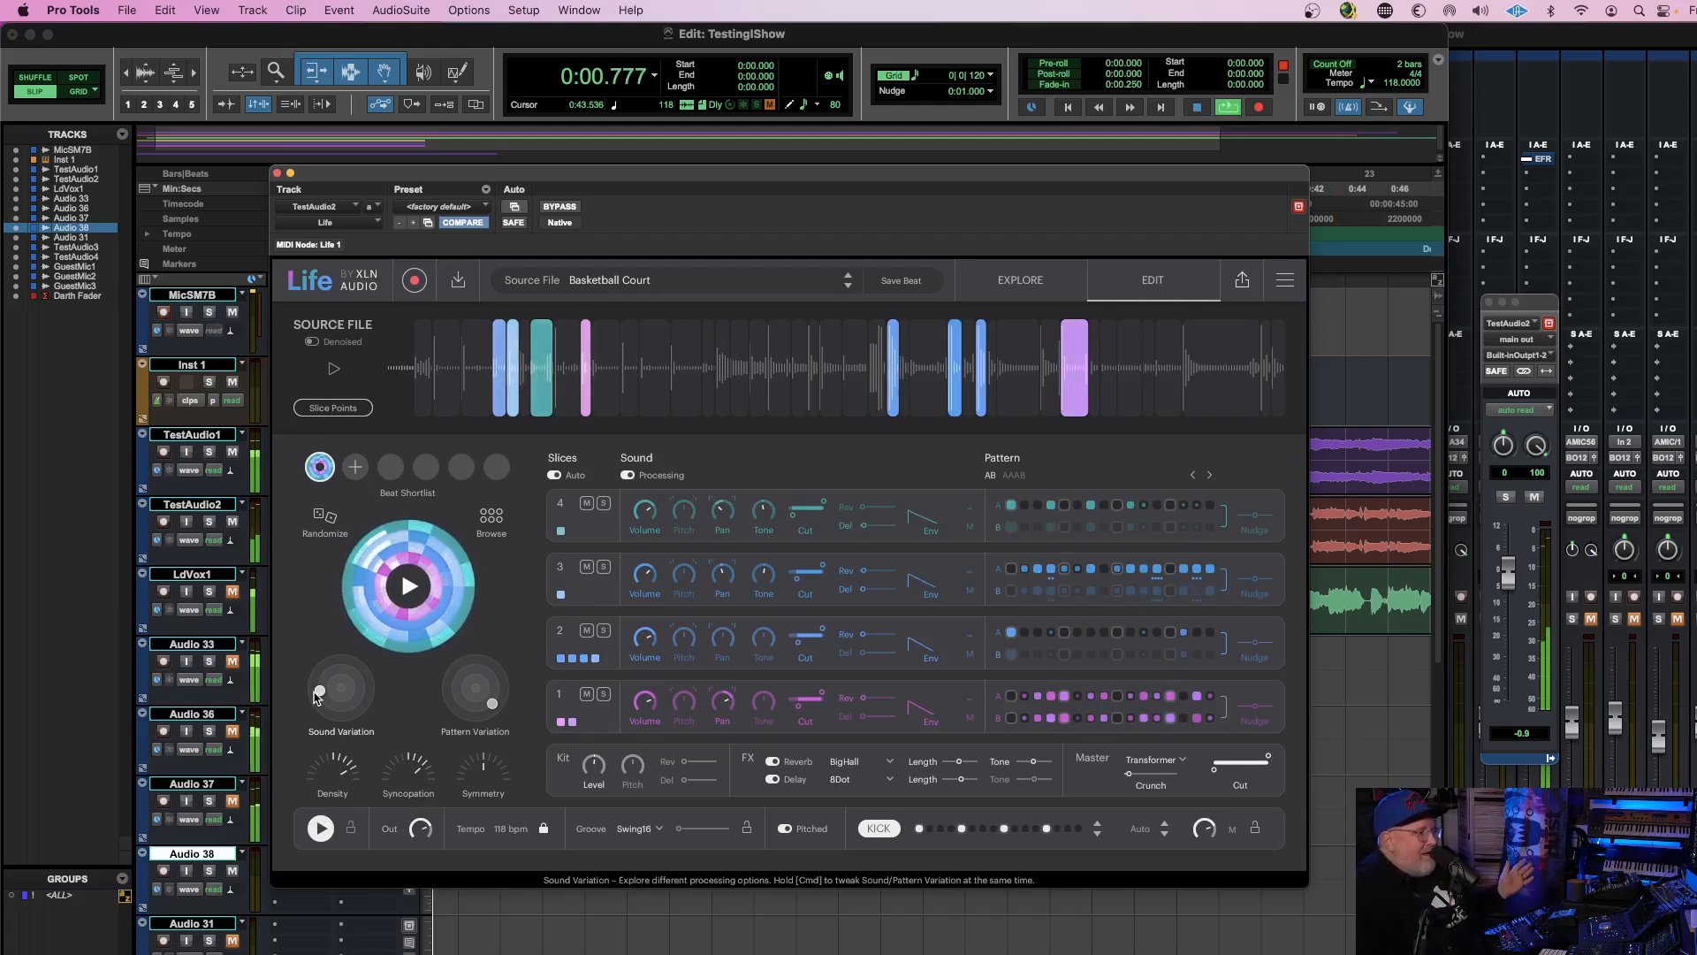
key(space)
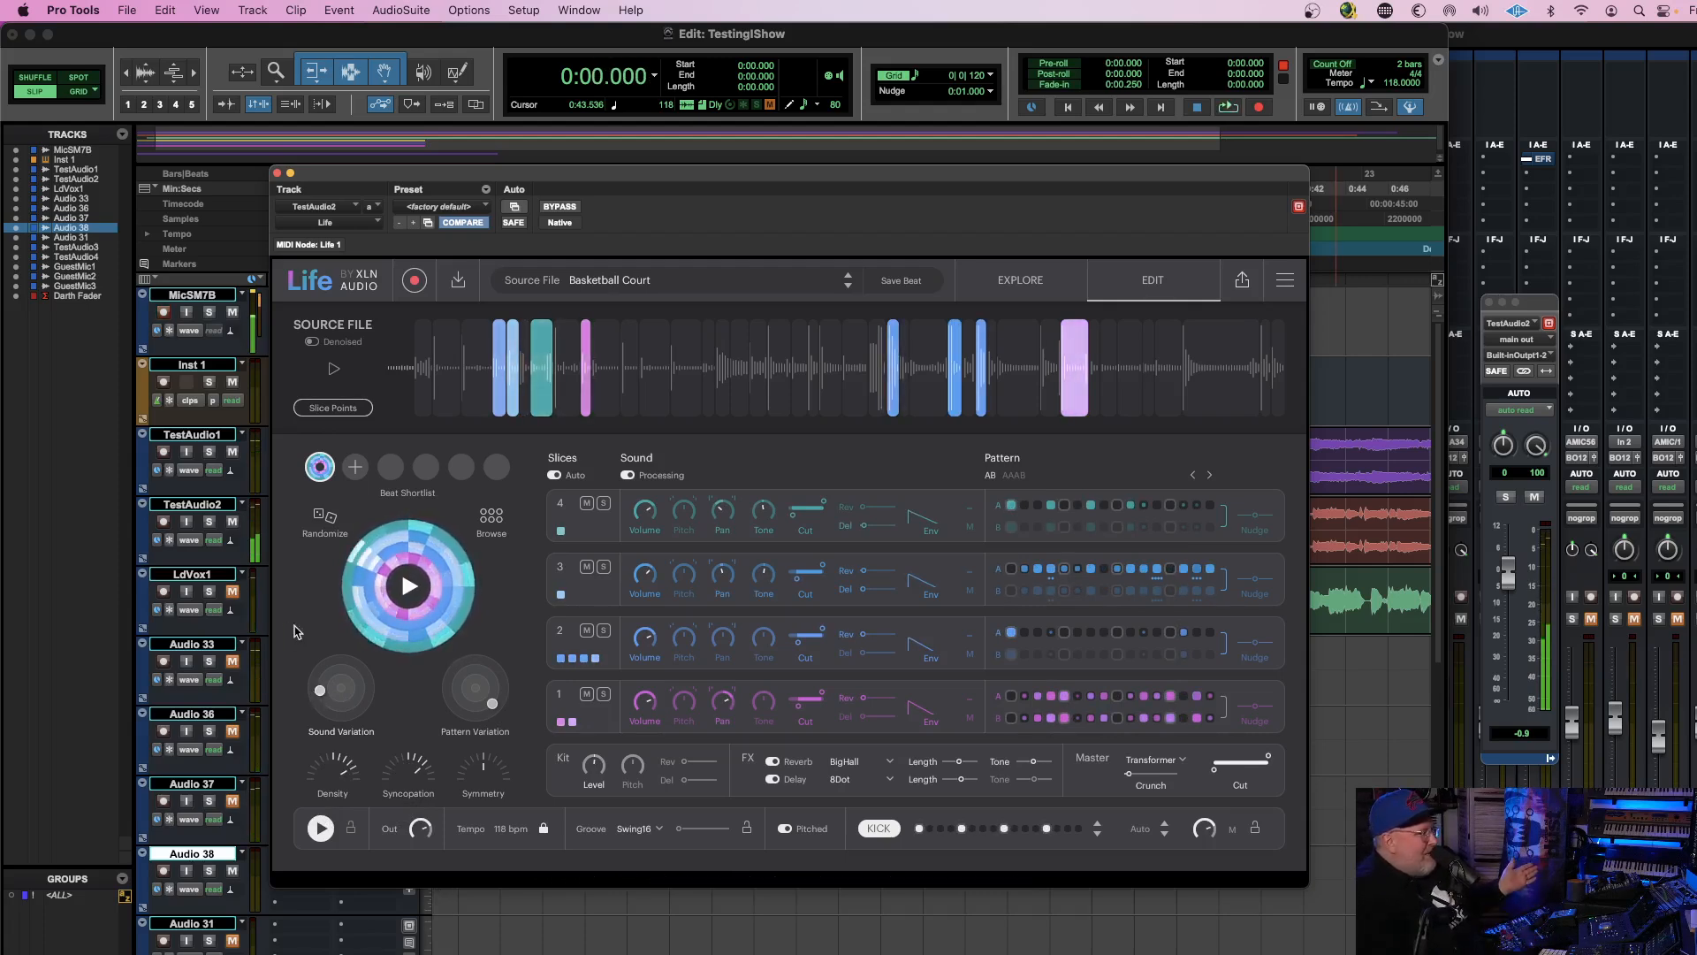
click(404, 595)
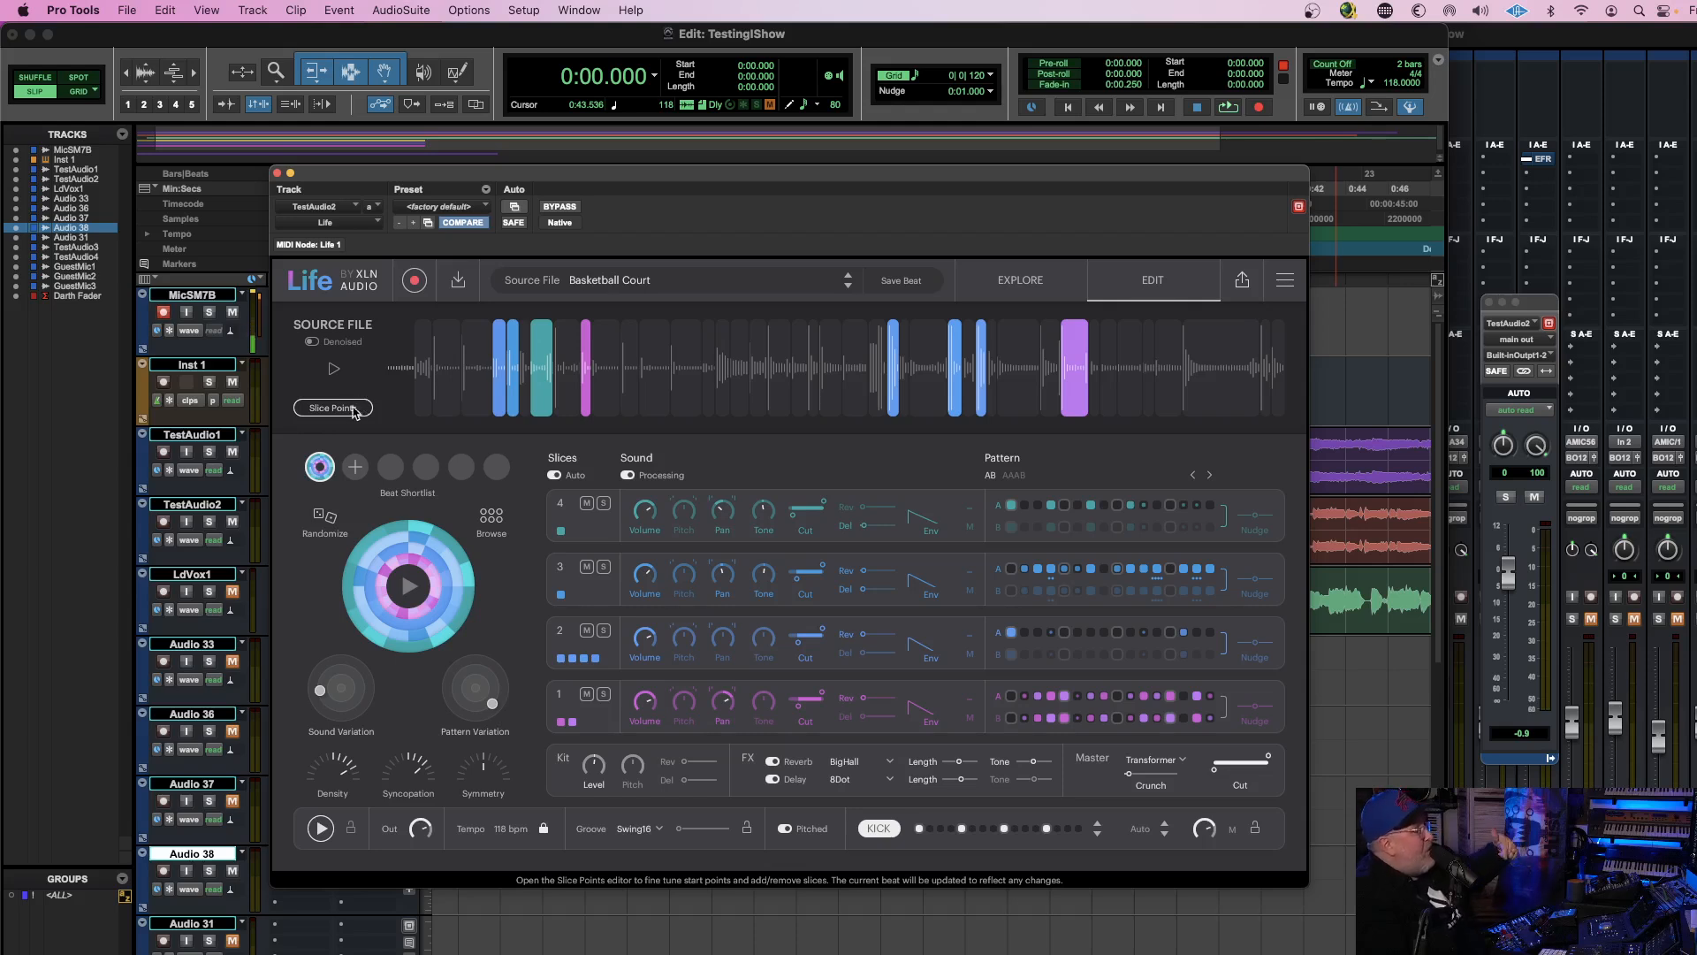
Preview and load the Firewood source file, and inspect its slice points without applying changes.
click(632, 288)
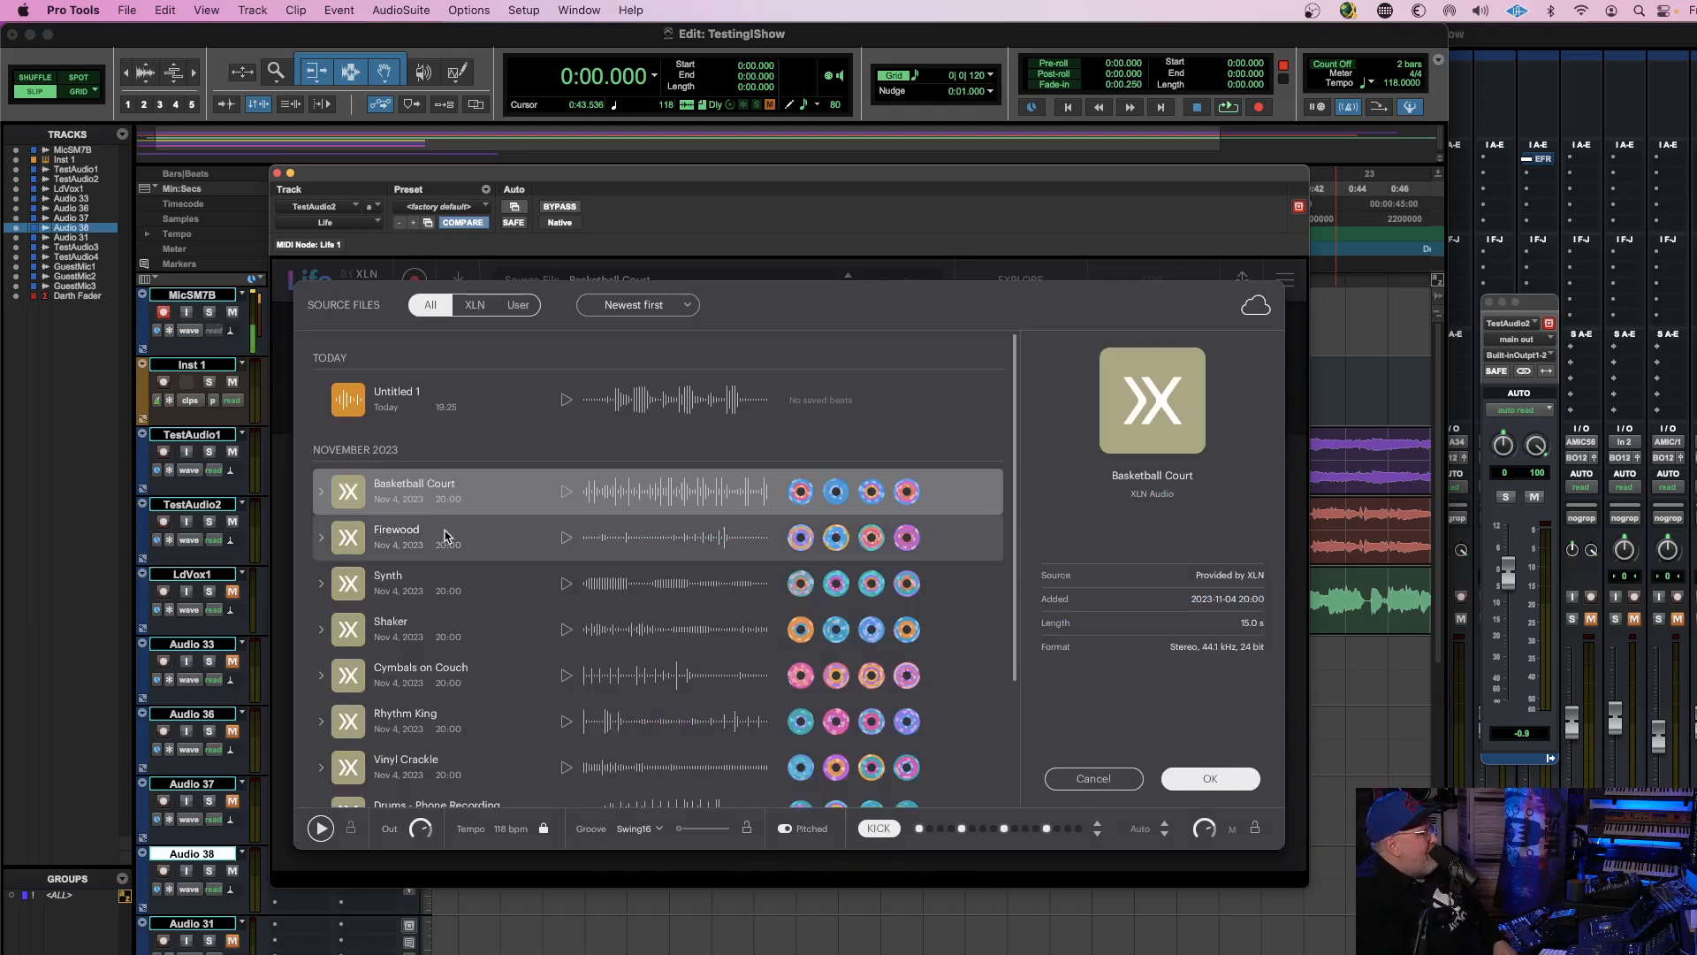
click(558, 546)
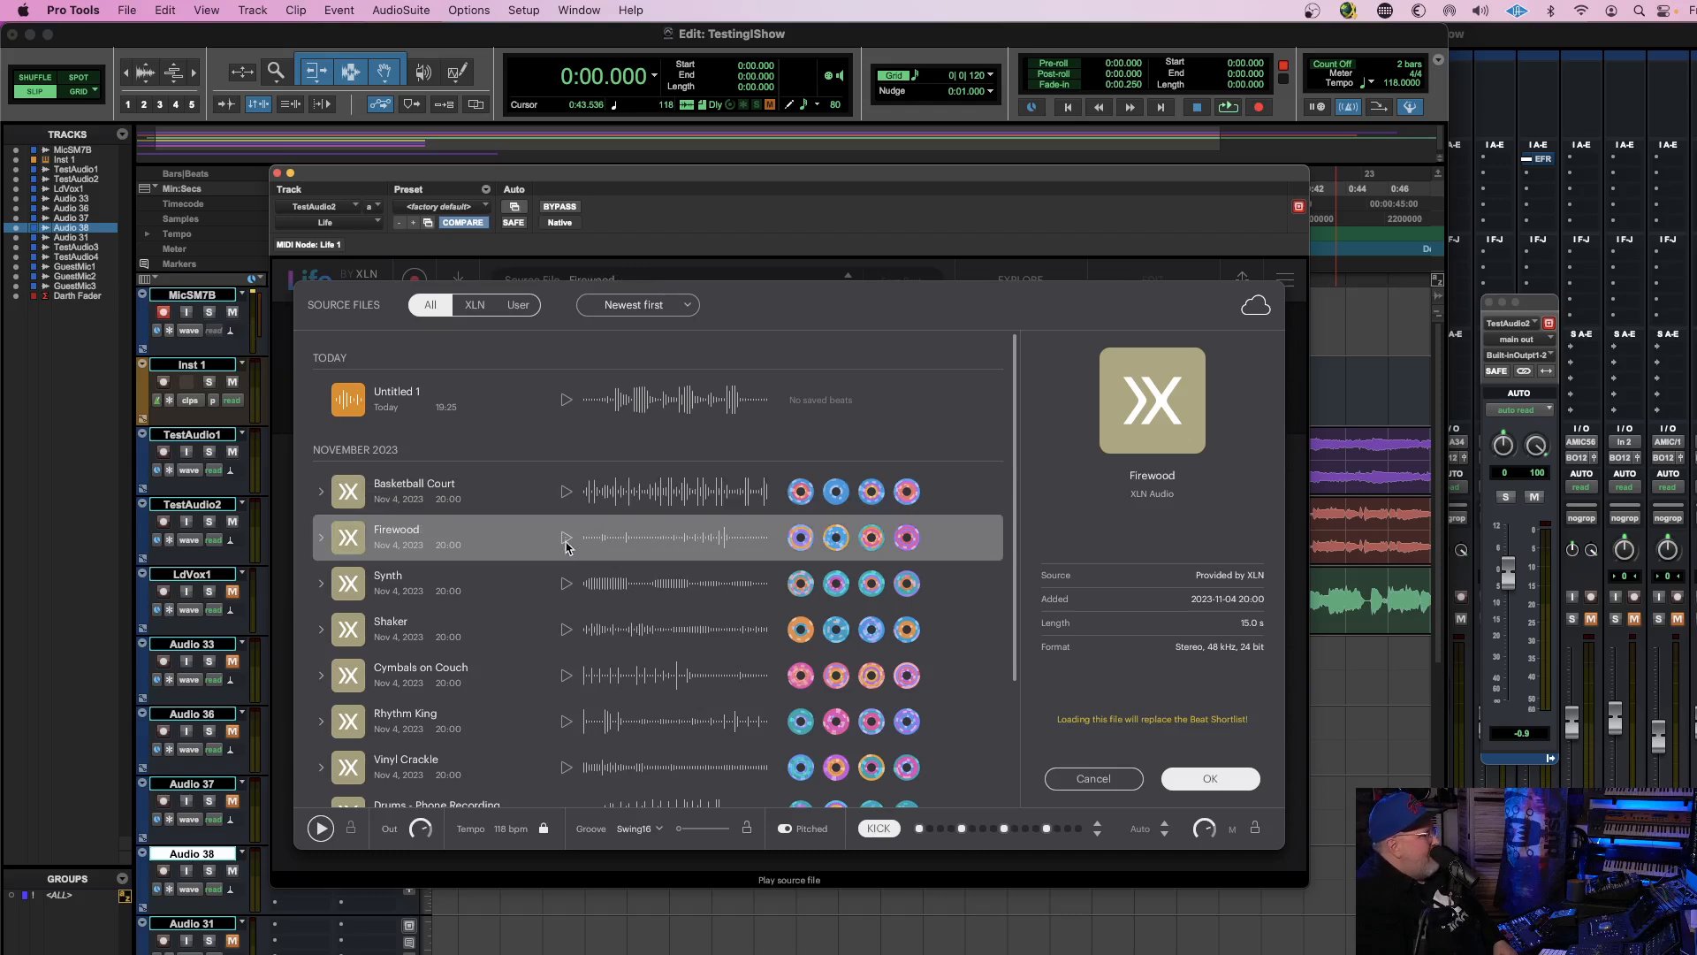
click(565, 587)
click(568, 539)
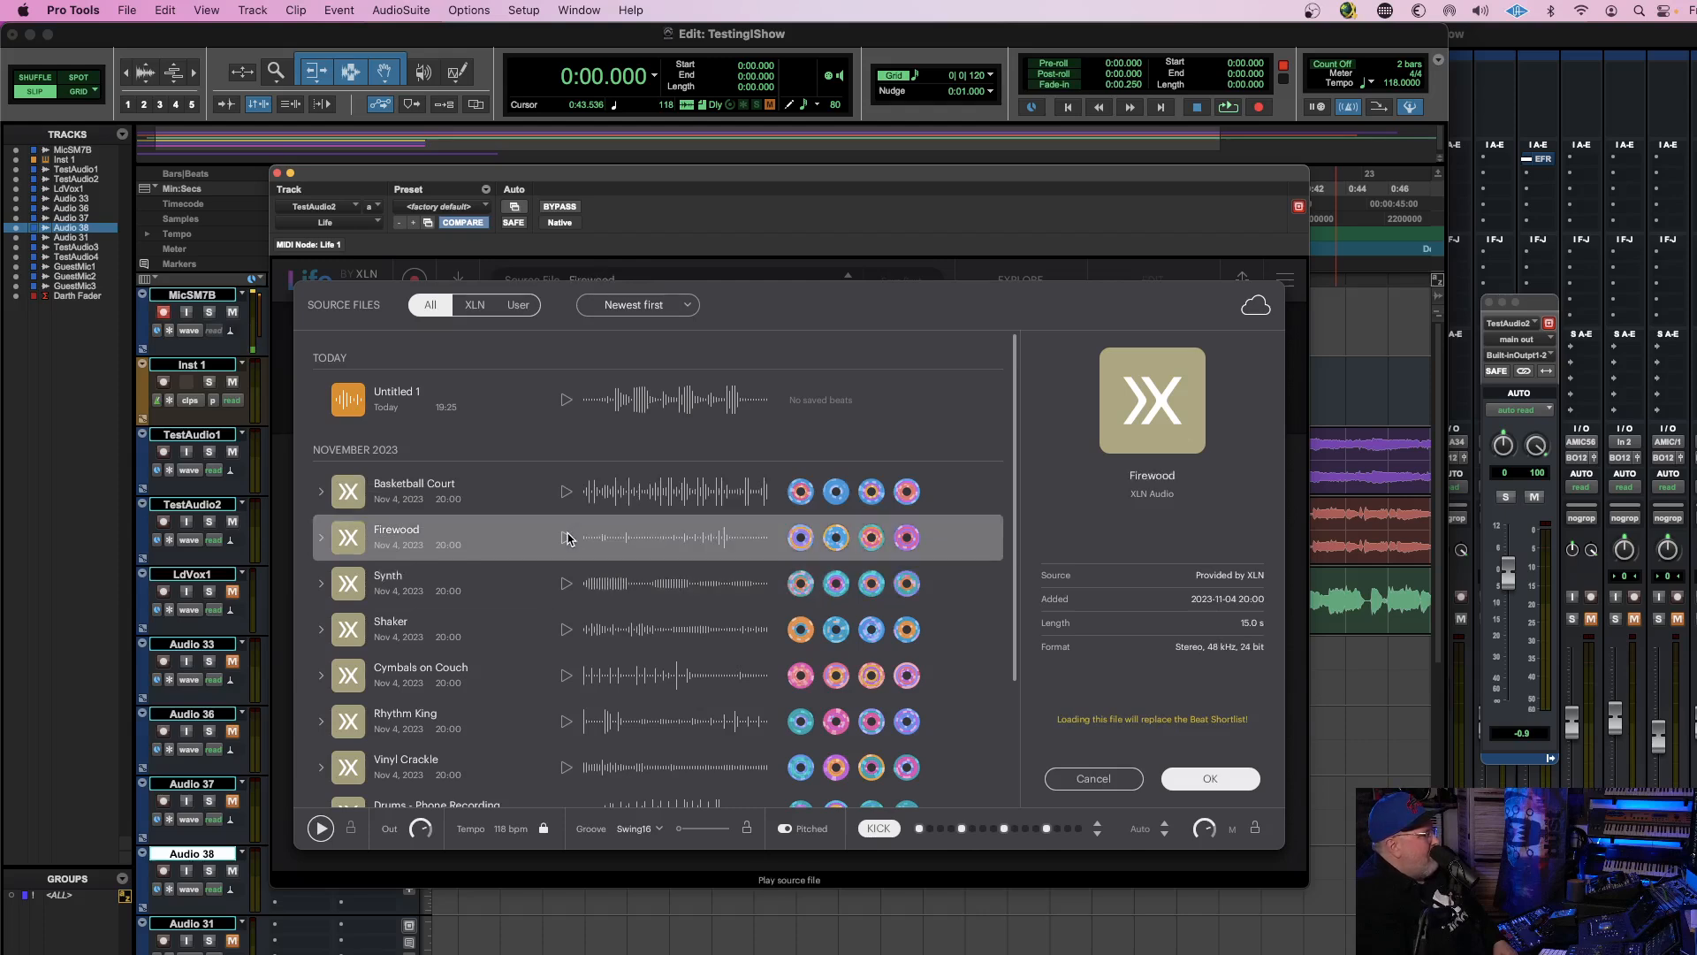
click(1223, 785)
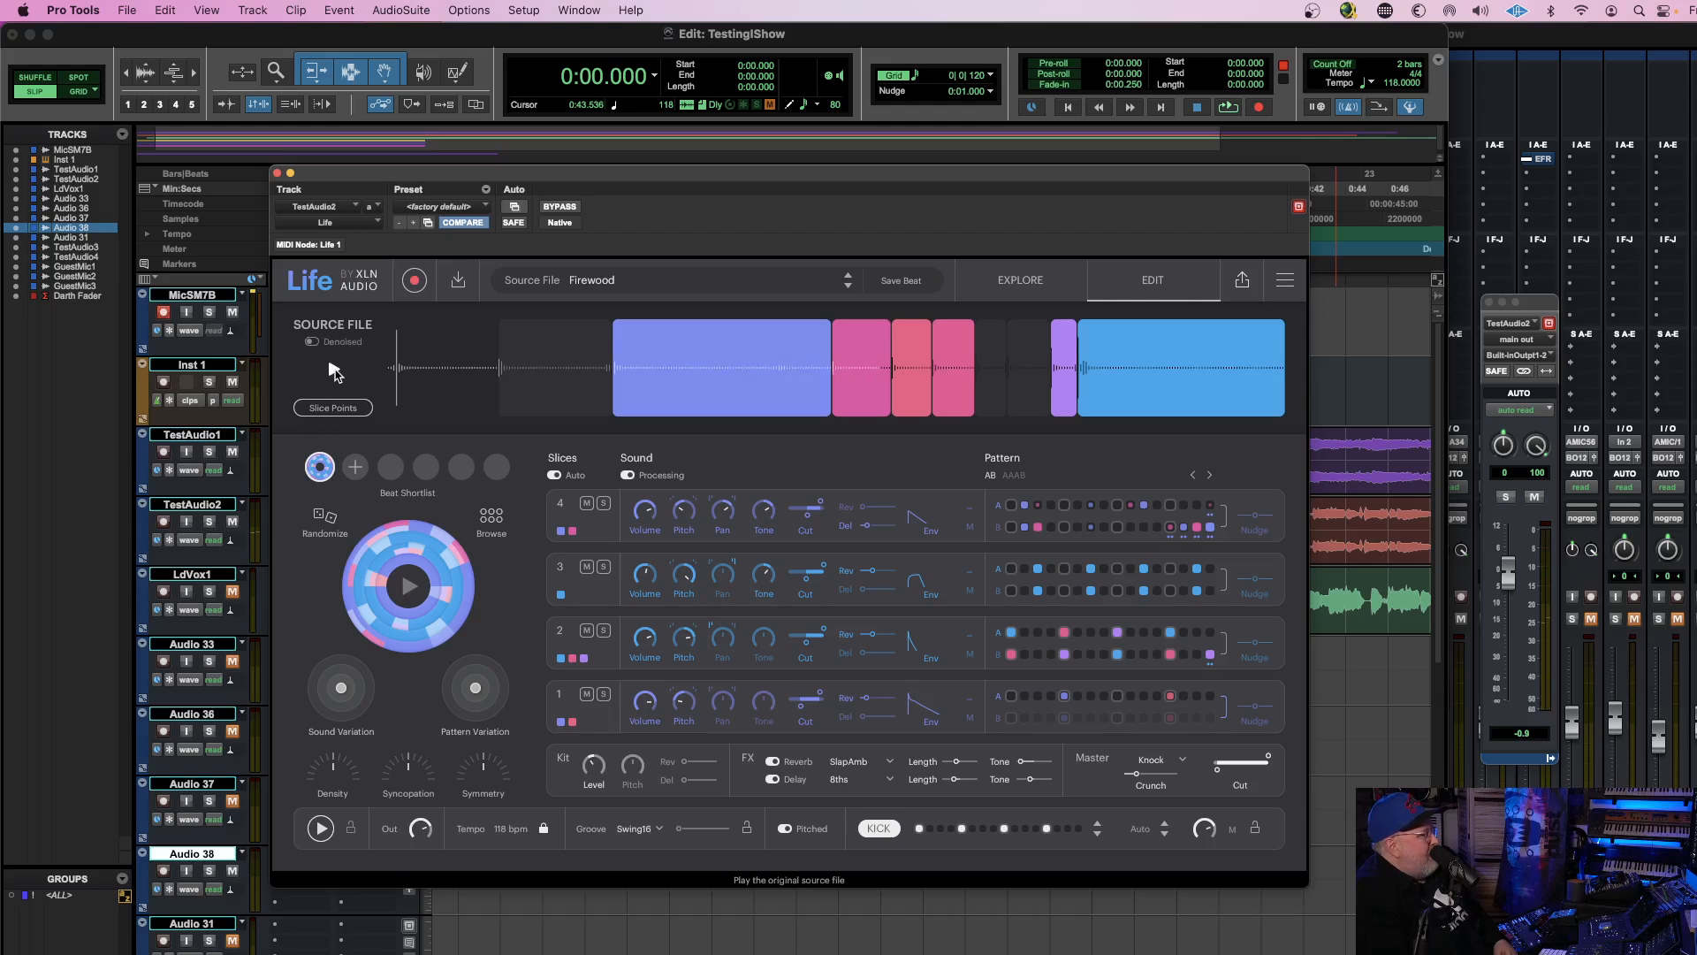
click(349, 411)
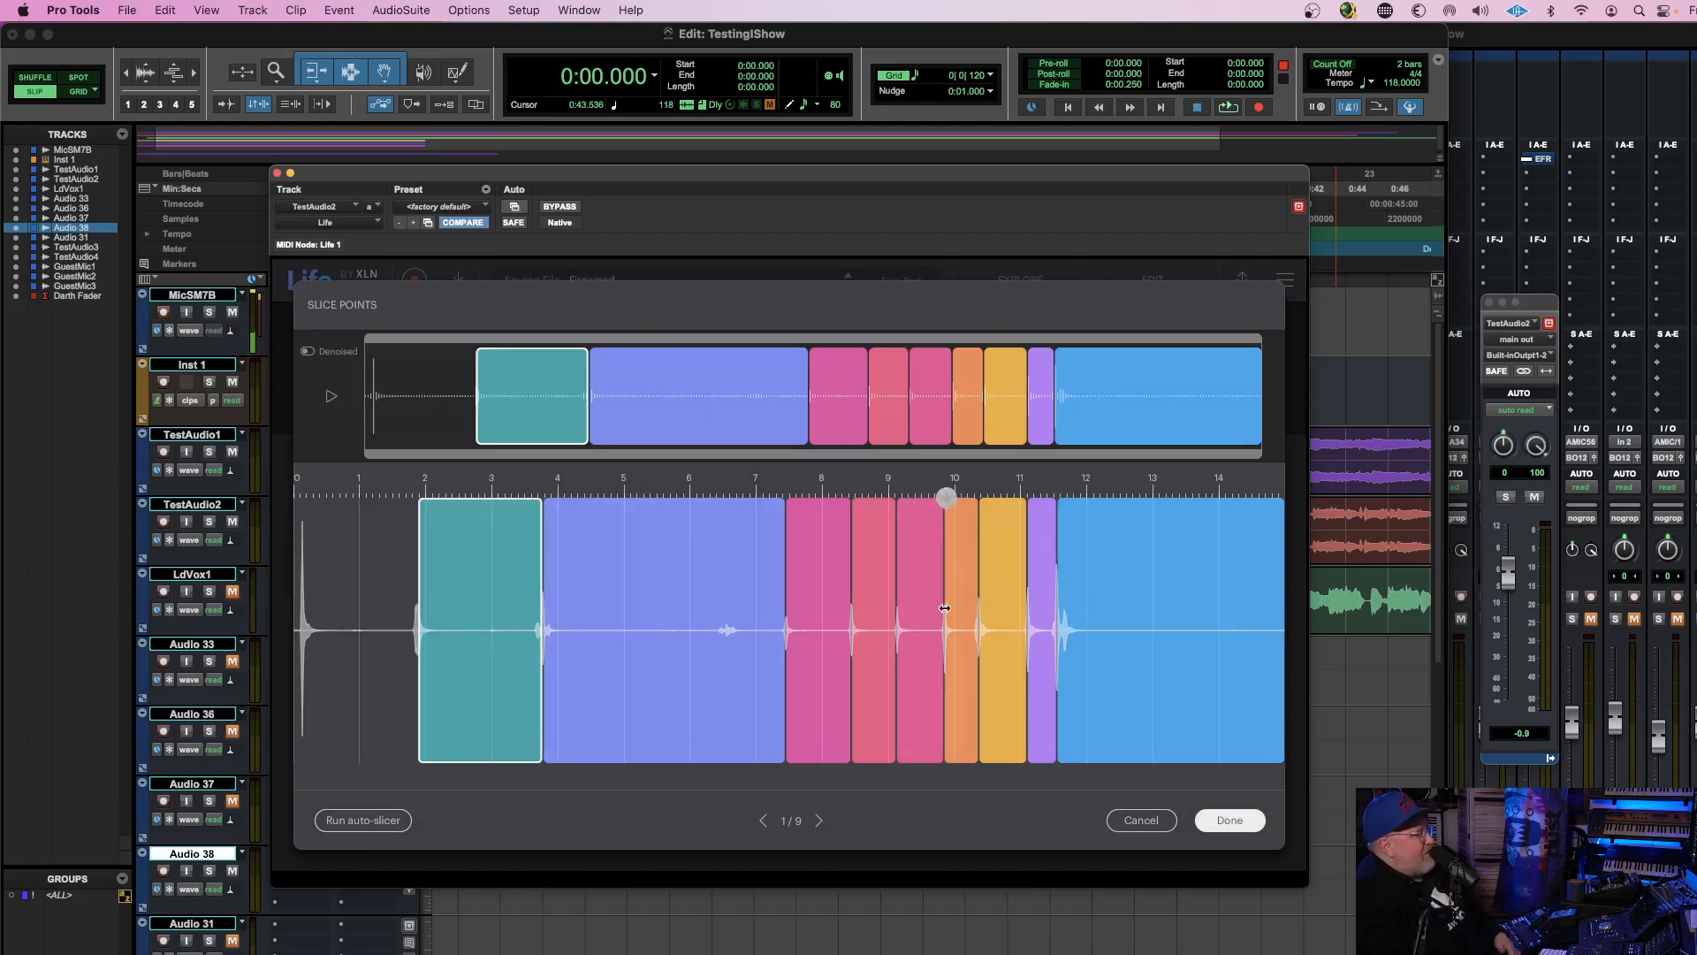
click(1146, 817)
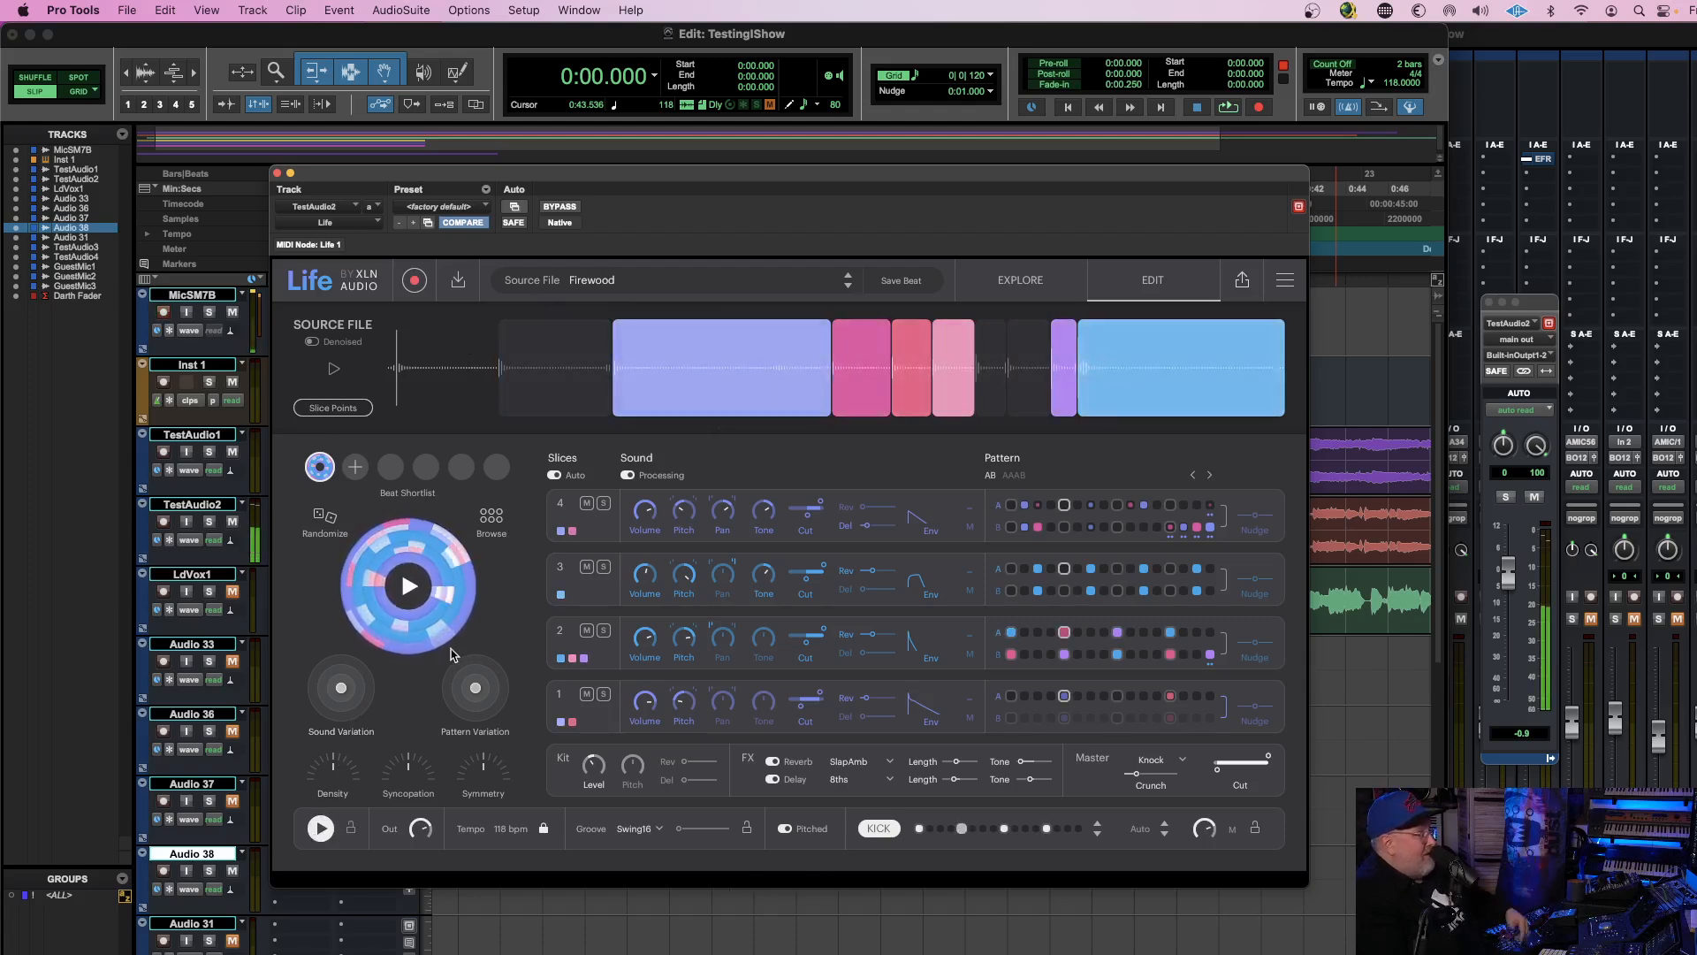
Try off-centre Pattern Variation and Sound Variation positions on the Firewood beat, raise the master Knock Crunch and audition it.
drag(484, 702, 496, 697)
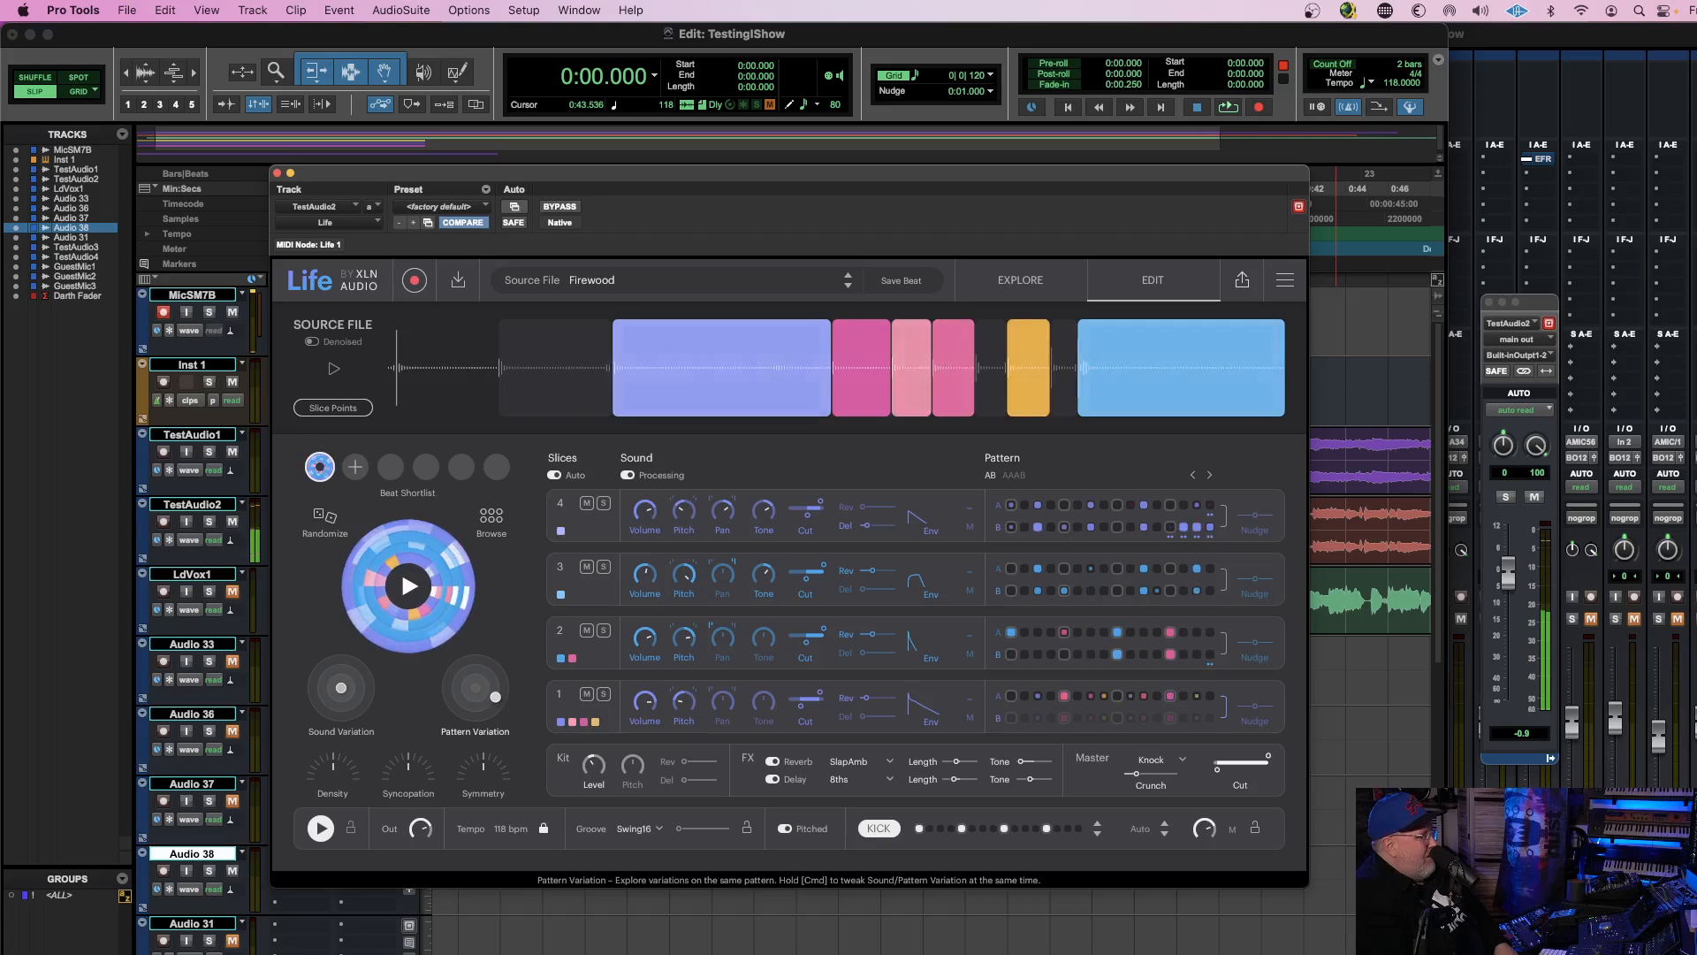
drag(342, 689, 322, 672)
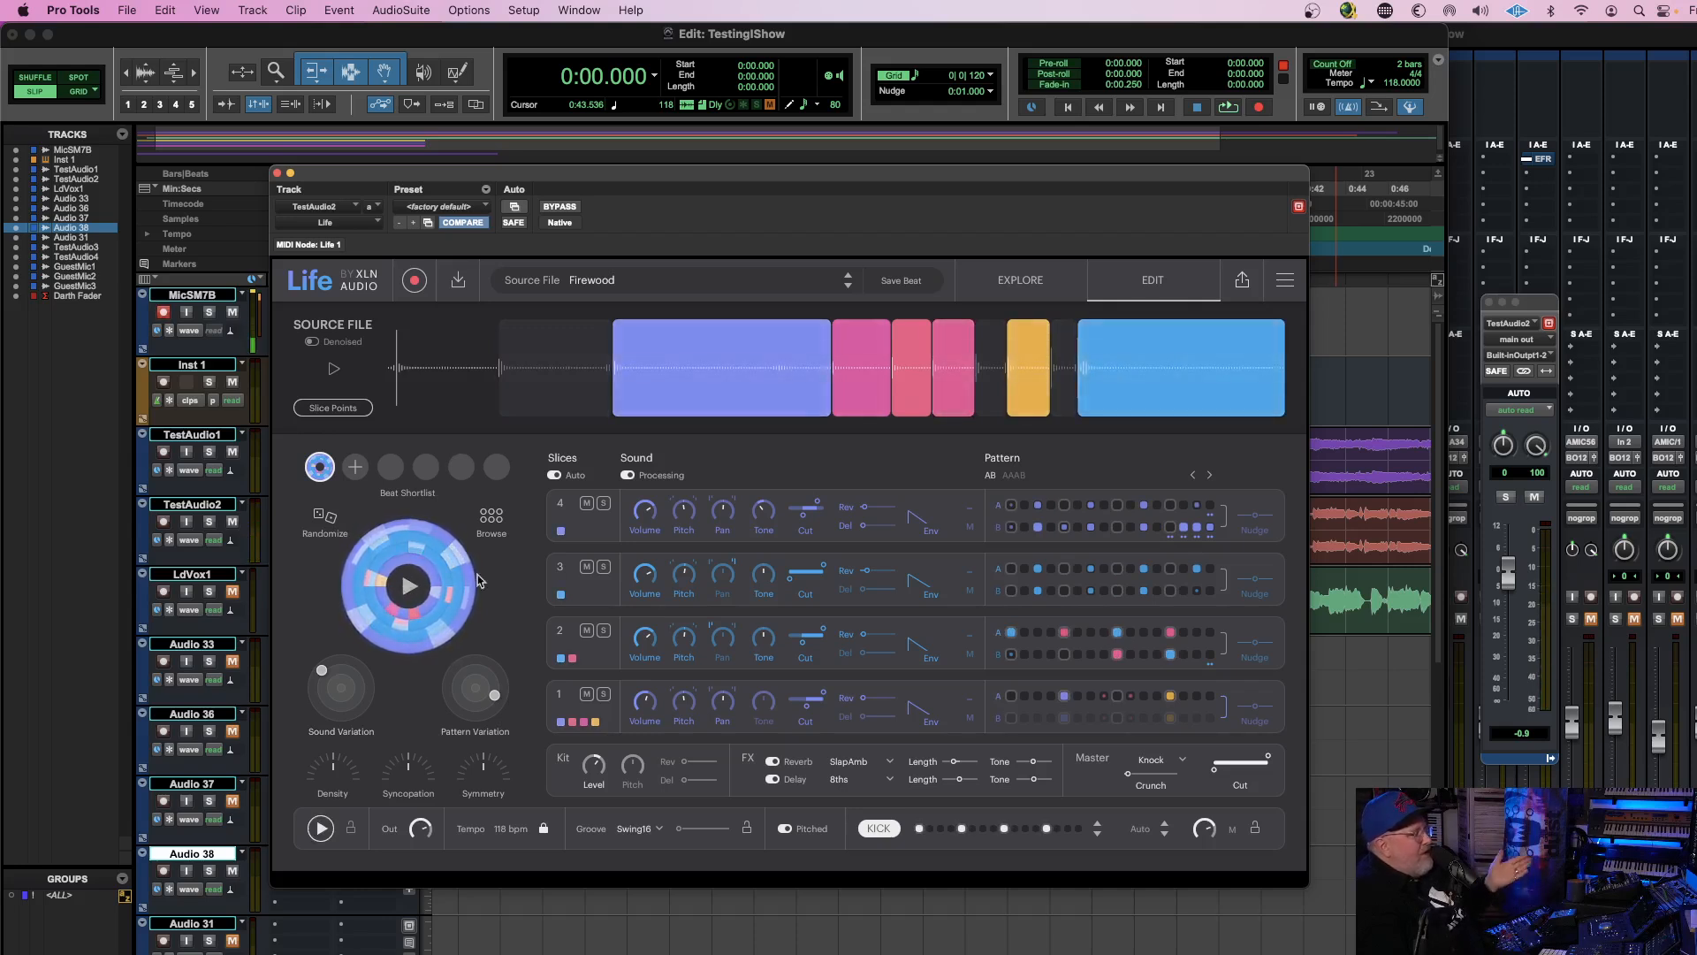
drag(1128, 774, 1134, 774)
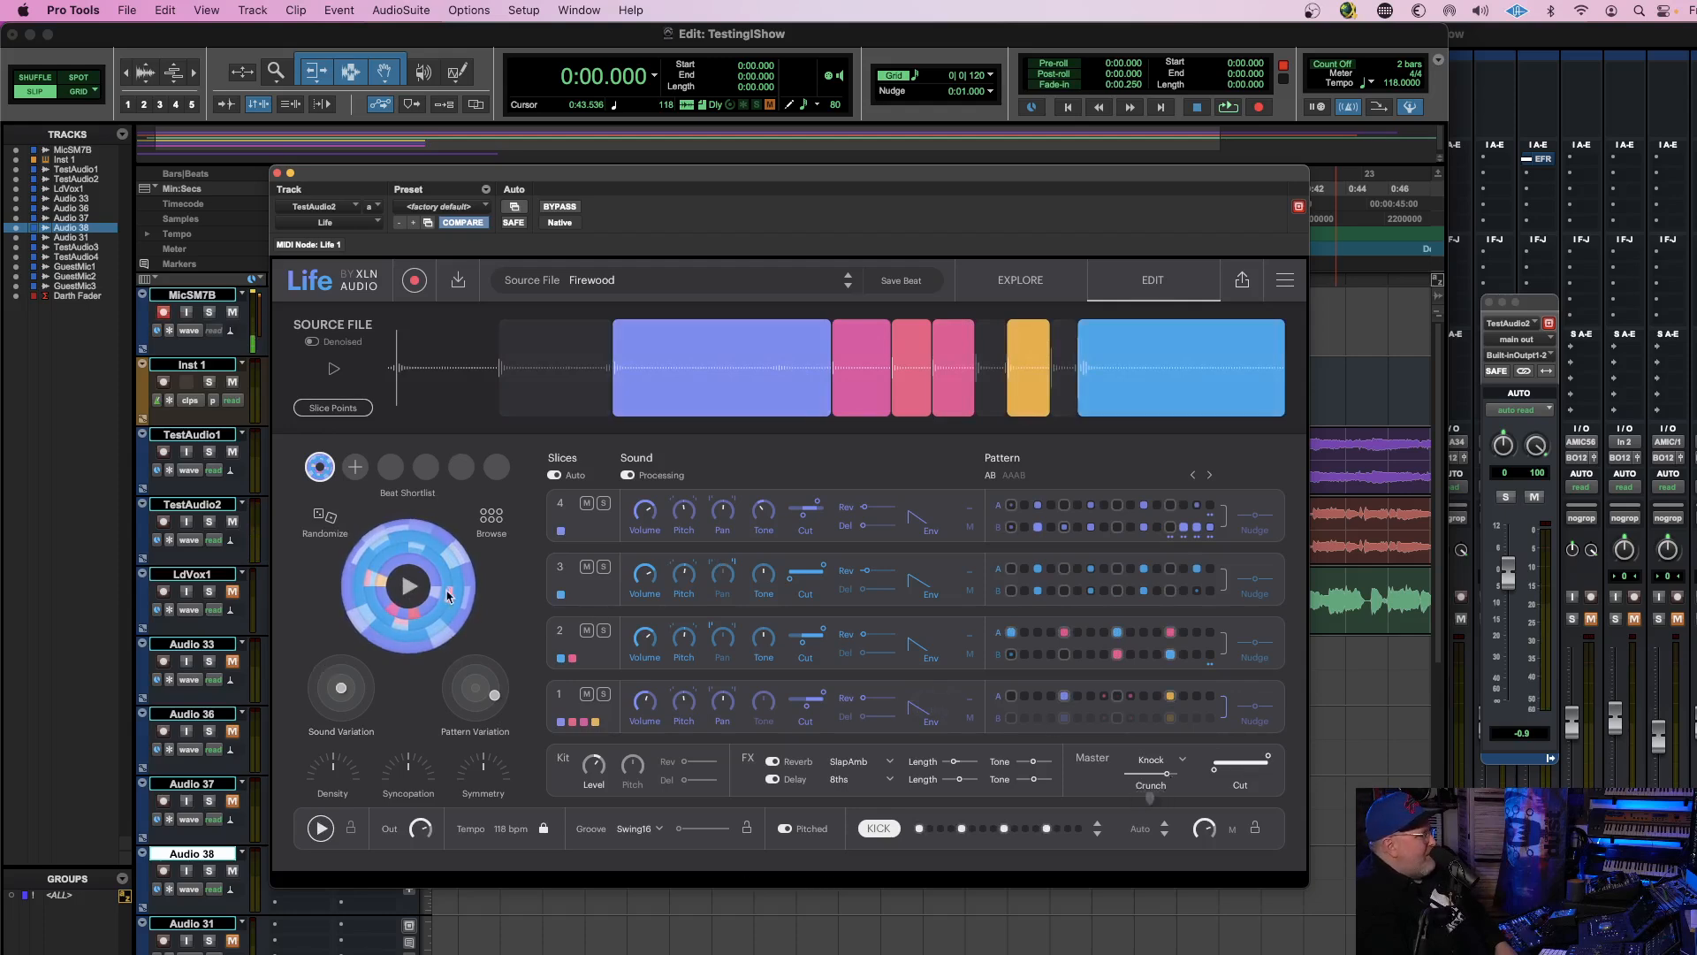
click(411, 586)
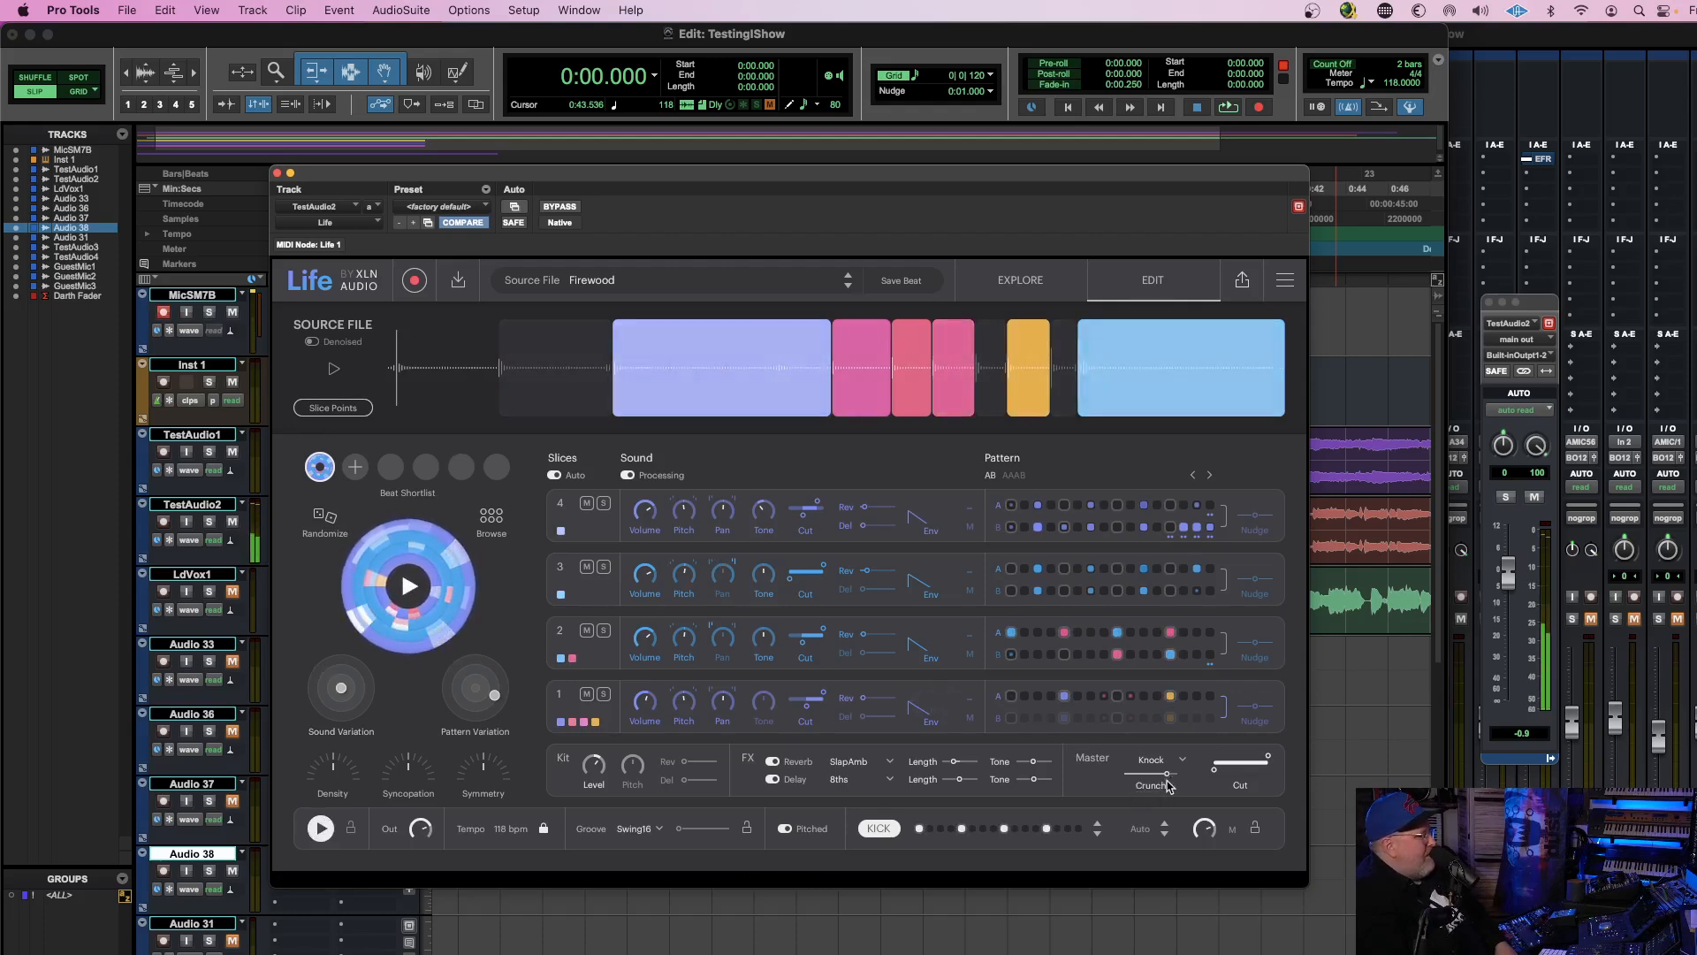
Set the master Crunch to 100% and try the More 808 and Retro Bit effects on the Firewood beat.
drag(1168, 774, 1177, 774)
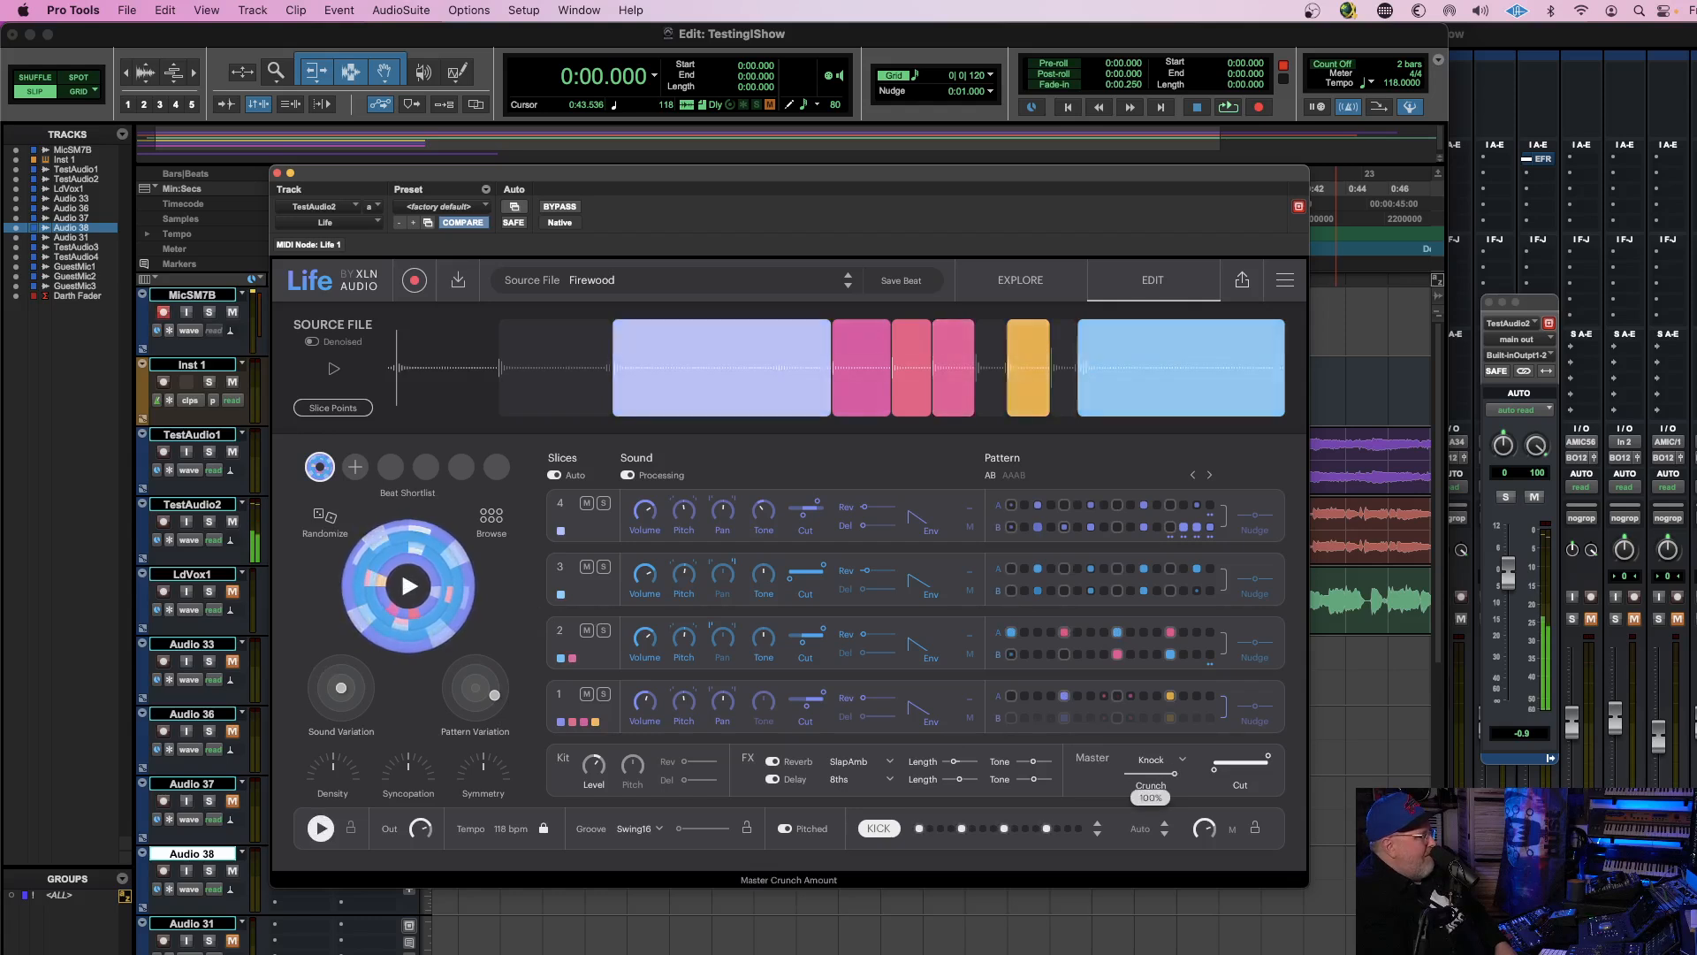
click(1183, 762)
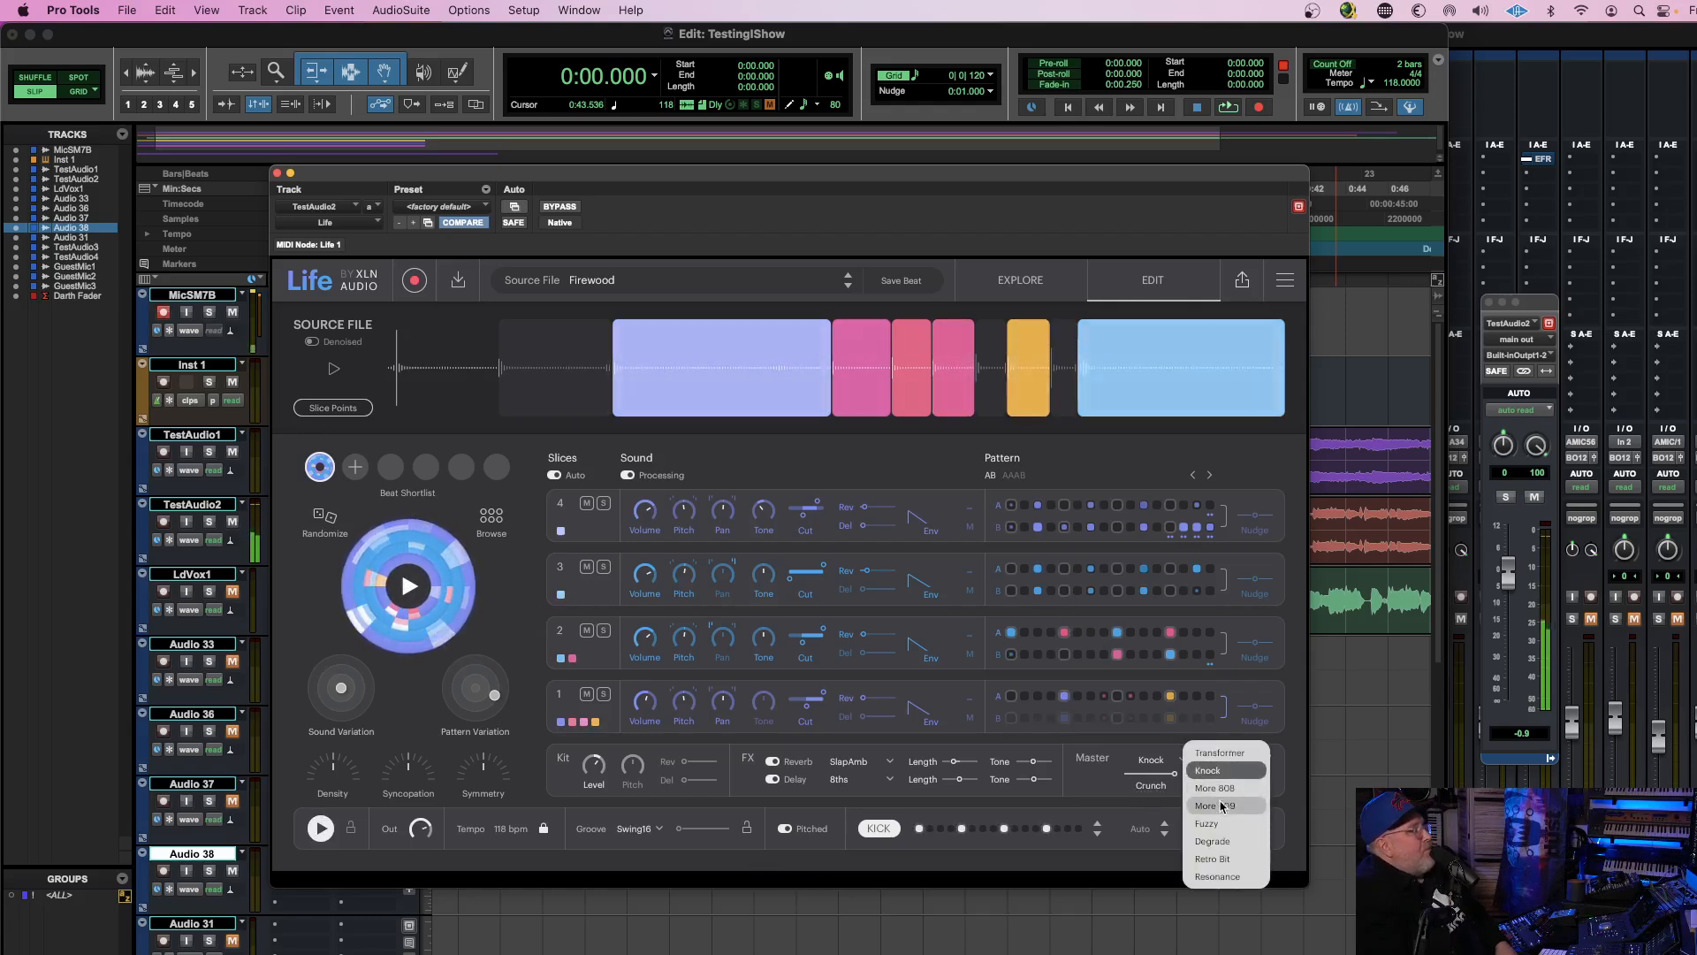
click(1214, 787)
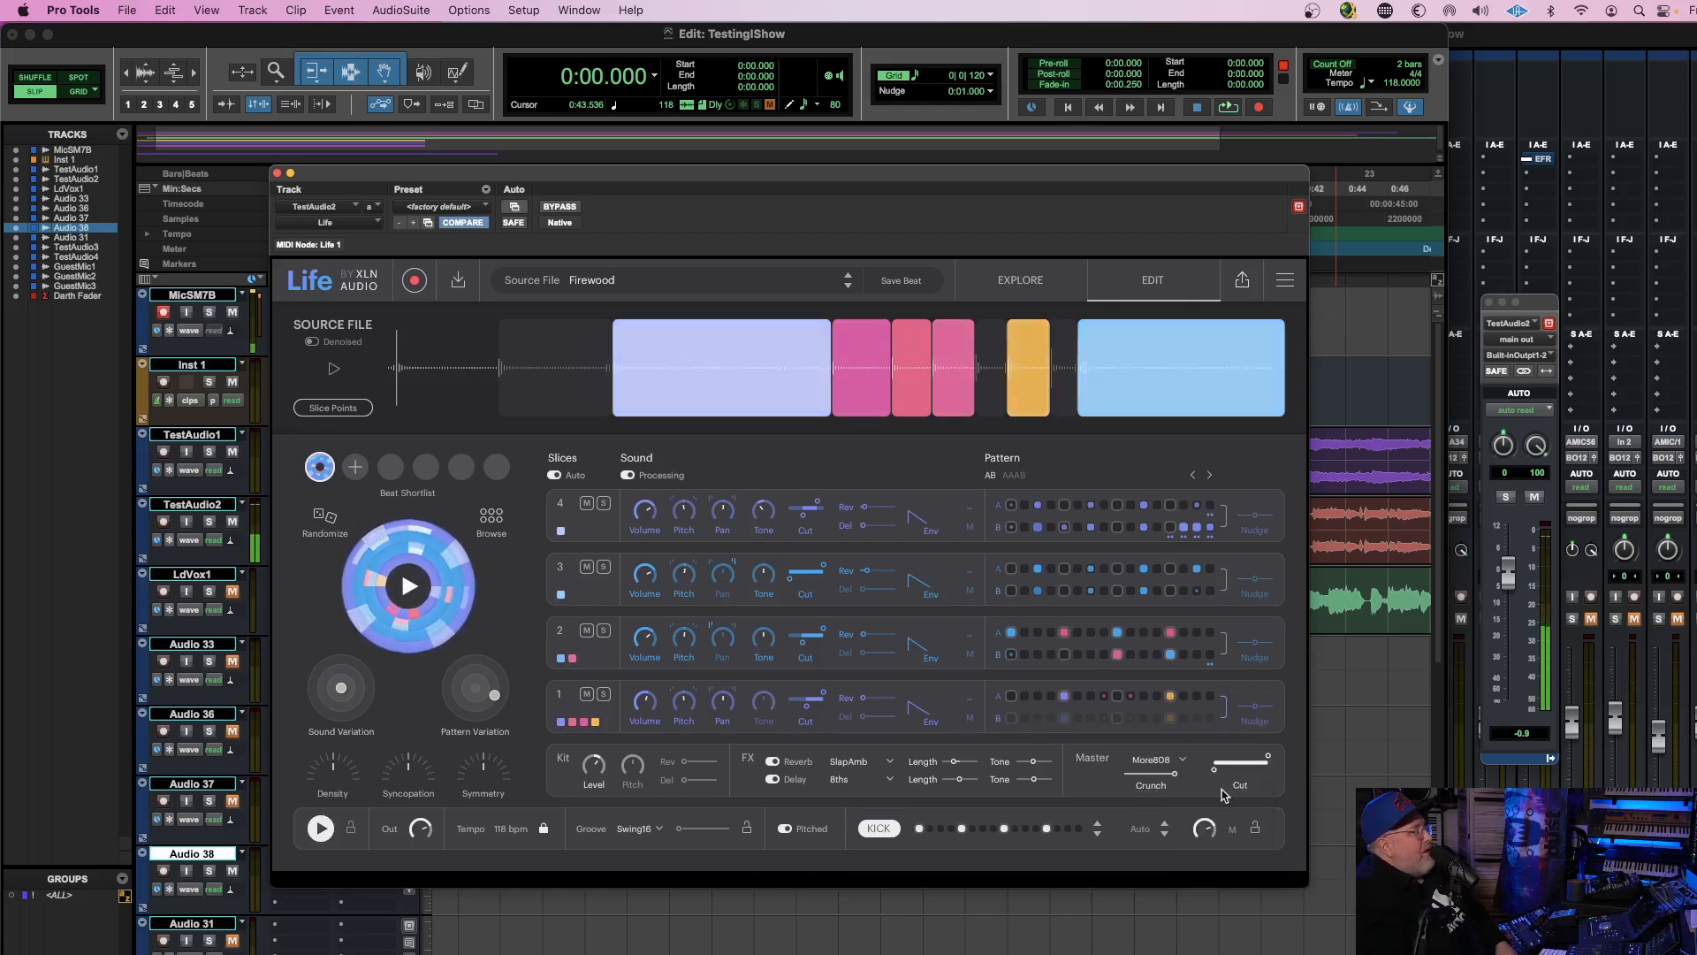
click(1182, 760)
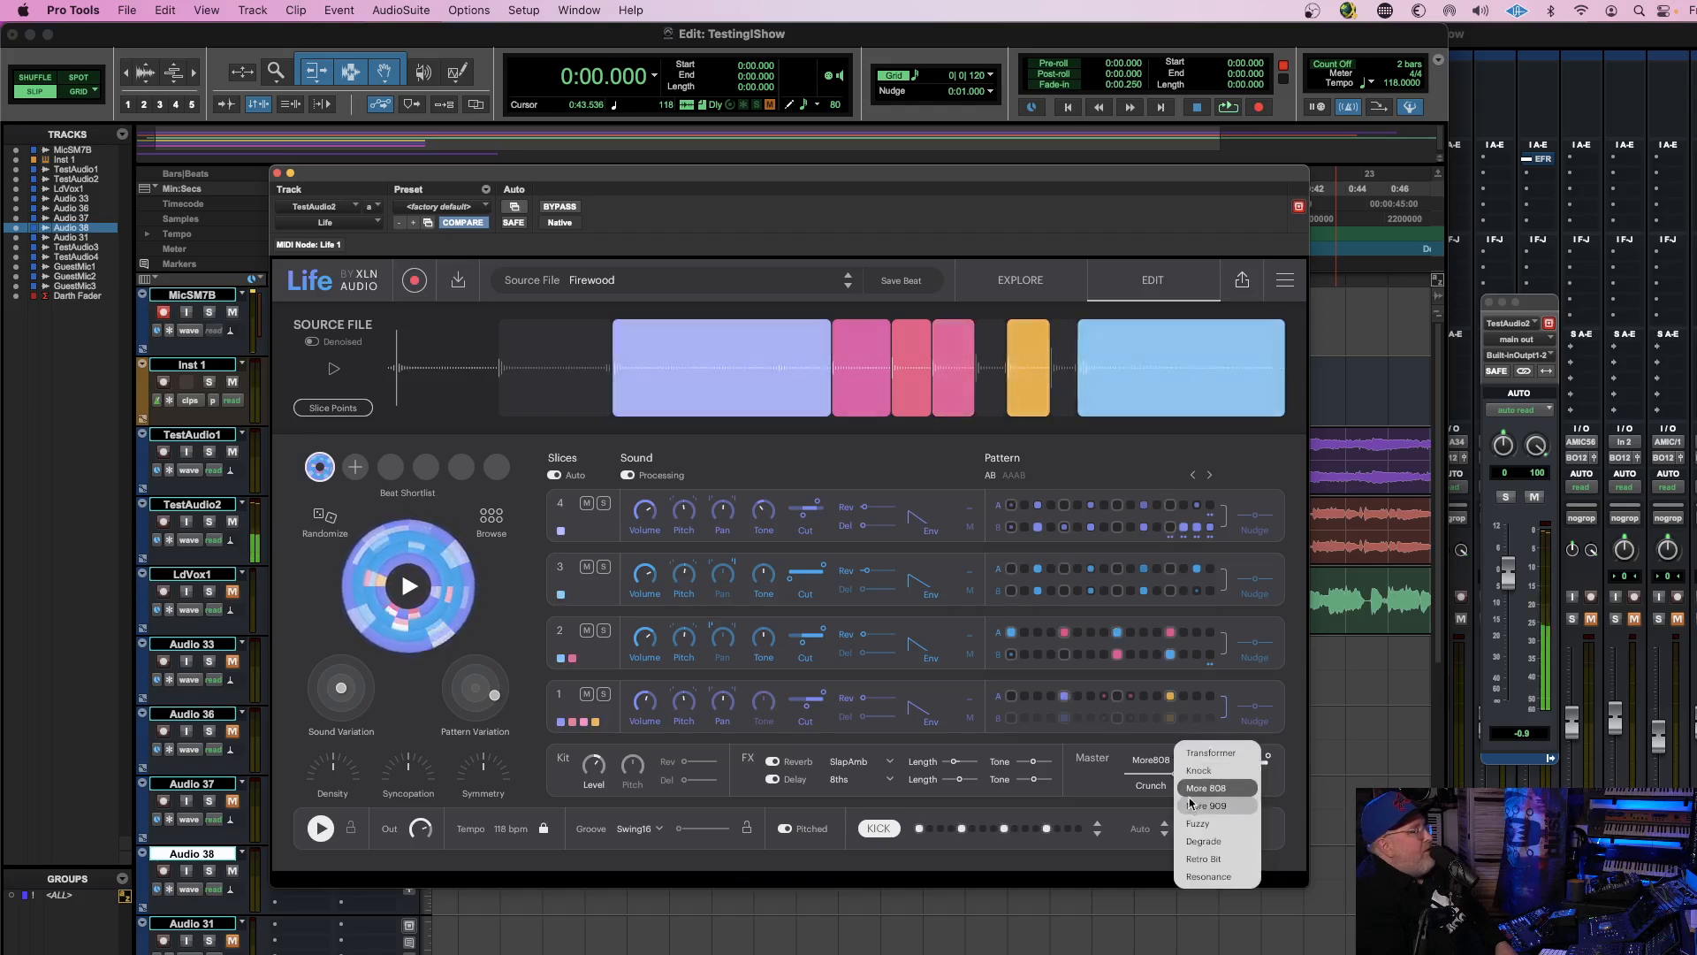
click(1211, 858)
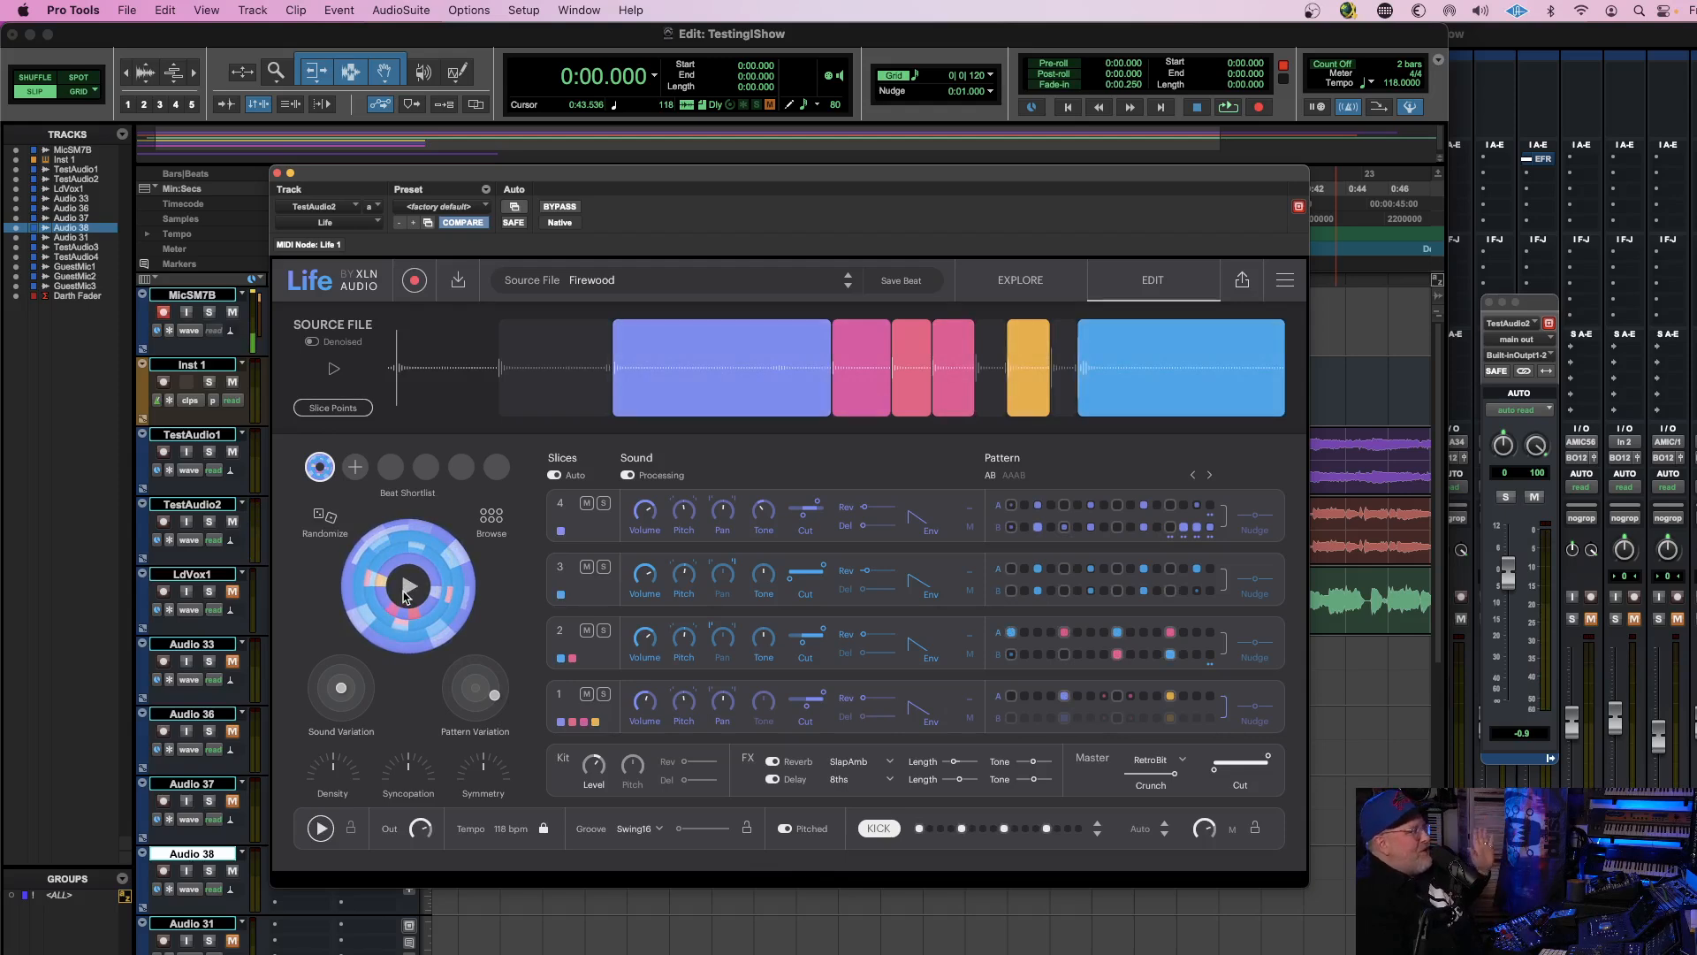
Load the Synth source file from the source library, replacing Firewood.
mouse_move(976, 177)
mouse_down()
mouse_move(1053, 163)
mouse_move(1004, 184)
mouse_up()
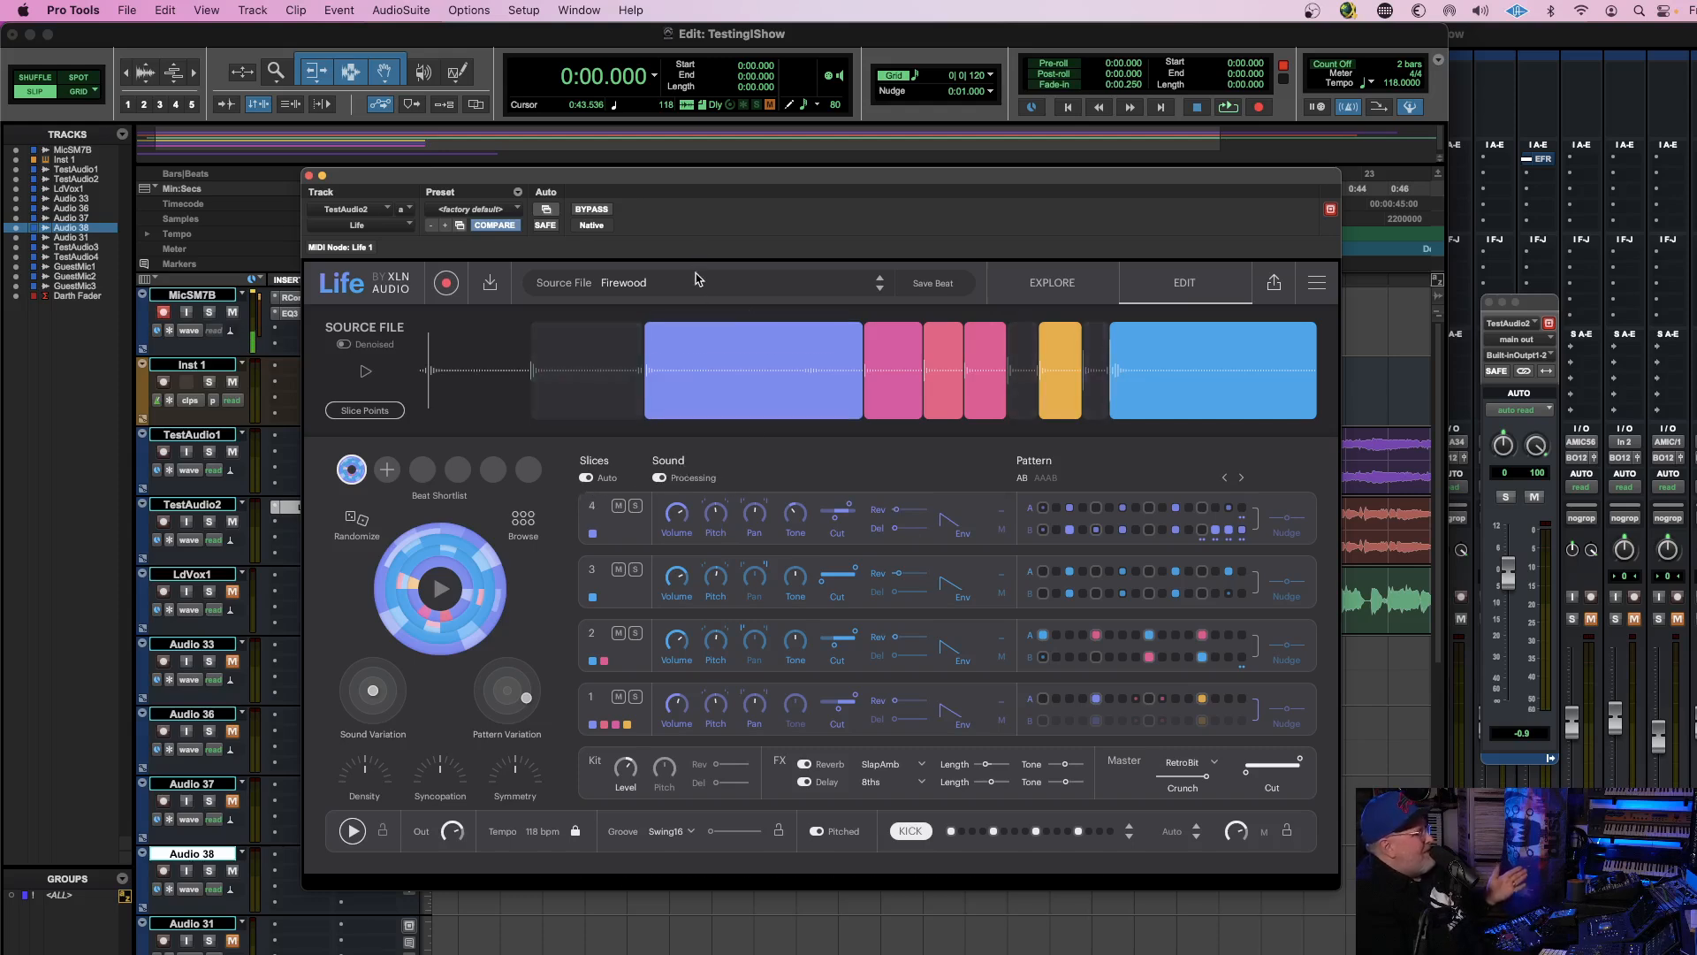
click(693, 299)
scroll(674, 543, down, 2)
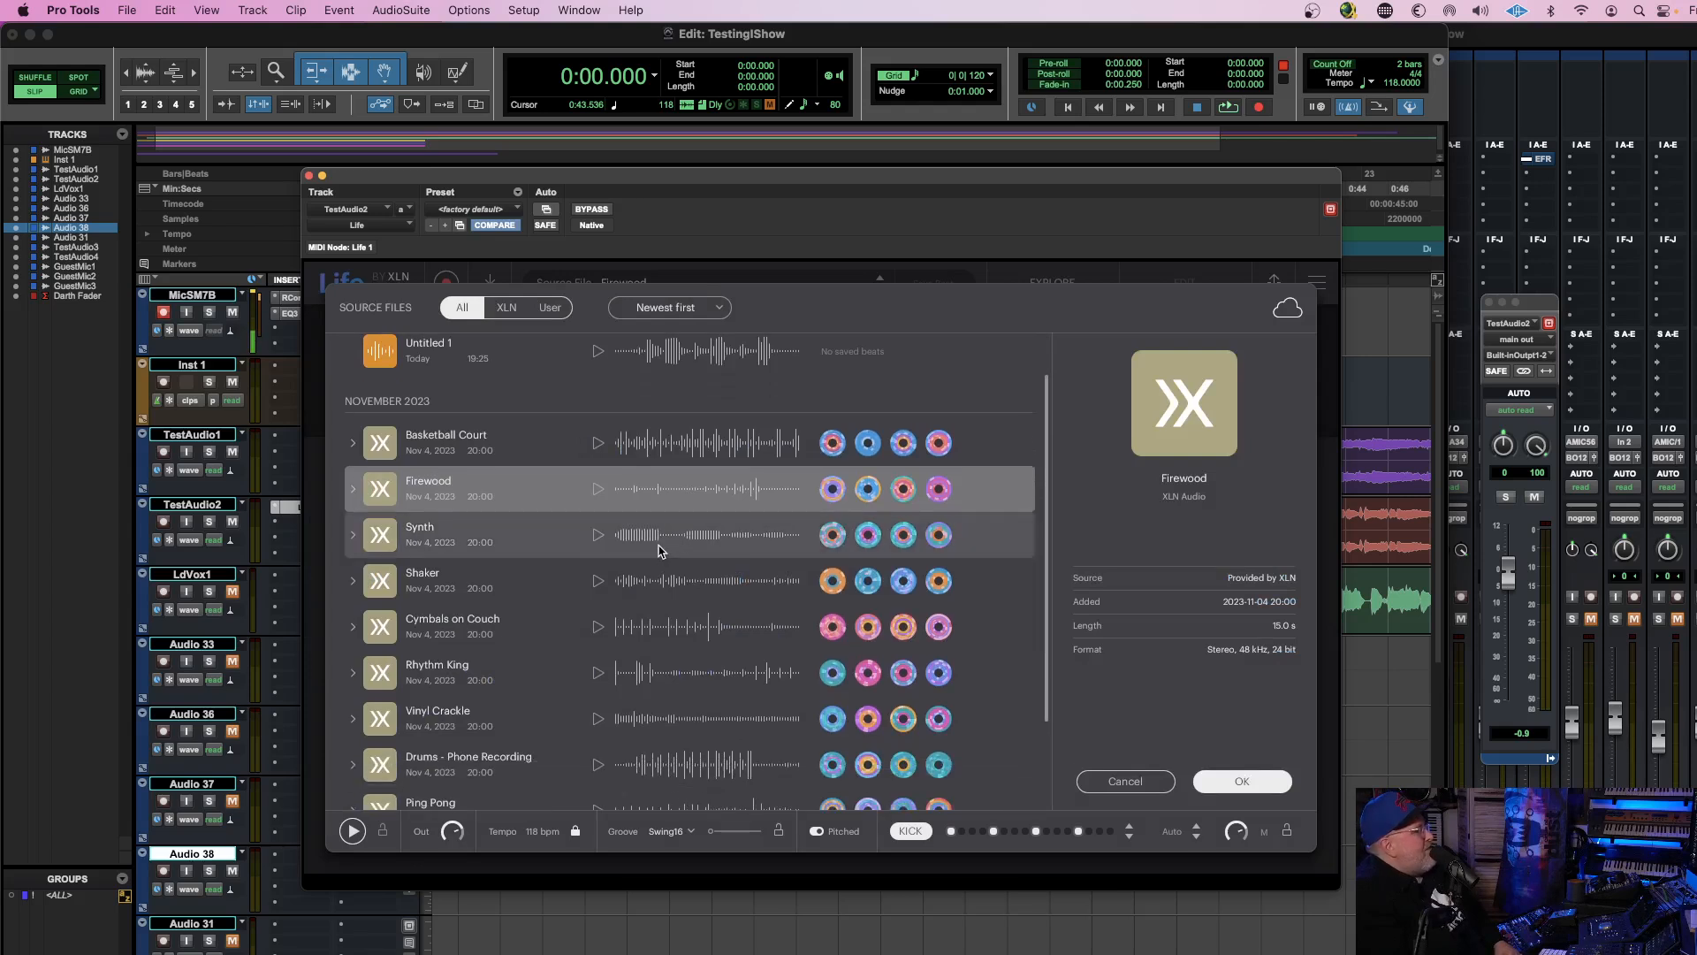
click(658, 548)
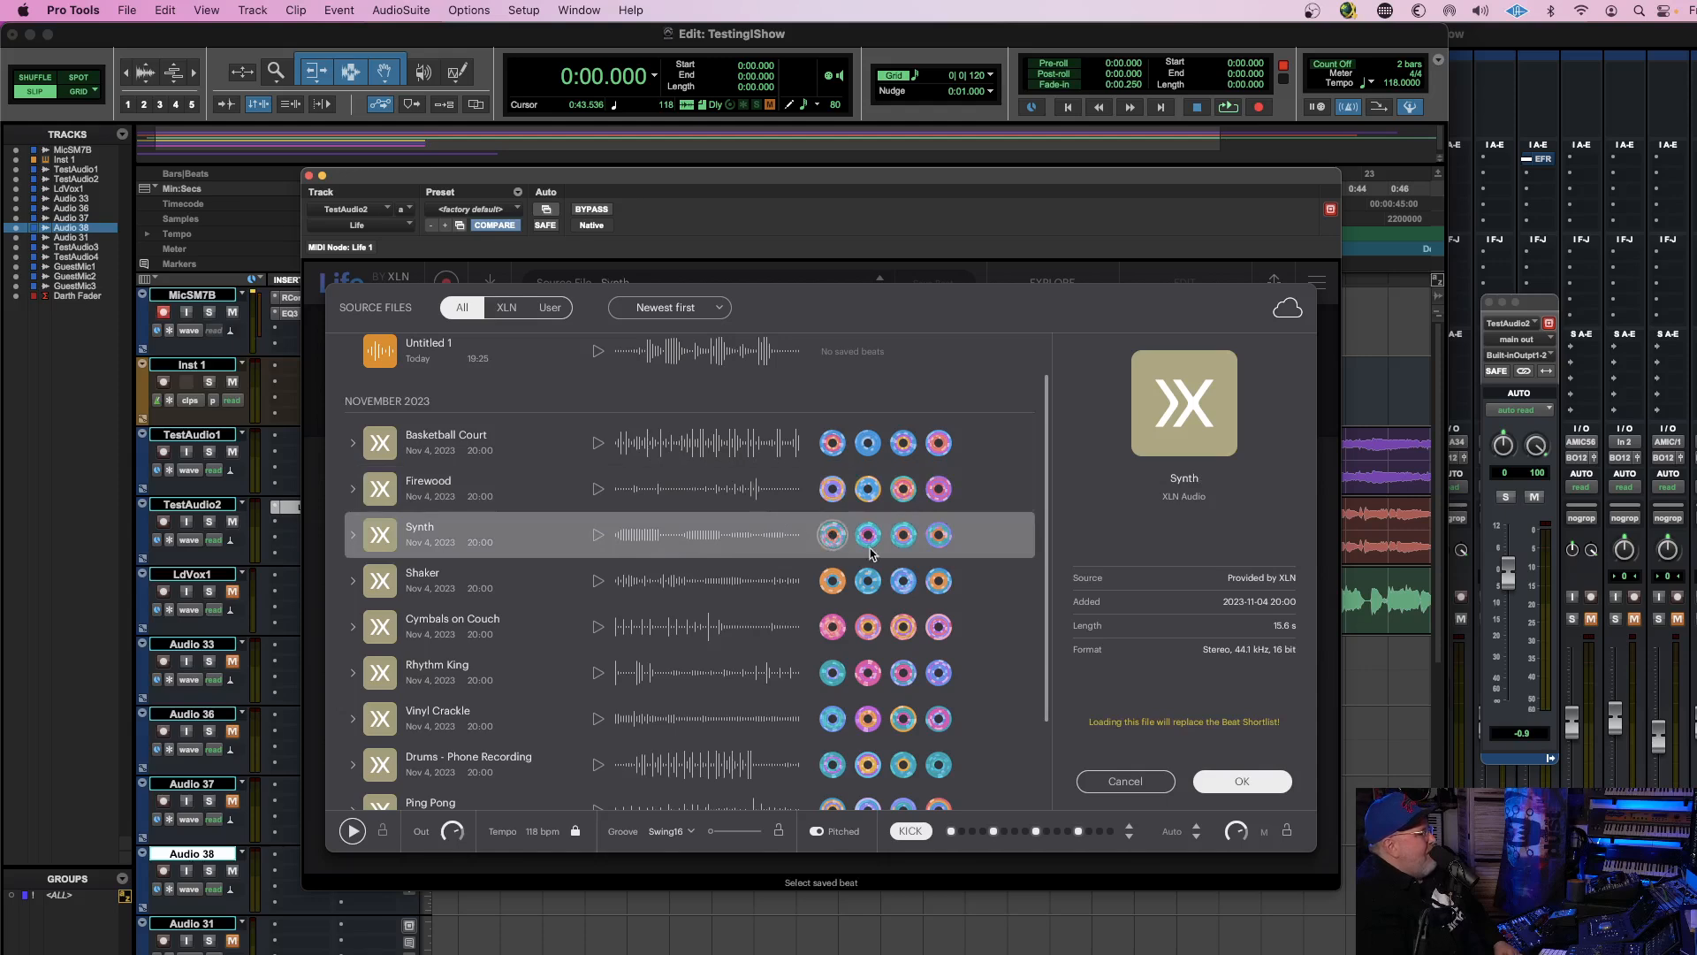
click(1243, 782)
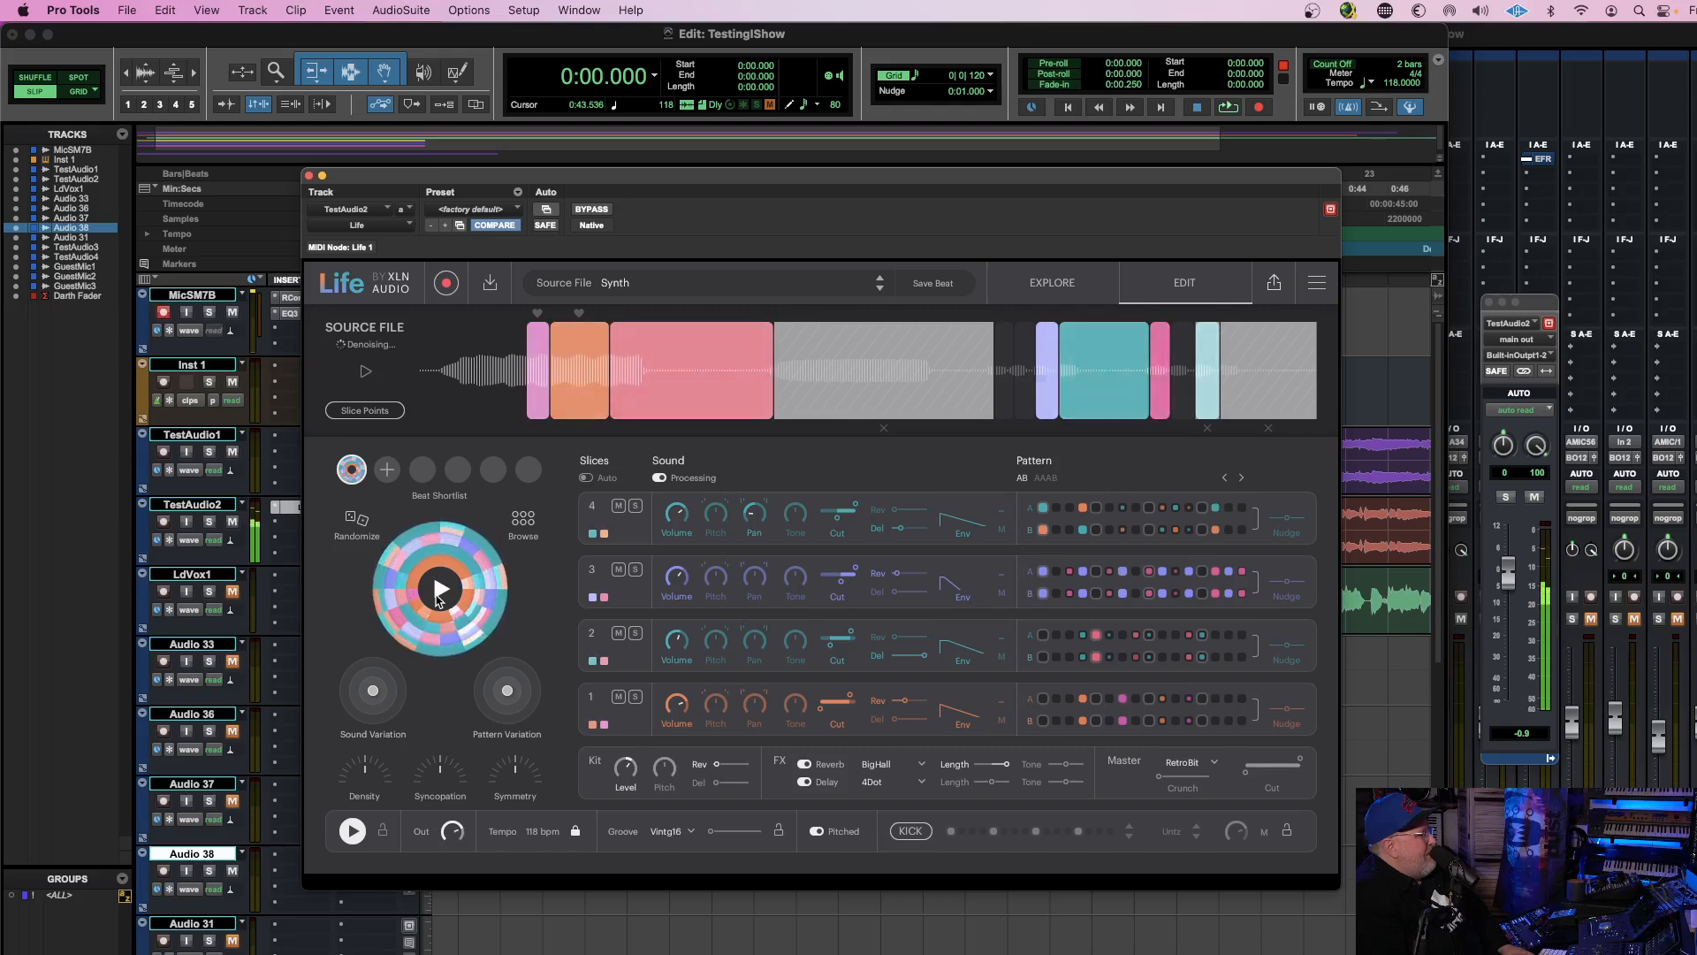
Shift Pattern Variation and Sound Variation off-centre on the Synth beat, lower Density and adjust Syncopation and Symmetry while it plays.
drag(506, 690, 494, 711)
mouse_move(371, 693)
mouse_down()
mouse_move(357, 683)
mouse_move(372, 685)
mouse_up()
drag(502, 705, 533, 685)
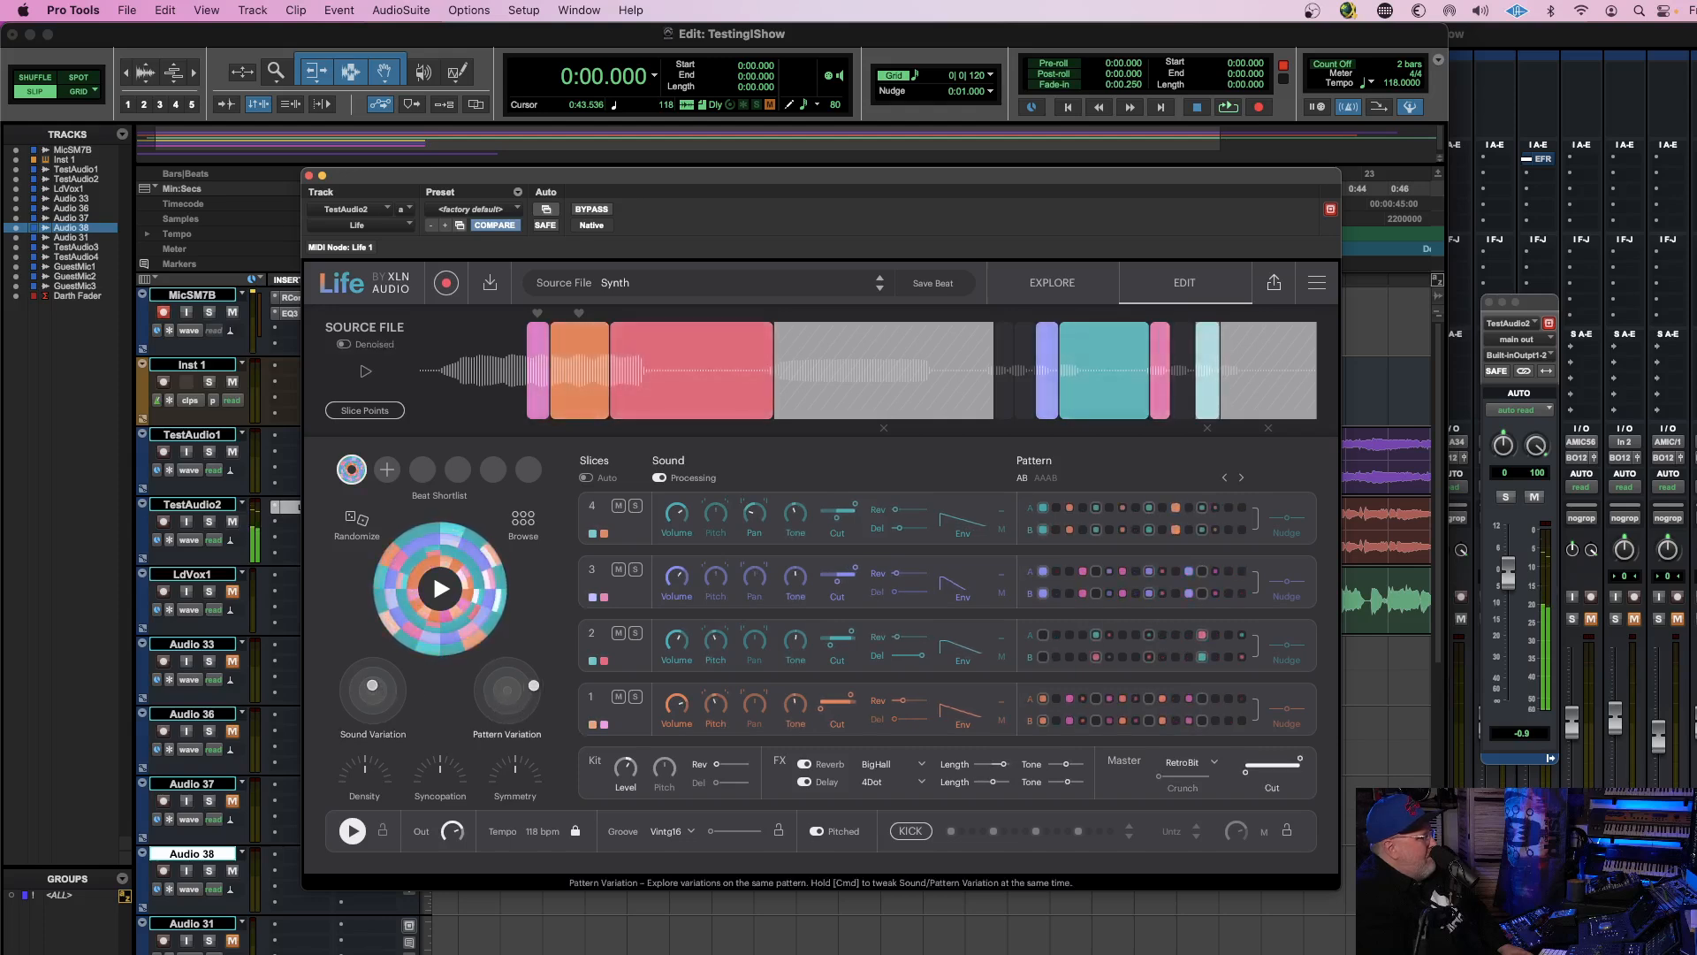
drag(366, 774, 440, 770)
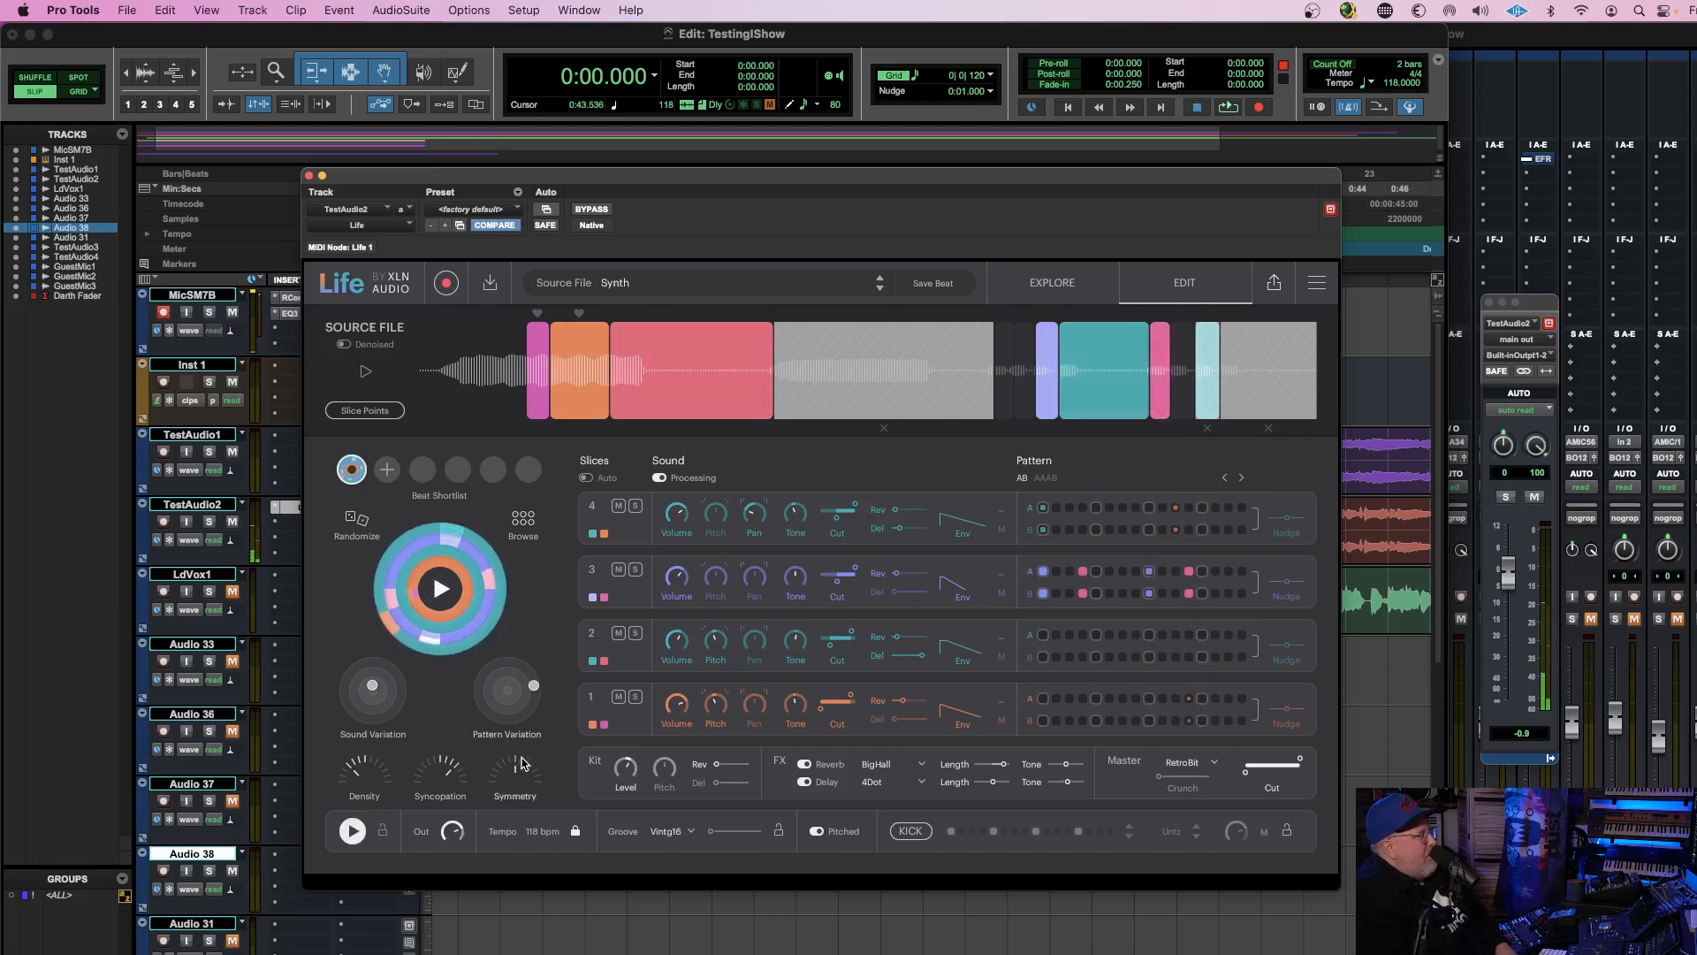
drag(445, 774, 514, 691)
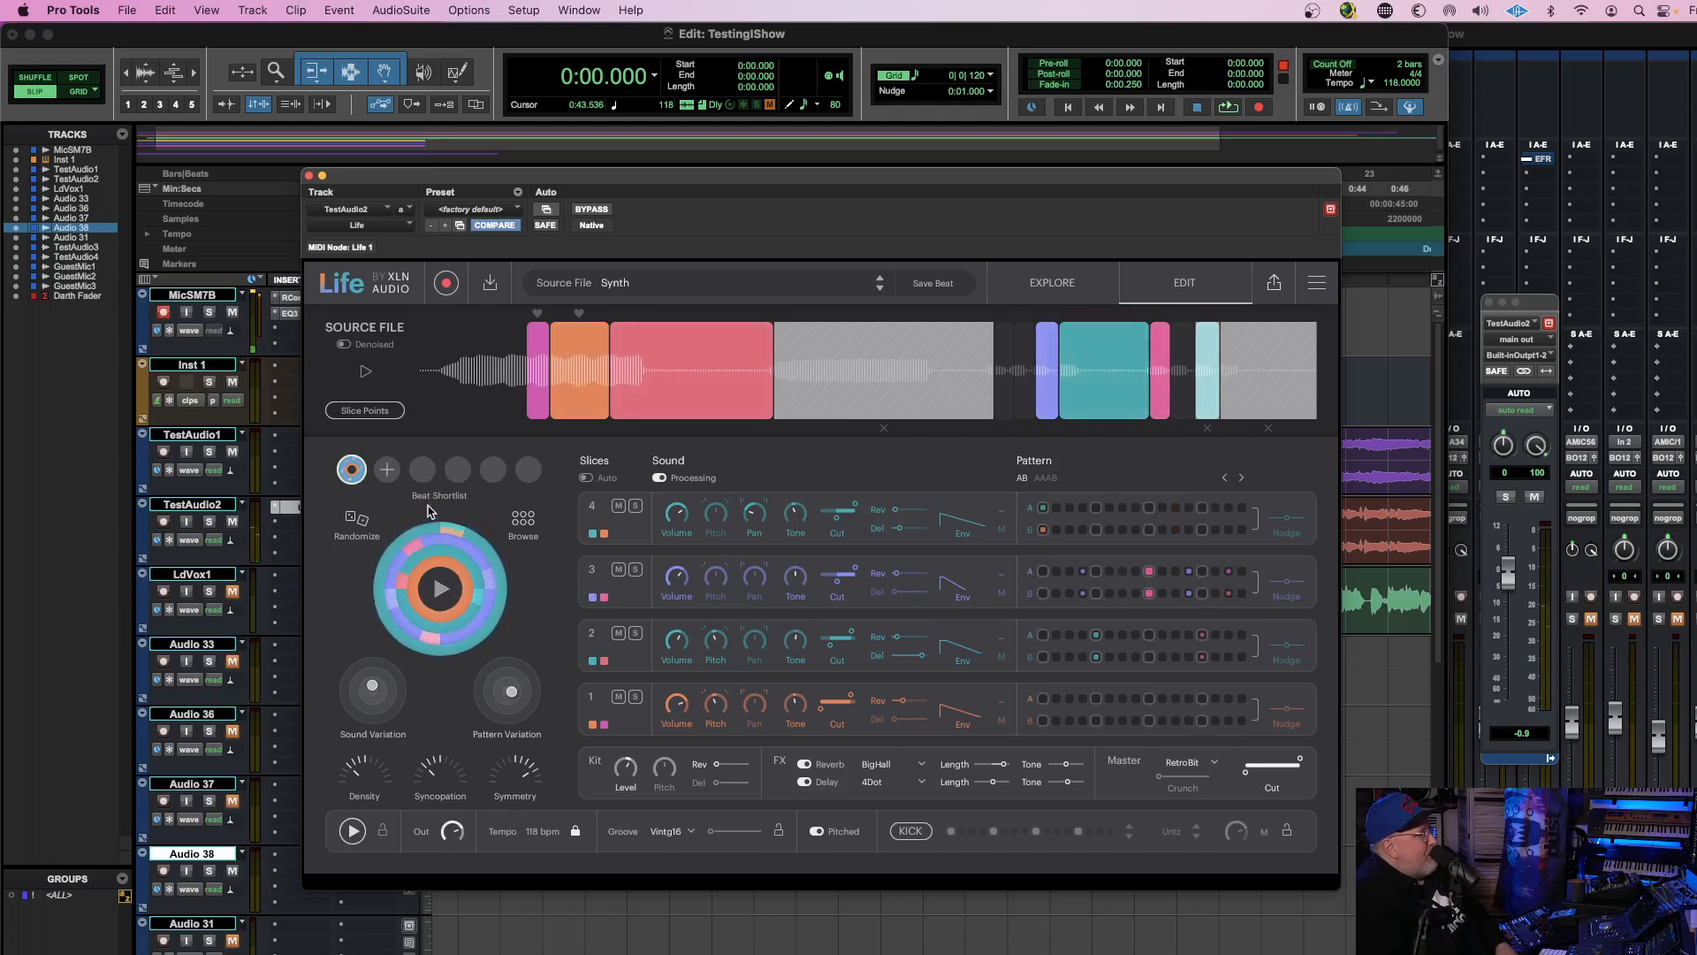
Add the Synth beat to two more Beat Shortlist slots and randomize the beat in the third slot.
click(387, 469)
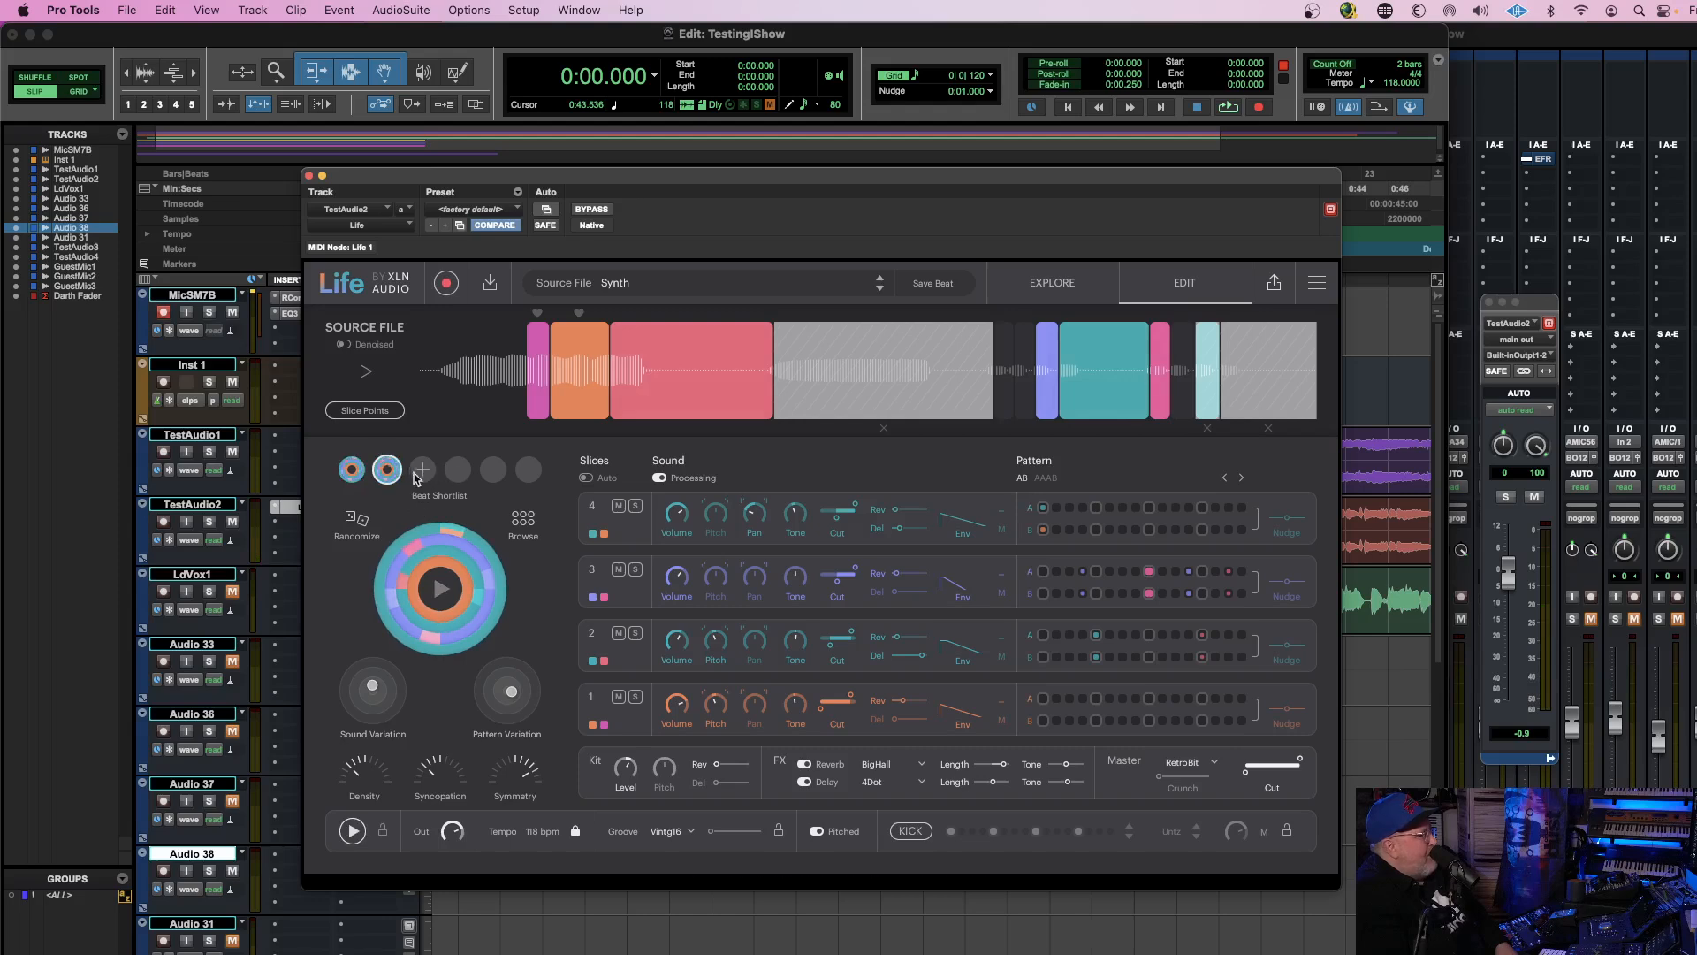
click(422, 472)
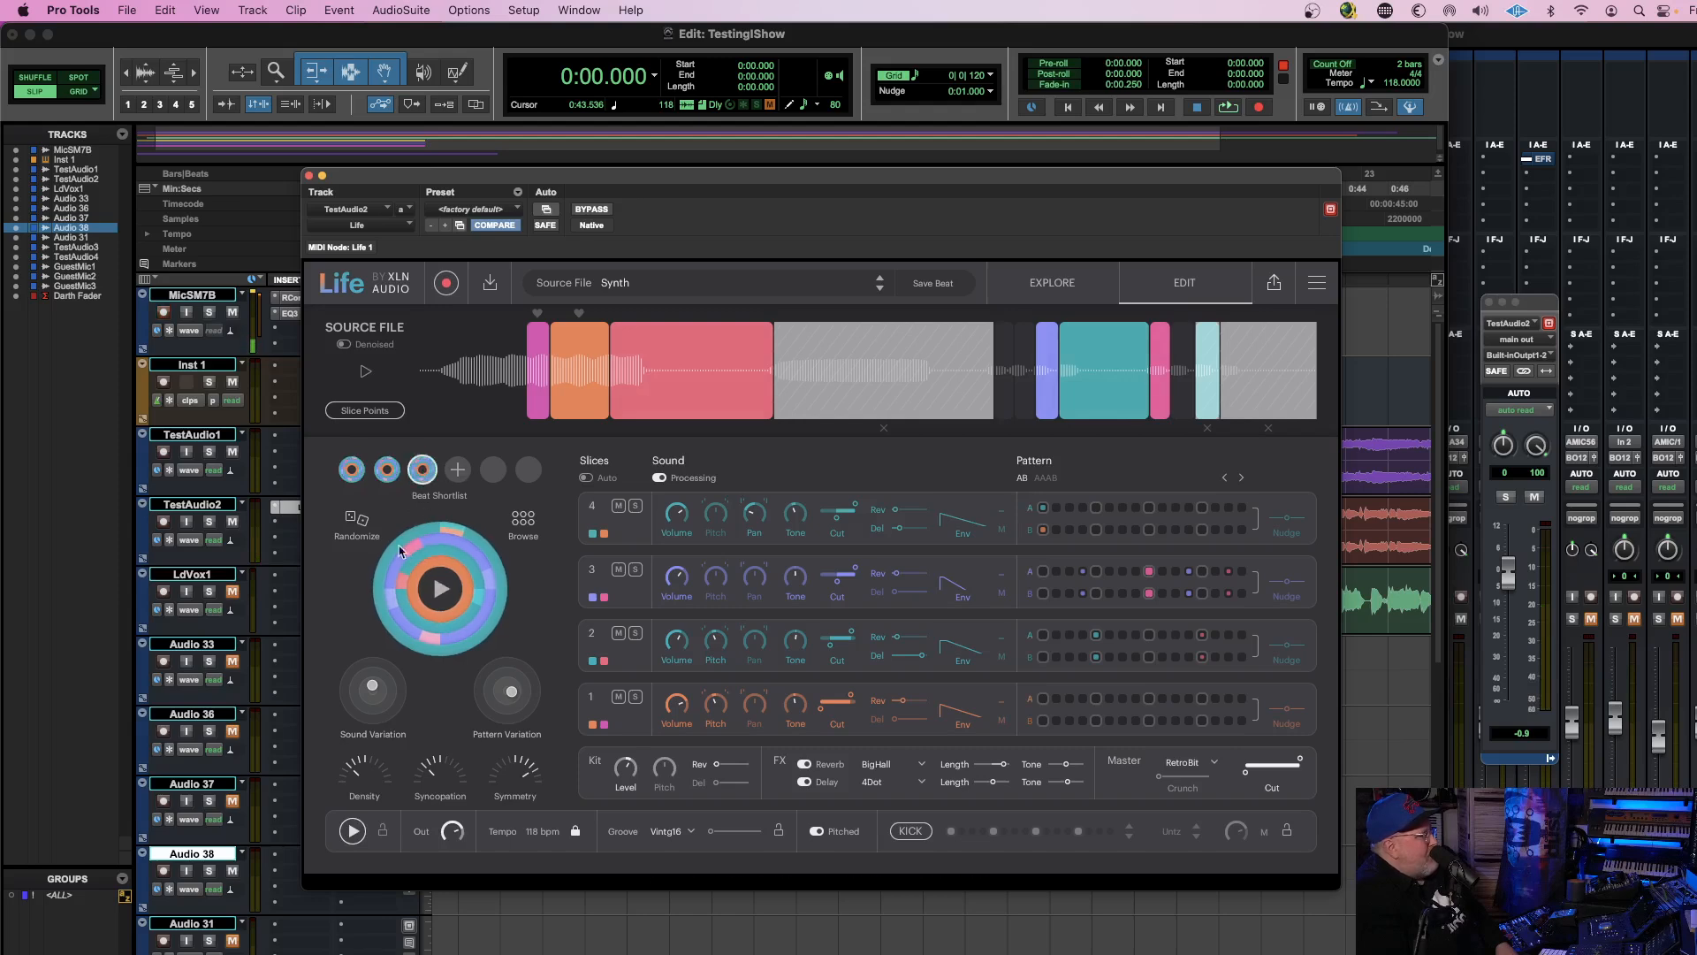
click(362, 527)
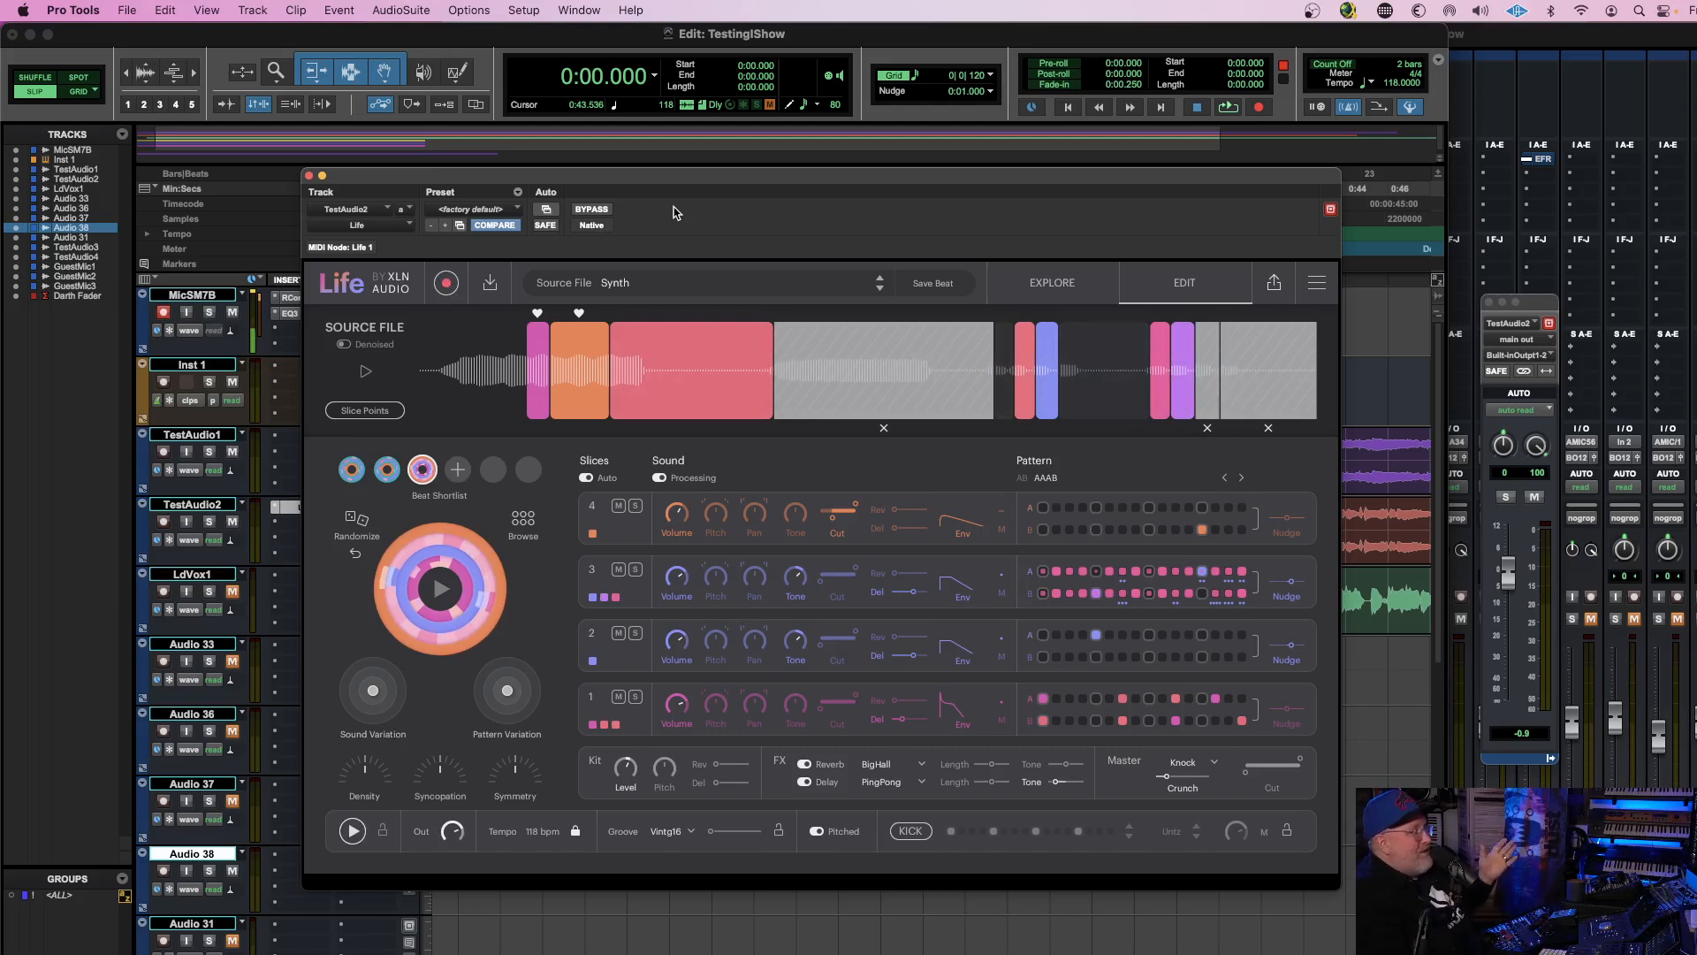
Preview the Drums - Phone Recording source file in the library and load it.
mouse_move(752, 183)
mouse_down()
mouse_move(814, 178)
mouse_move(769, 146)
mouse_move(766, 173)
mouse_up()
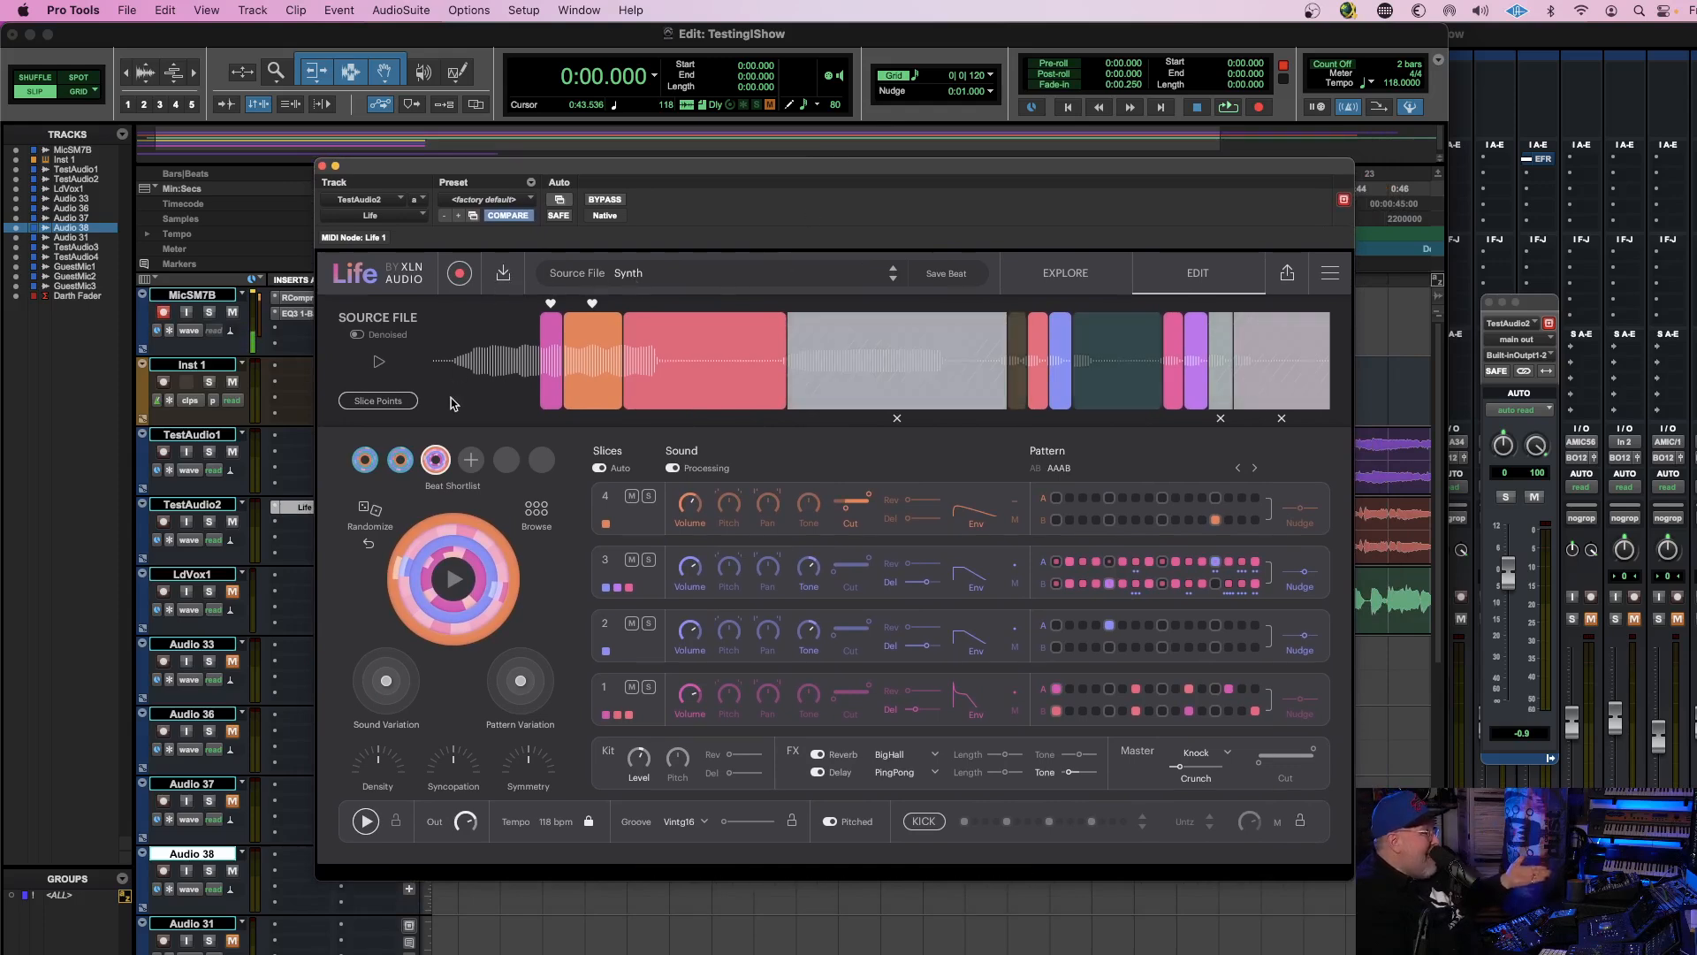
click(643, 271)
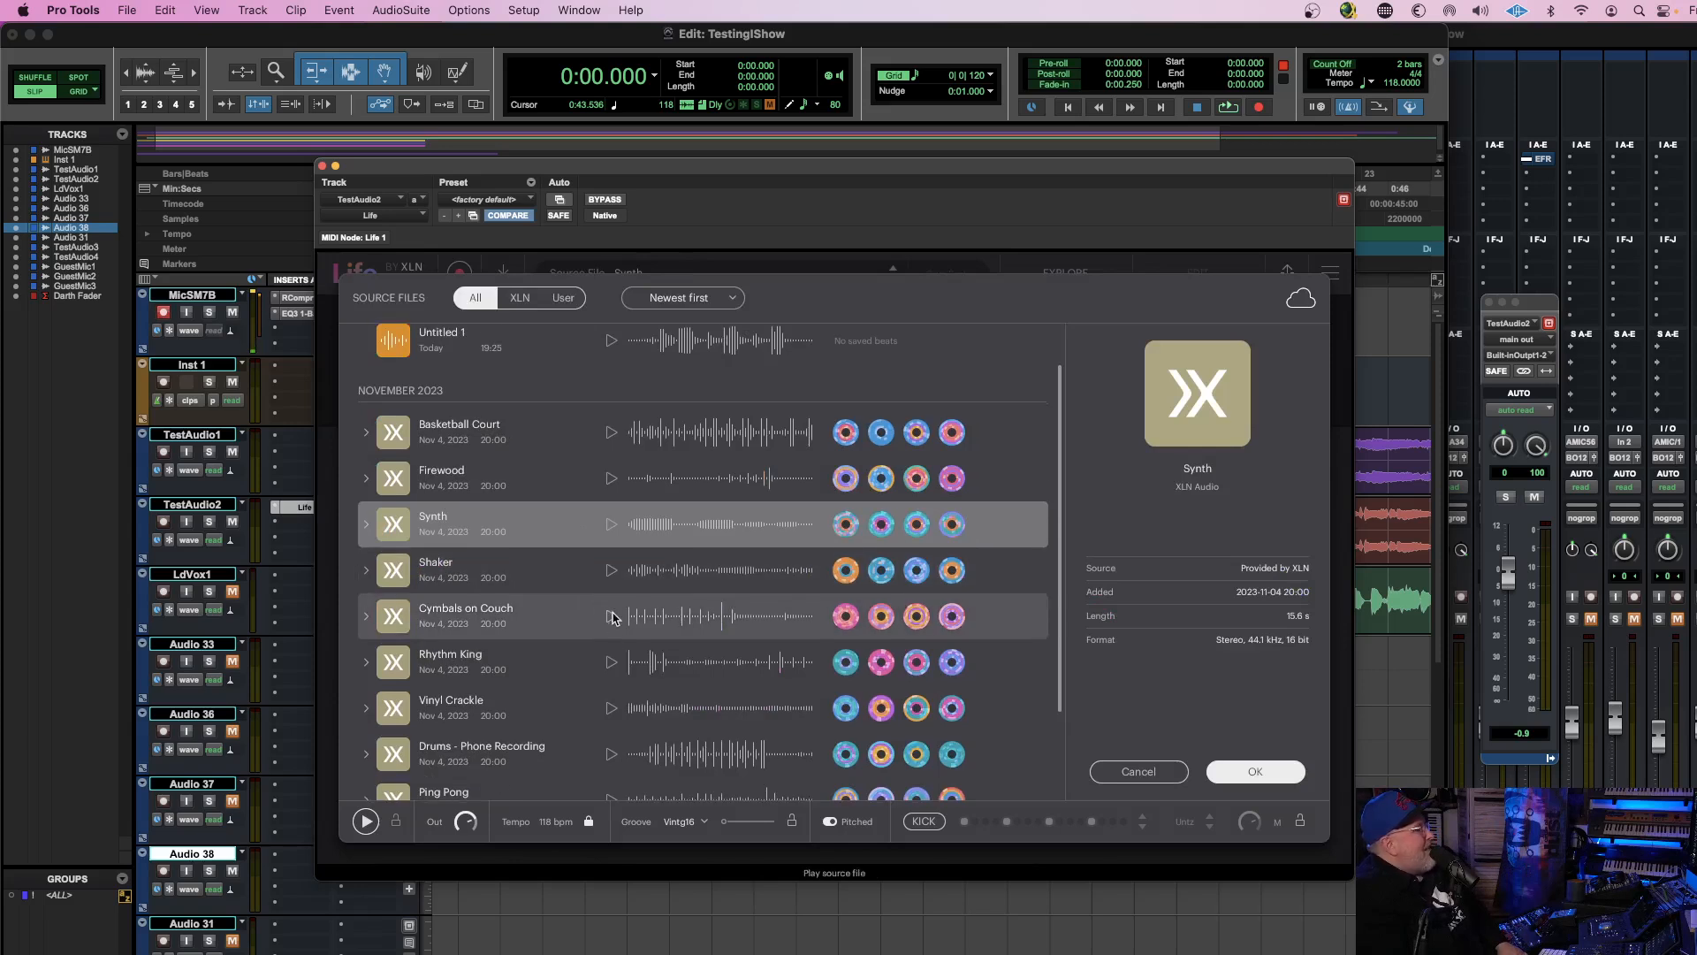
scroll(601, 610, down, 2)
scroll(624, 652, down, 1)
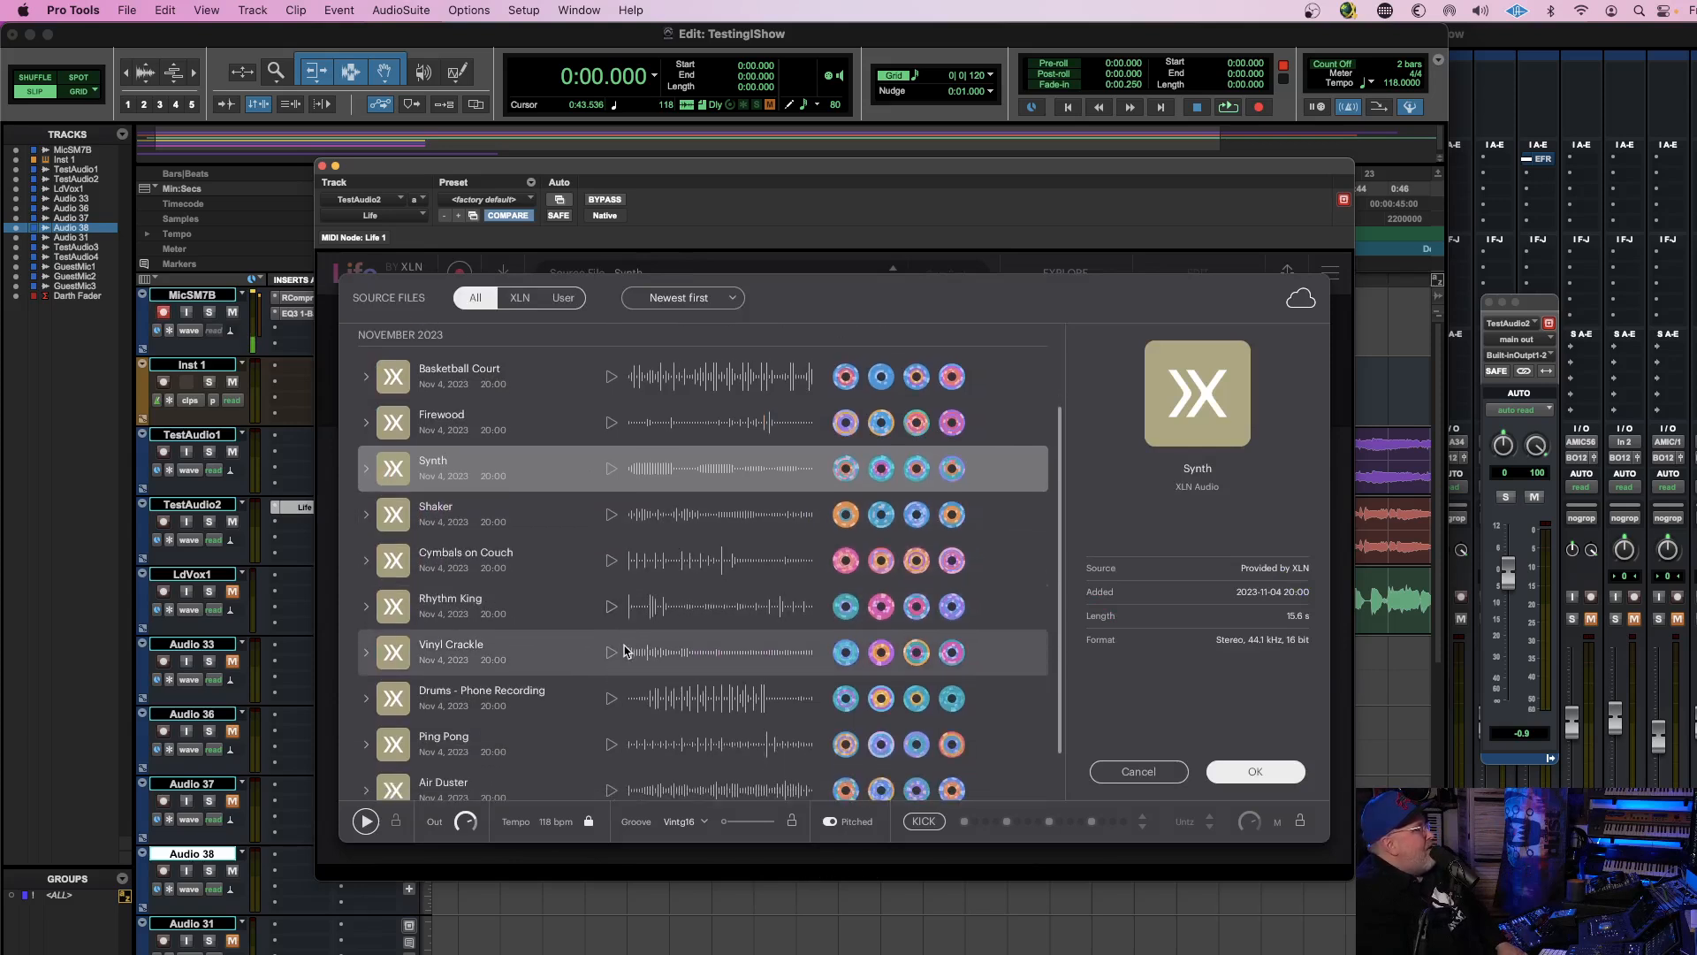
click(642, 699)
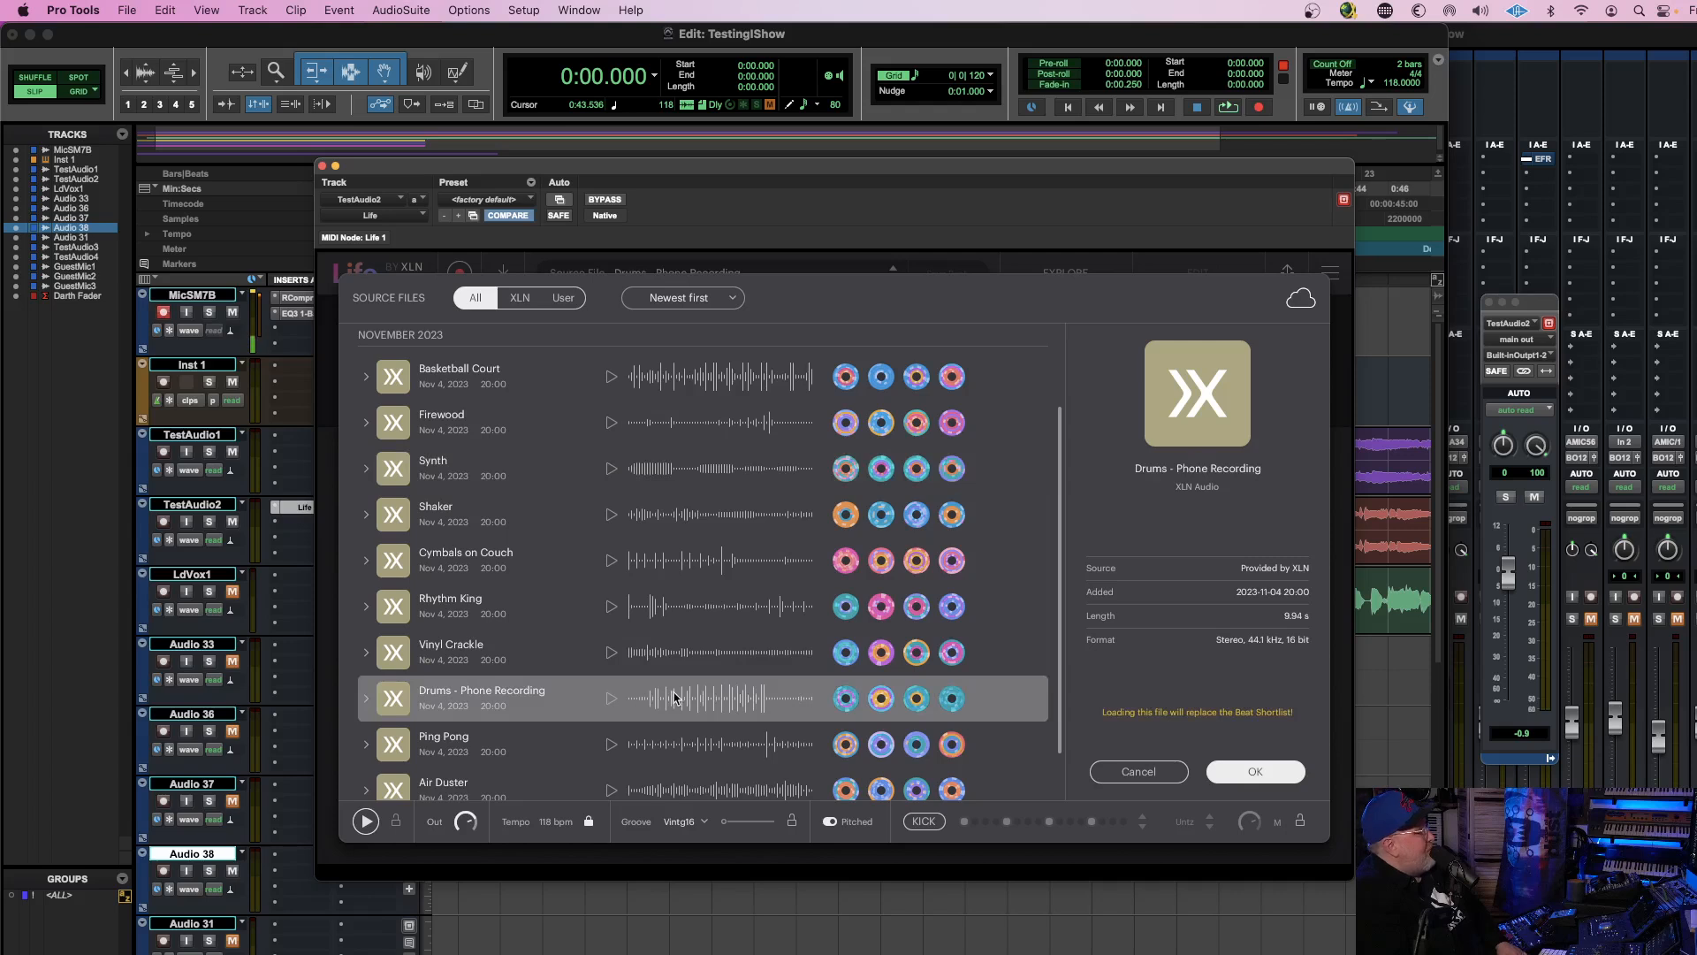
click(610, 700)
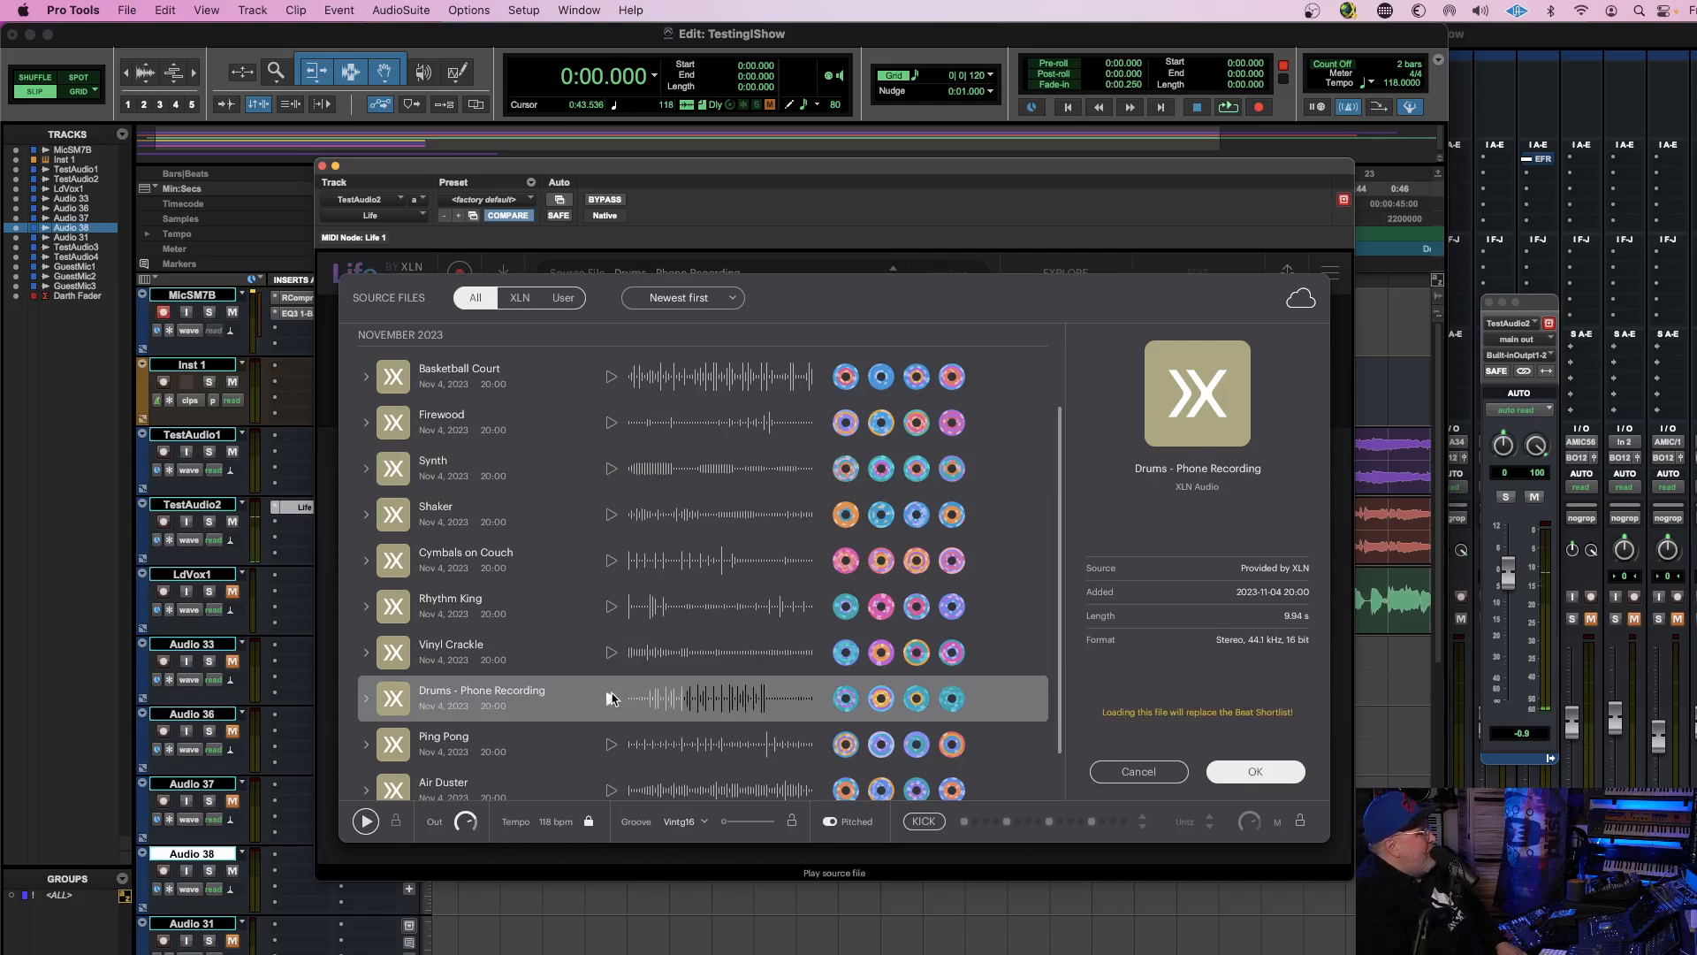
click(1256, 771)
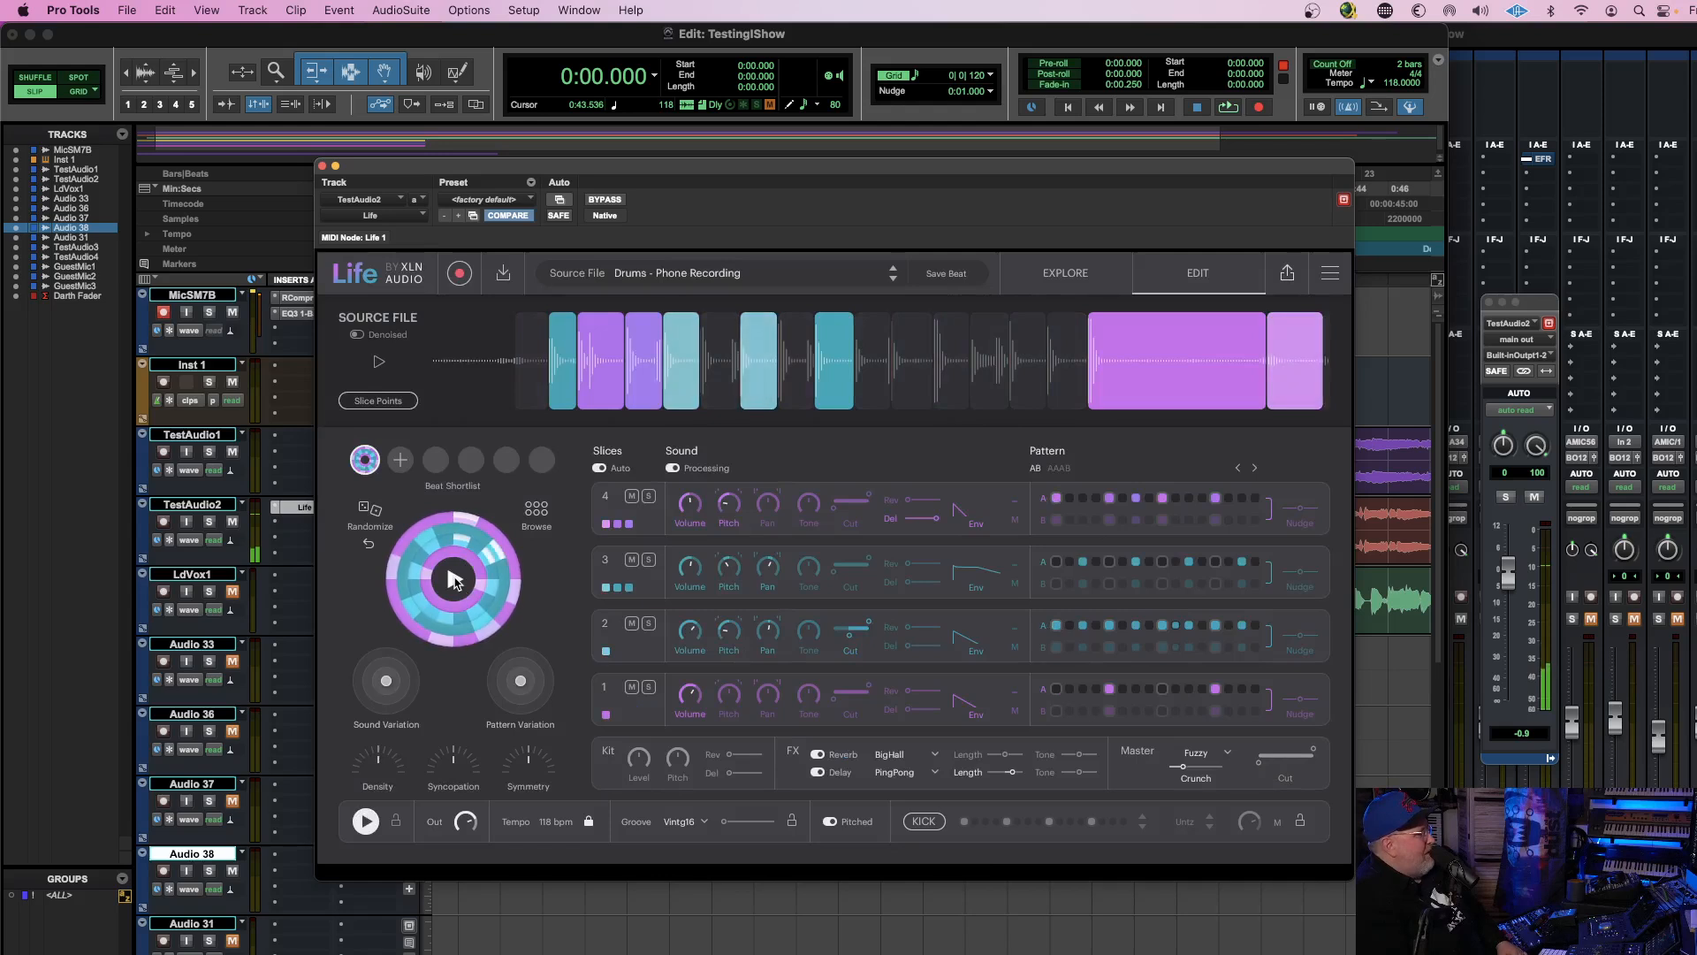
Enable the kick on the Drums - Phone Recording beat, raise Density to about 45%, adjust Syncopation and Symmetry, and stop playback.
click(926, 822)
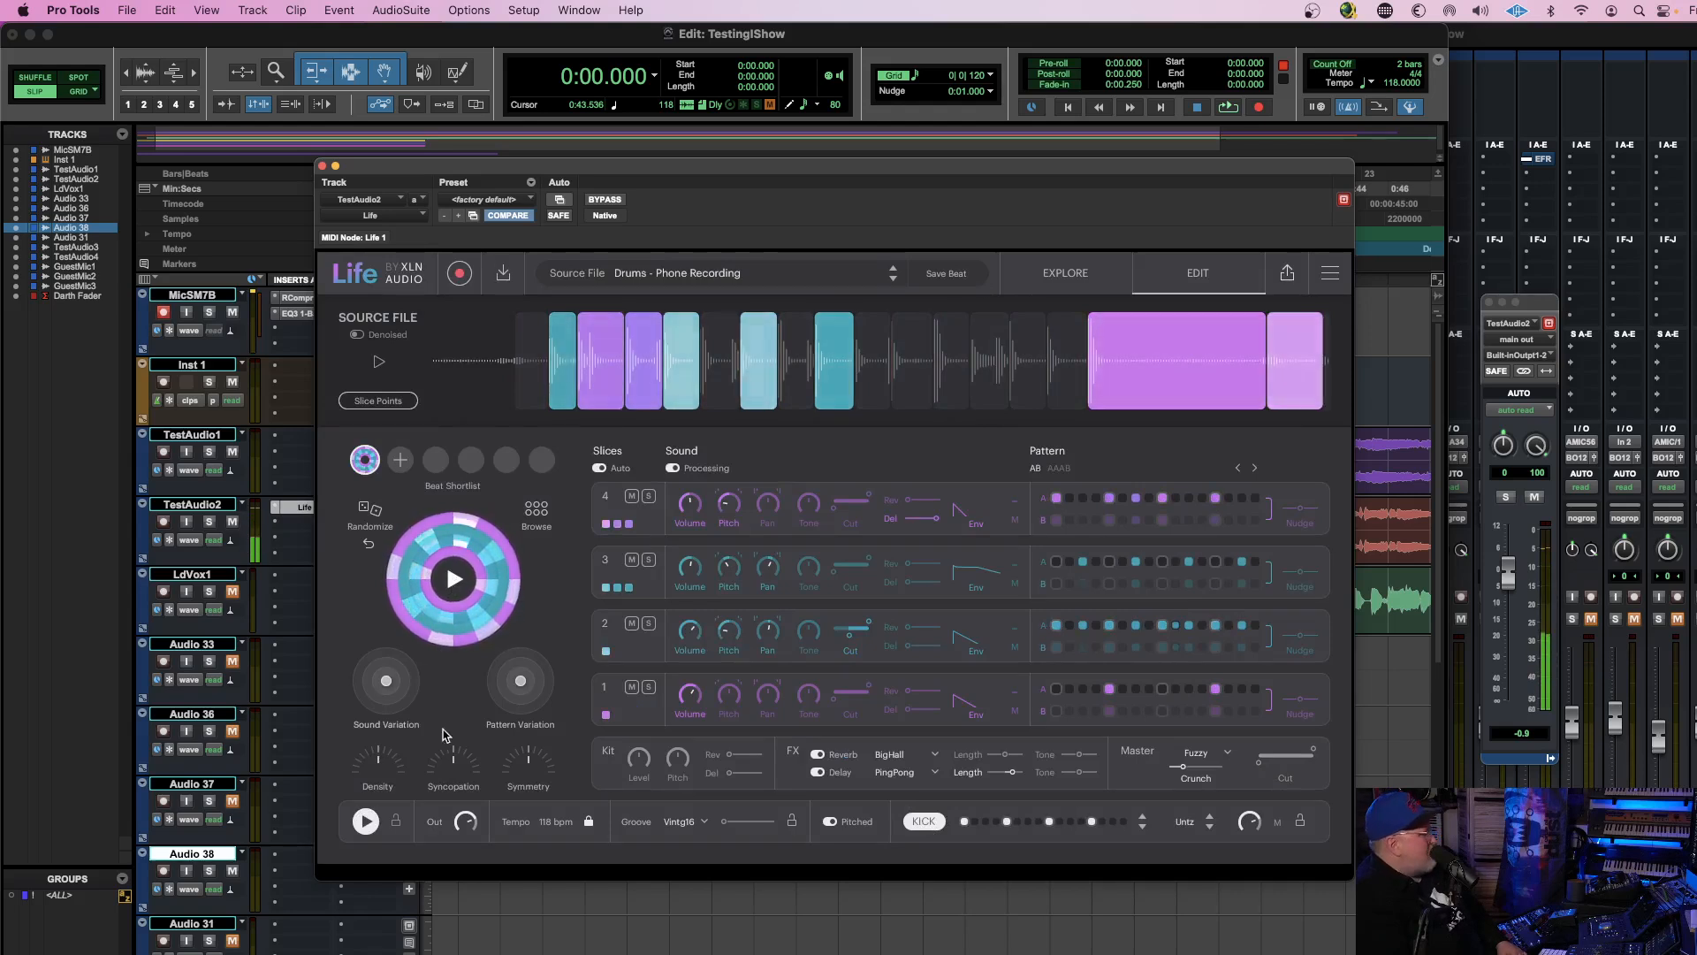
drag(385, 775, 379, 801)
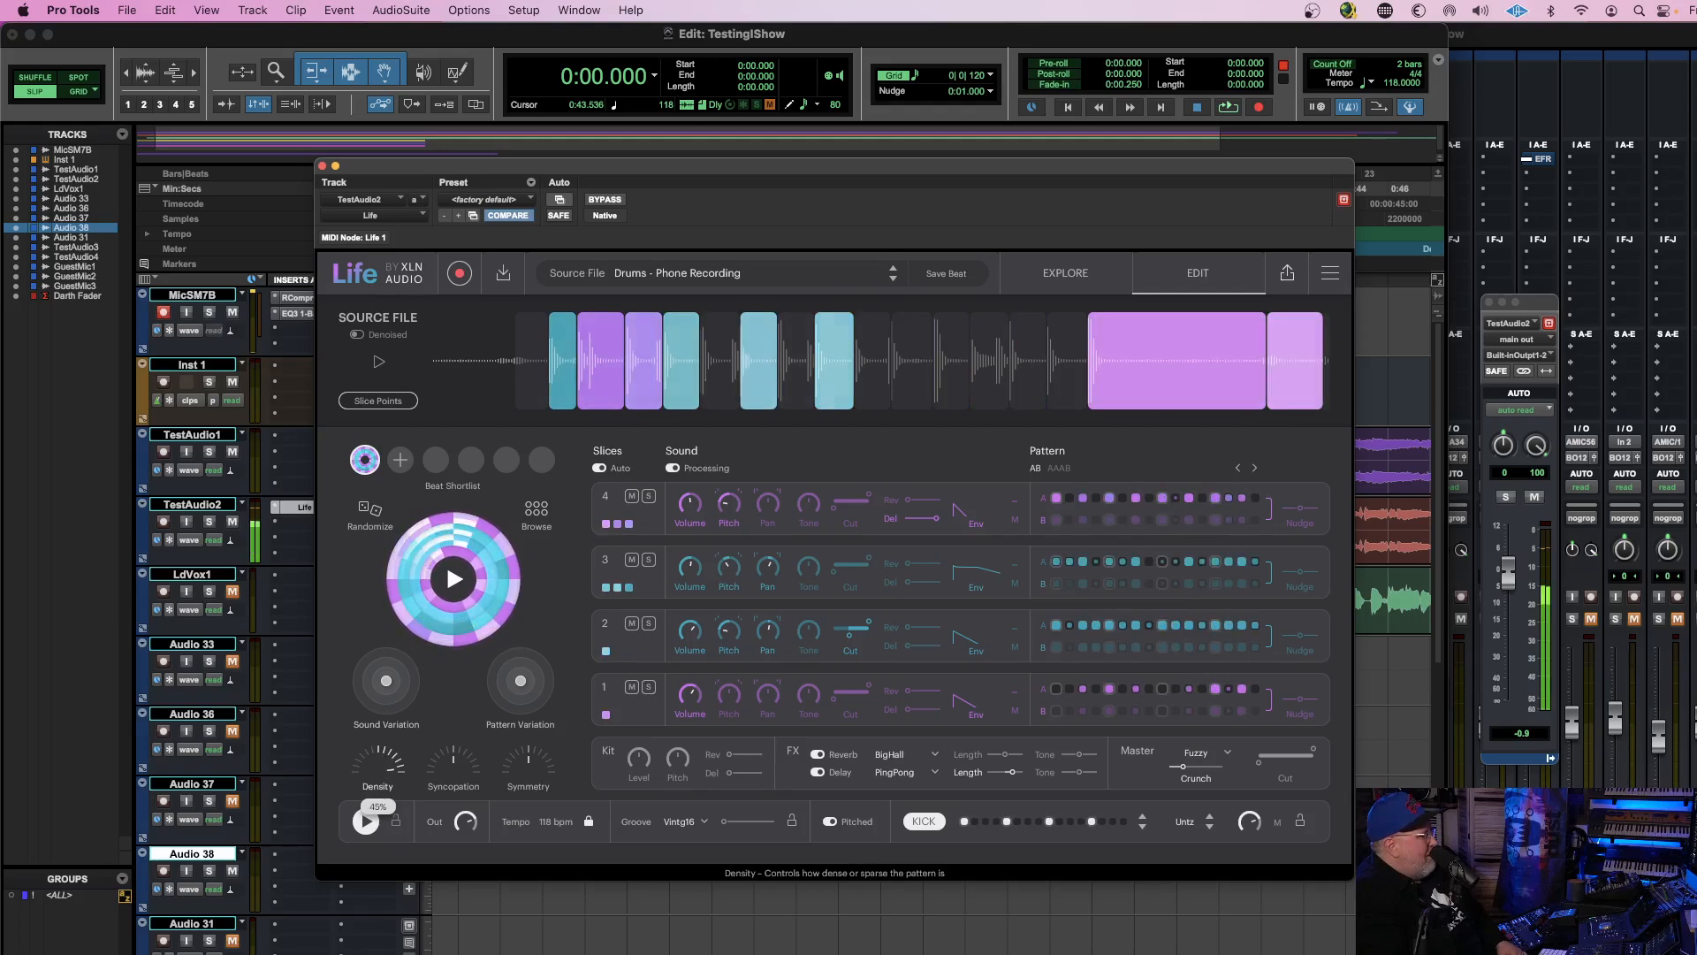
drag(454, 762, 527, 755)
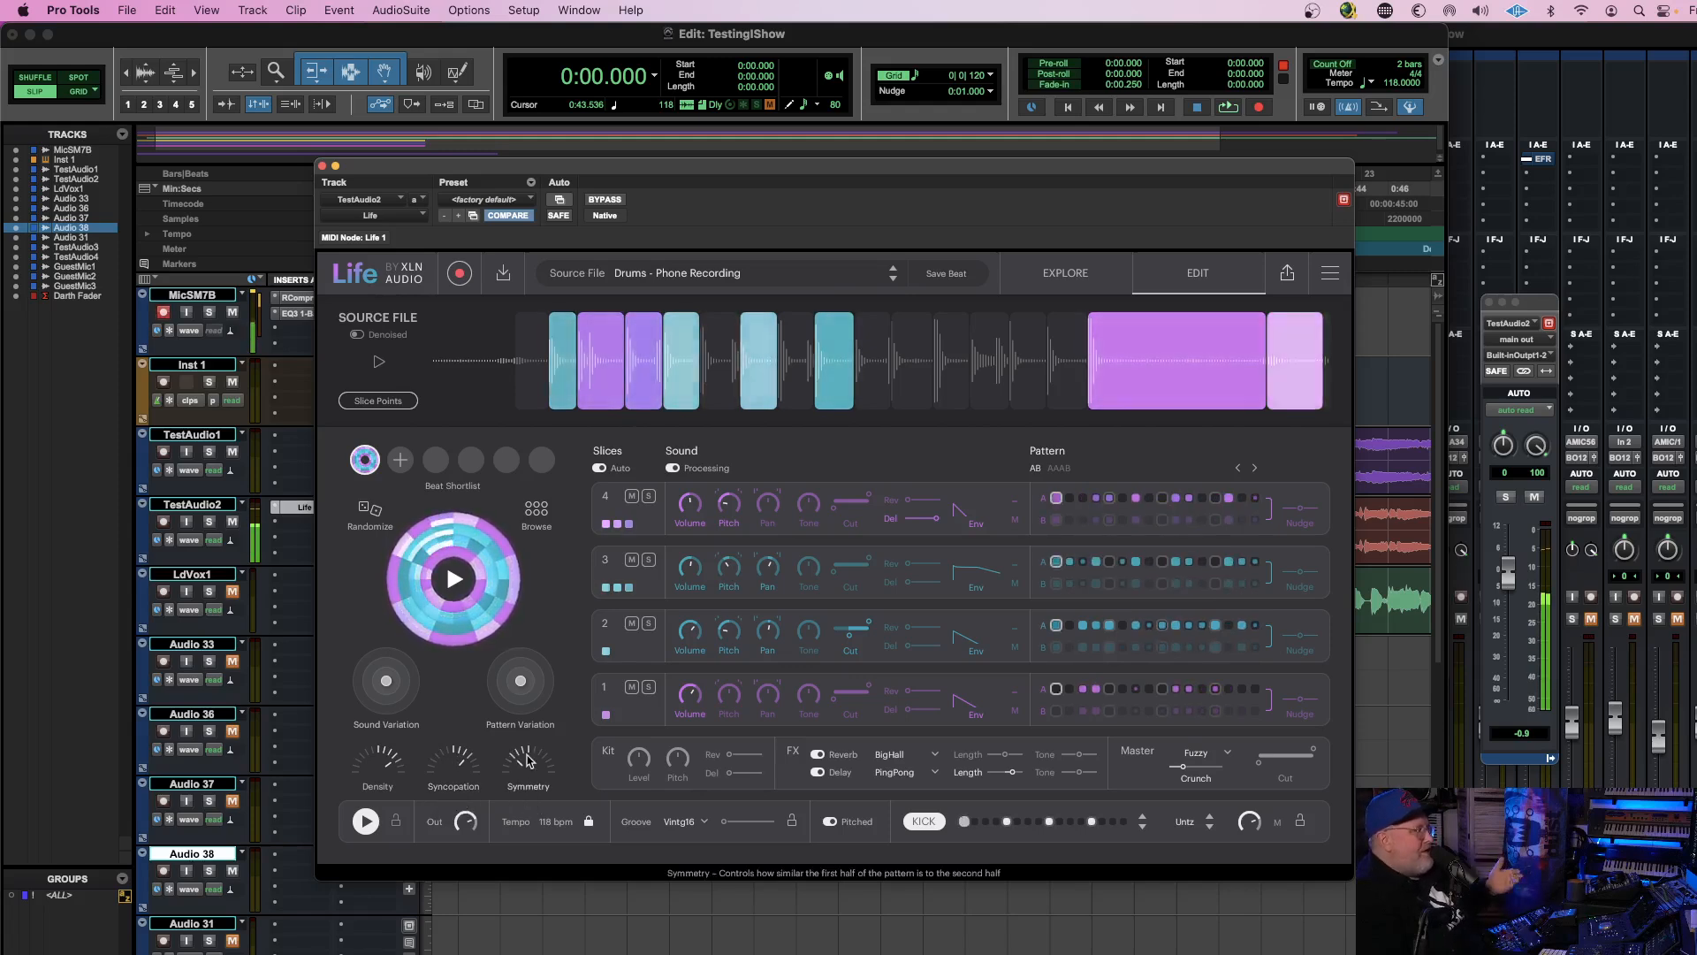
key(space)
key(space)
click(455, 582)
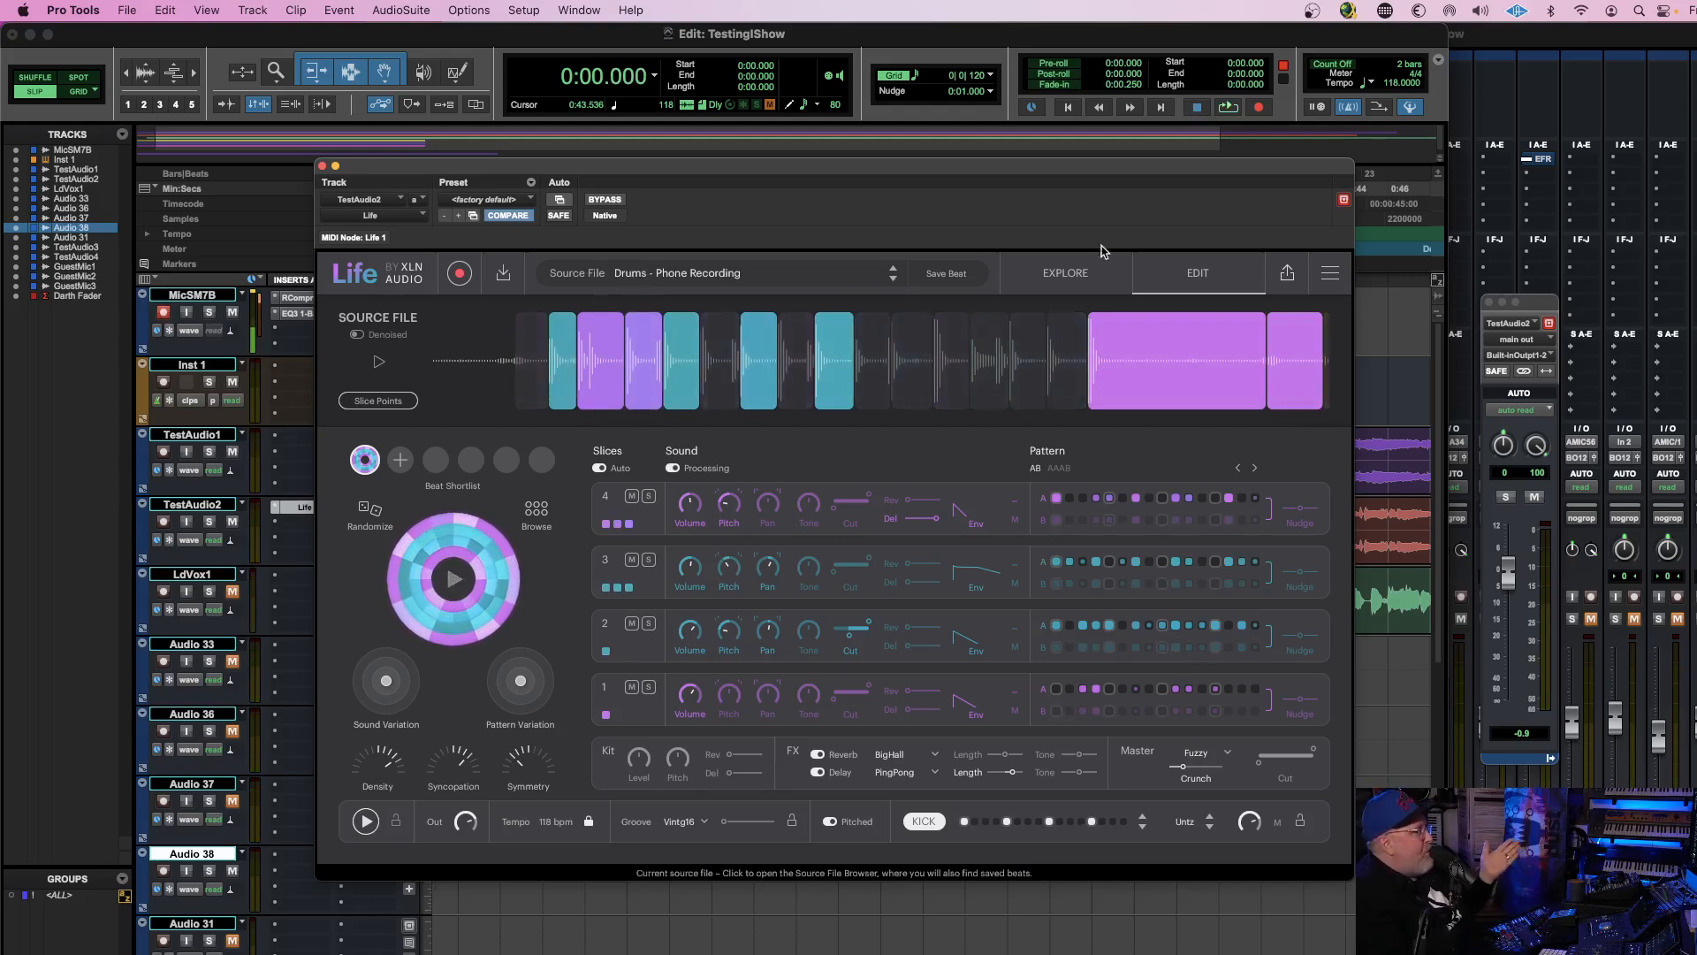
Compare the Explore and Edit views of the Drums - Phone Recording beat, raise the master Fuzzy Crunch and audition it.
click(1068, 277)
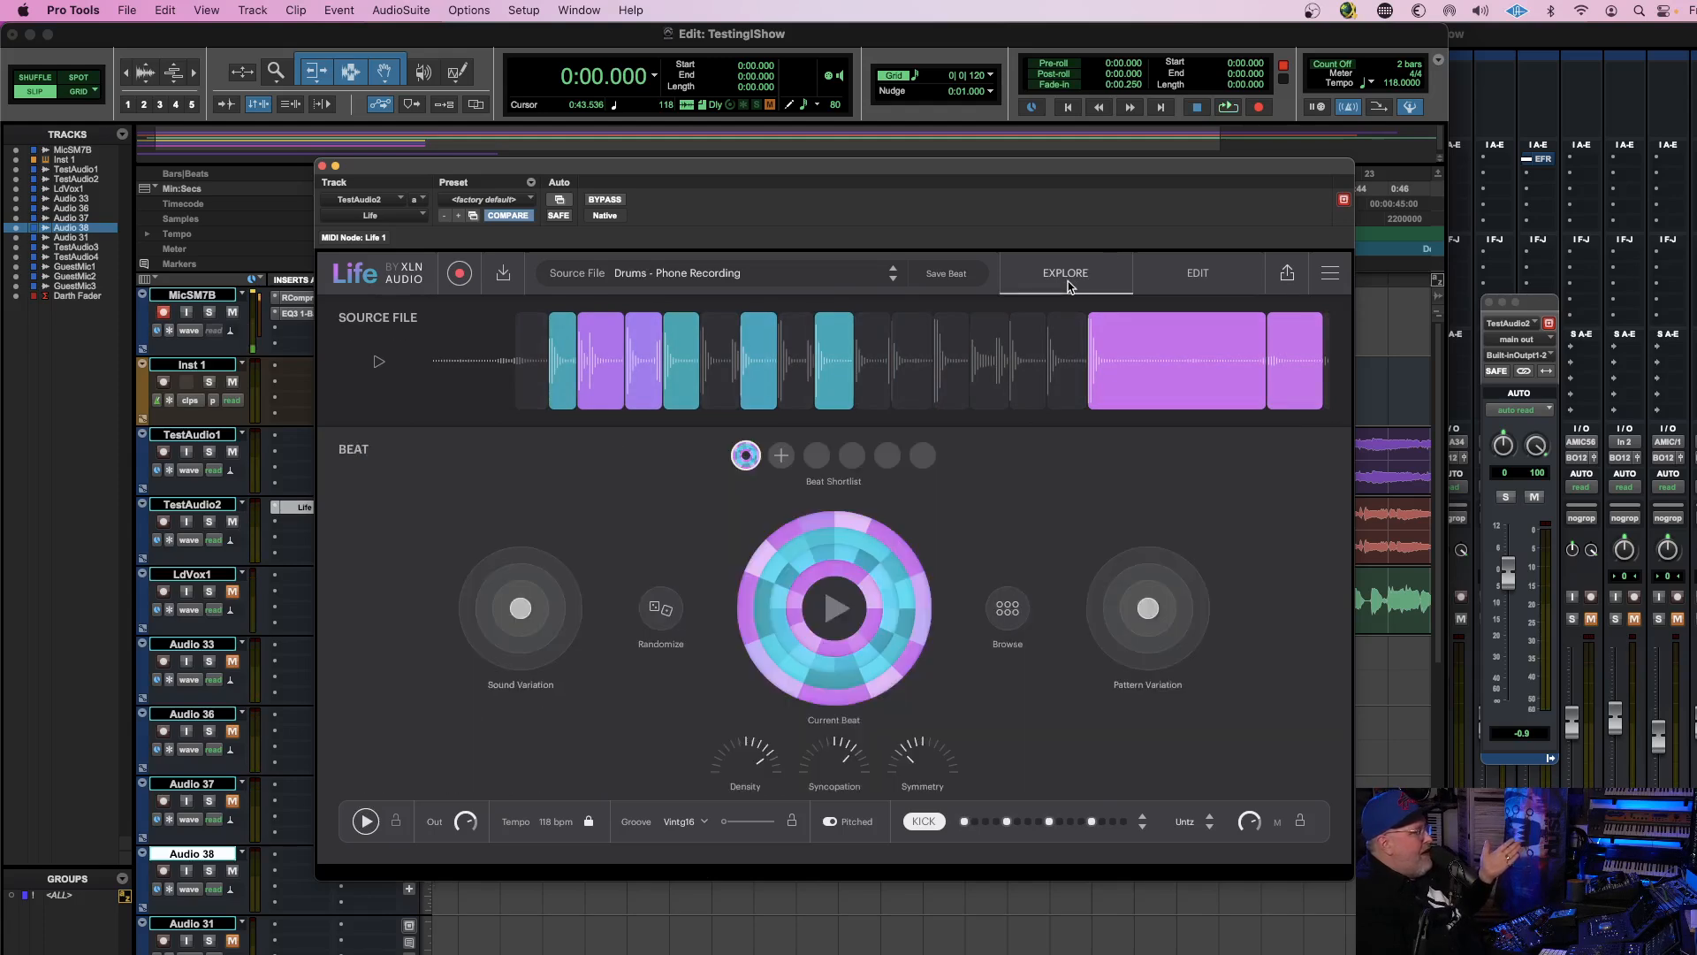
click(1169, 277)
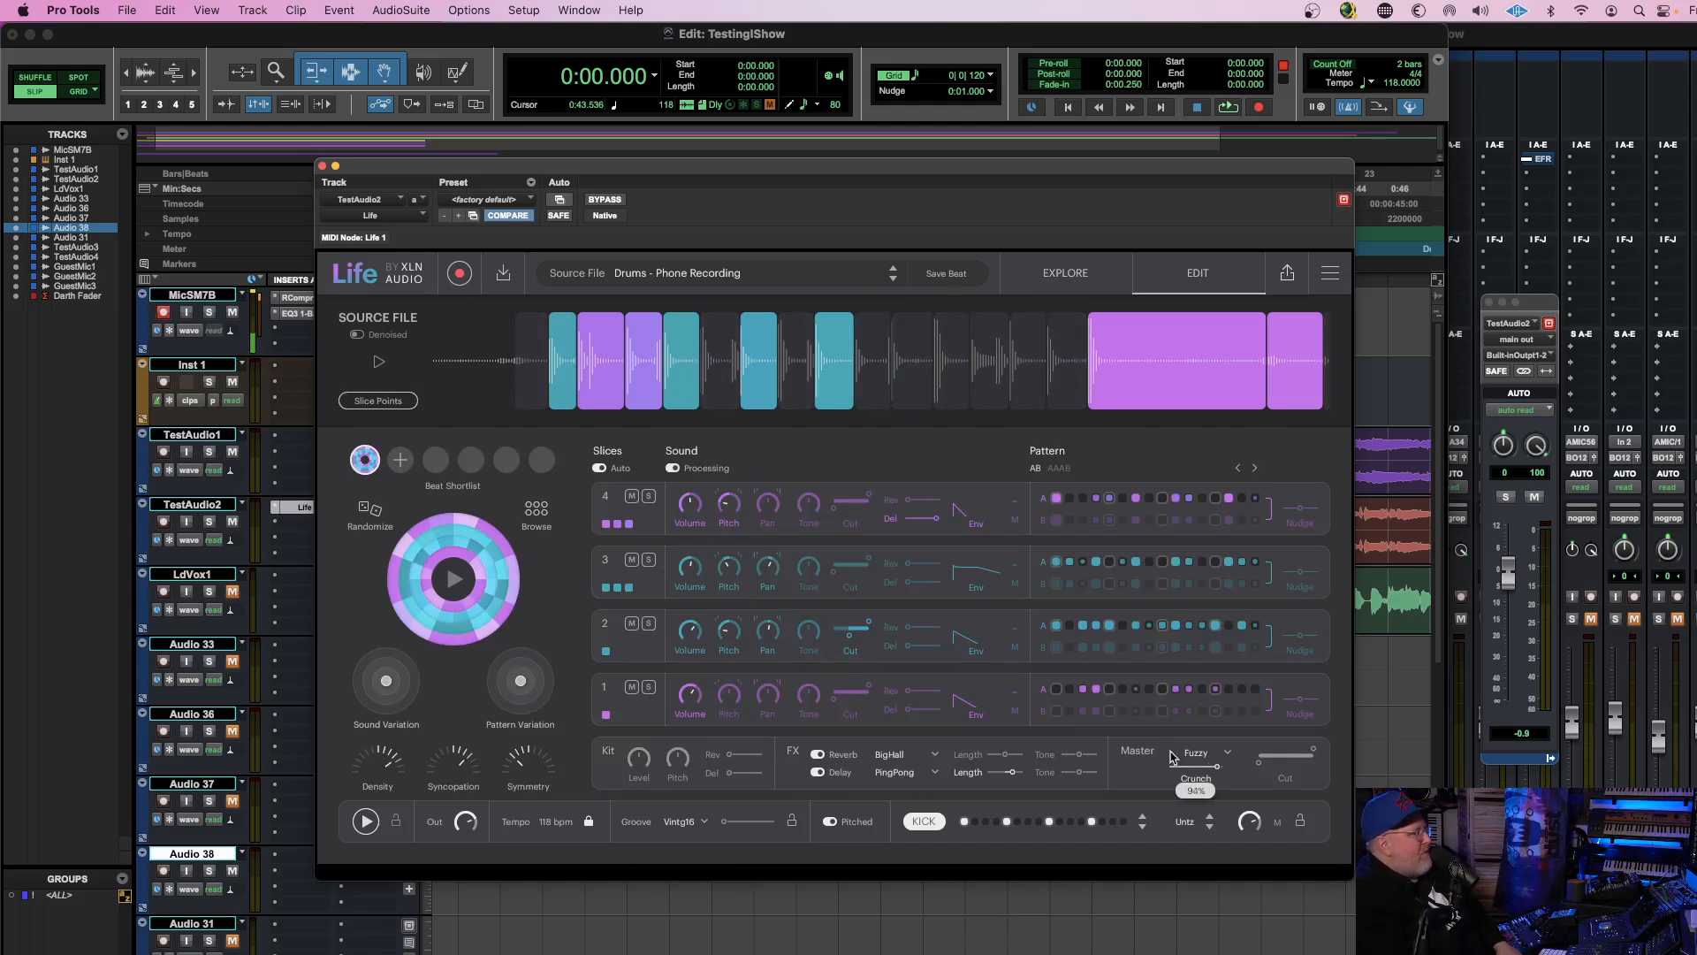
click(452, 579)
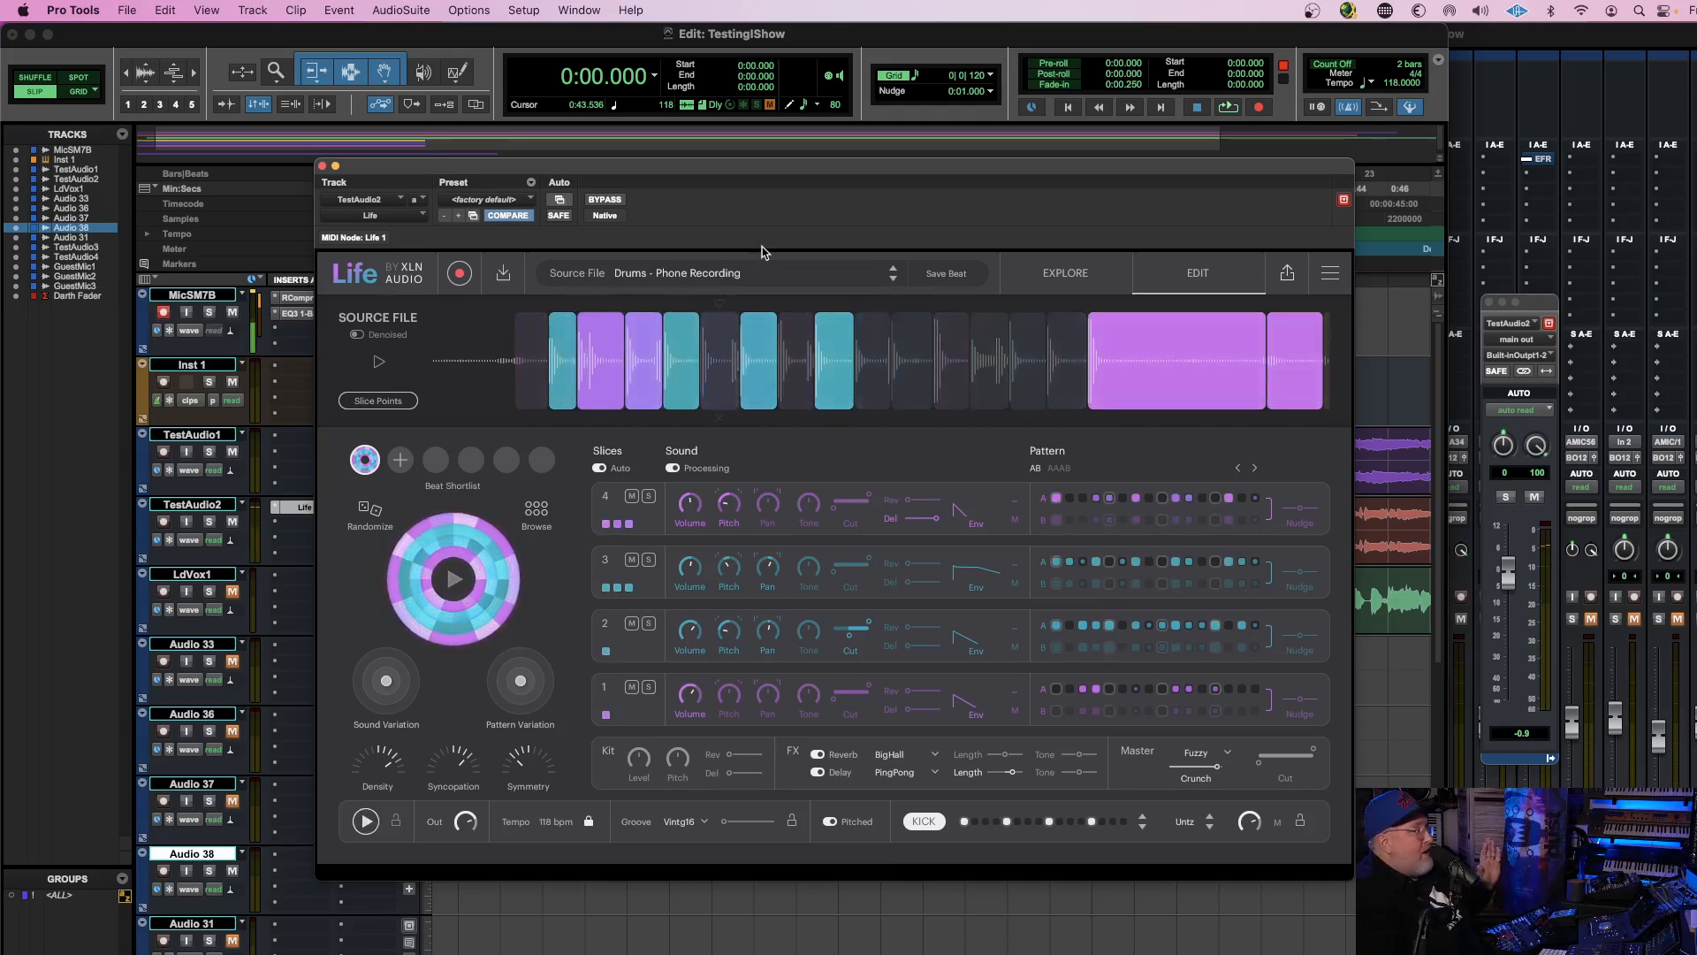
Preview the Ping Pong source file in the library and load it.
click(750, 278)
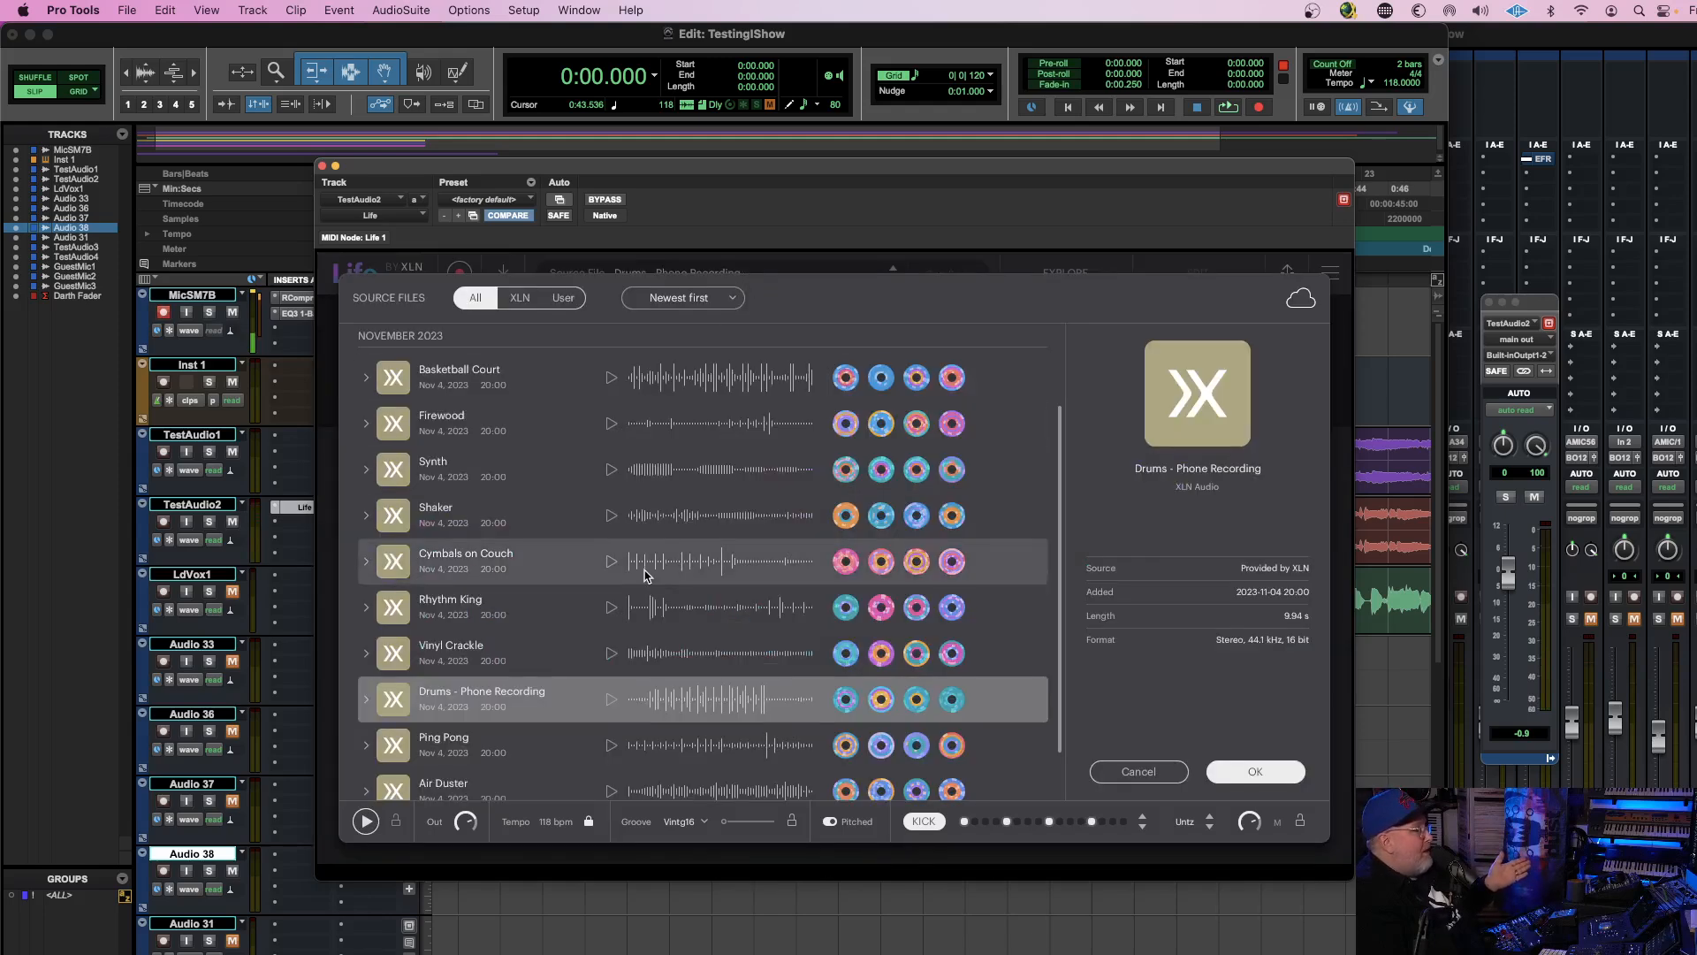
scroll(645, 576, down, 1)
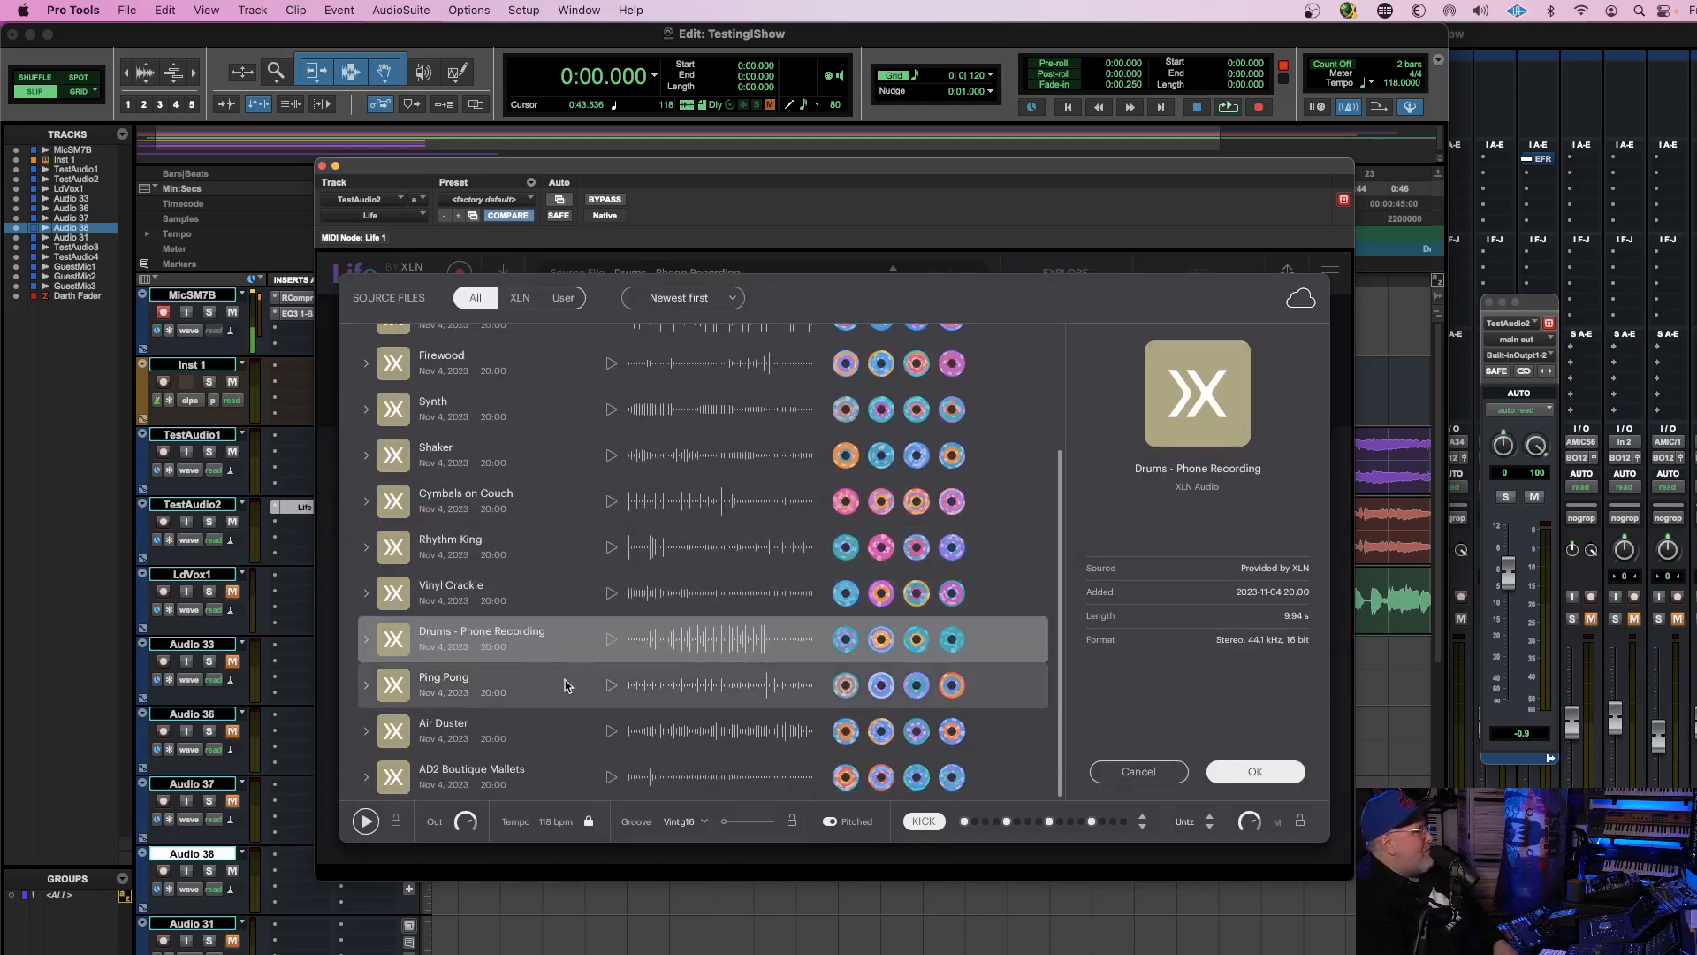
click(611, 687)
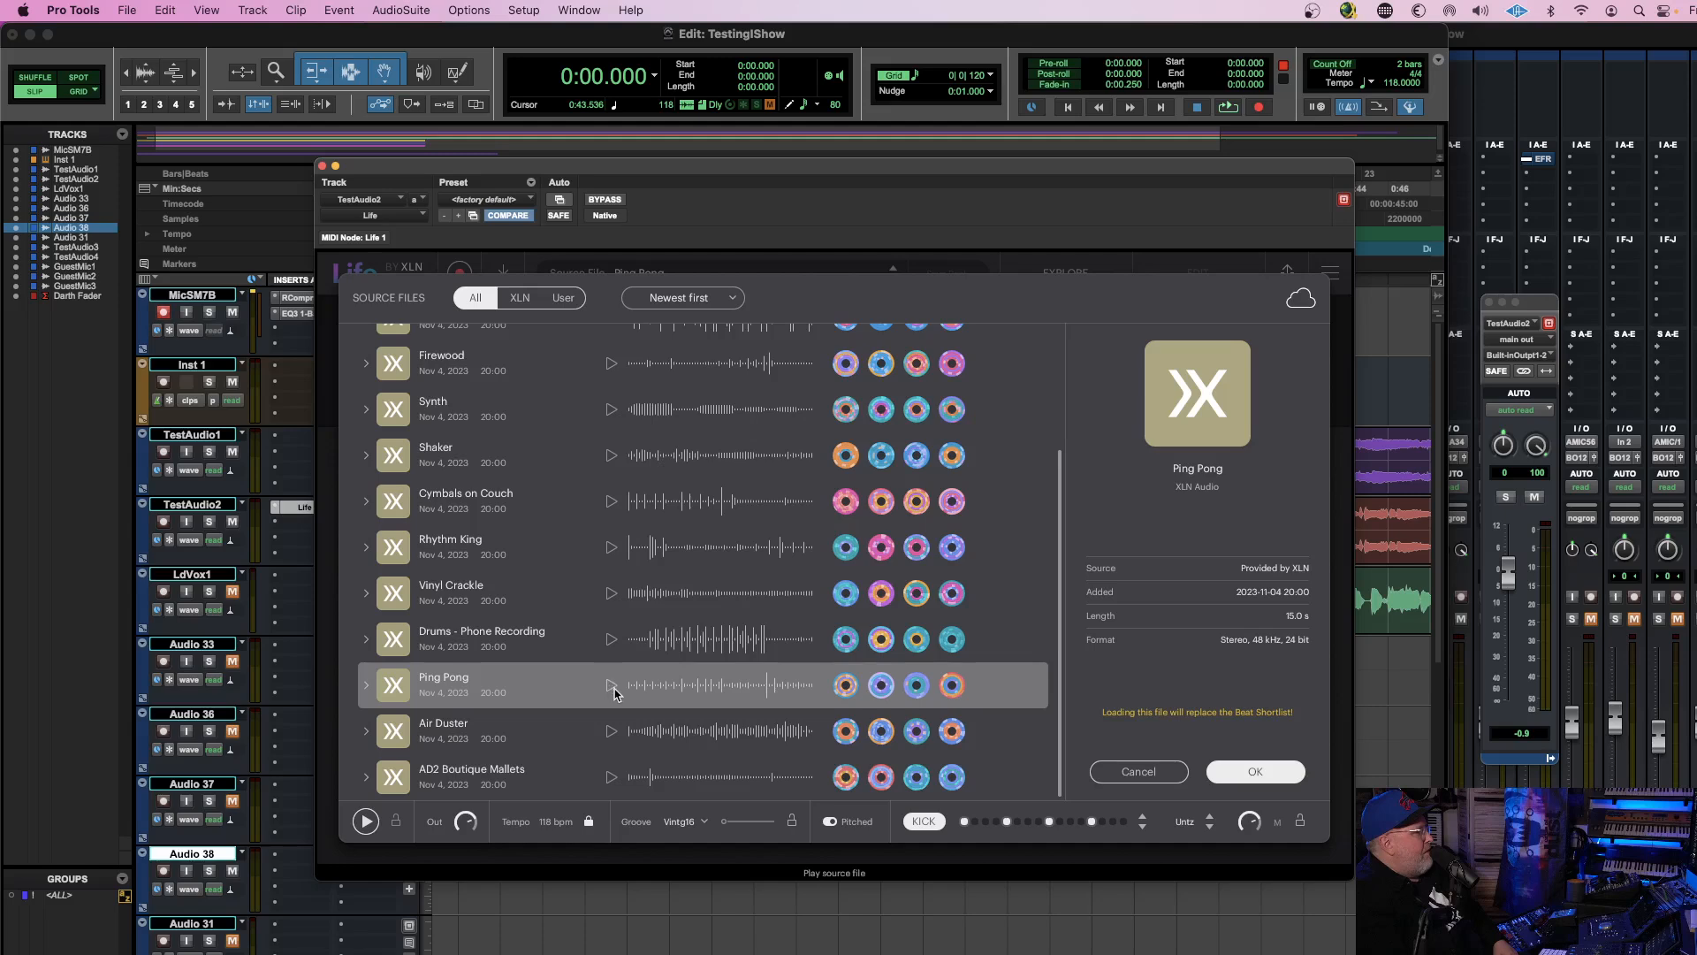
click(1256, 772)
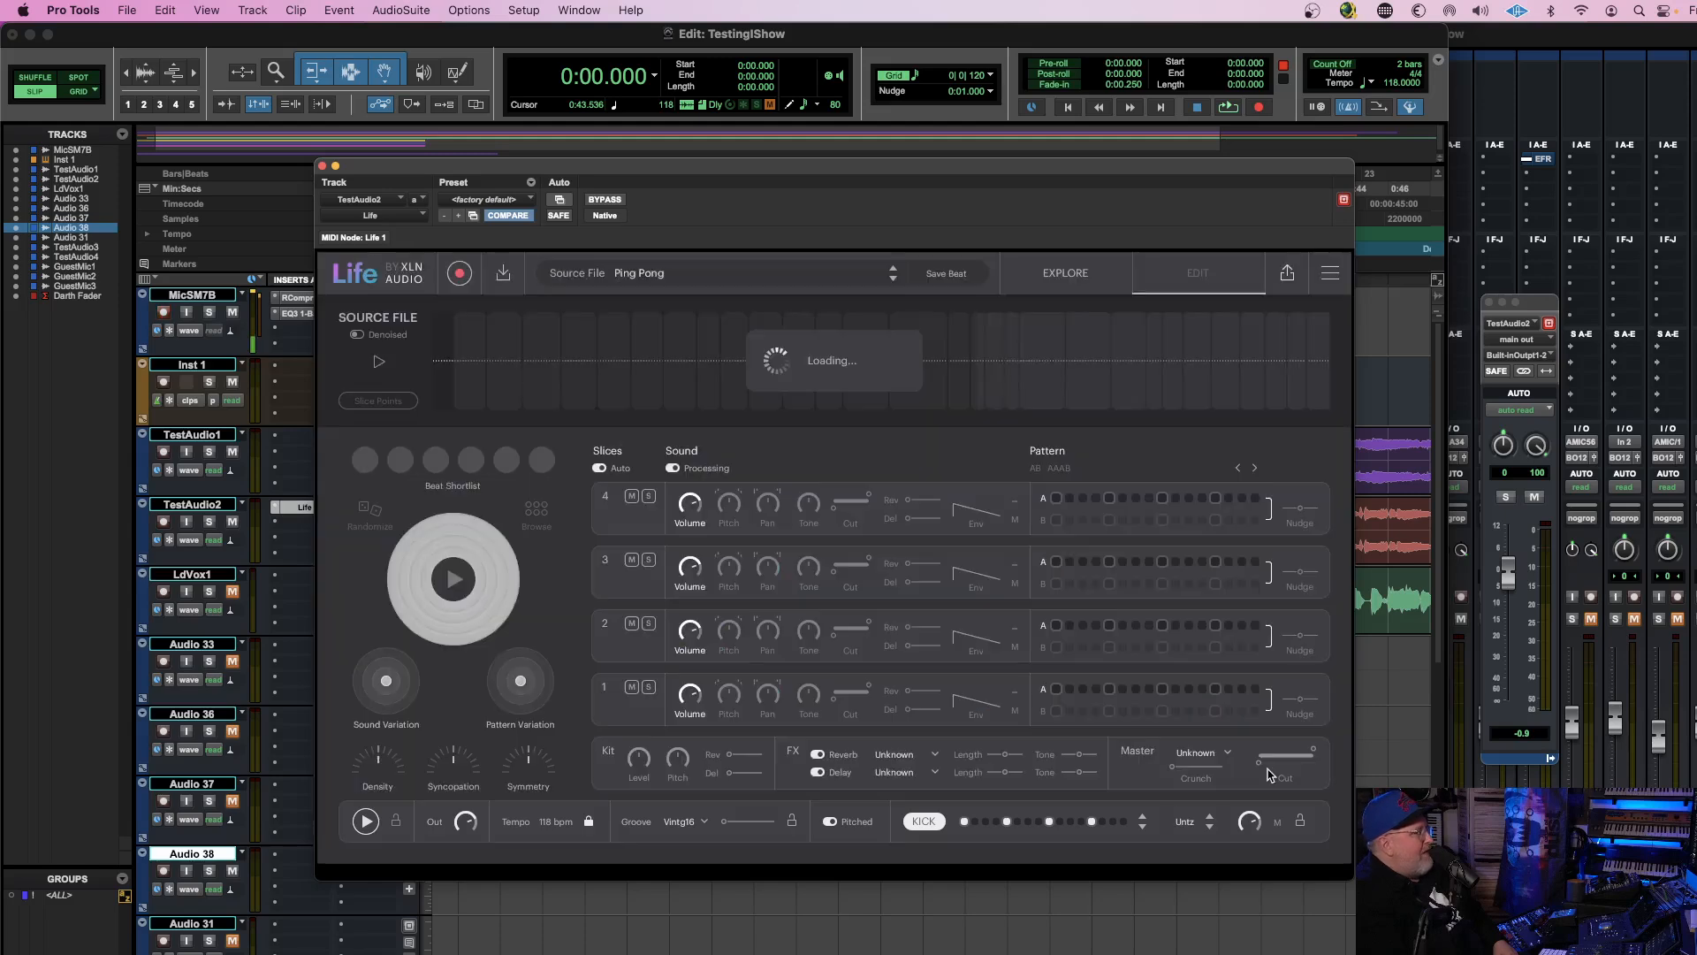
Audition the Ping Pong beat and set the output level to 4.3 dB while it plays.
click(455, 578)
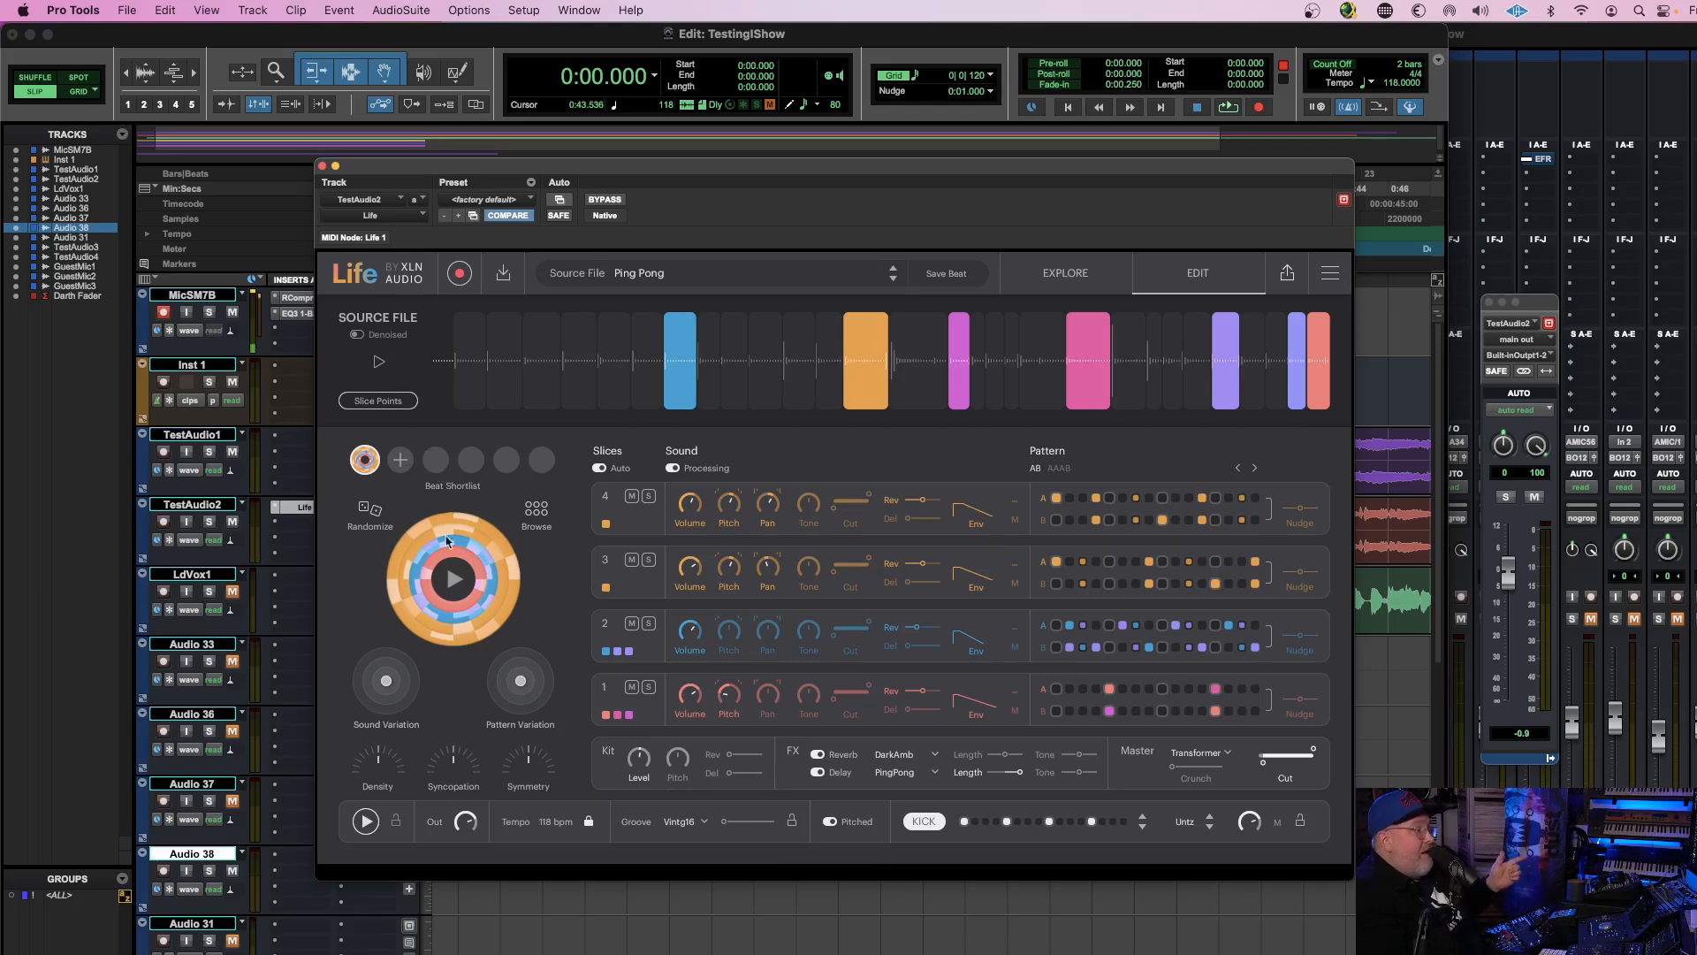
click(452, 582)
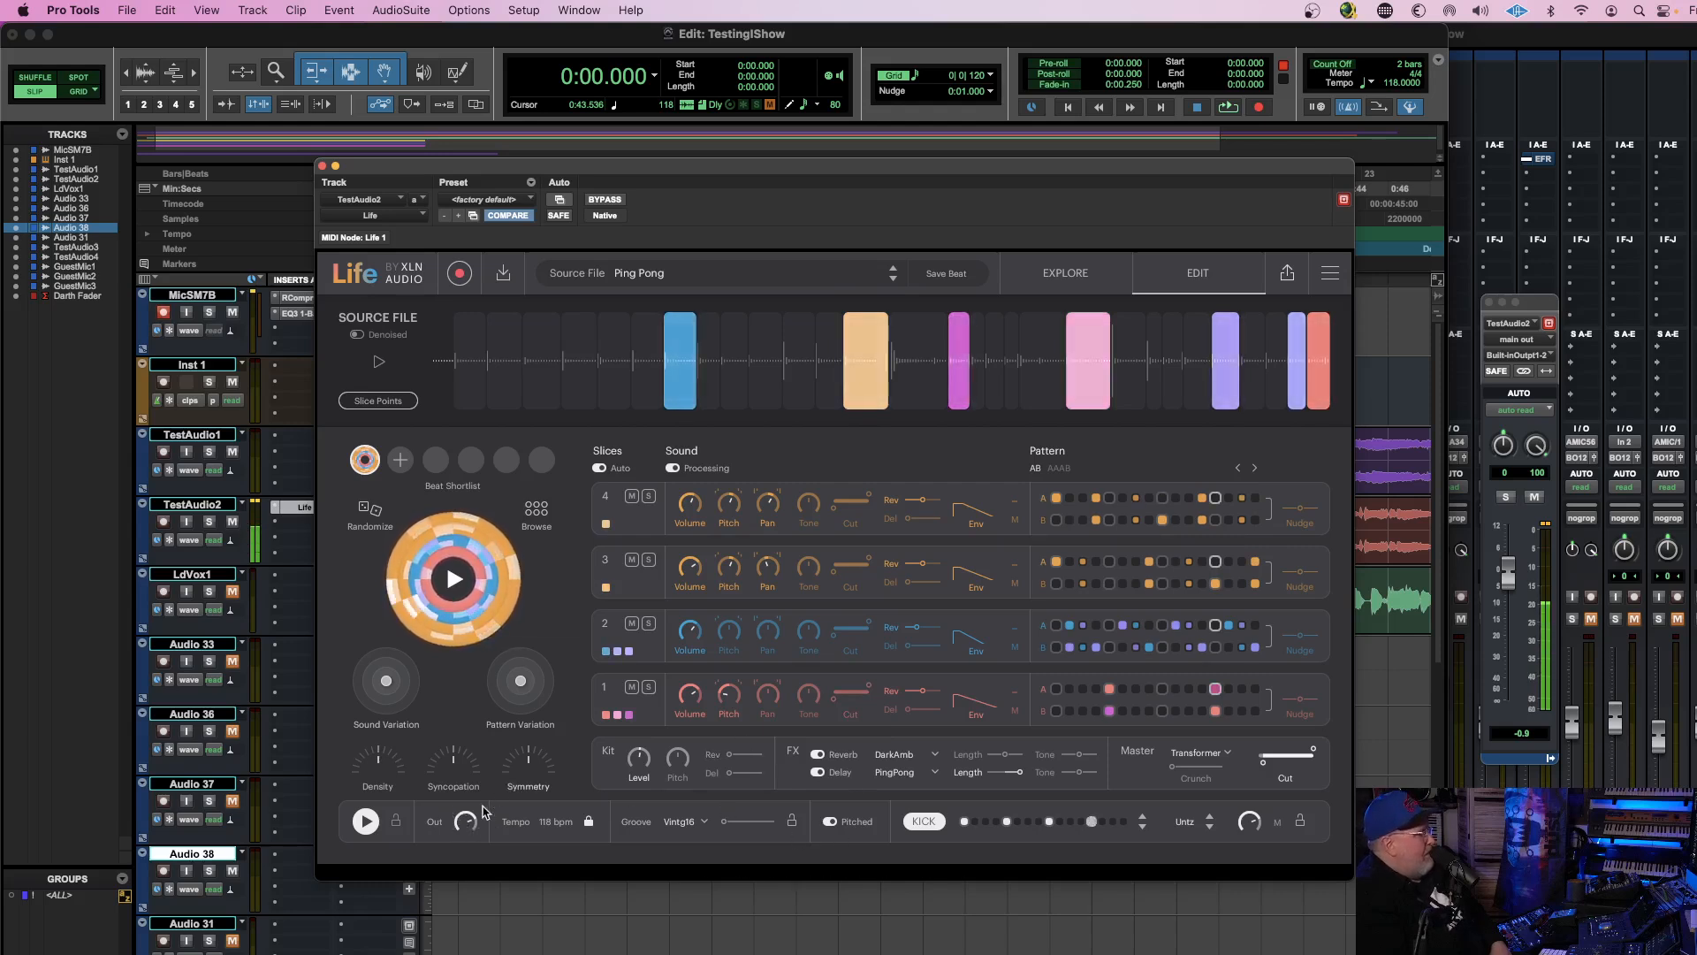
drag(467, 823, 467, 793)
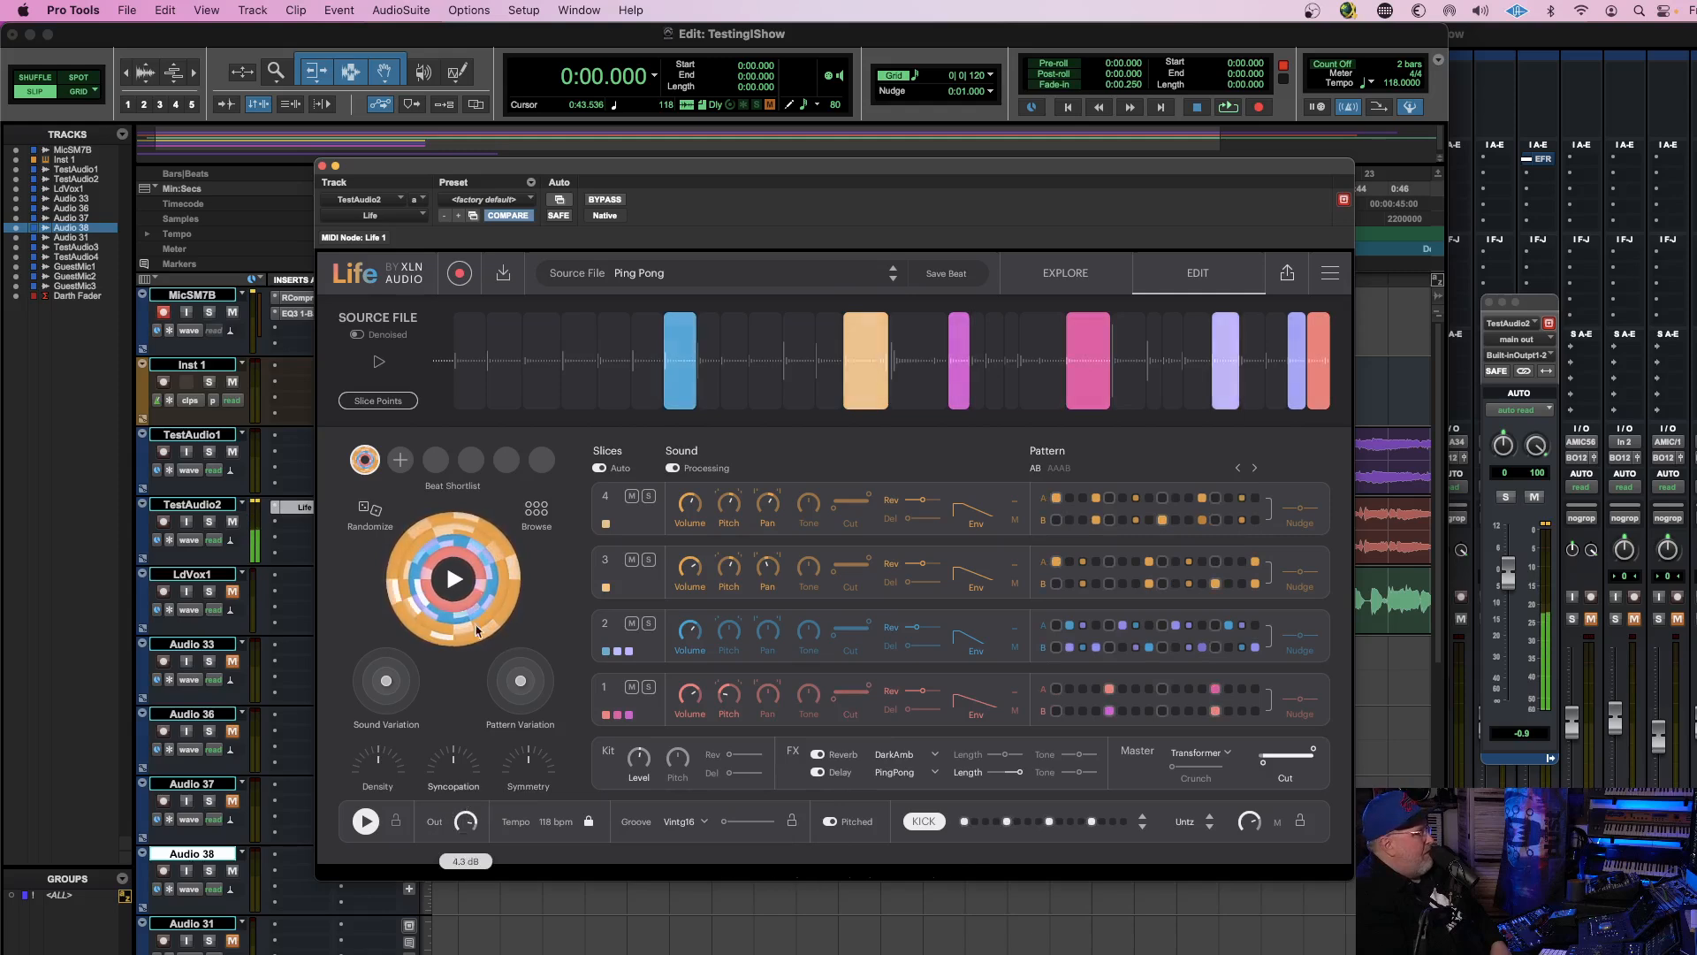
Shift the Pattern Variation and Sound Variation of the playing Ping Pong beat, and randomize the beat.
drag(520, 681, 510, 694)
drag(386, 681, 386, 662)
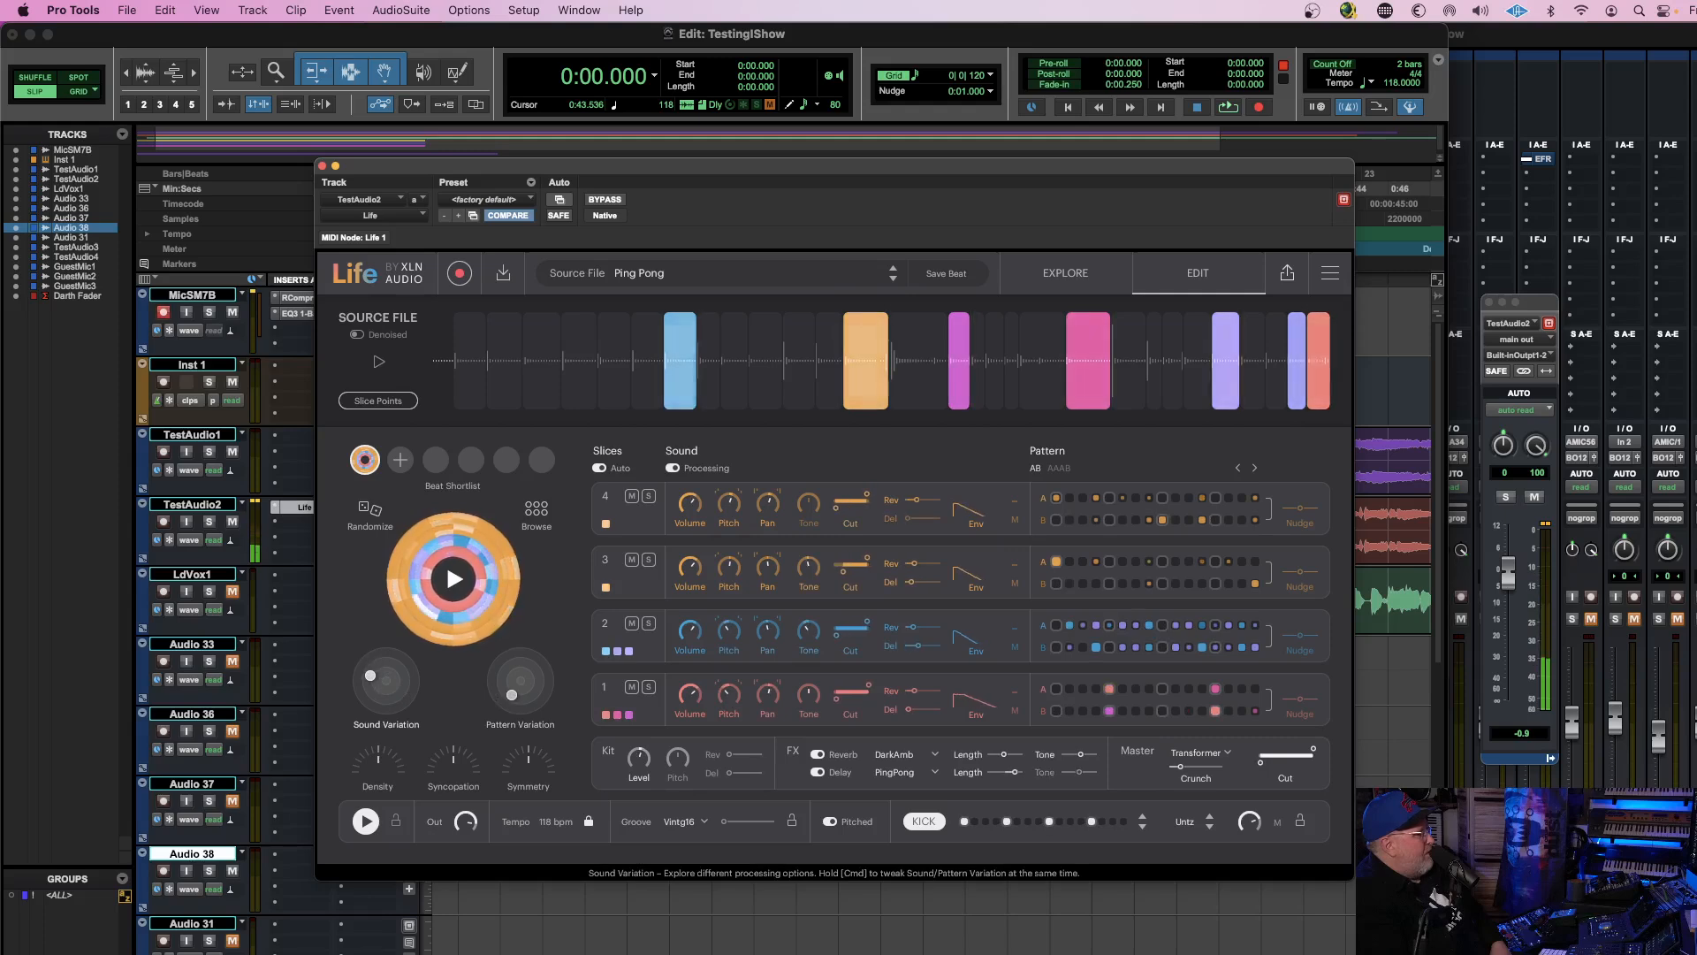
click(370, 513)
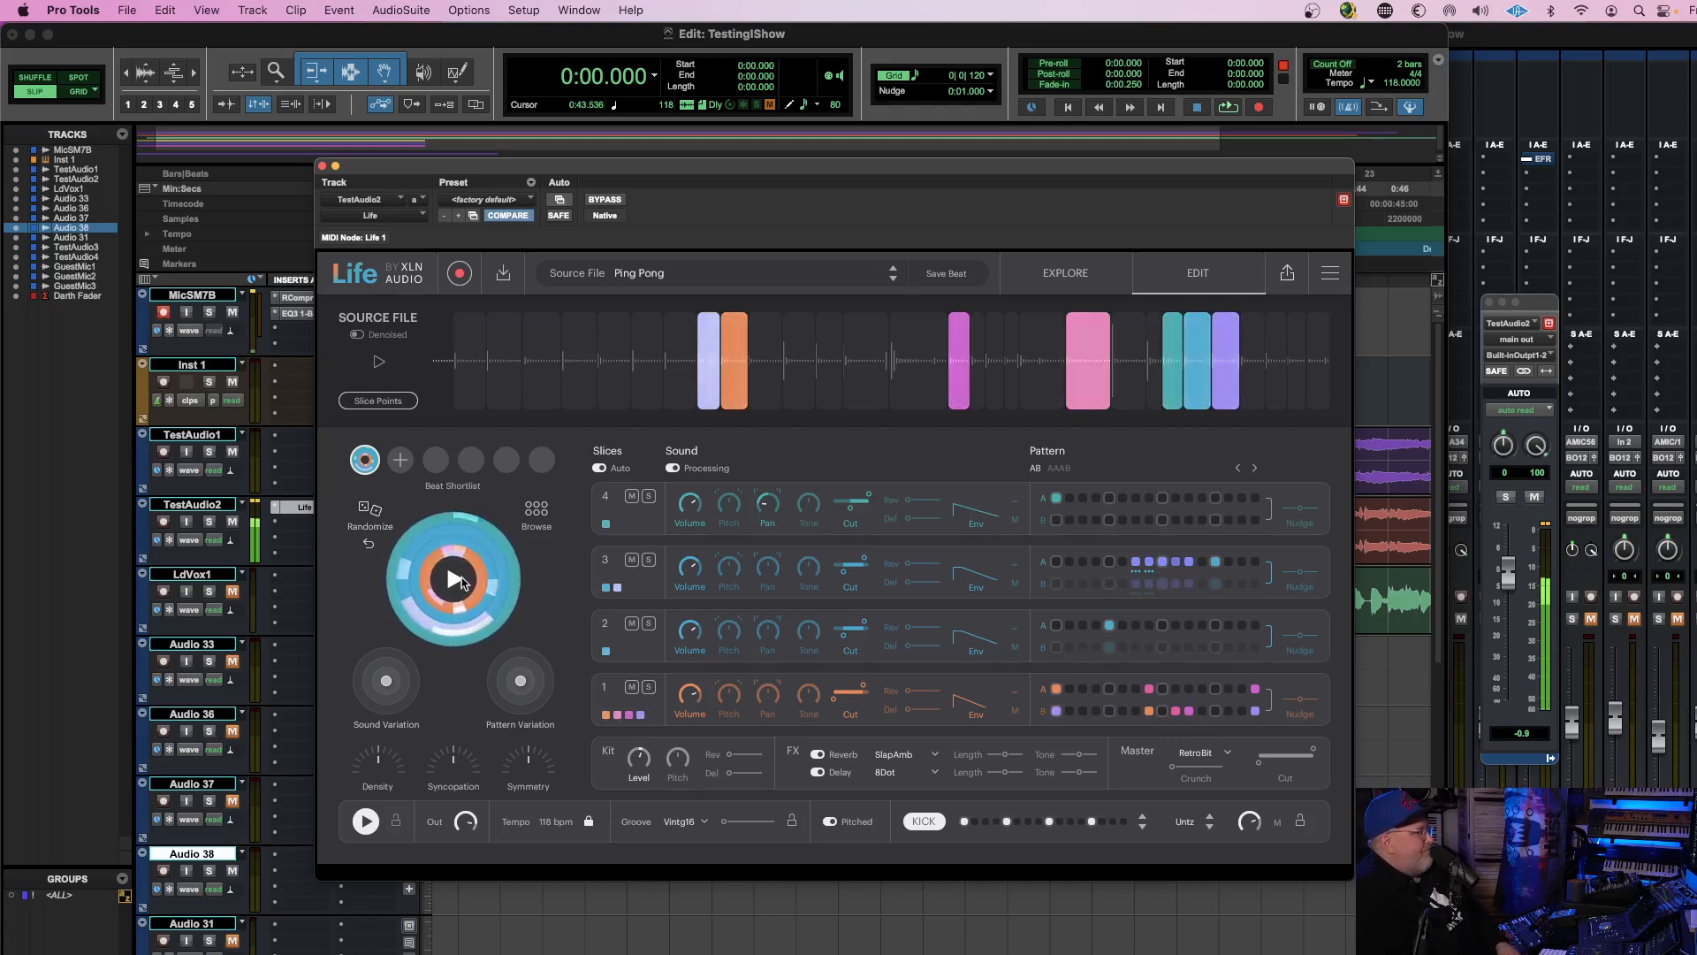
Audition two other Ping Pong beats in the Beat Browser and cancel to keep the randomized beat.
click(537, 513)
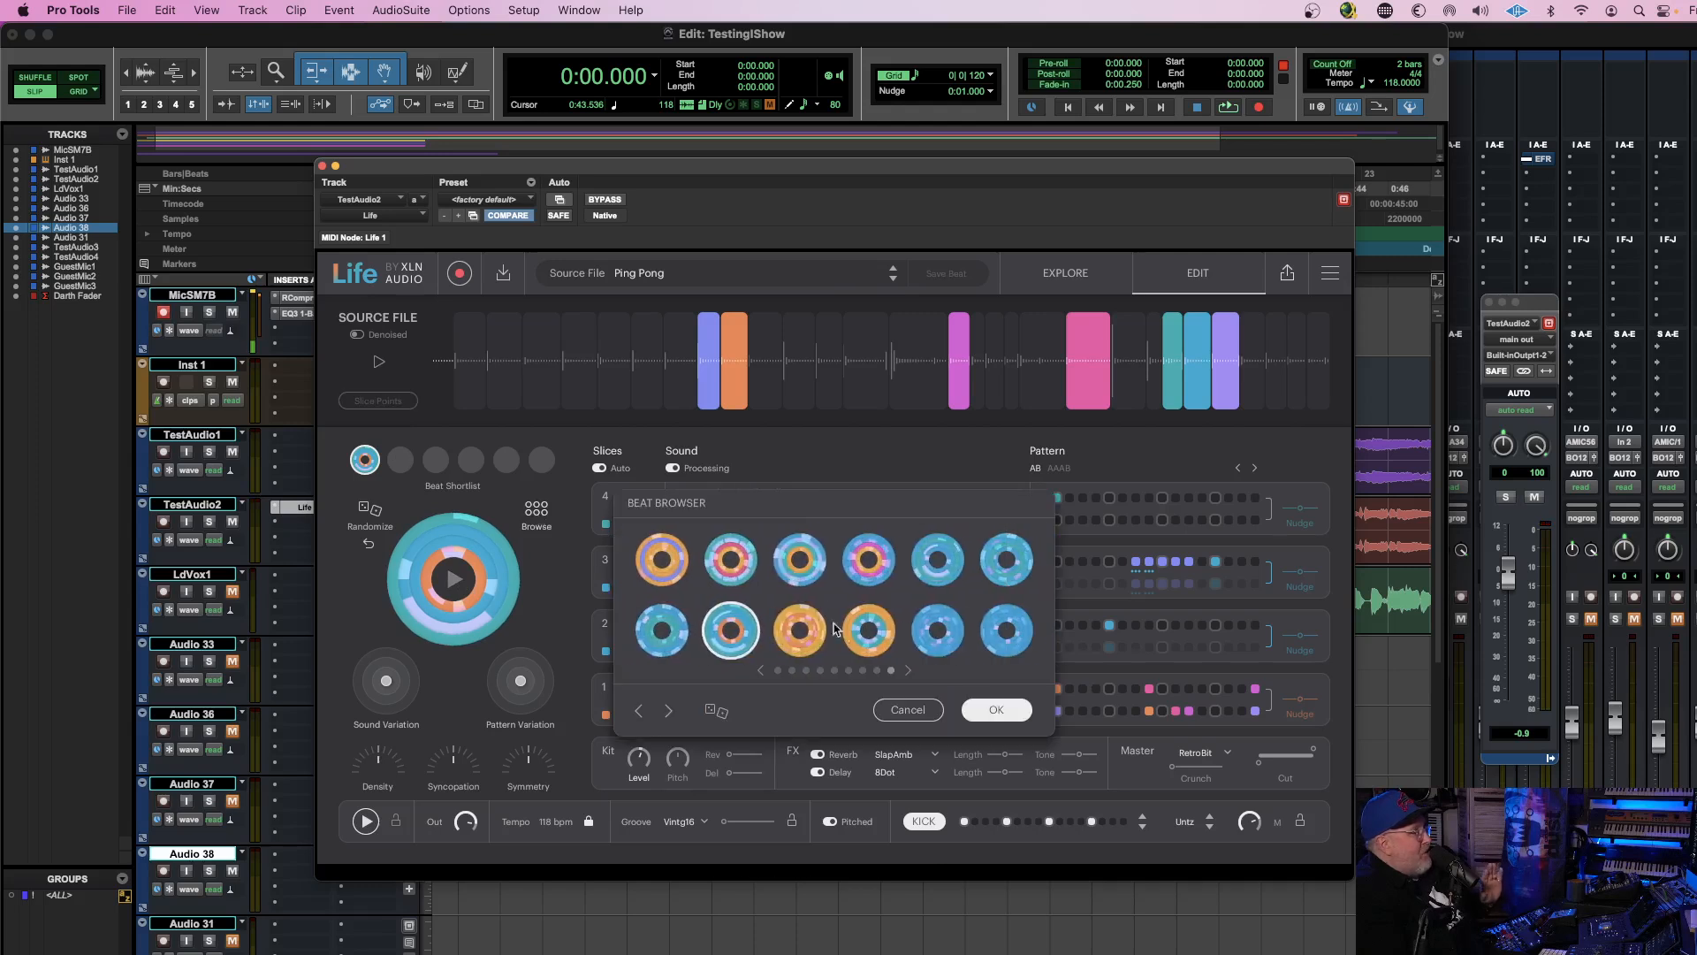
click(810, 633)
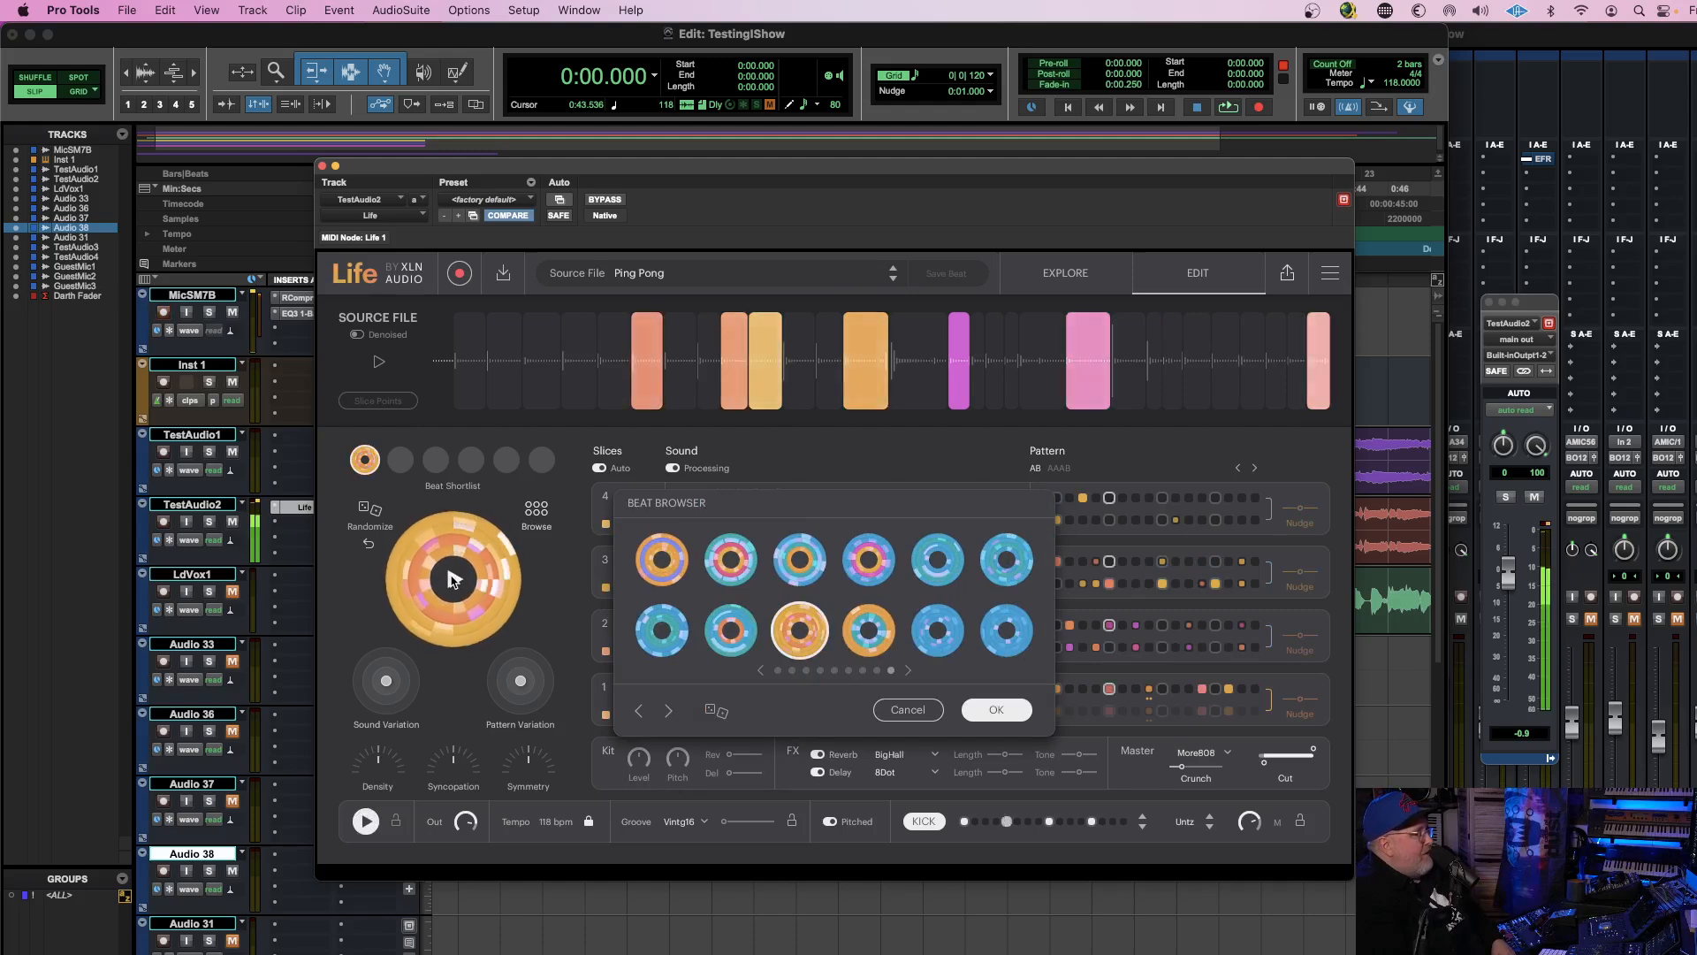
click(873, 631)
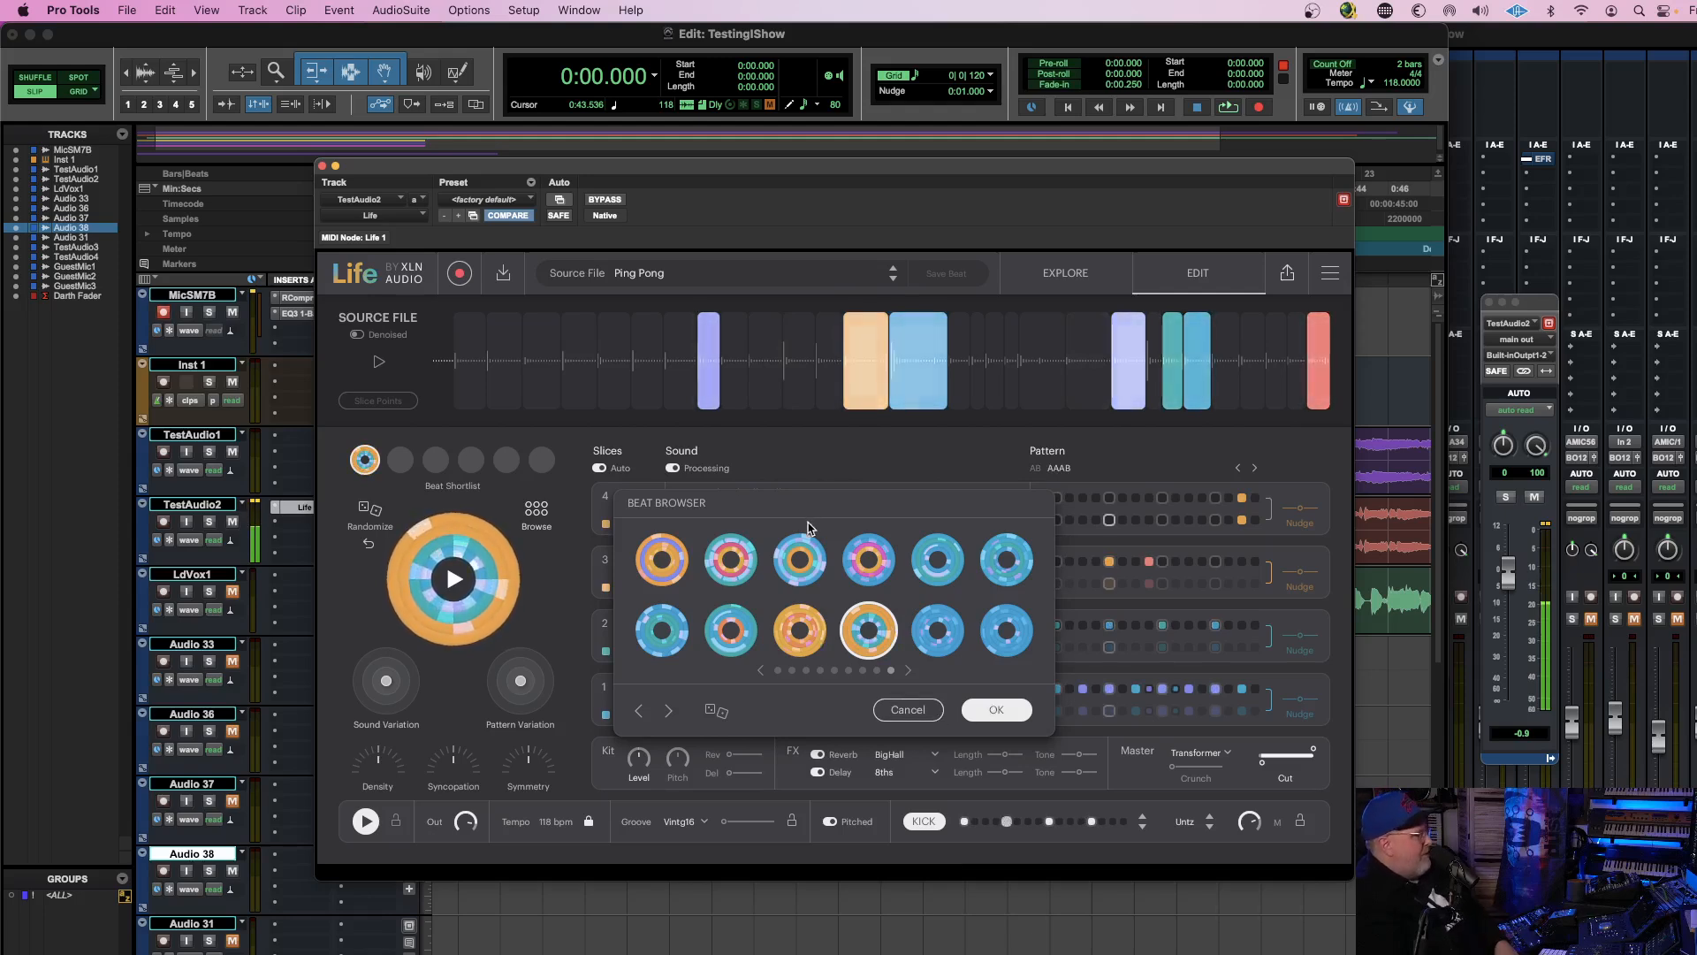
click(904, 707)
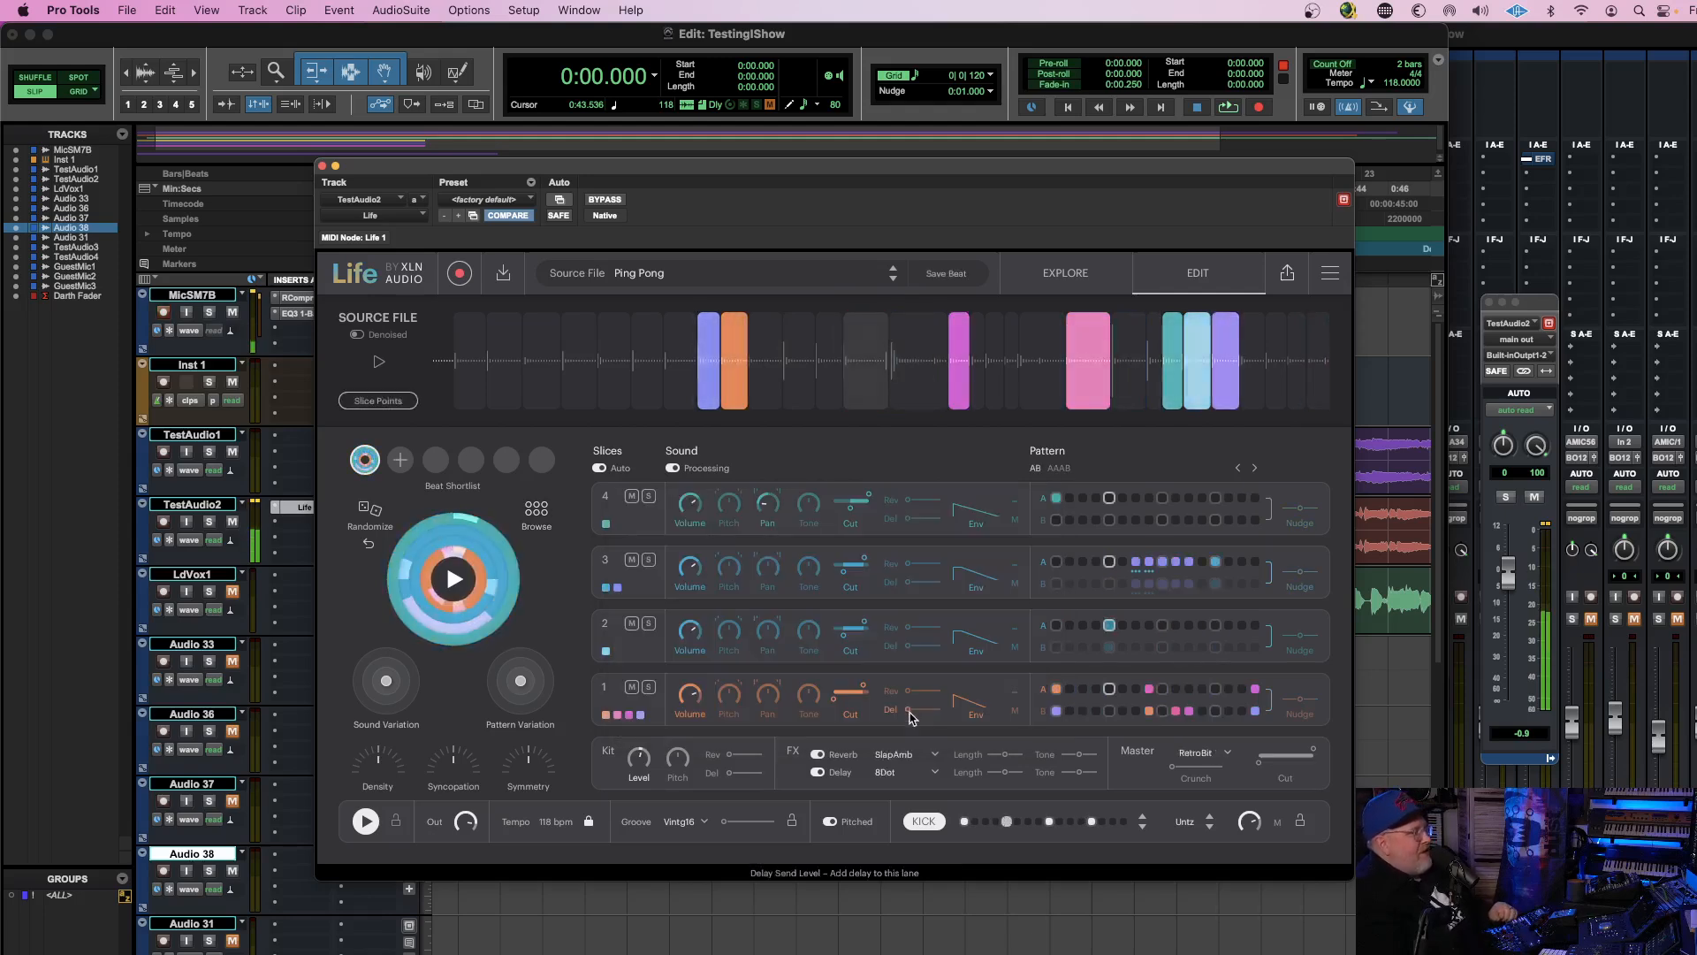
Raise lane 4's reverb send and reshape the lane envelopes, with lane 3's hold time at 340 ms.
drag(908, 500, 979, 492)
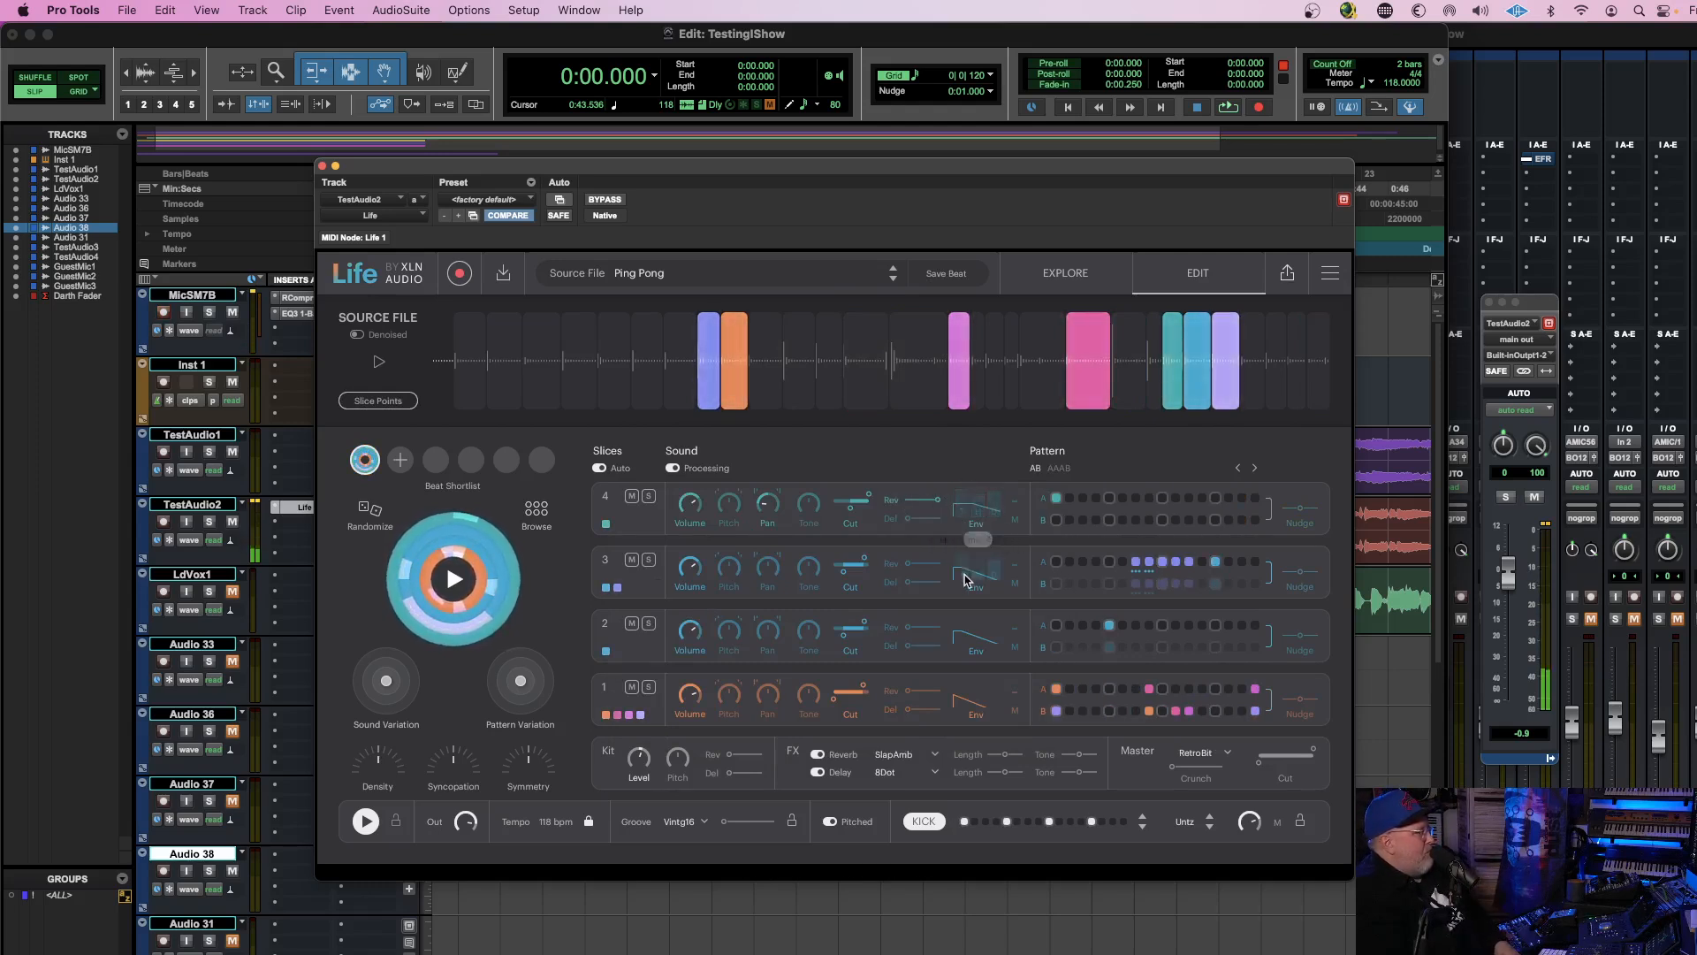
drag(978, 574, 978, 557)
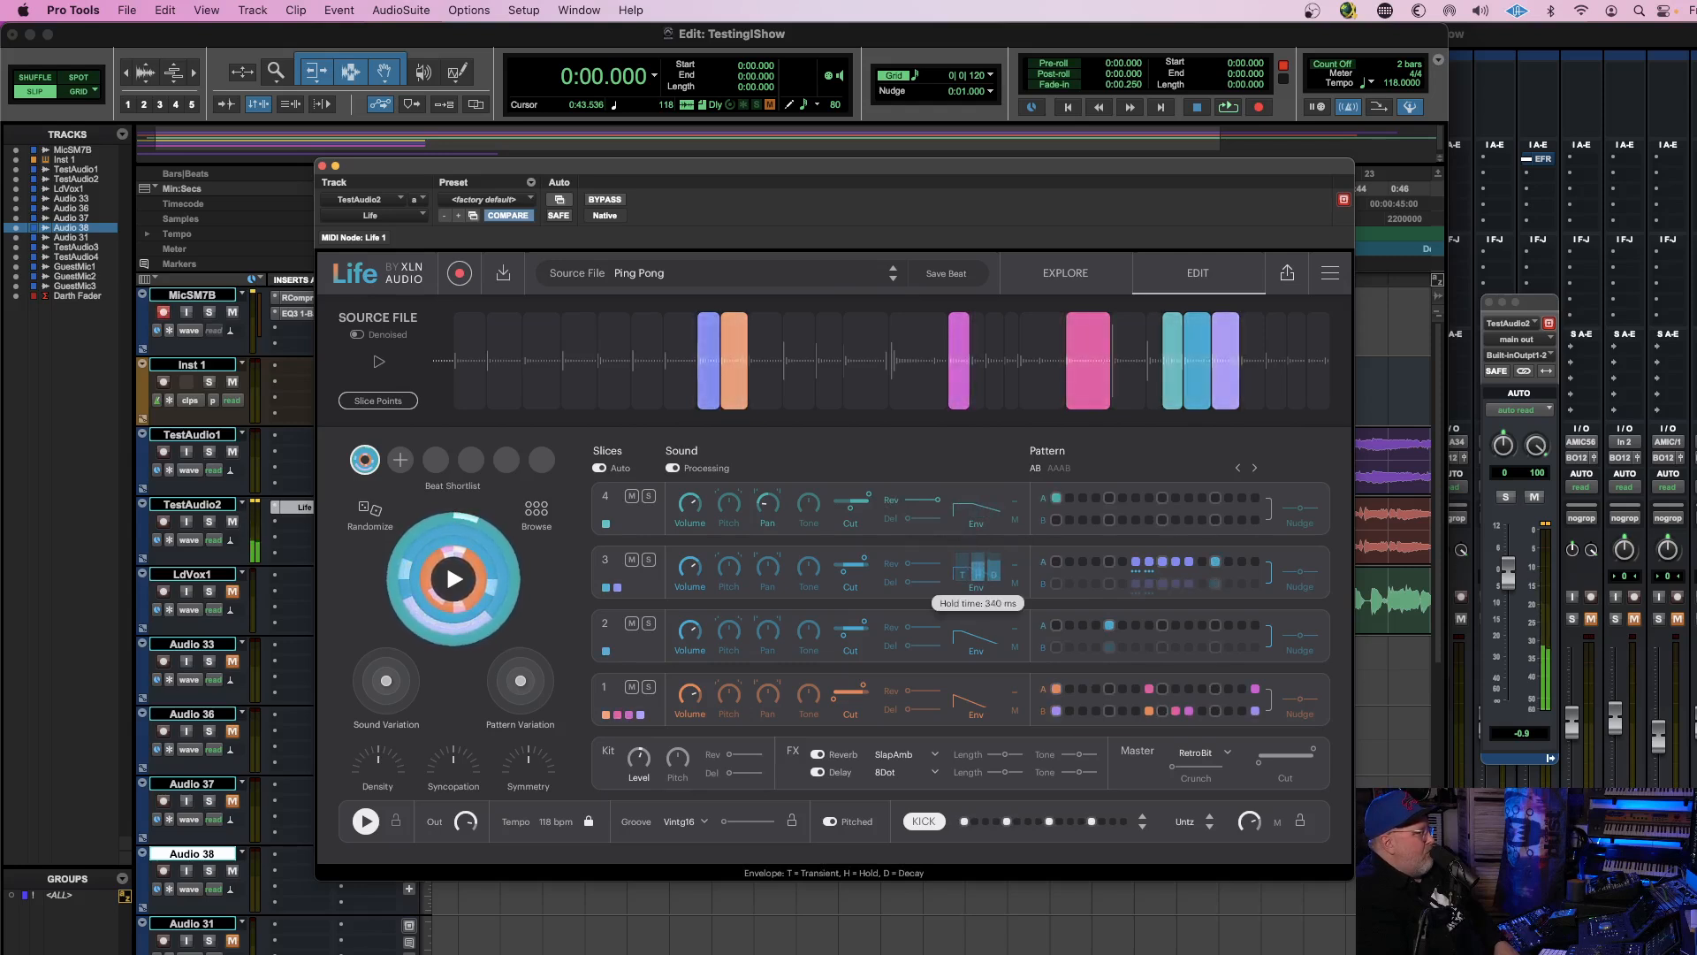
drag(964, 636, 965, 677)
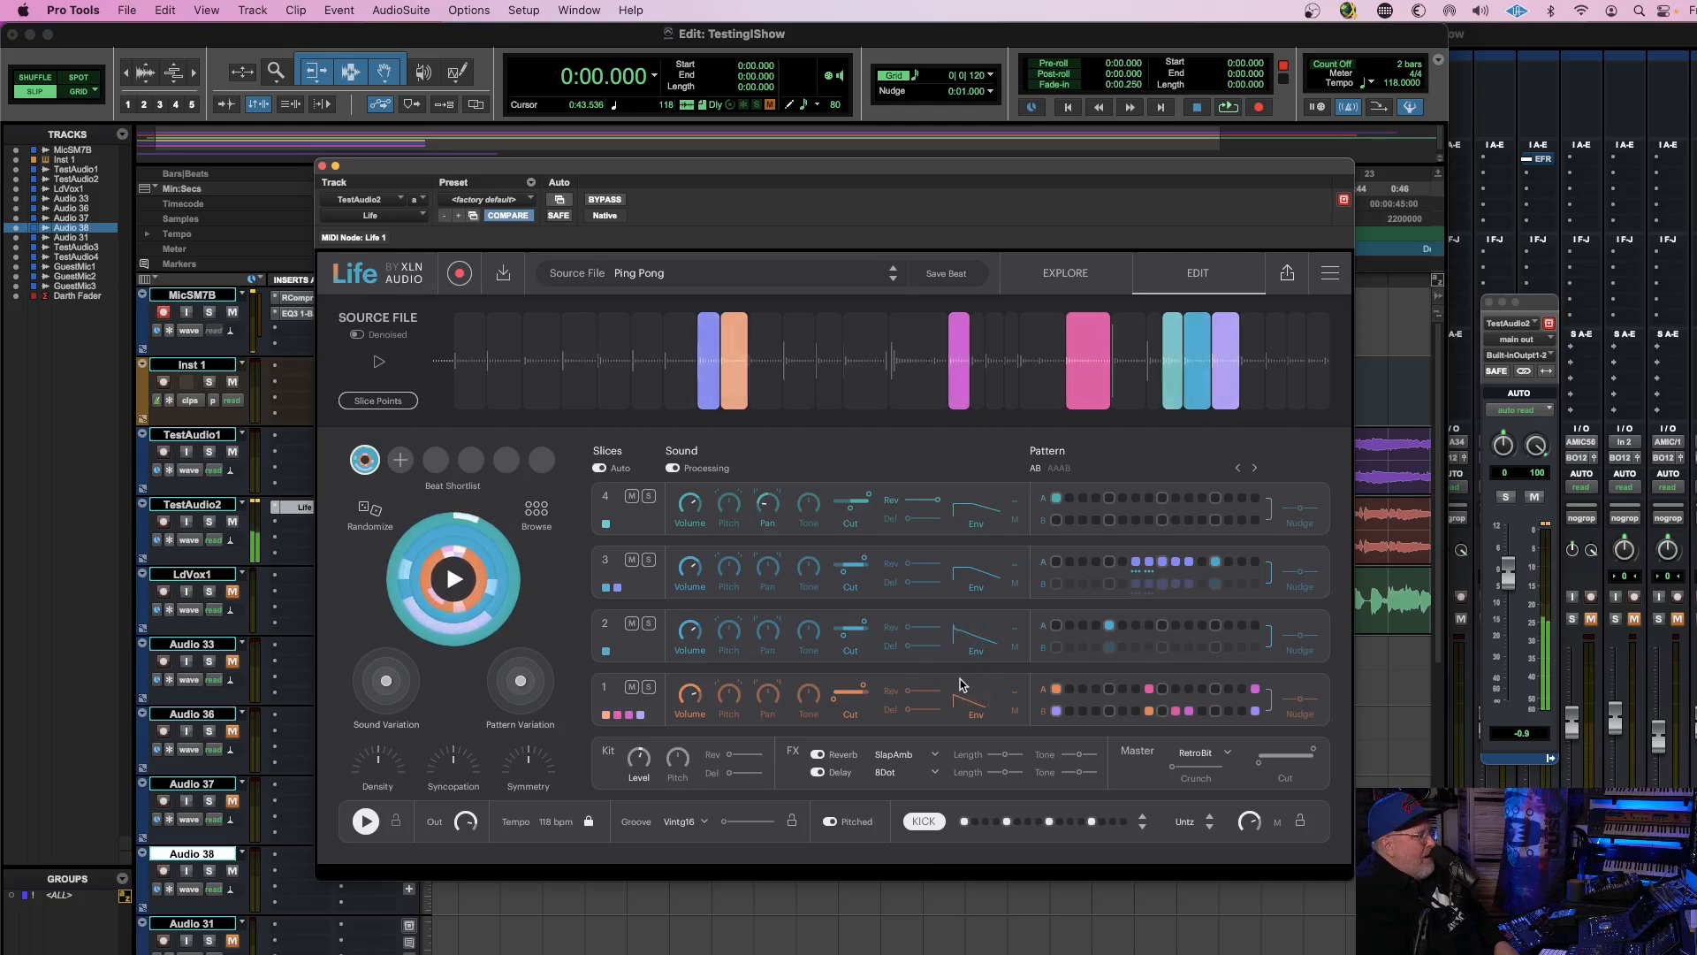
mouse_move(961, 693)
mouse_down()
mouse_move(961, 720)
mouse_move(962, 693)
mouse_up()
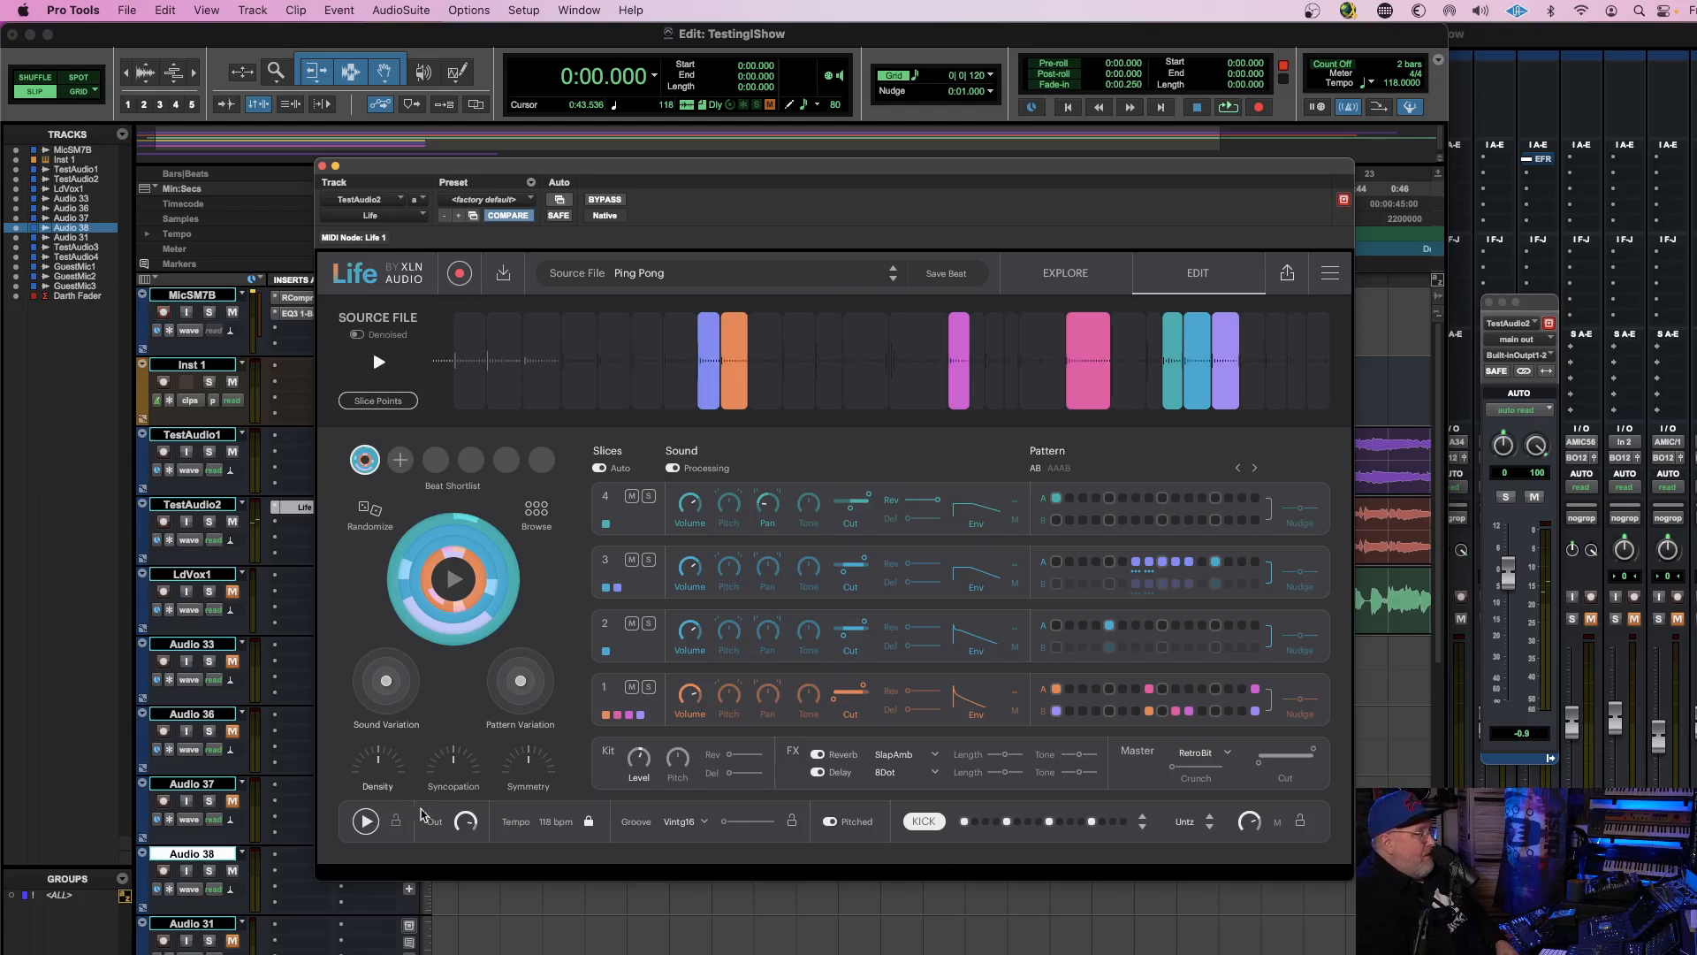
Raise the output level to 10.0 dB while the original Ping Pong source file plays.
drag(461, 824, 462, 822)
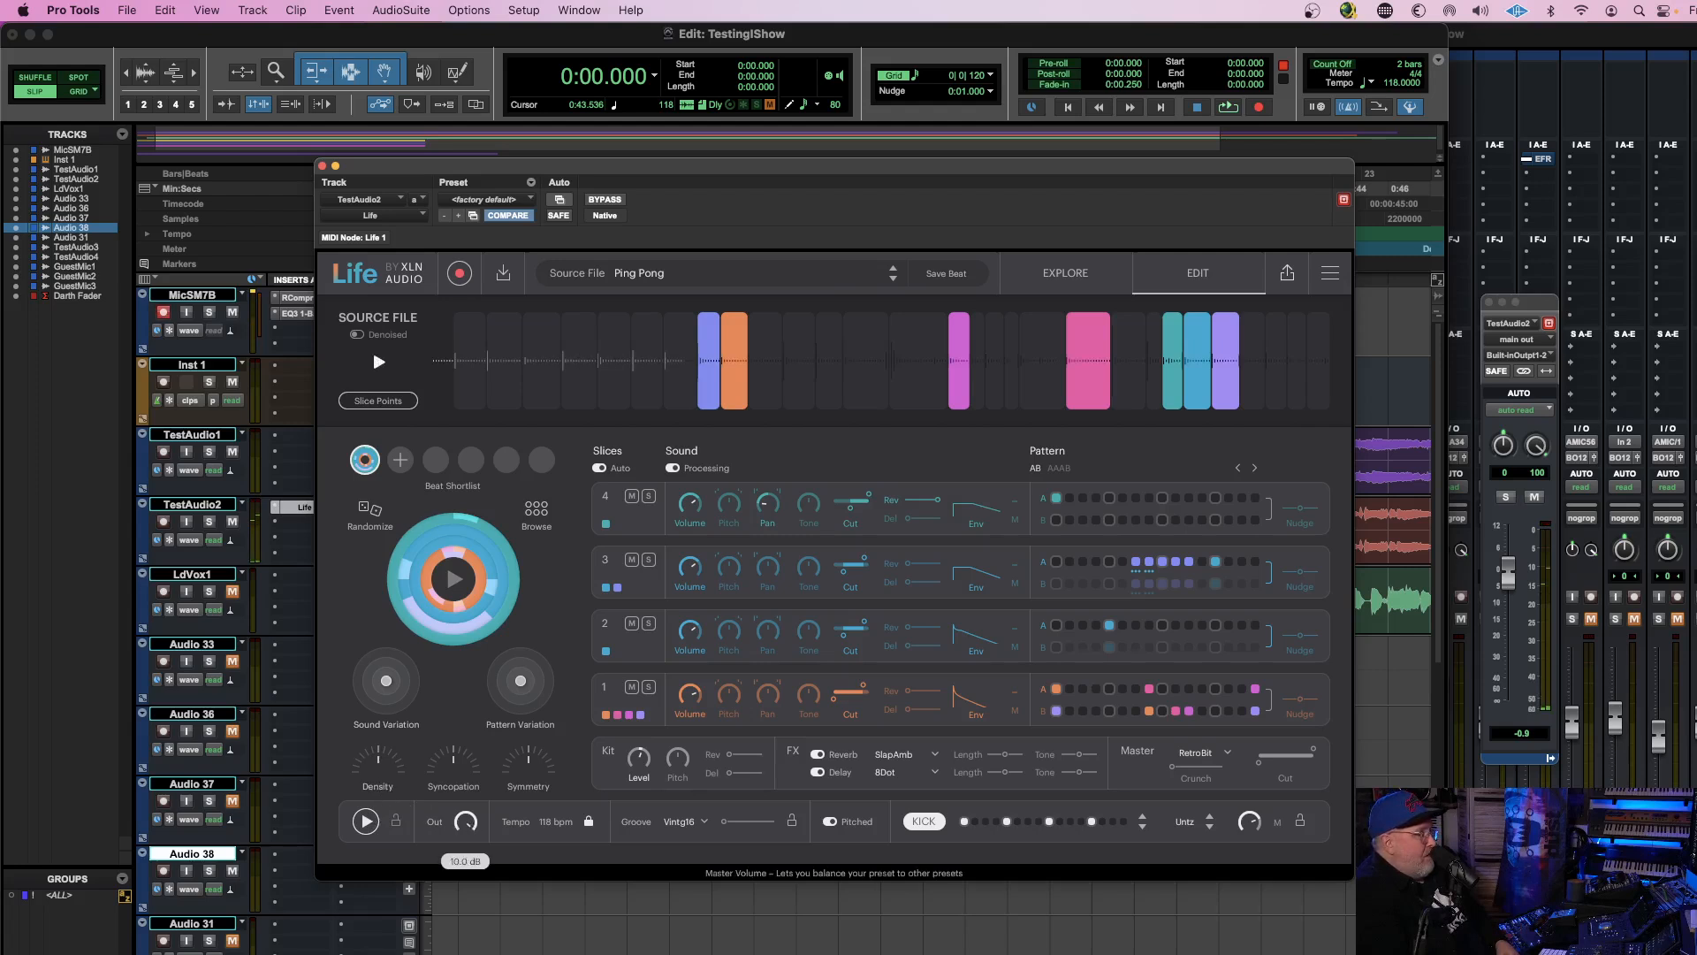
drag(472, 824, 472, 822)
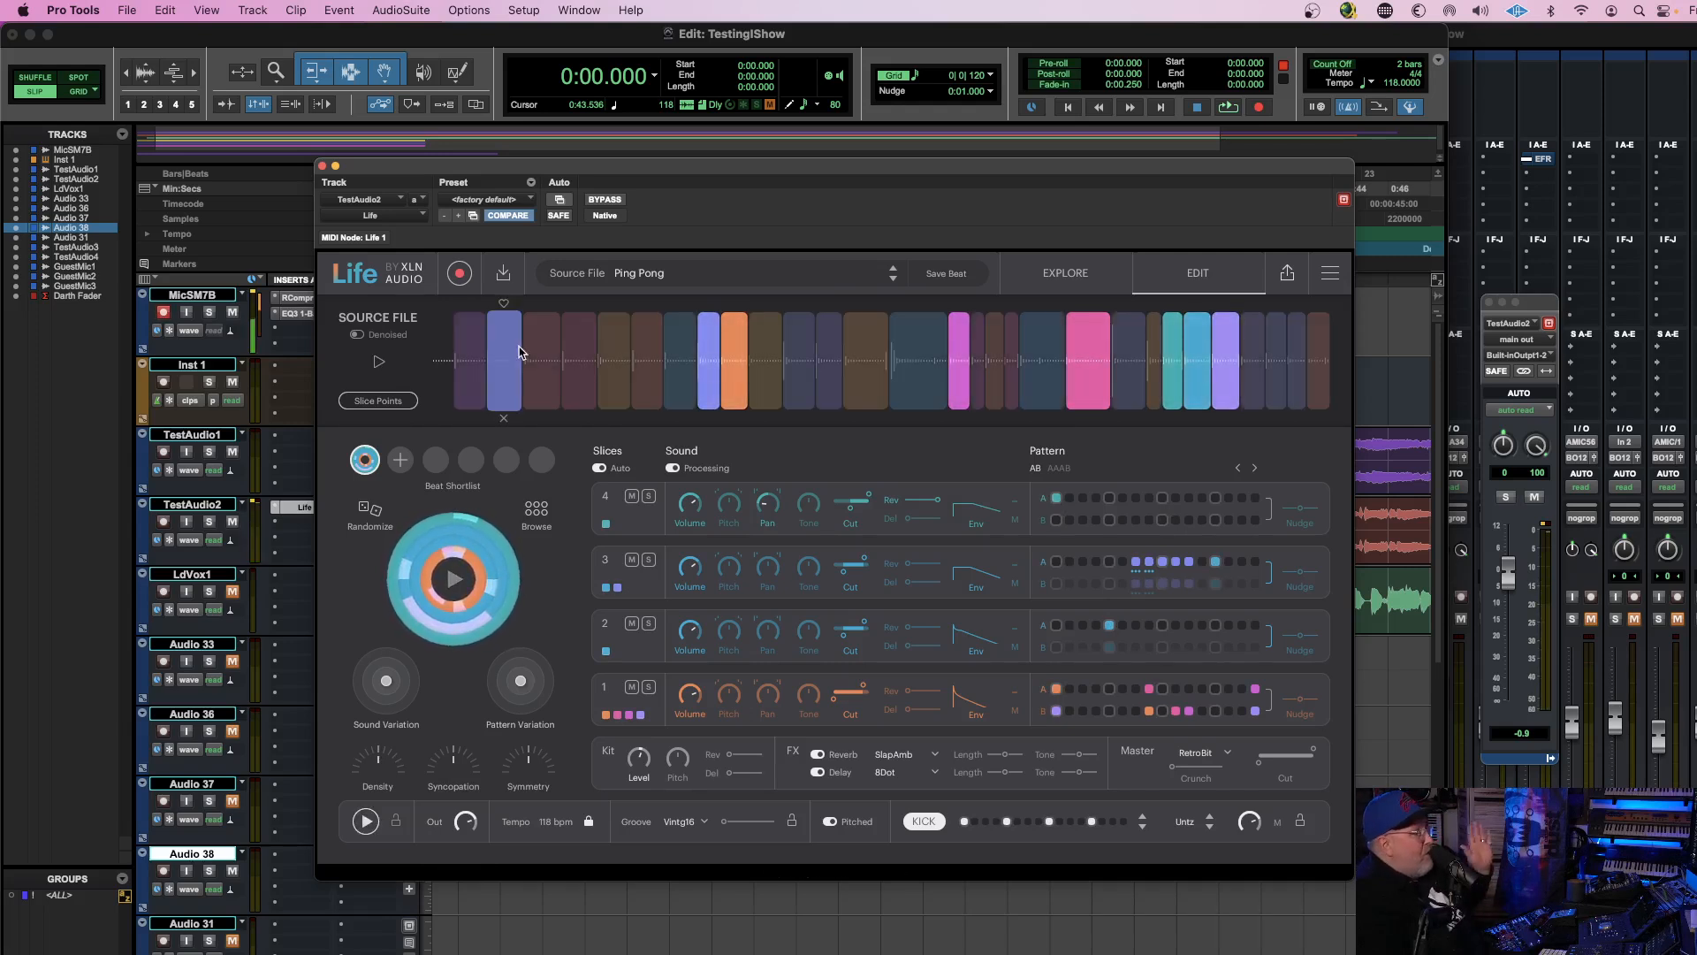
Load the Air Duster source file from the library and play its original recording and generated beat.
click(566, 272)
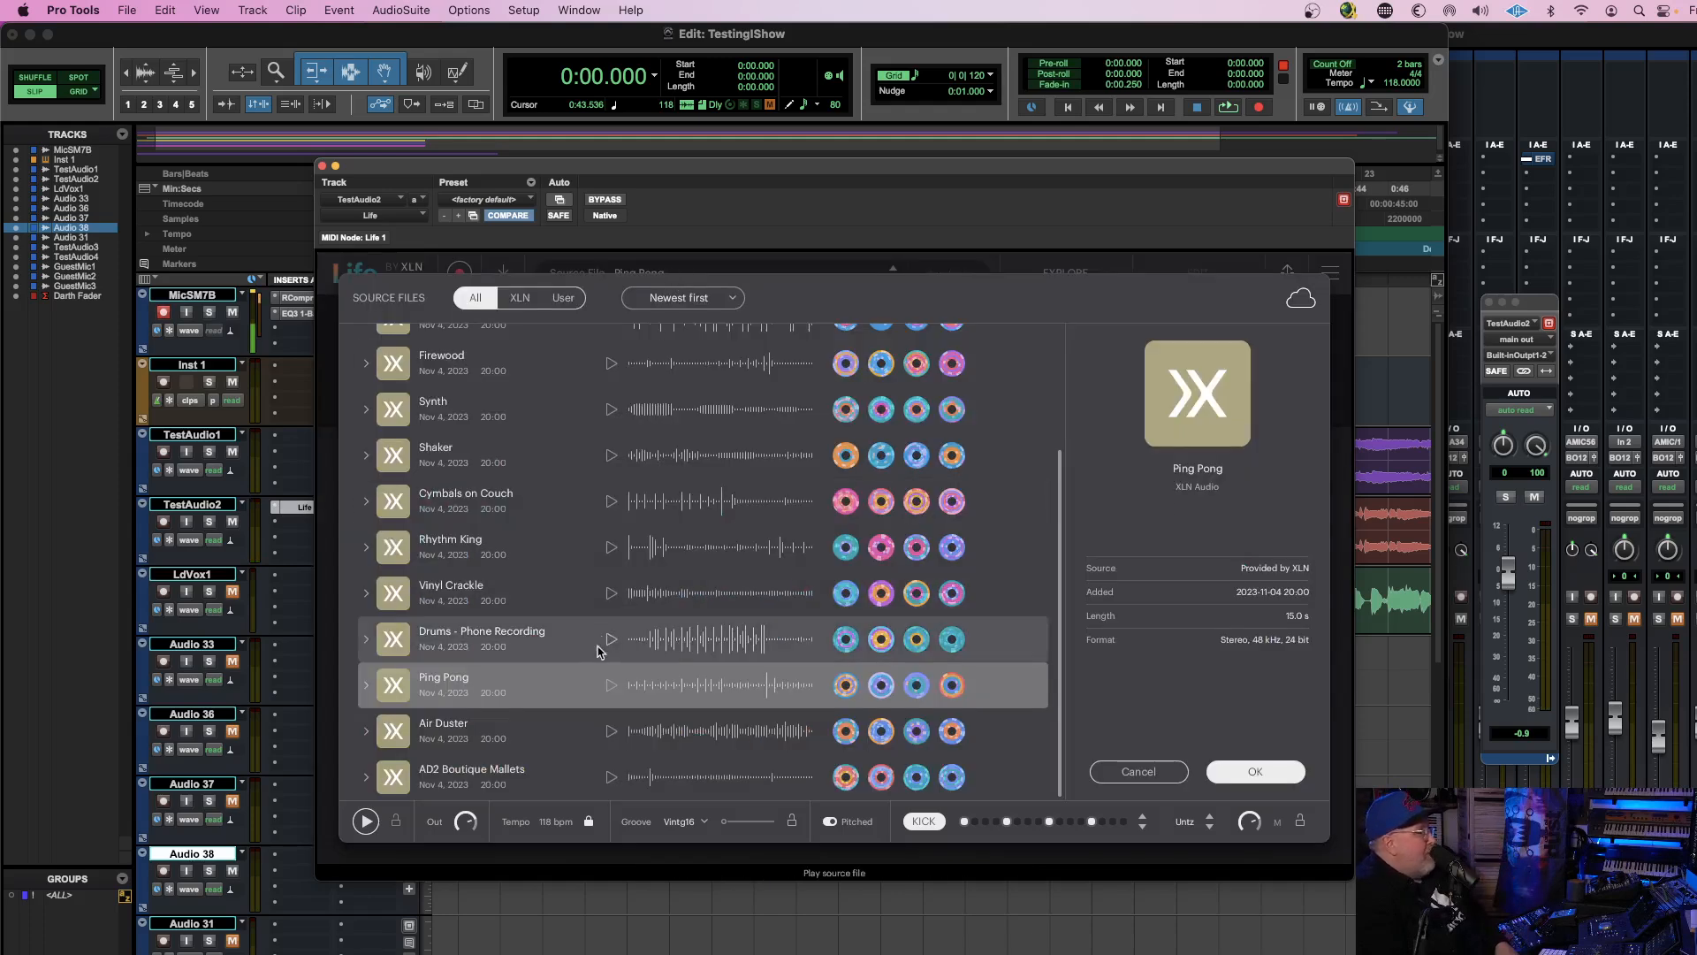
click(608, 735)
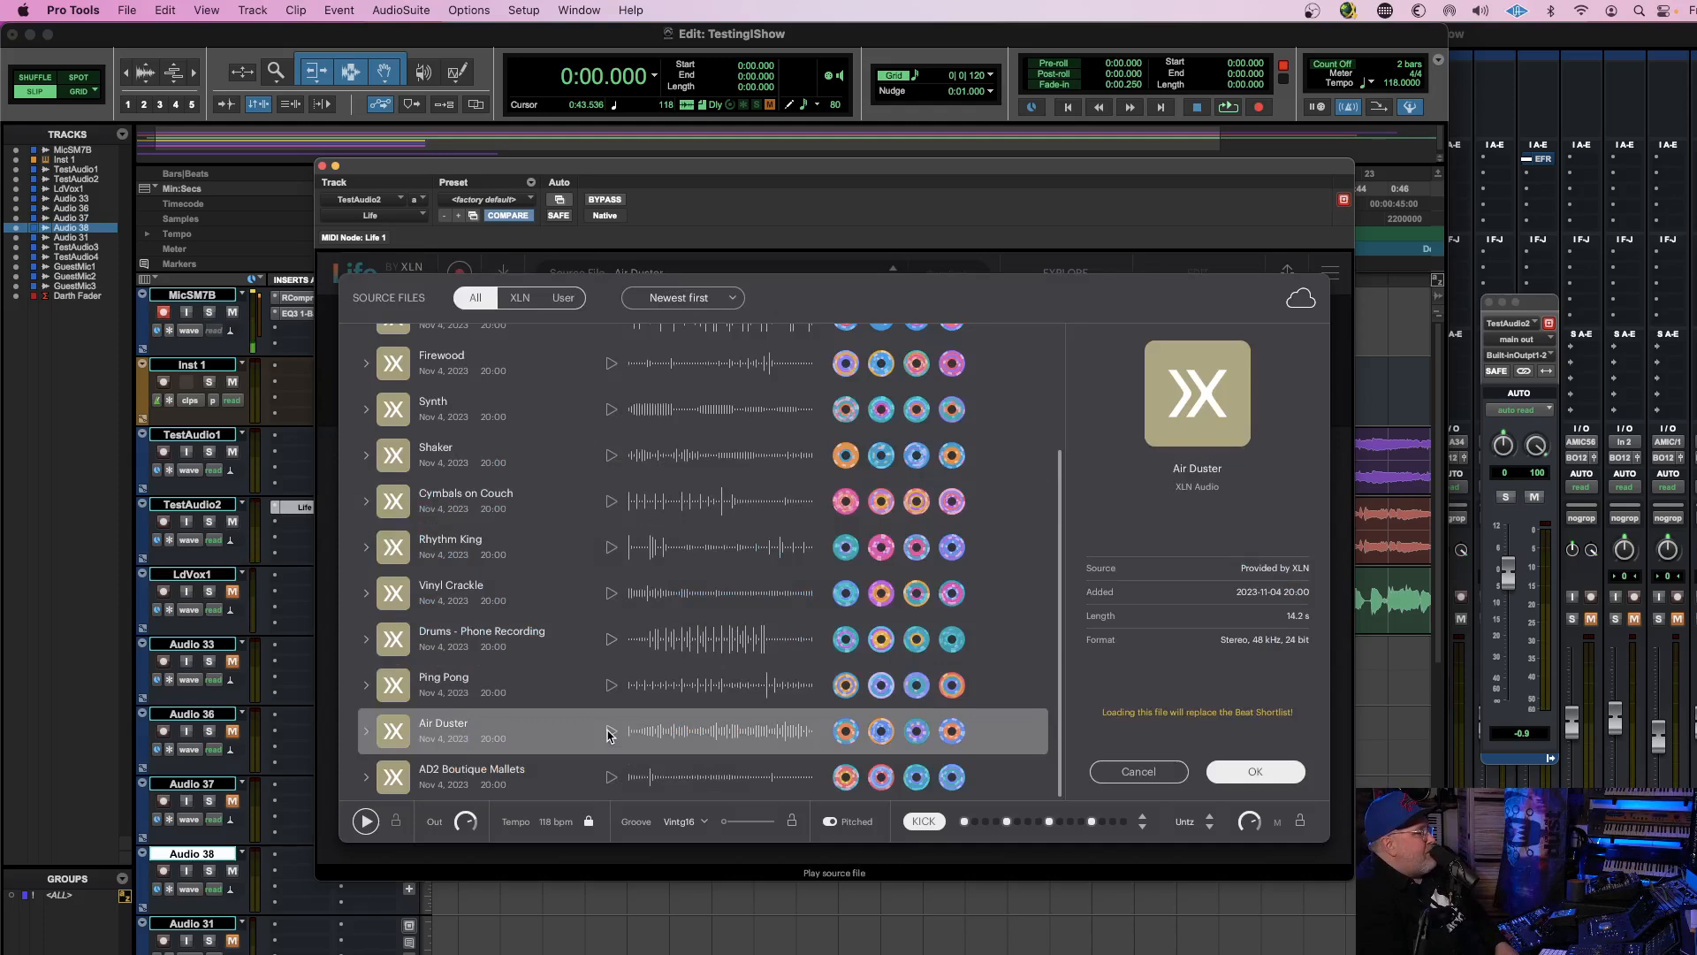
click(1257, 772)
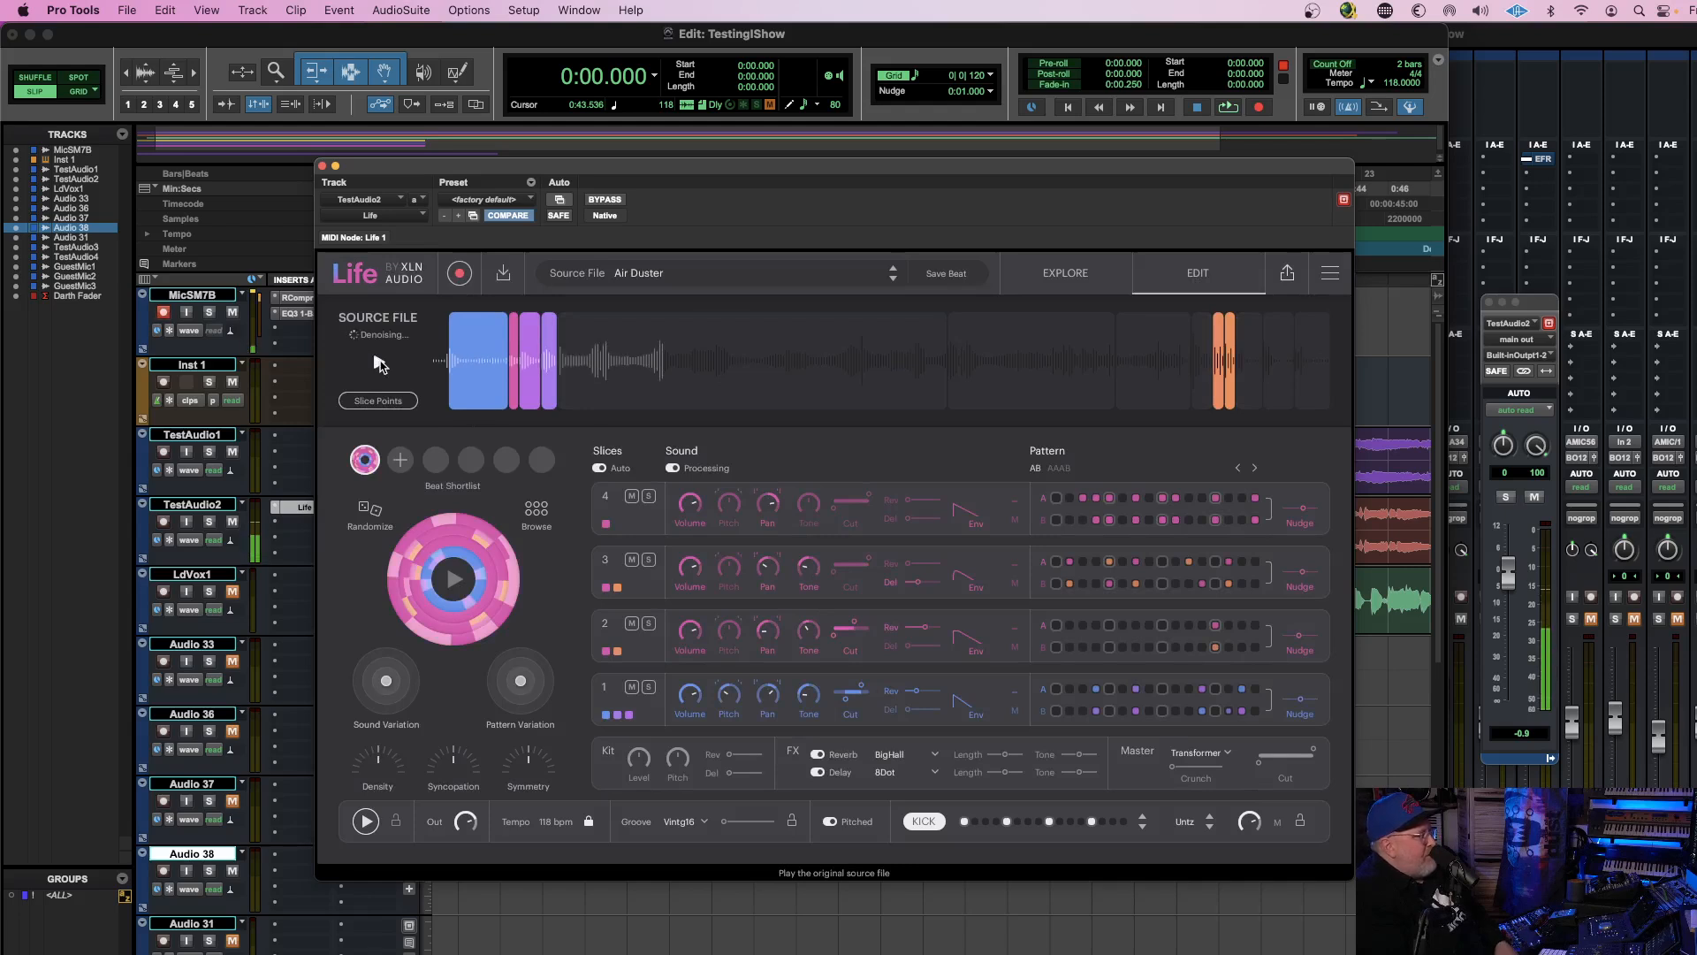
click(452, 582)
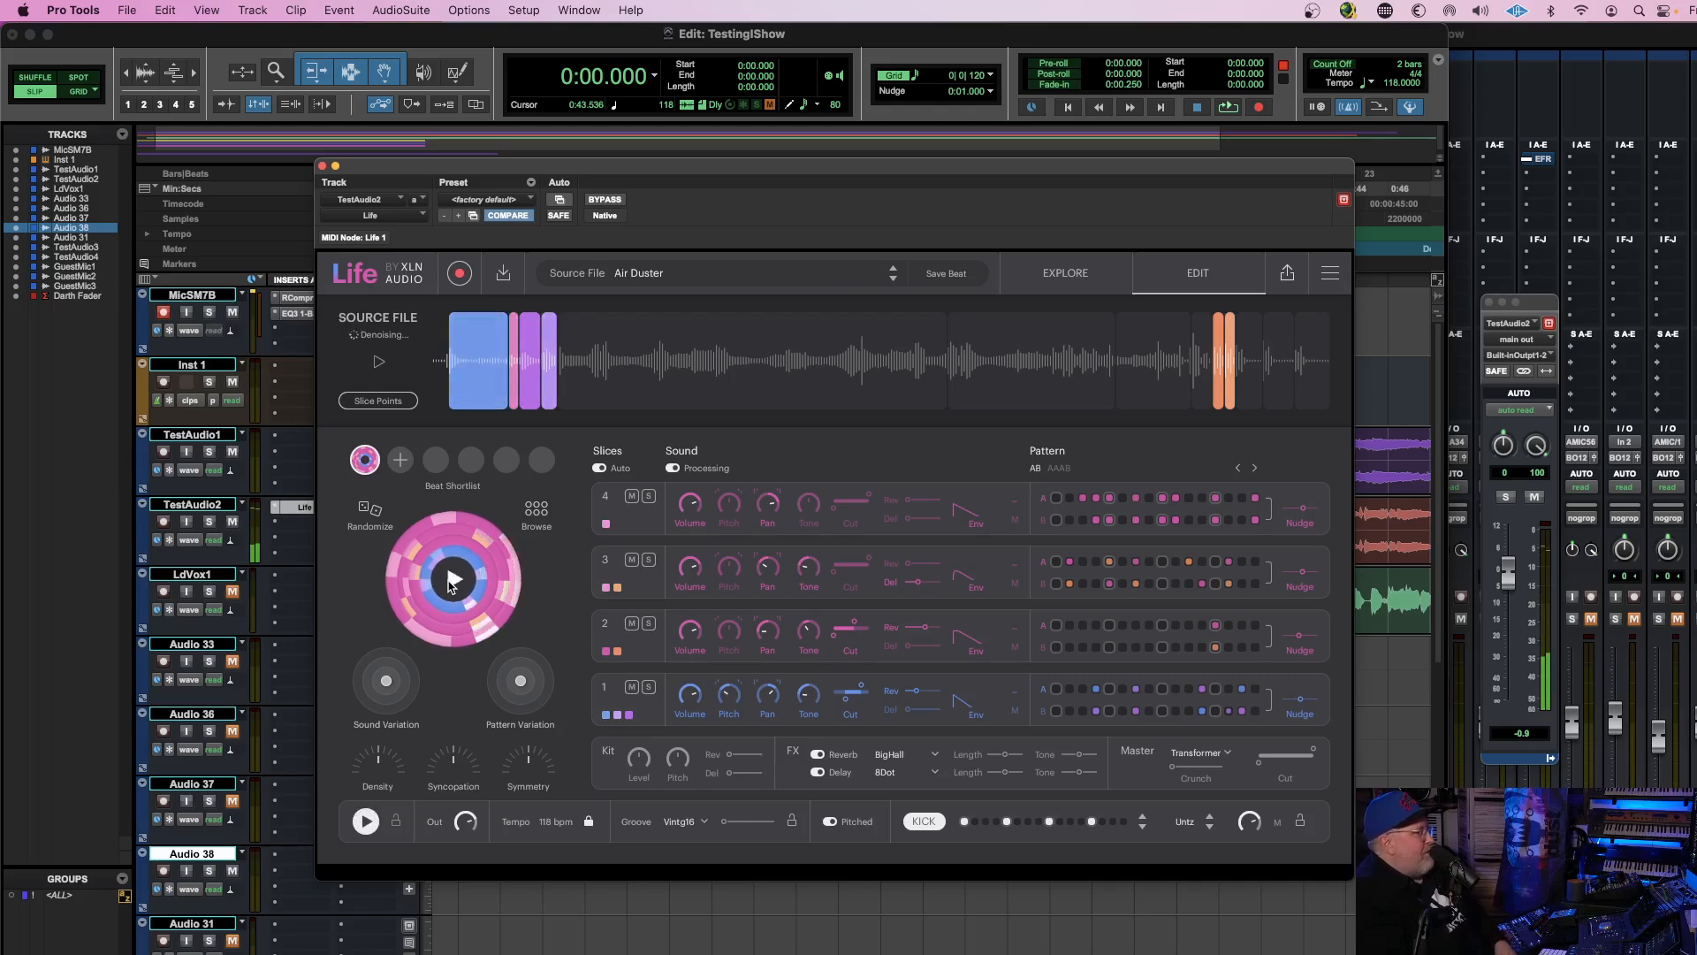
Vary the Air Duster beat's pattern and sound while auditioning it, adjusting Density, Syncopation and Symmetry.
drag(520, 681, 502, 694)
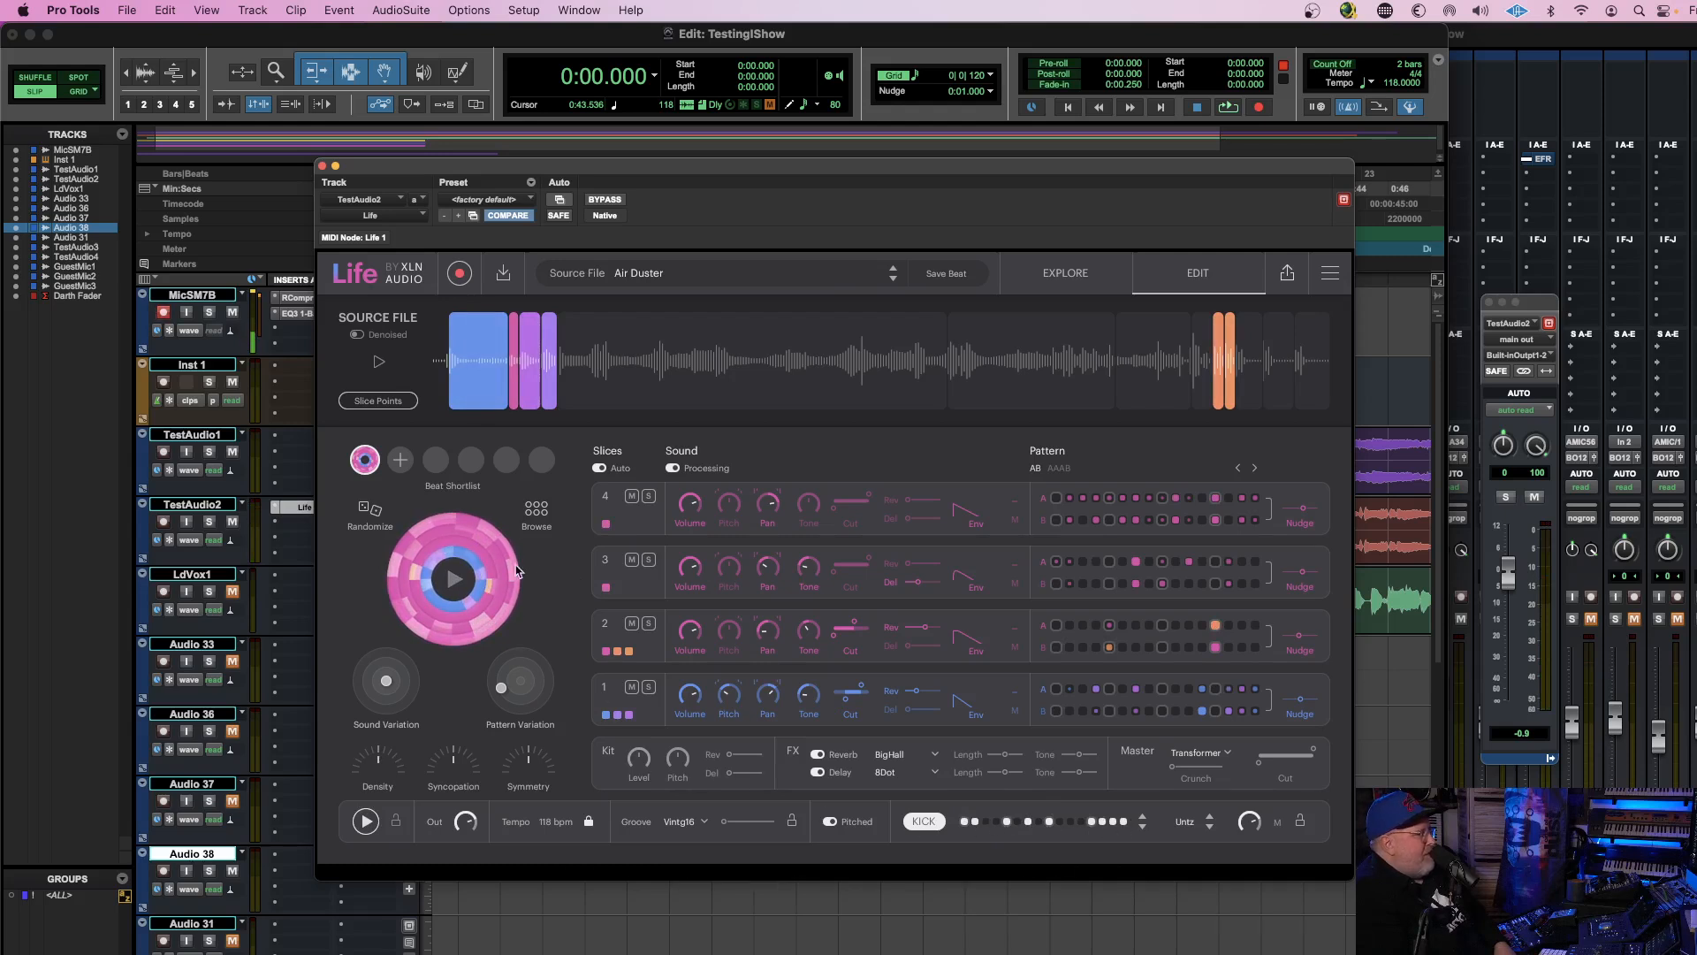
click(447, 583)
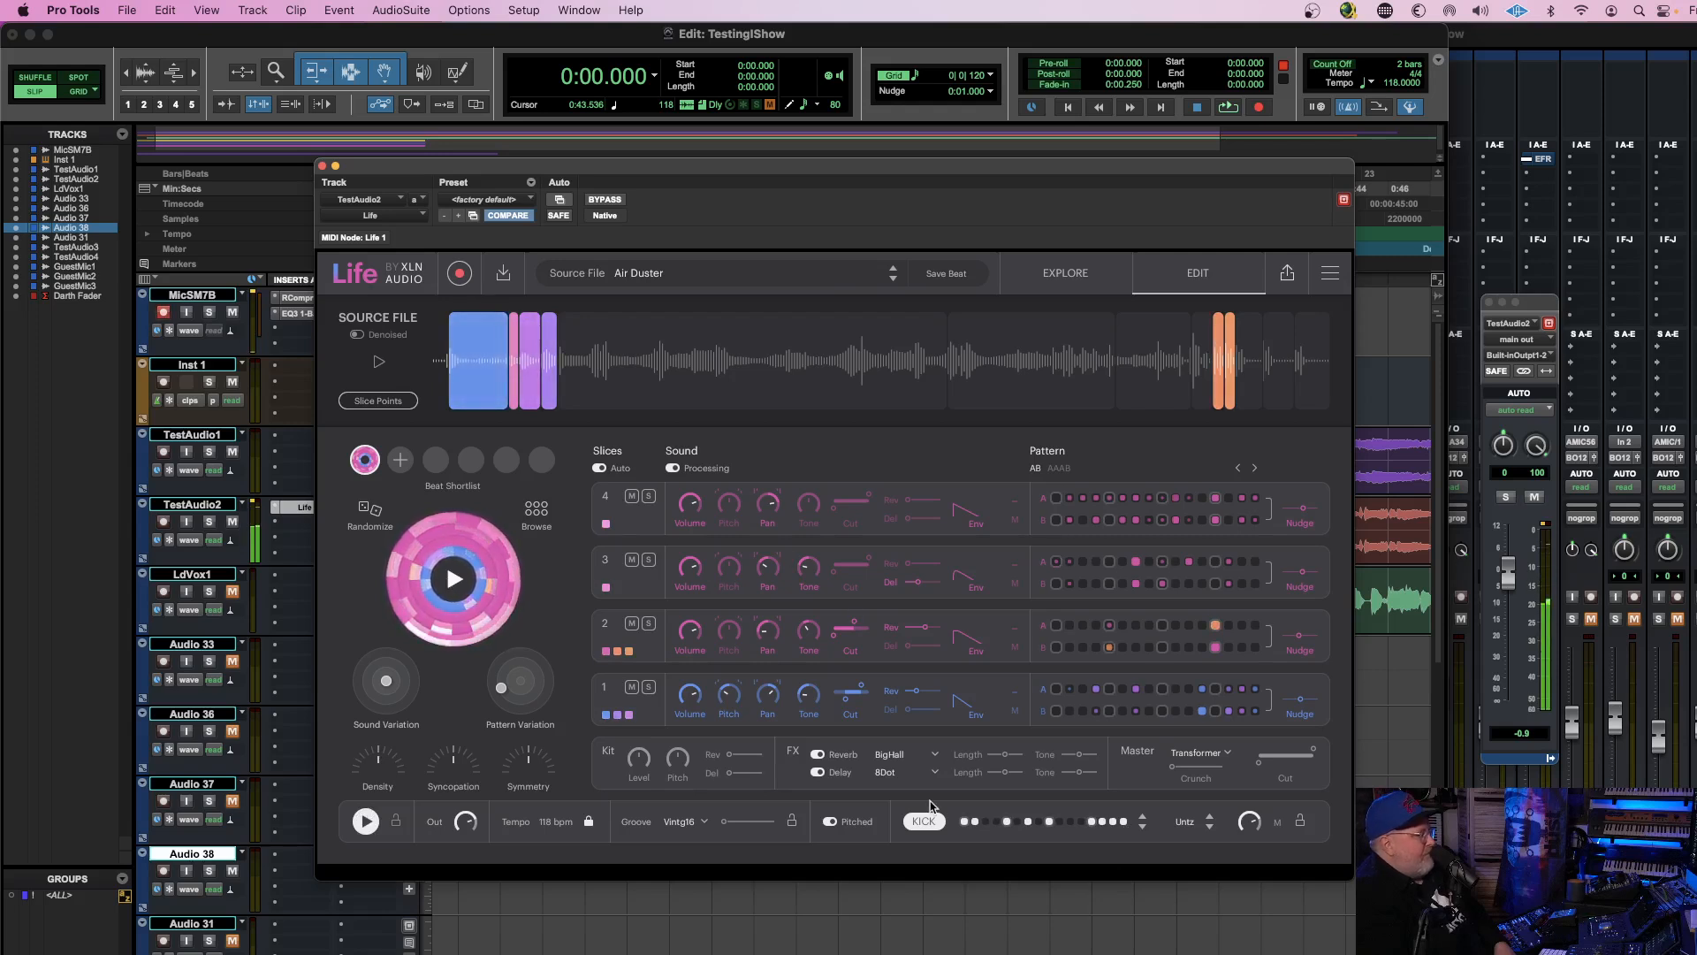
drag(501, 688, 535, 682)
drag(506, 789, 382, 790)
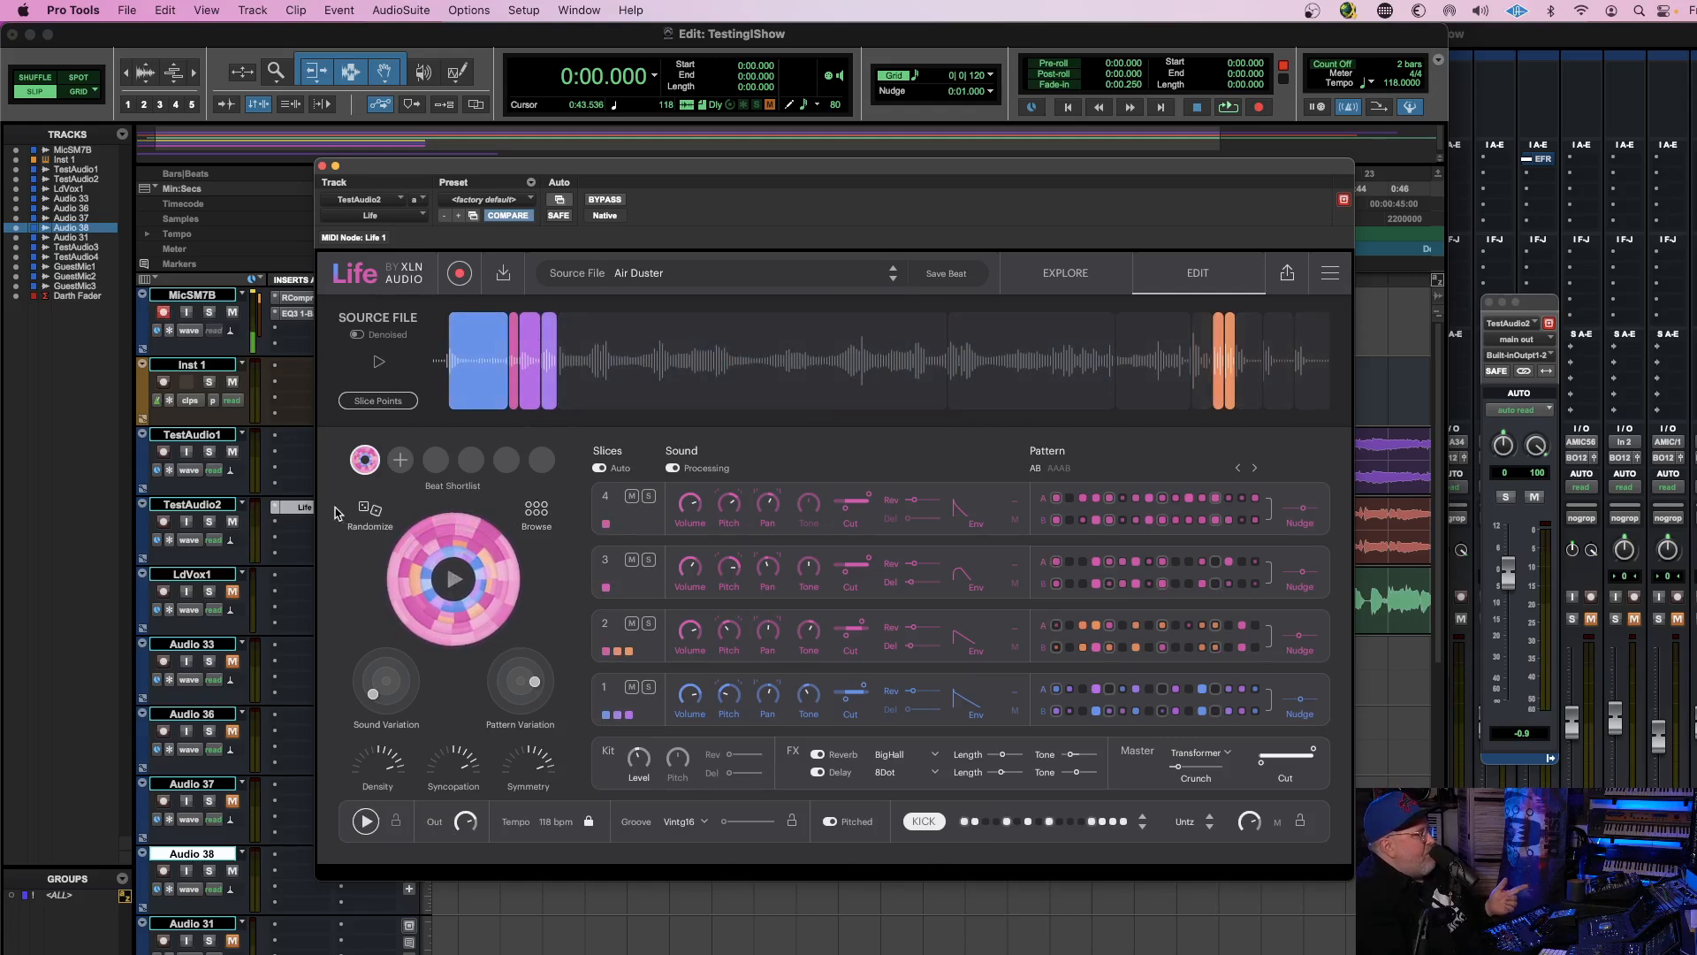
Randomize the Air Duster beat and audition it with the Degrade master effect at about 39% Crunch.
click(365, 513)
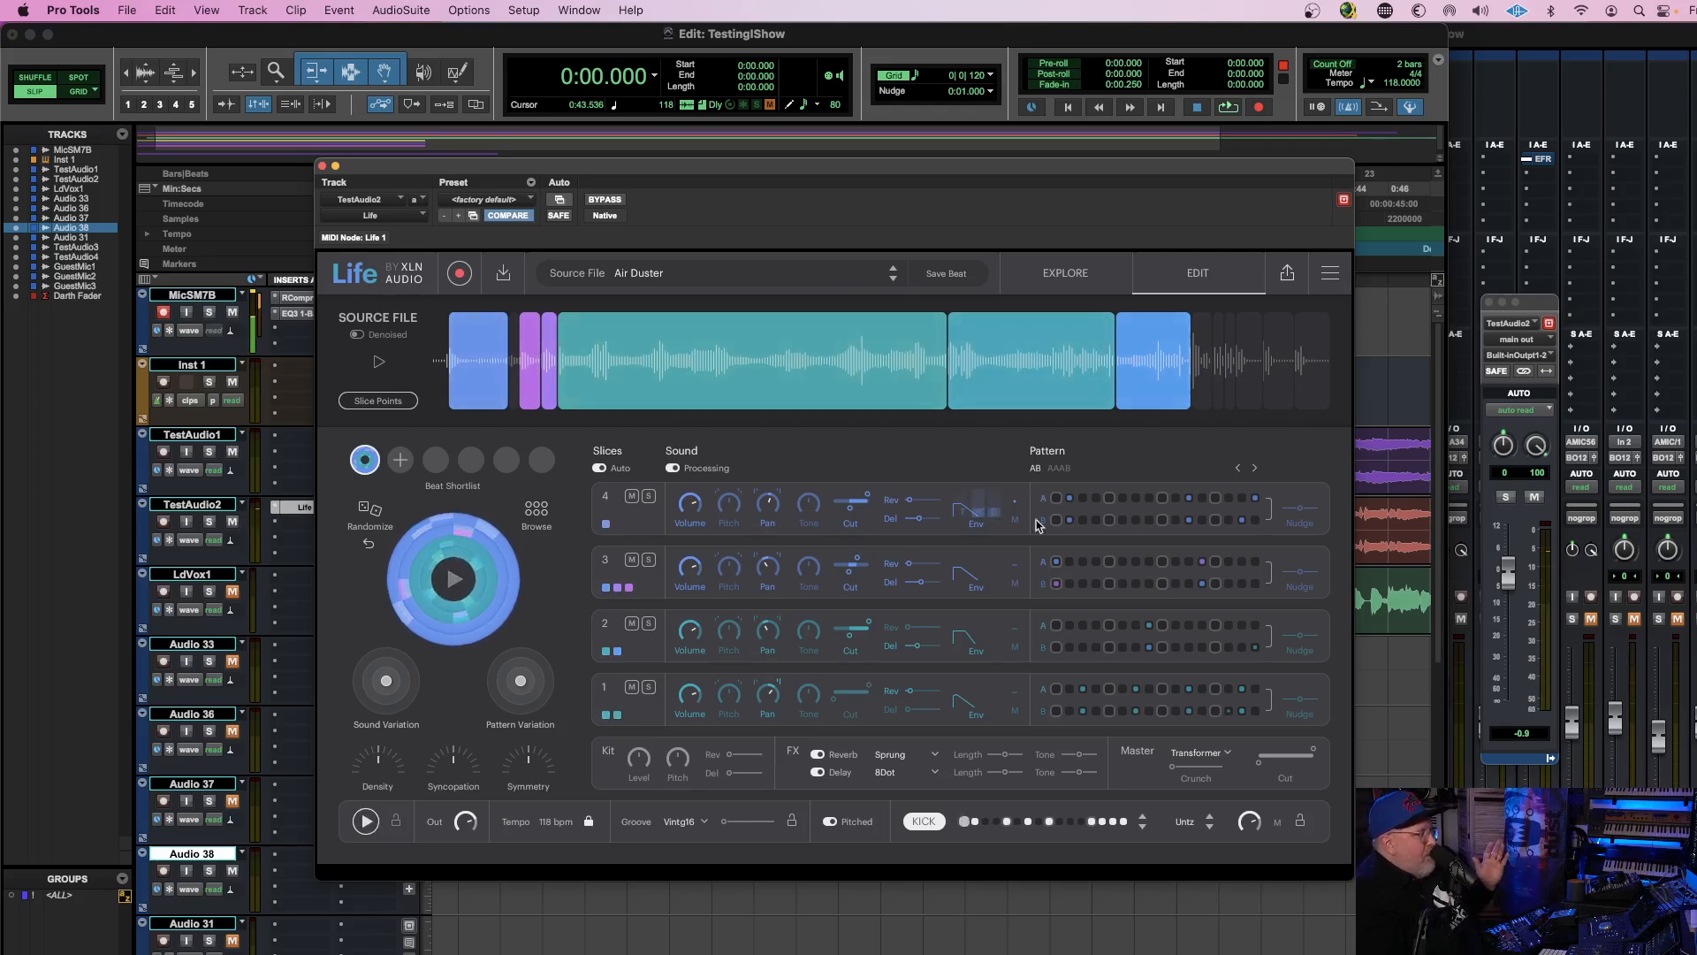
click(1223, 752)
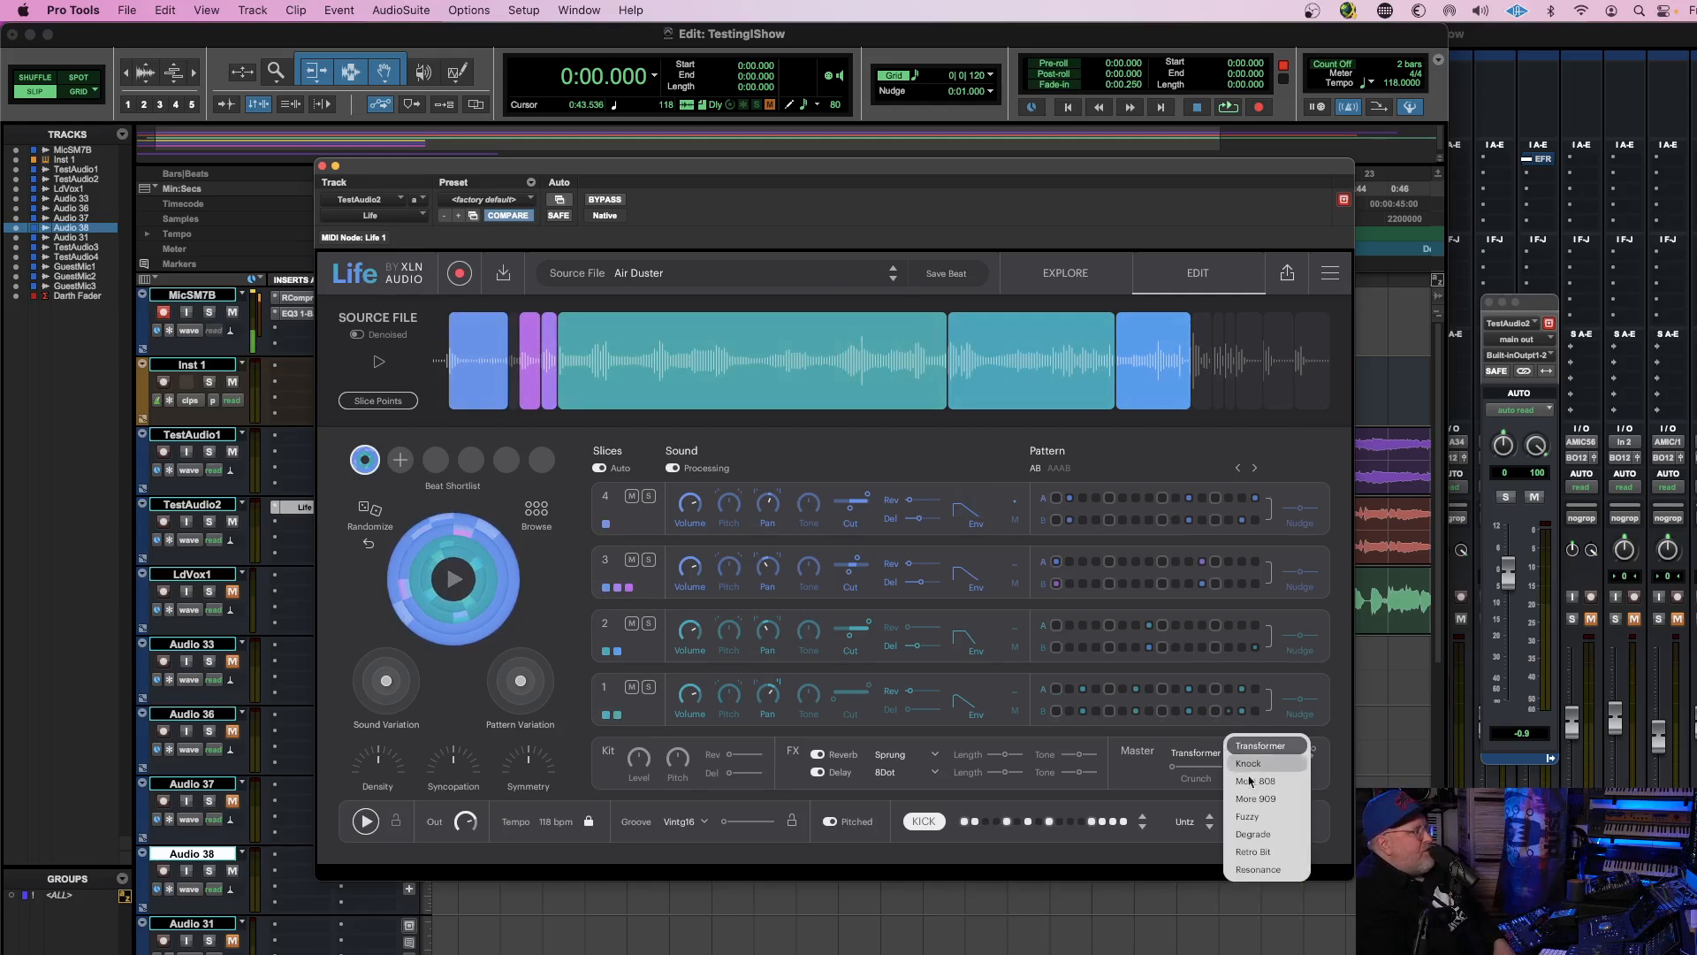
click(1269, 834)
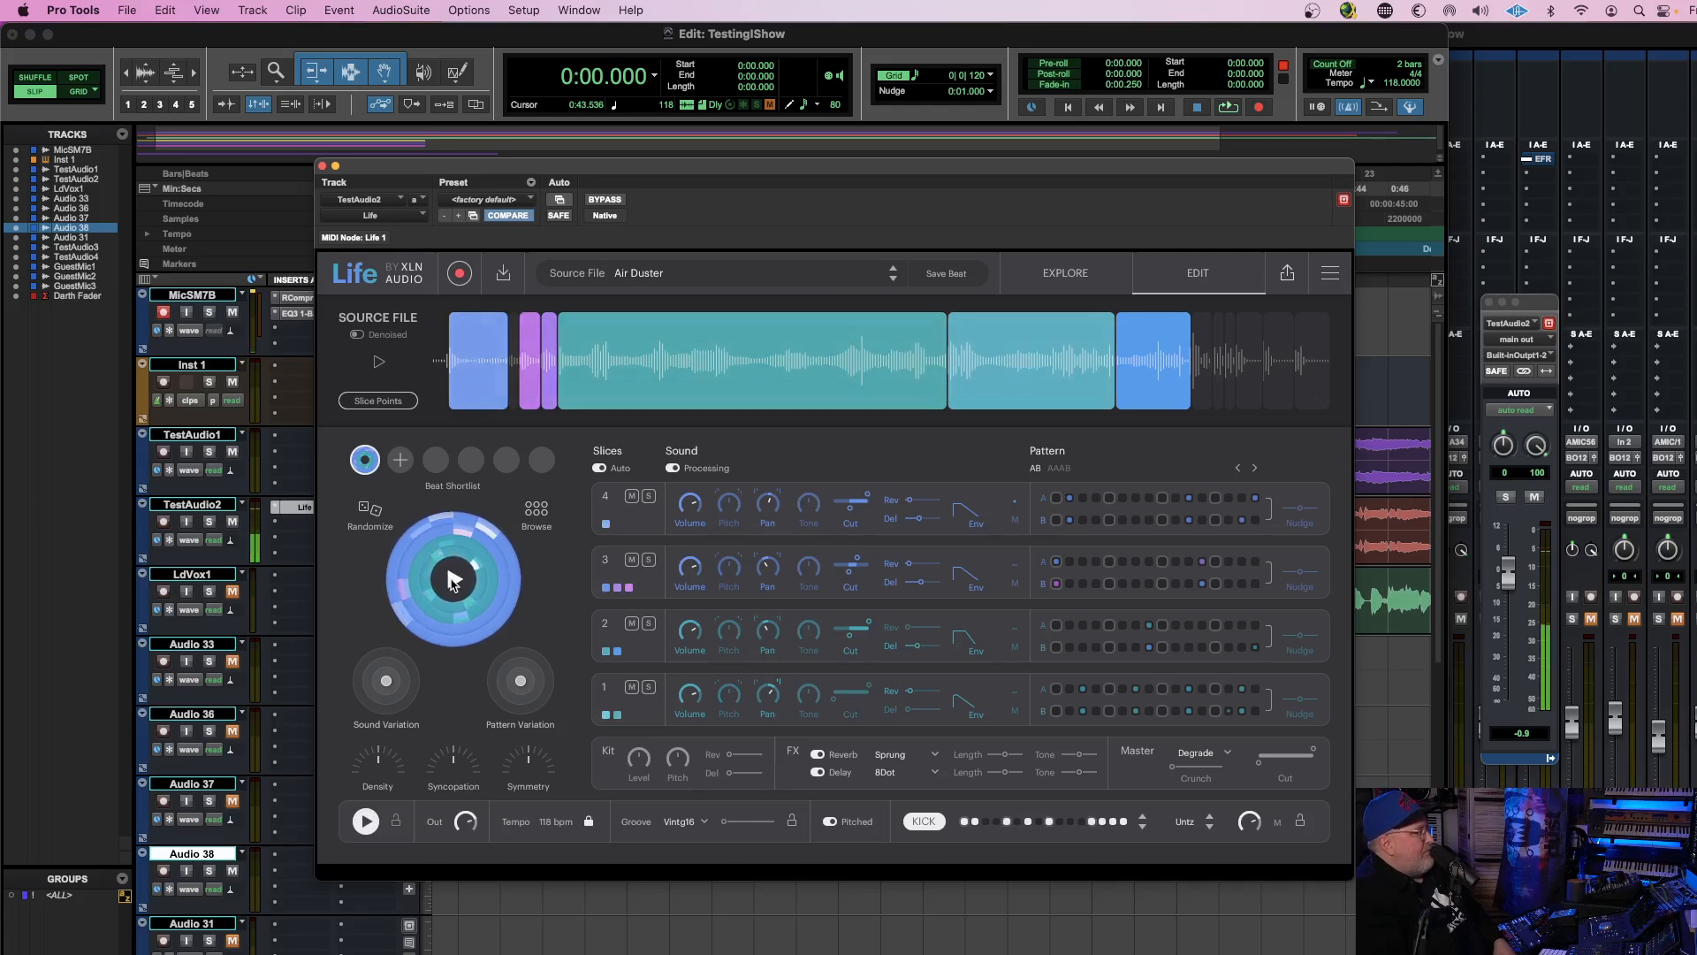
drag(1199, 773, 1238, 773)
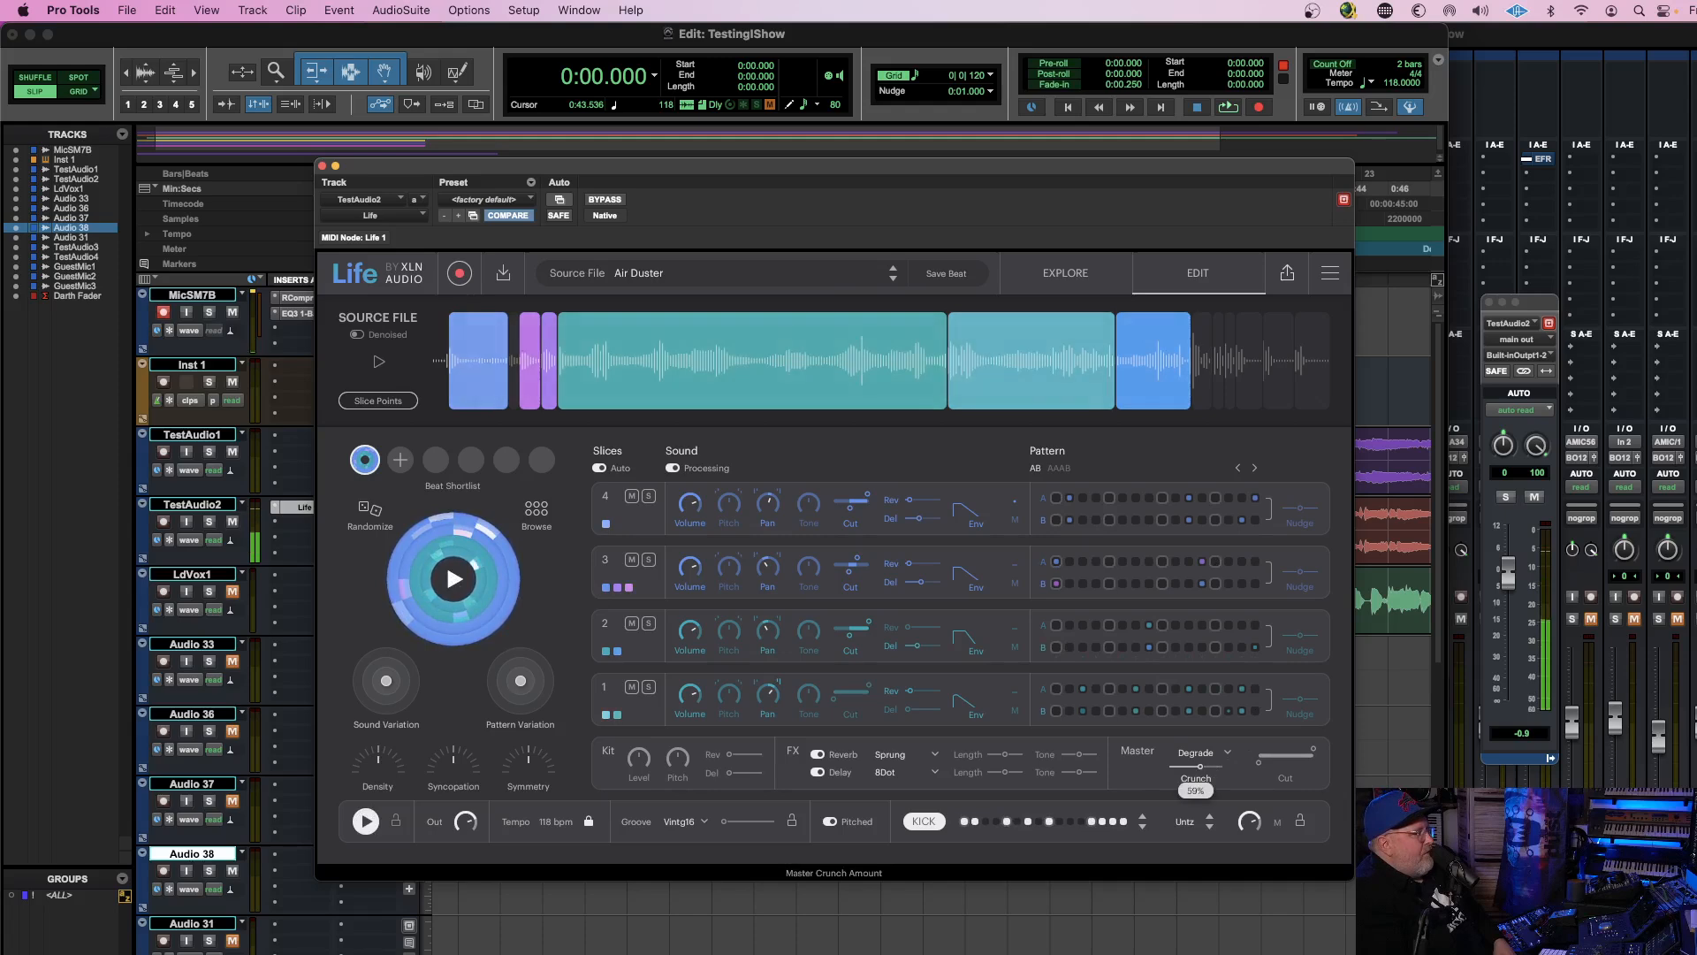
Switch the master effect to Knock, raise its Crunch slightly and adjust the master Cut filter.
click(1223, 754)
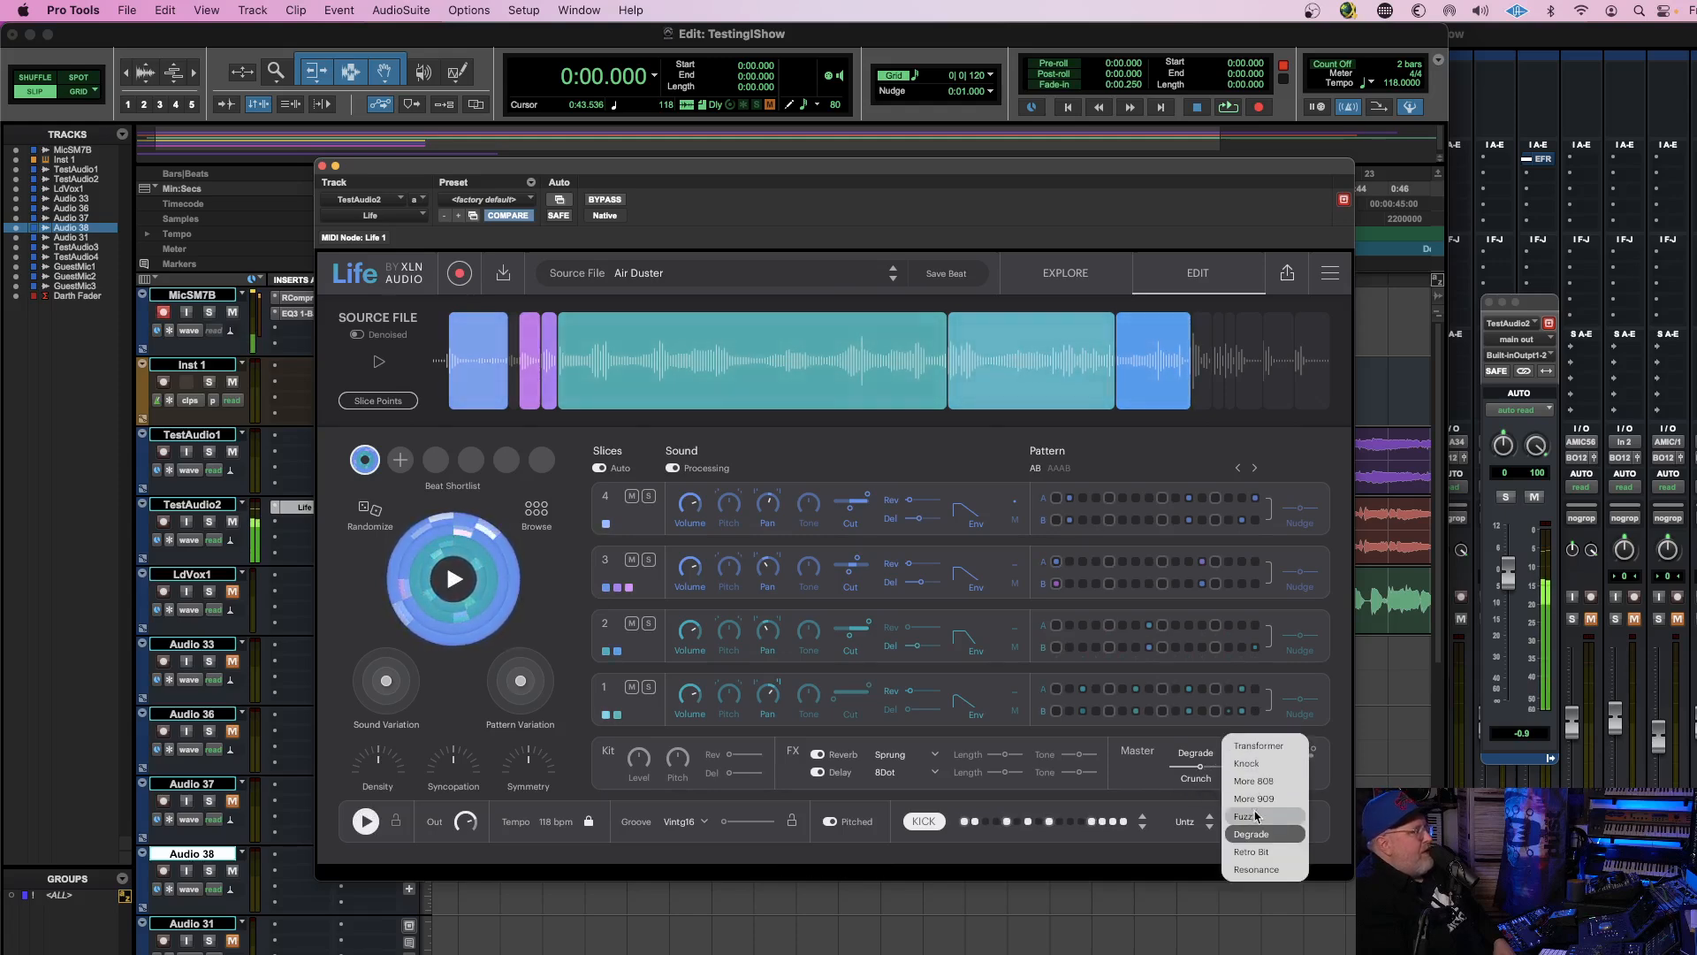
click(1249, 763)
drag(1200, 767, 1211, 768)
drag(1313, 749, 1273, 762)
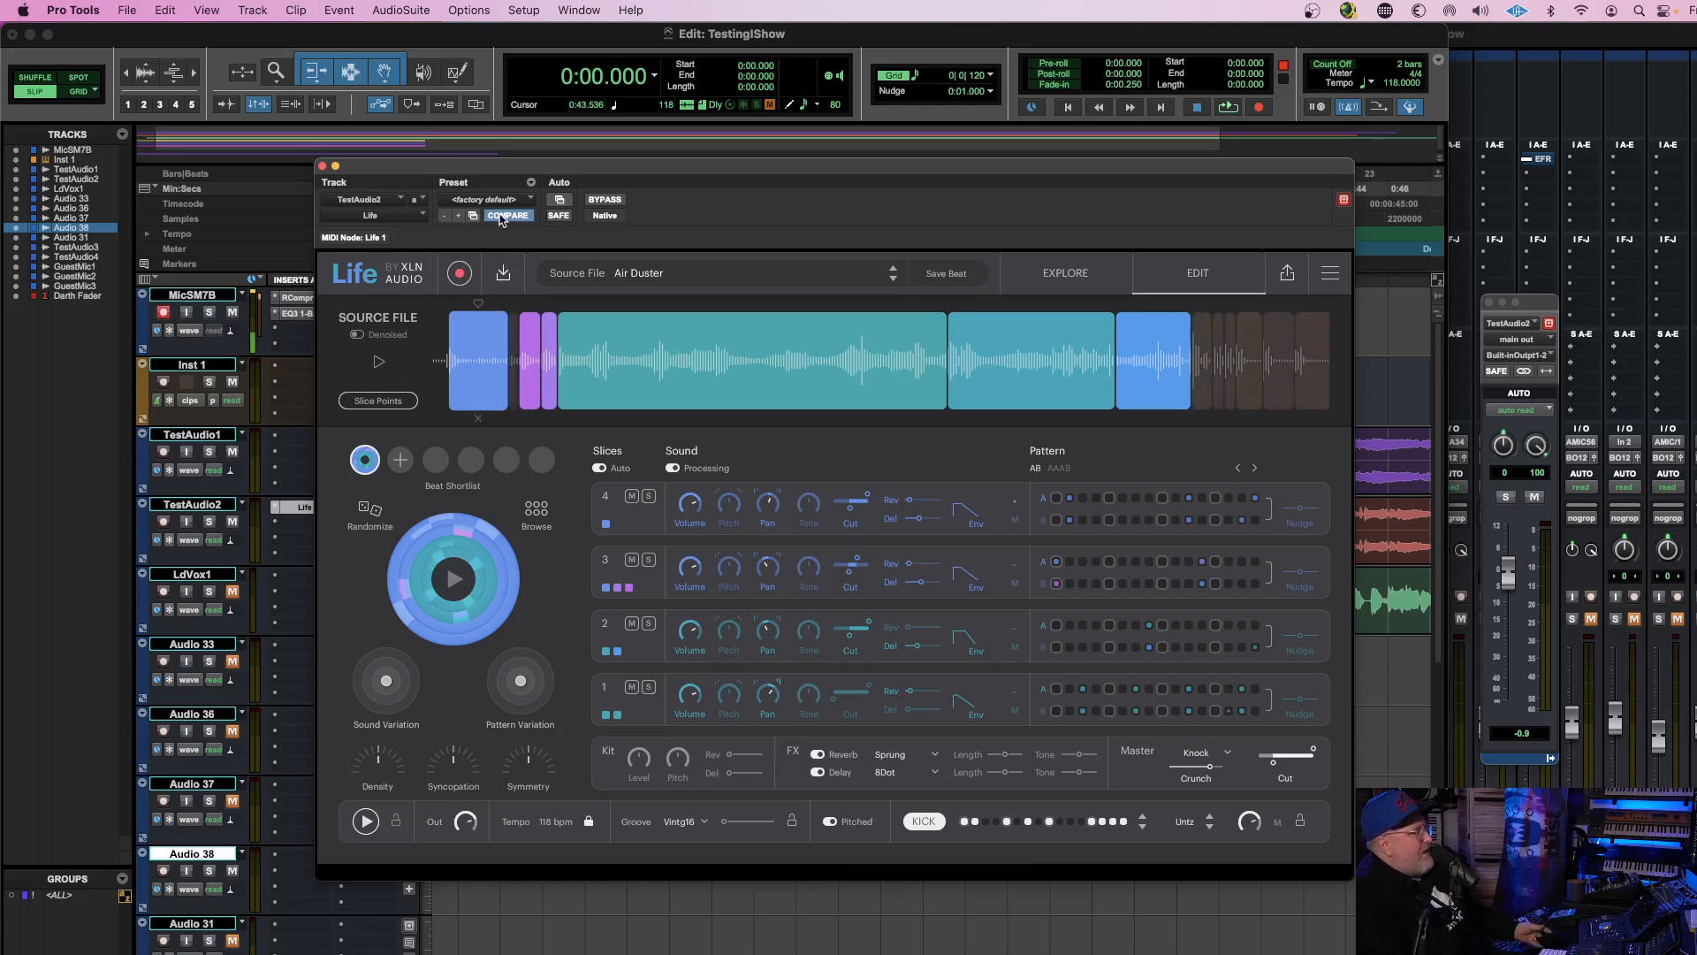
Load the AD2 Boutique Mallets source file from the library.
click(651, 273)
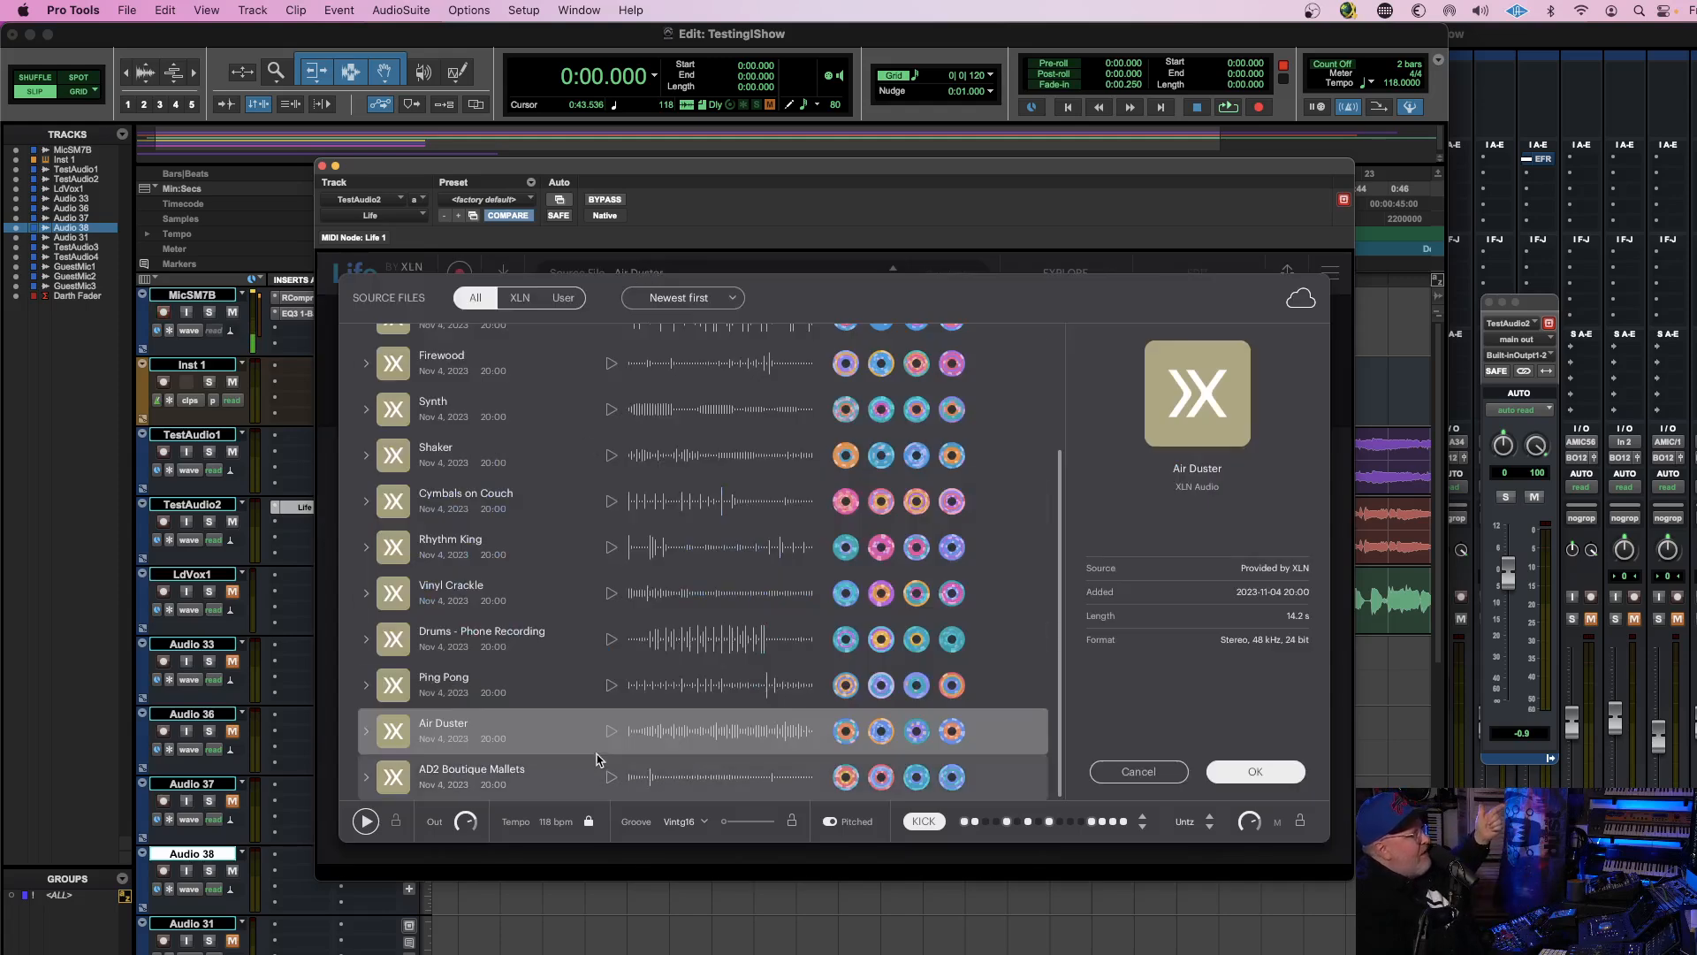
click(529, 781)
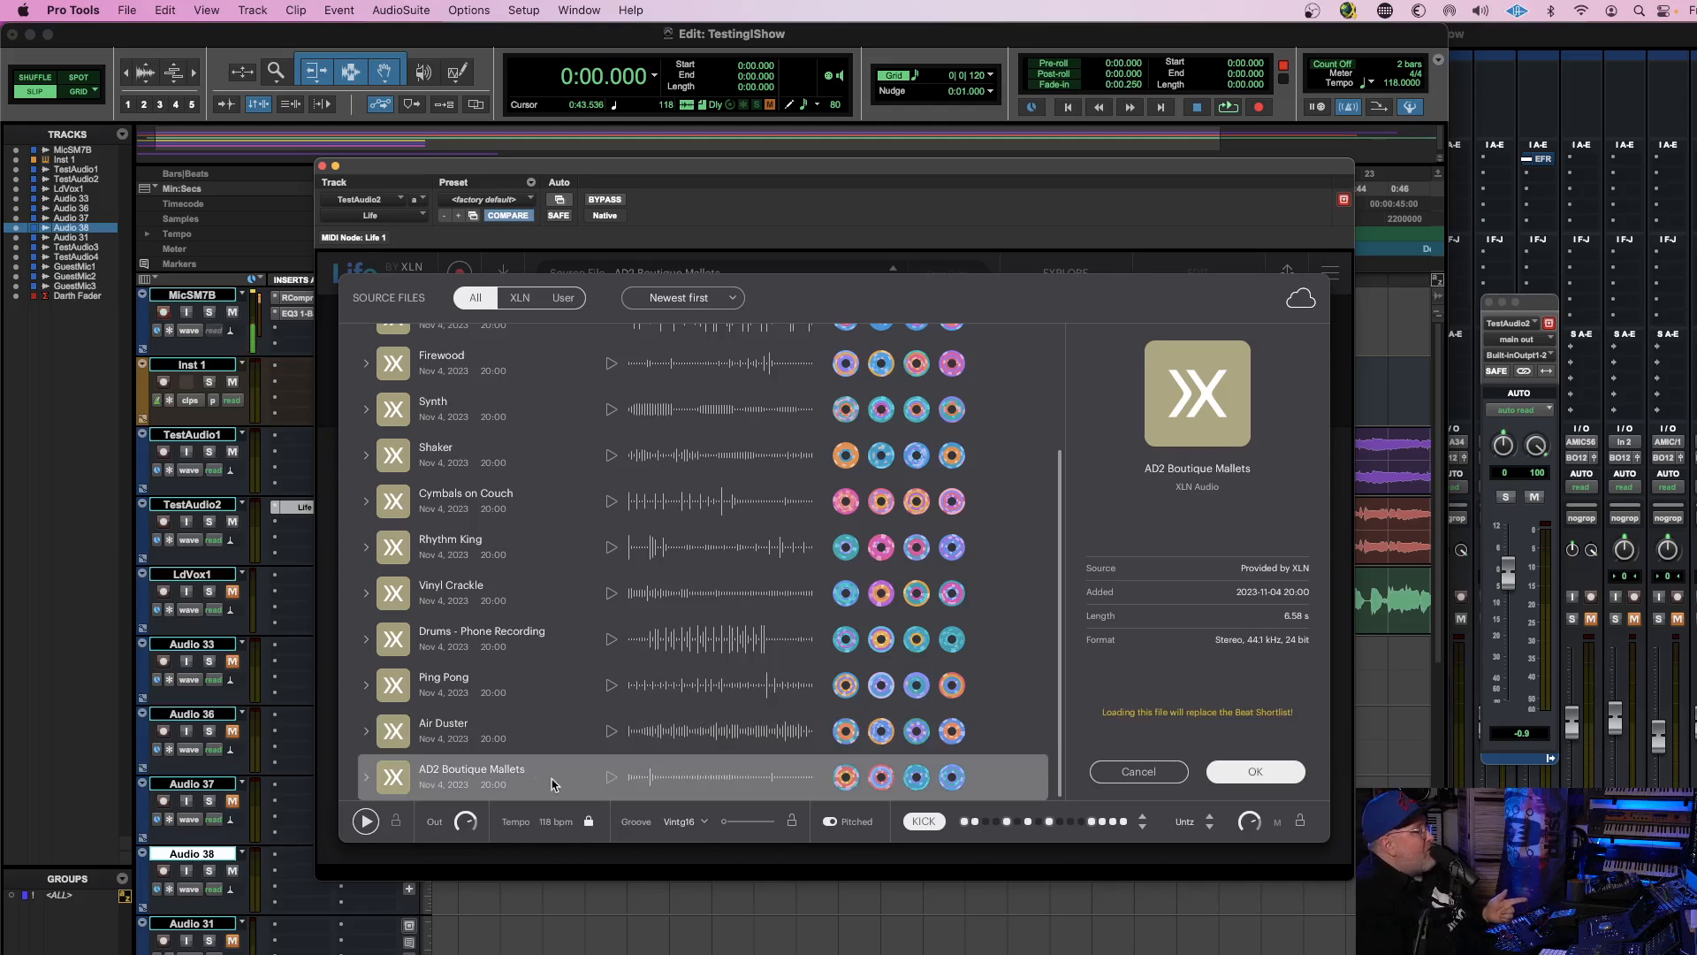
click(1254, 774)
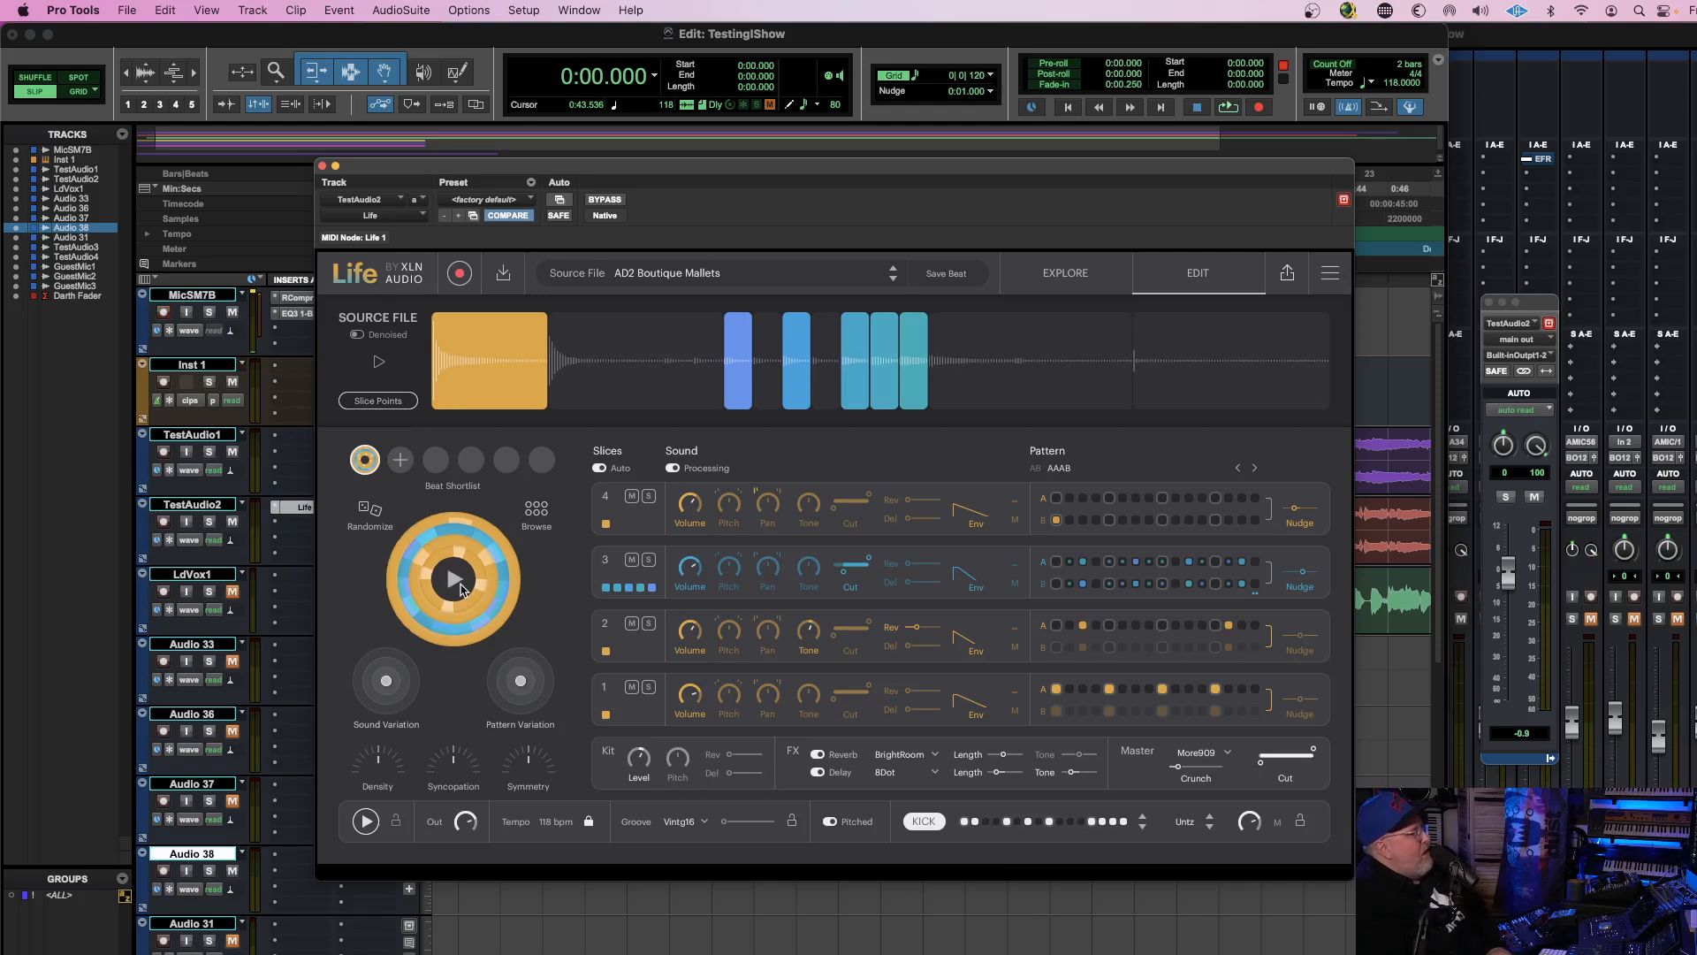
Randomize the AD2 Boutique Mallets beat and shift its Pattern Variation and Sound Variation with the kick off.
click(368, 510)
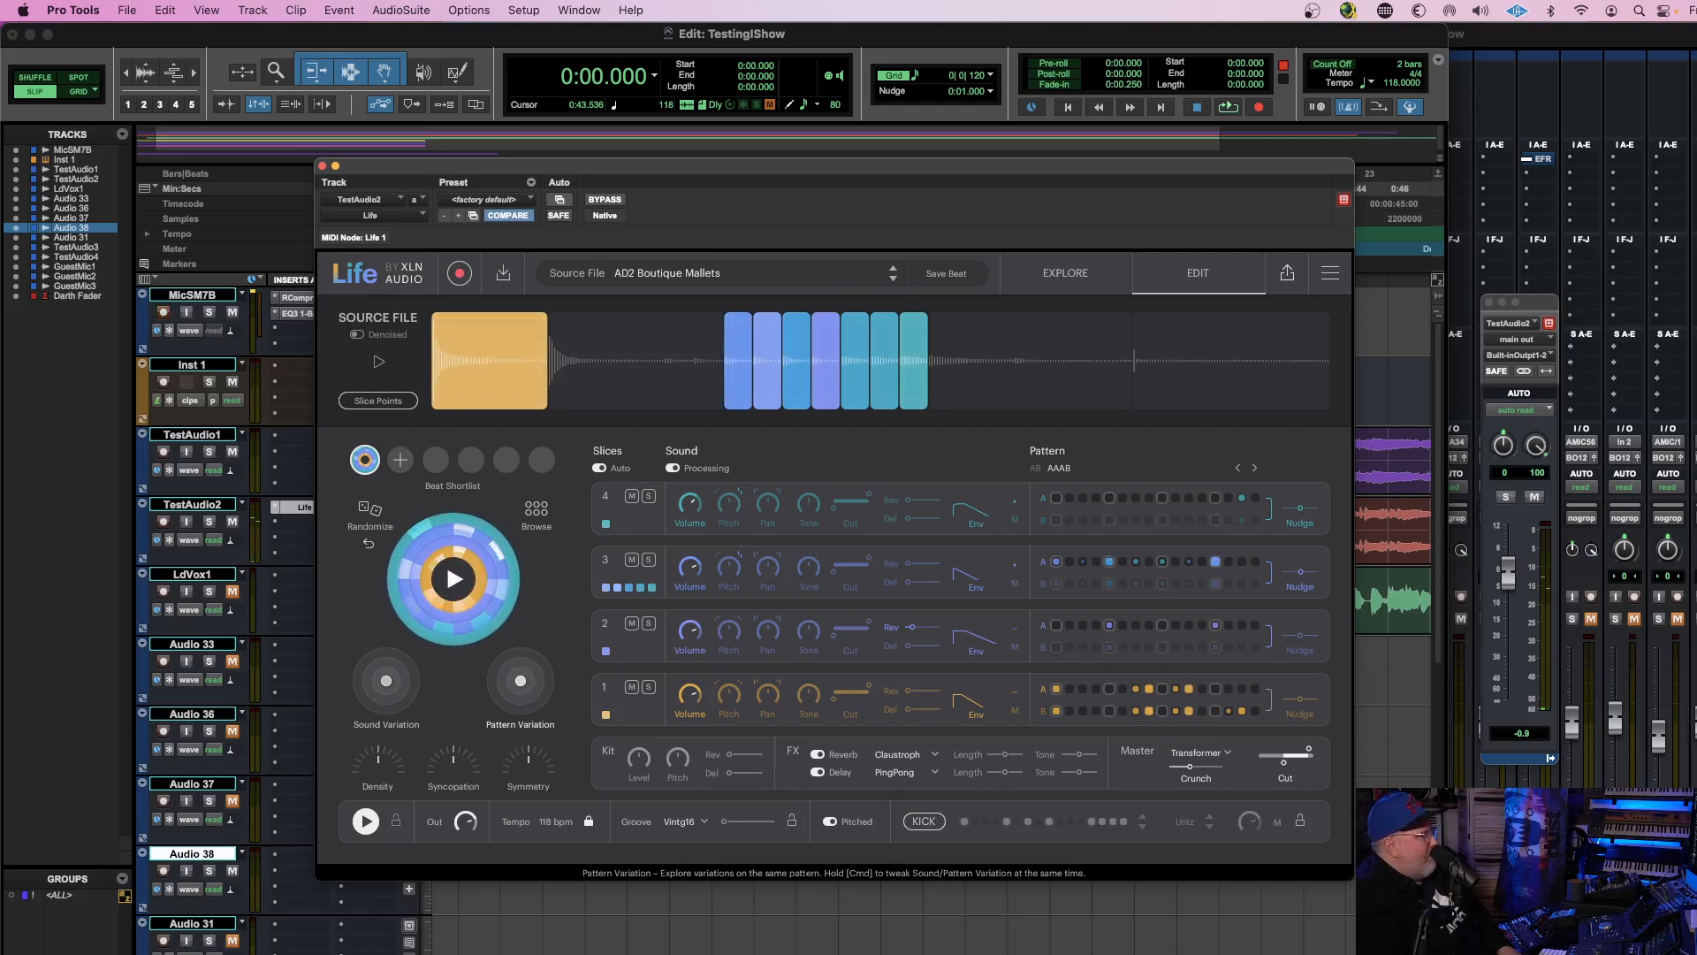
drag(525, 699, 533, 694)
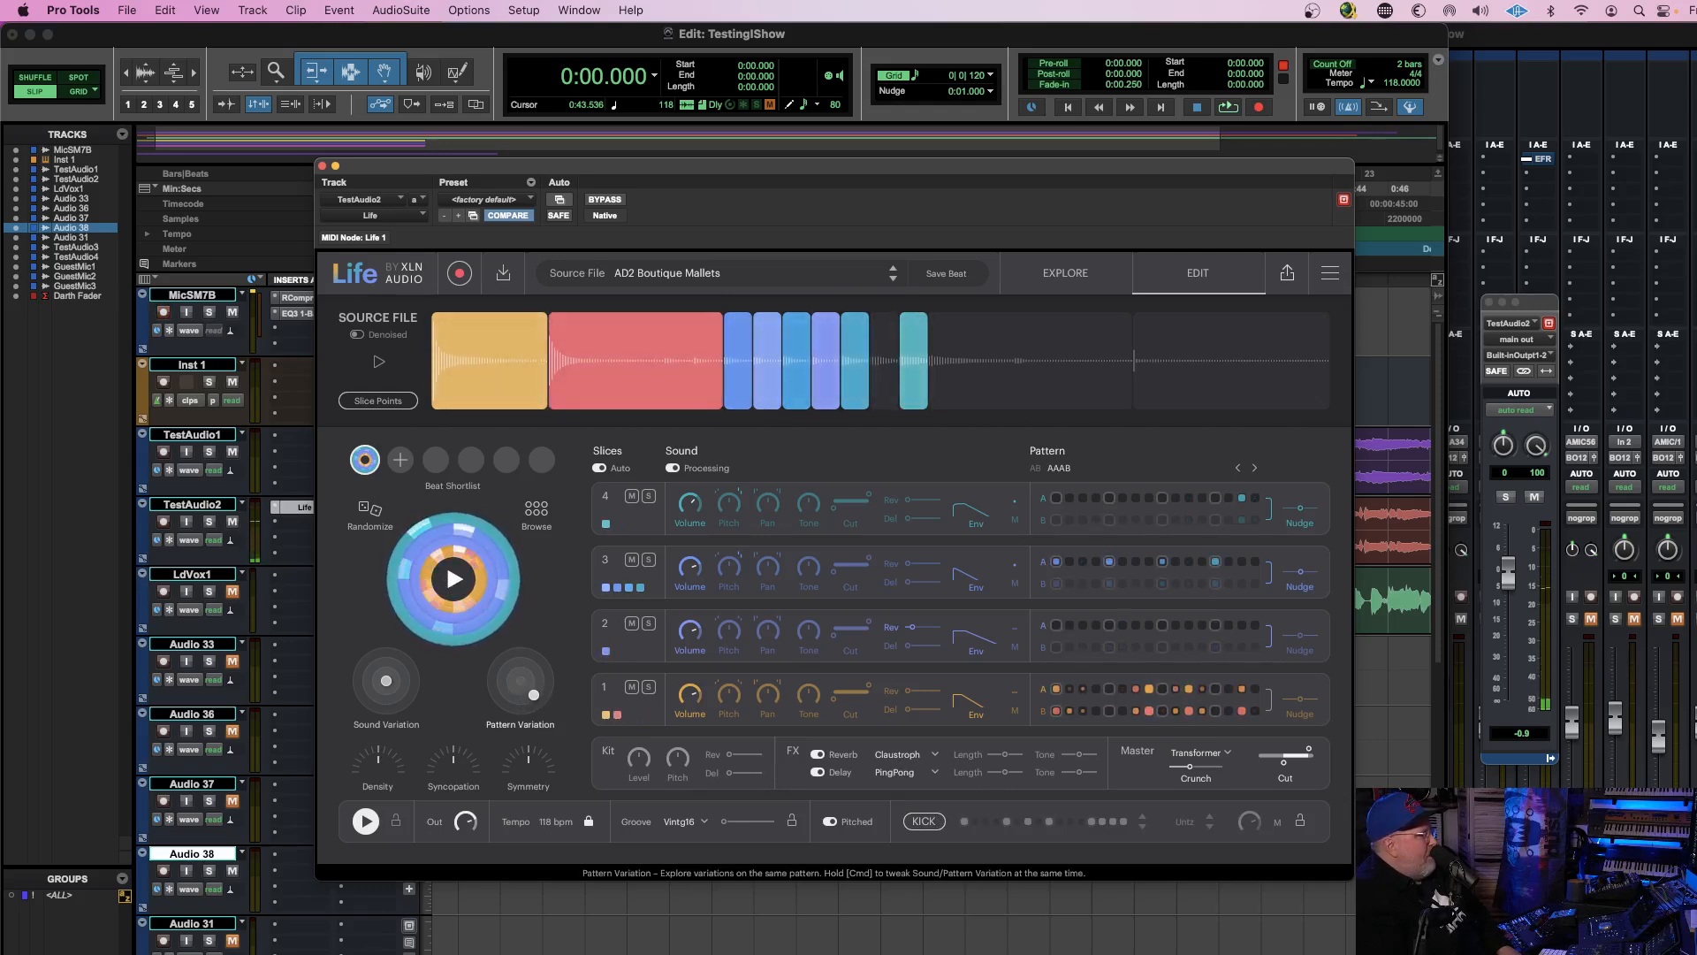
drag(386, 681, 373, 688)
Set Density to about 20% and Symmetry to about 24%, adjust Syncopation, and stop playback.
mouse_move(378, 763)
mouse_down()
mouse_move(377, 785)
mouse_move(454, 764)
mouse_move(380, 756)
mouse_move(380, 732)
mouse_up()
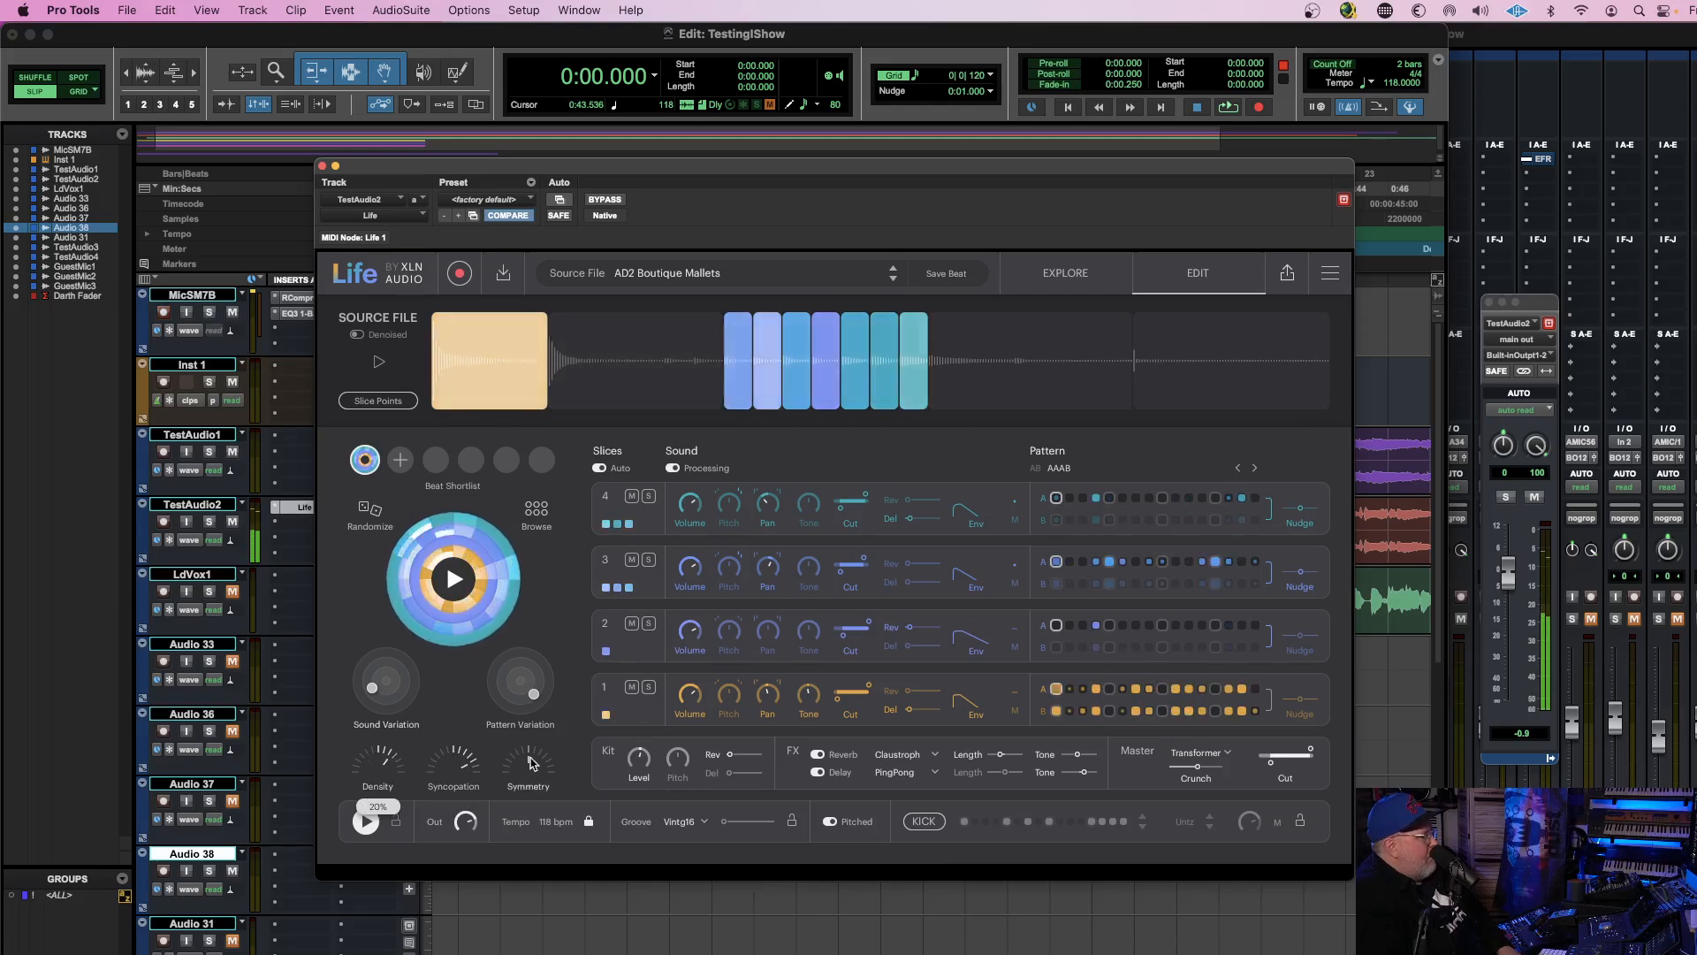
drag(530, 762, 530, 761)
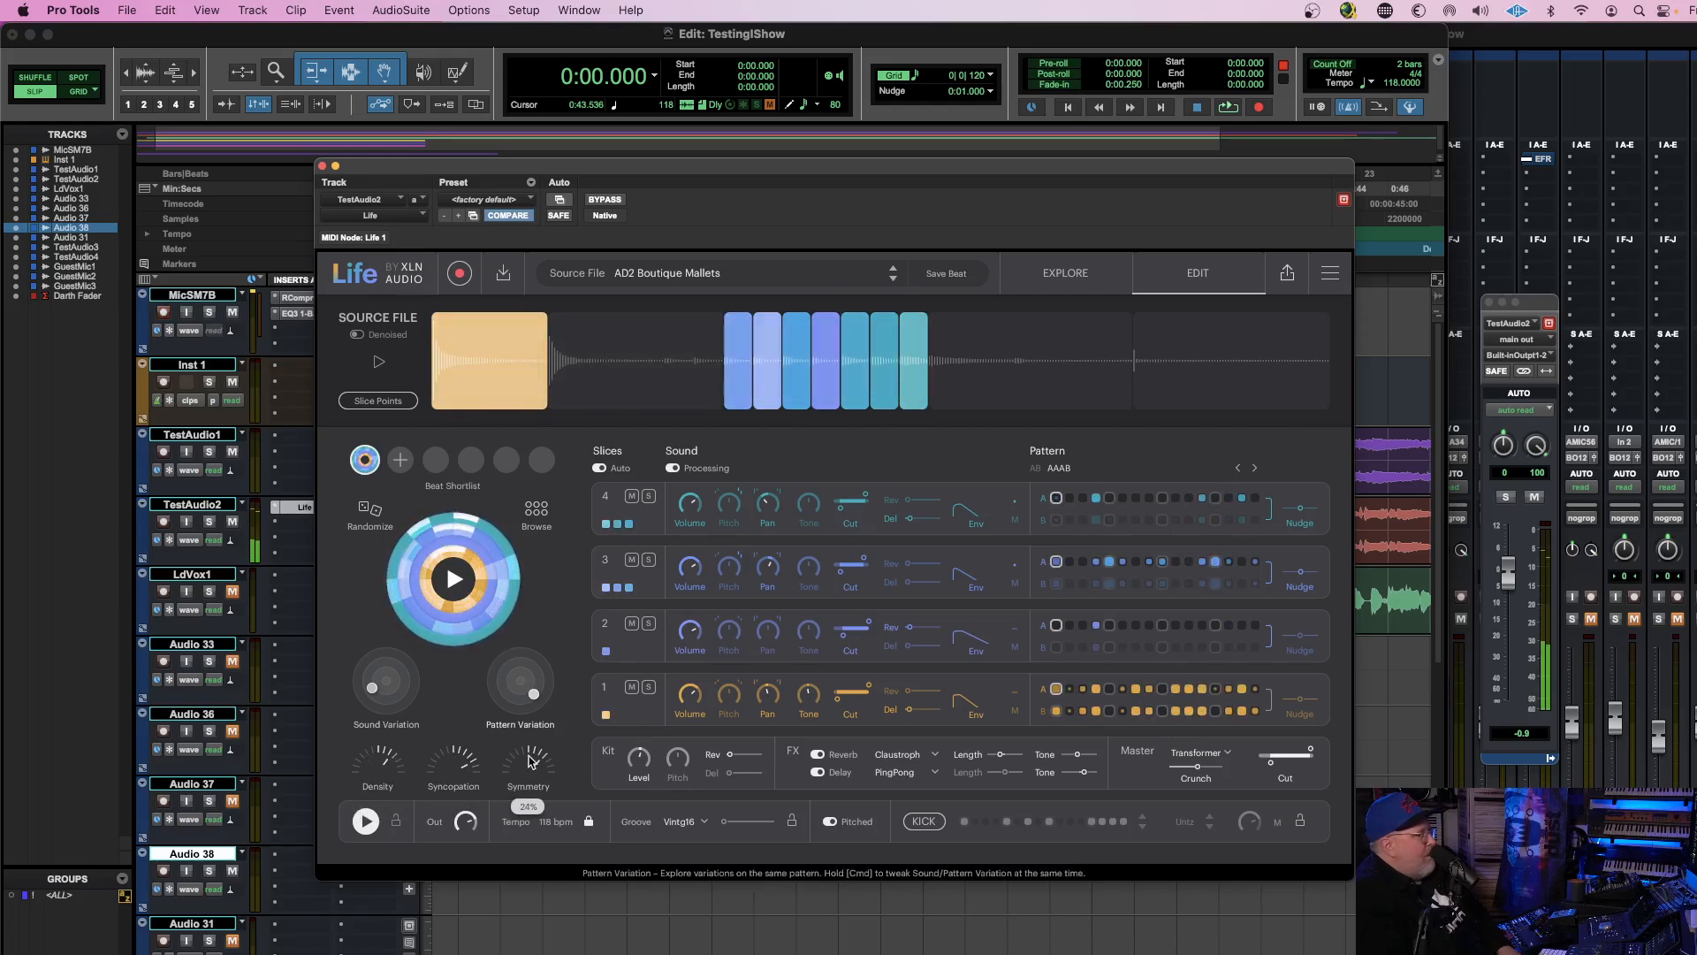
mouse_move(460, 758)
mouse_down()
mouse_move(459, 728)
mouse_move(459, 775)
mouse_up()
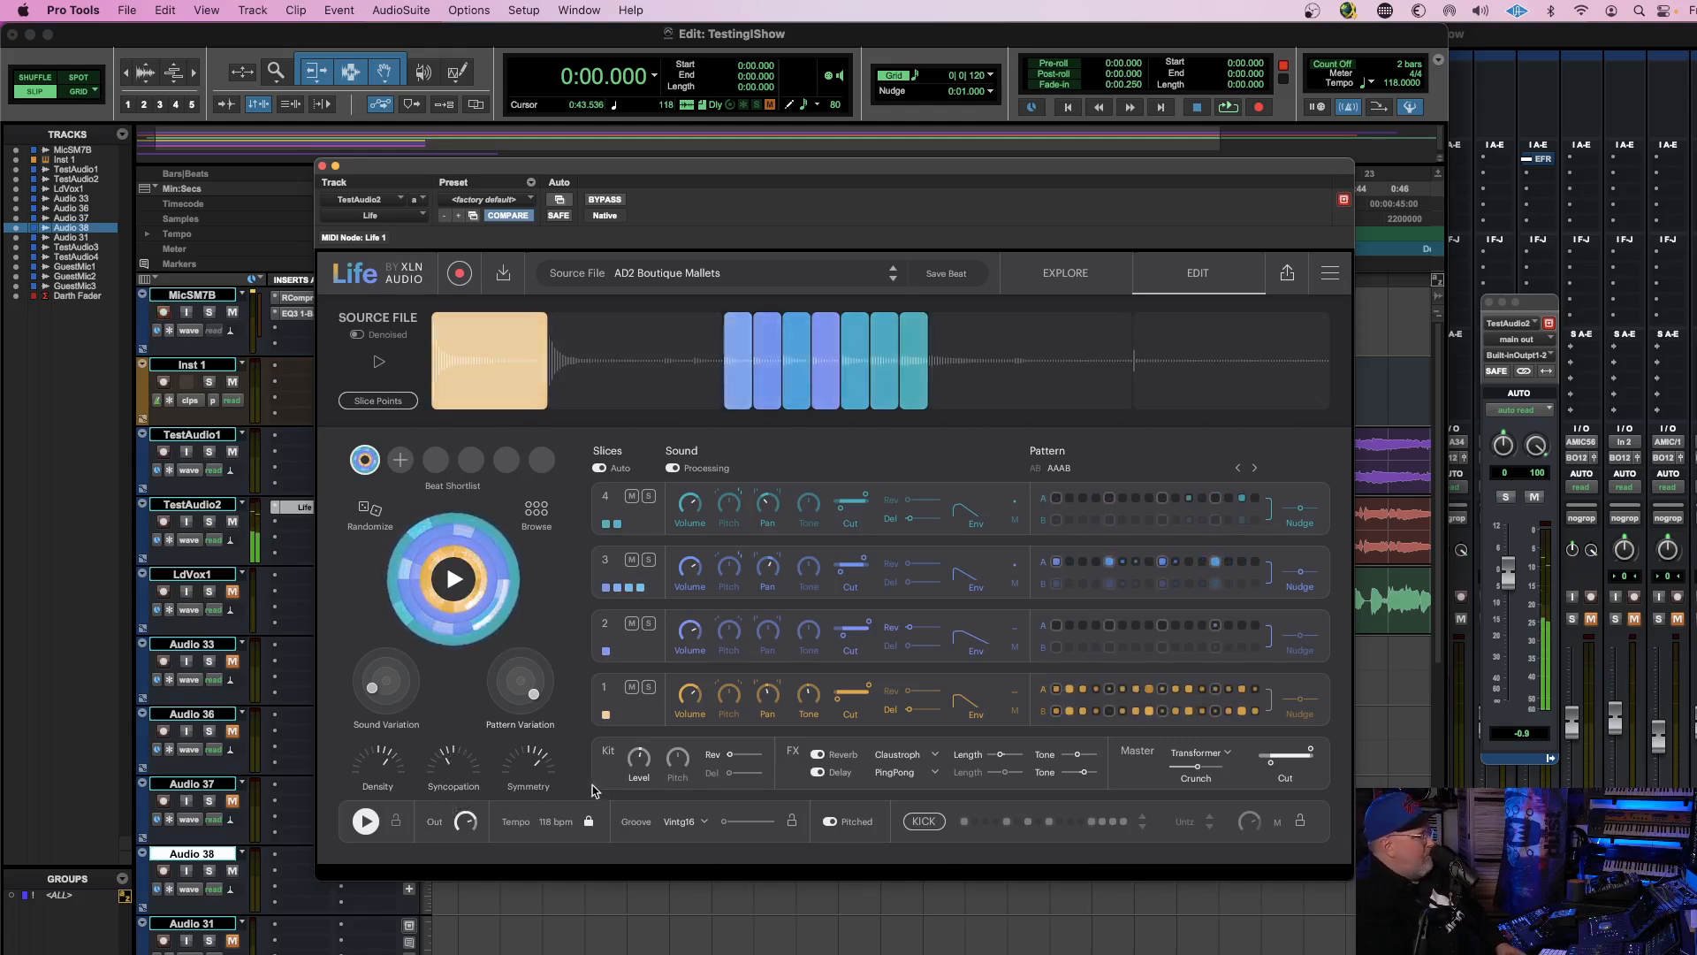
click(367, 819)
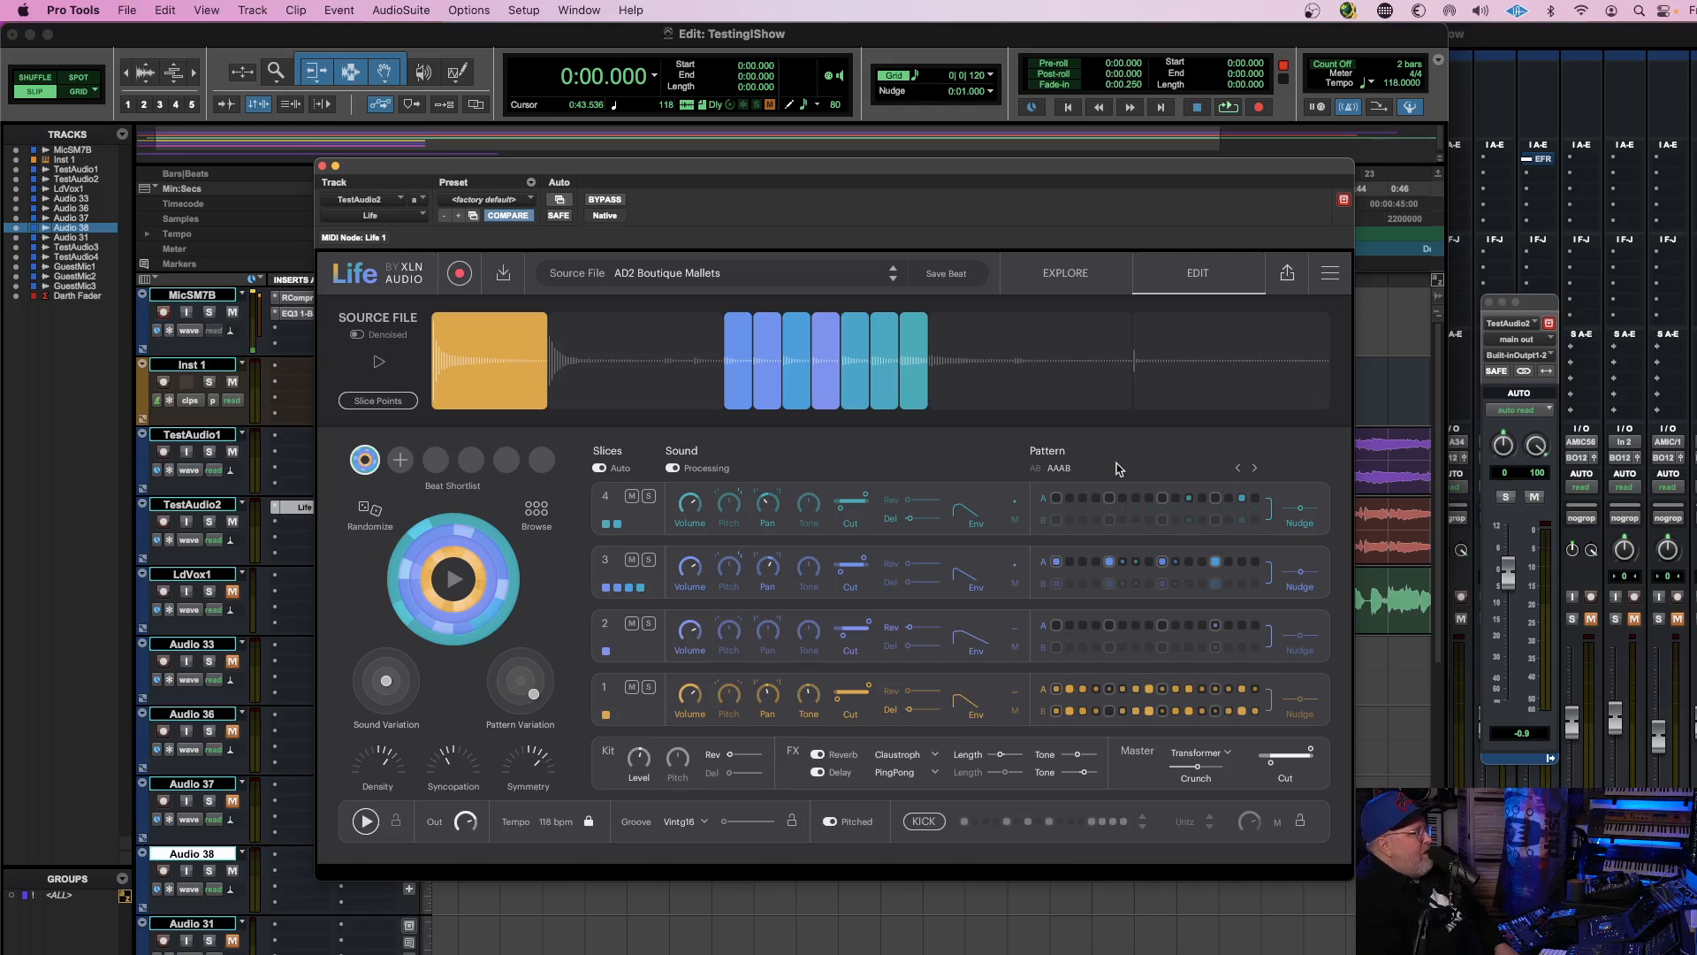
Shift the AD2 Boutique Mallets pattern forward by two steps and audition it.
click(1256, 470)
click(1255, 470)
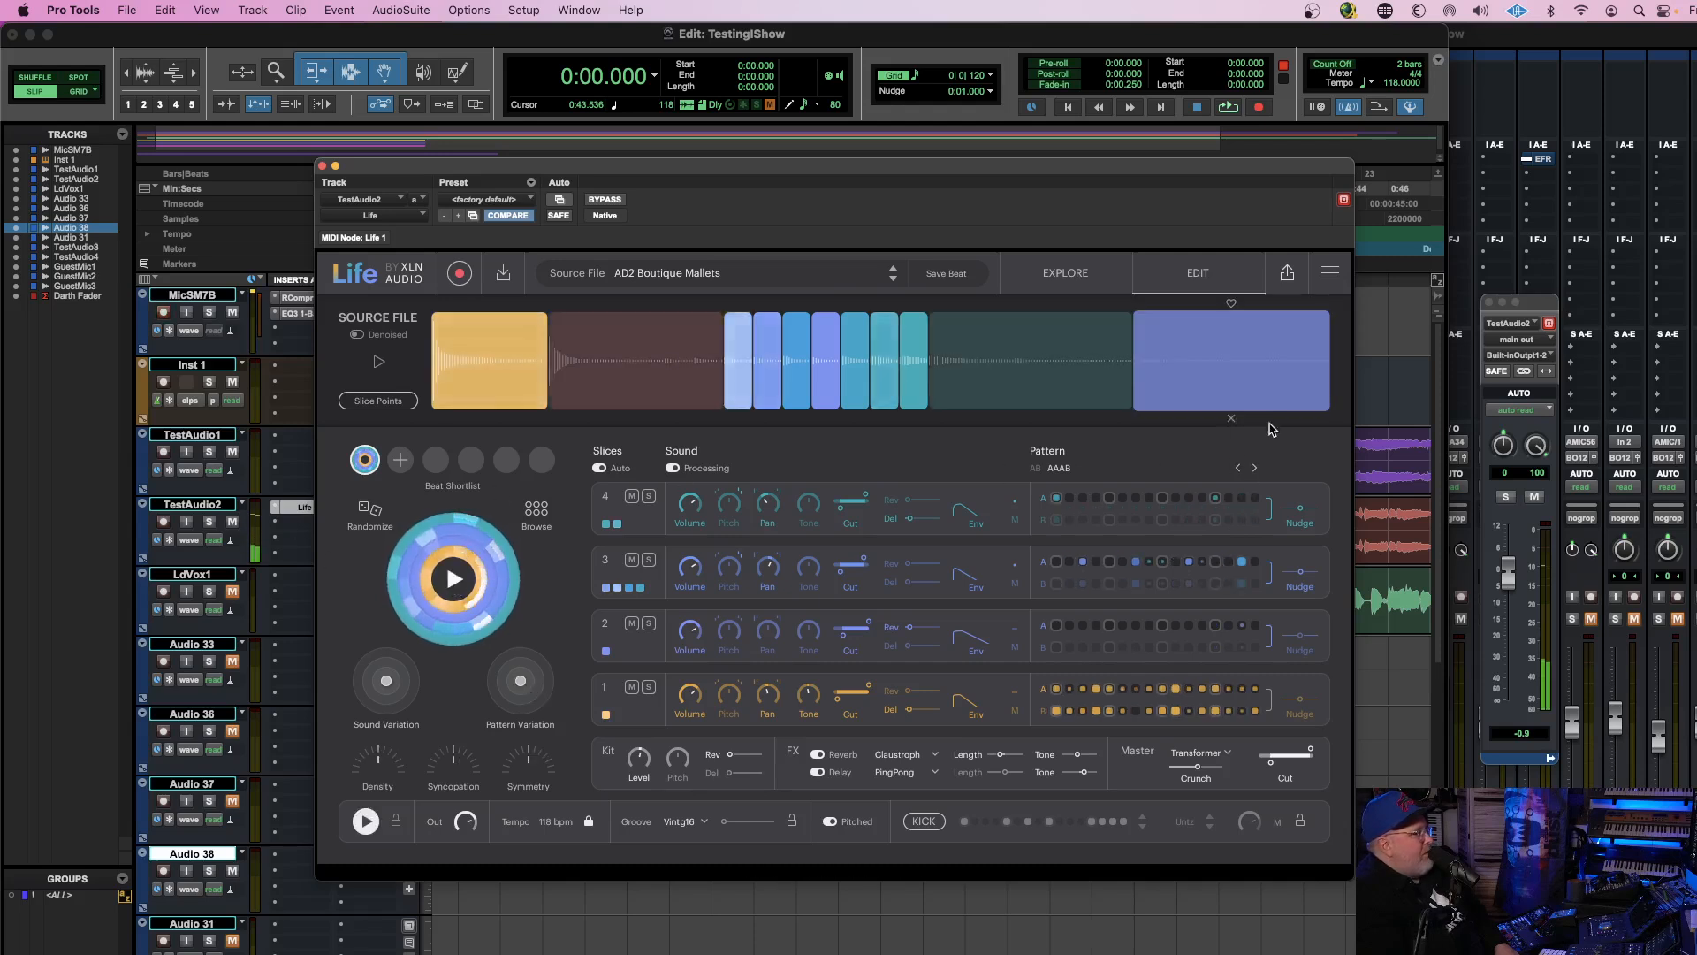
Shift the AD2 Boutique Mallets pattern forward by four steps and add hits on steps 2 and 11 of lane 2's A pattern.
click(1255, 470)
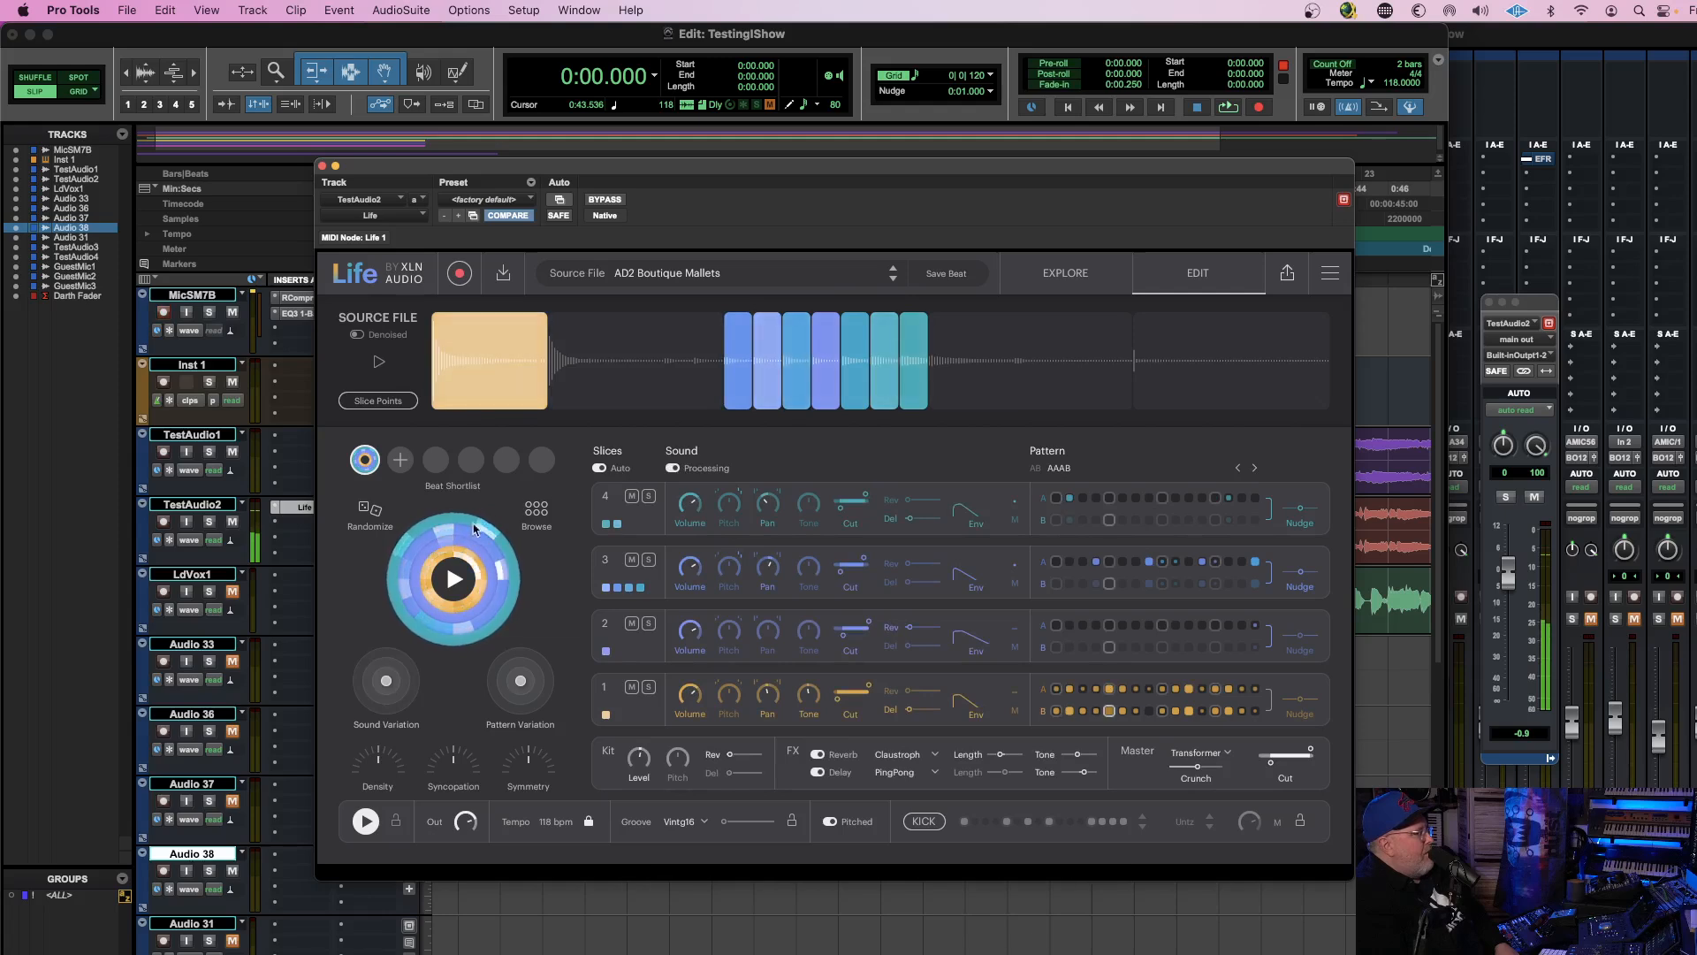
click(599, 469)
click(599, 469)
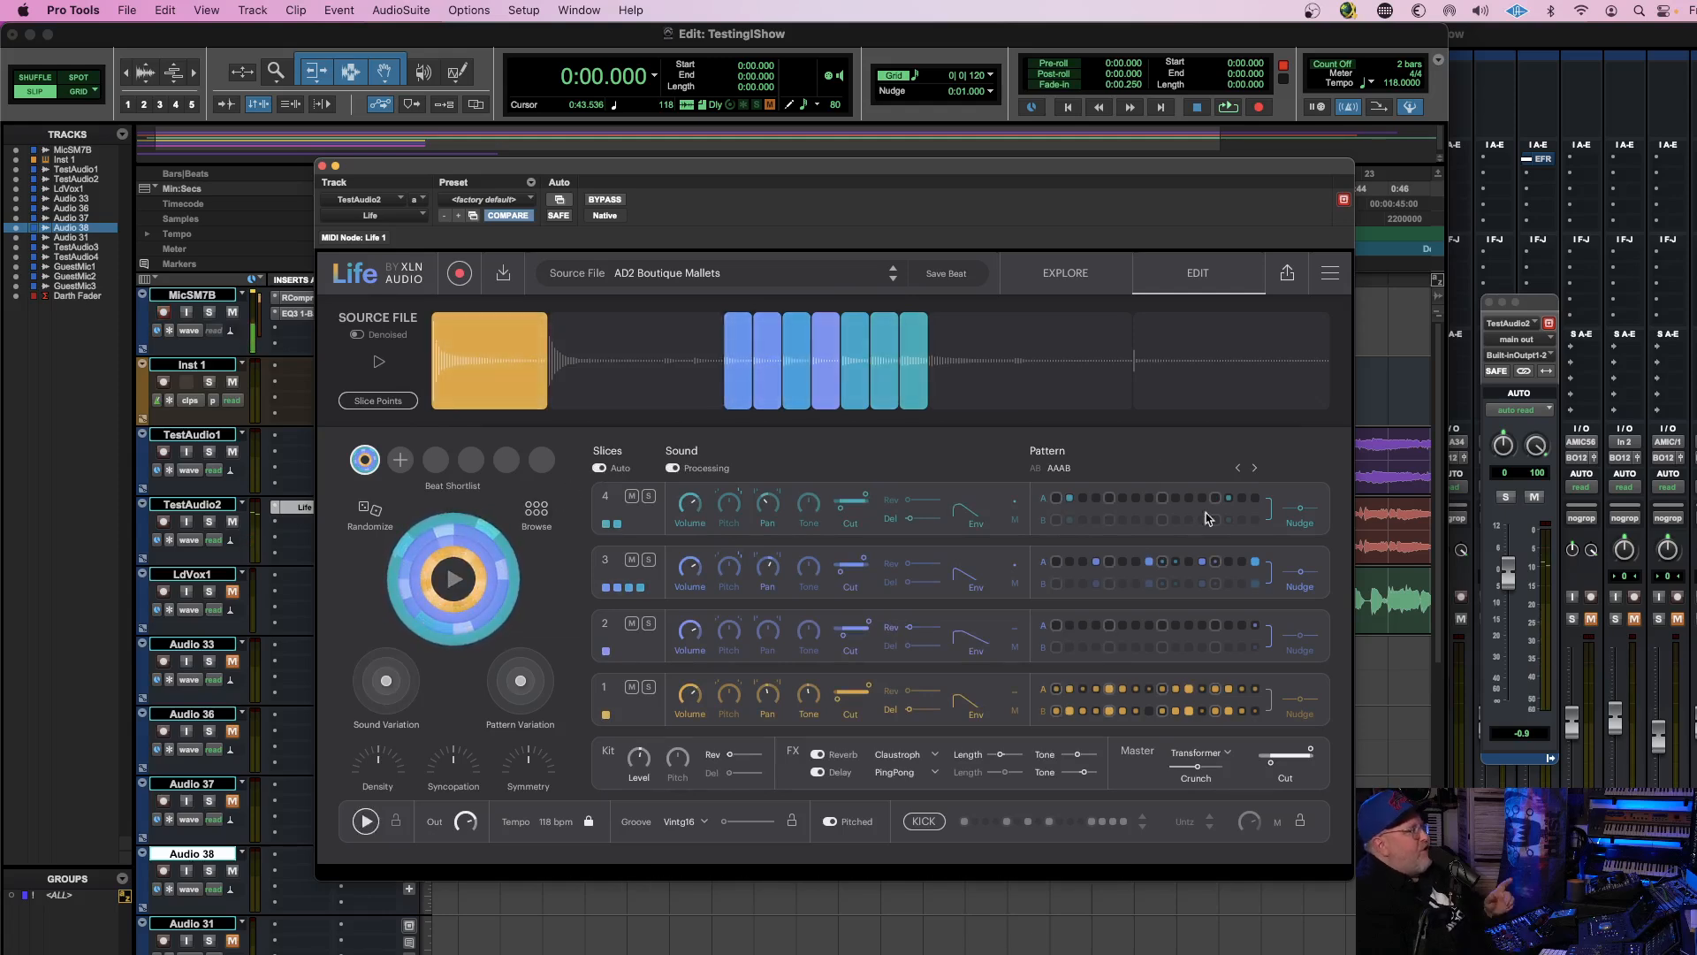
click(1256, 468)
click(1256, 468)
click(1257, 468)
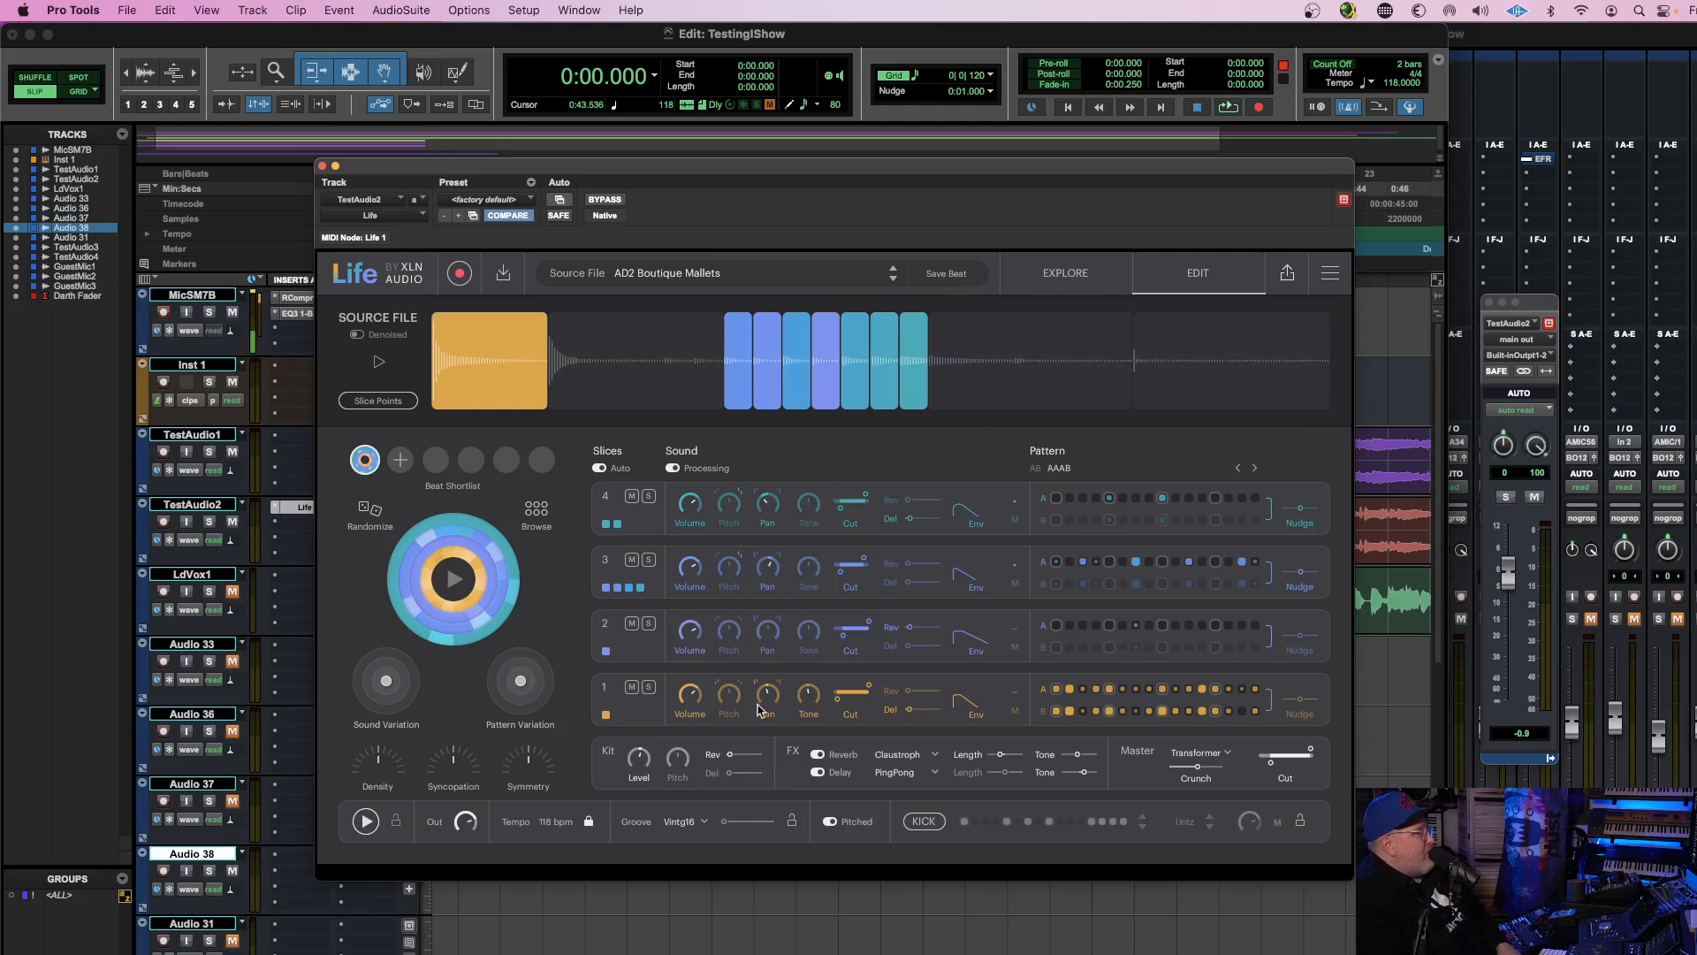
click(1070, 625)
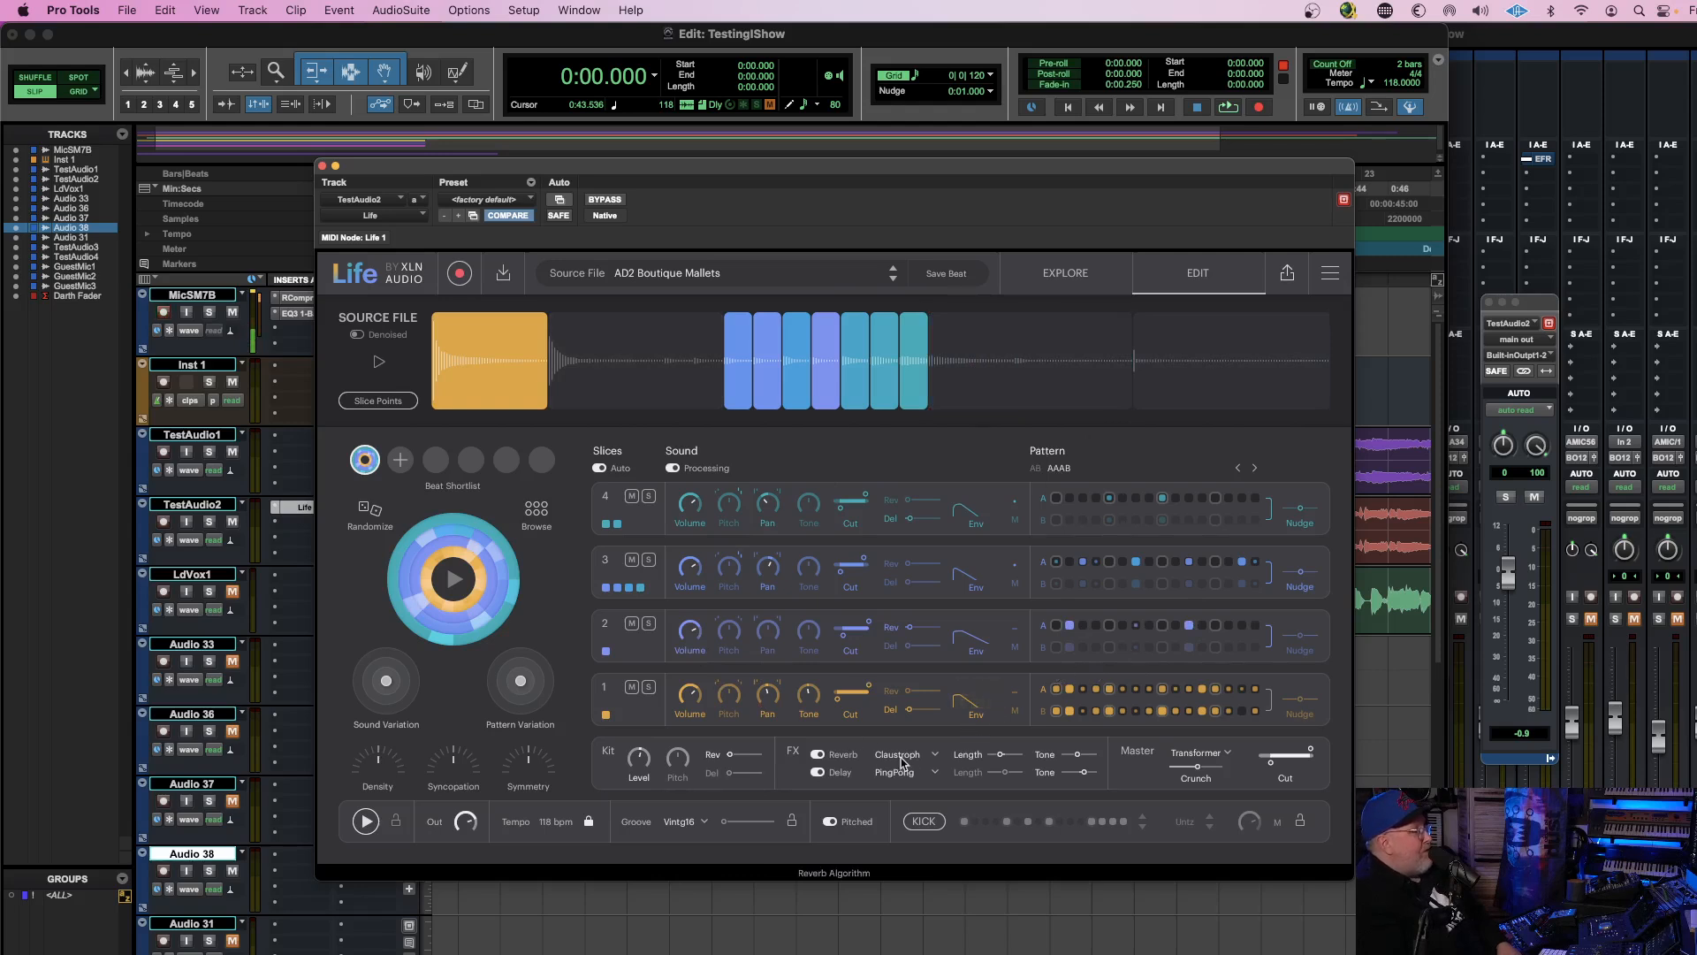
Set the reverb algorithm to Big Hall, adjust the kit's reverb amount, and audition the beat.
click(925, 758)
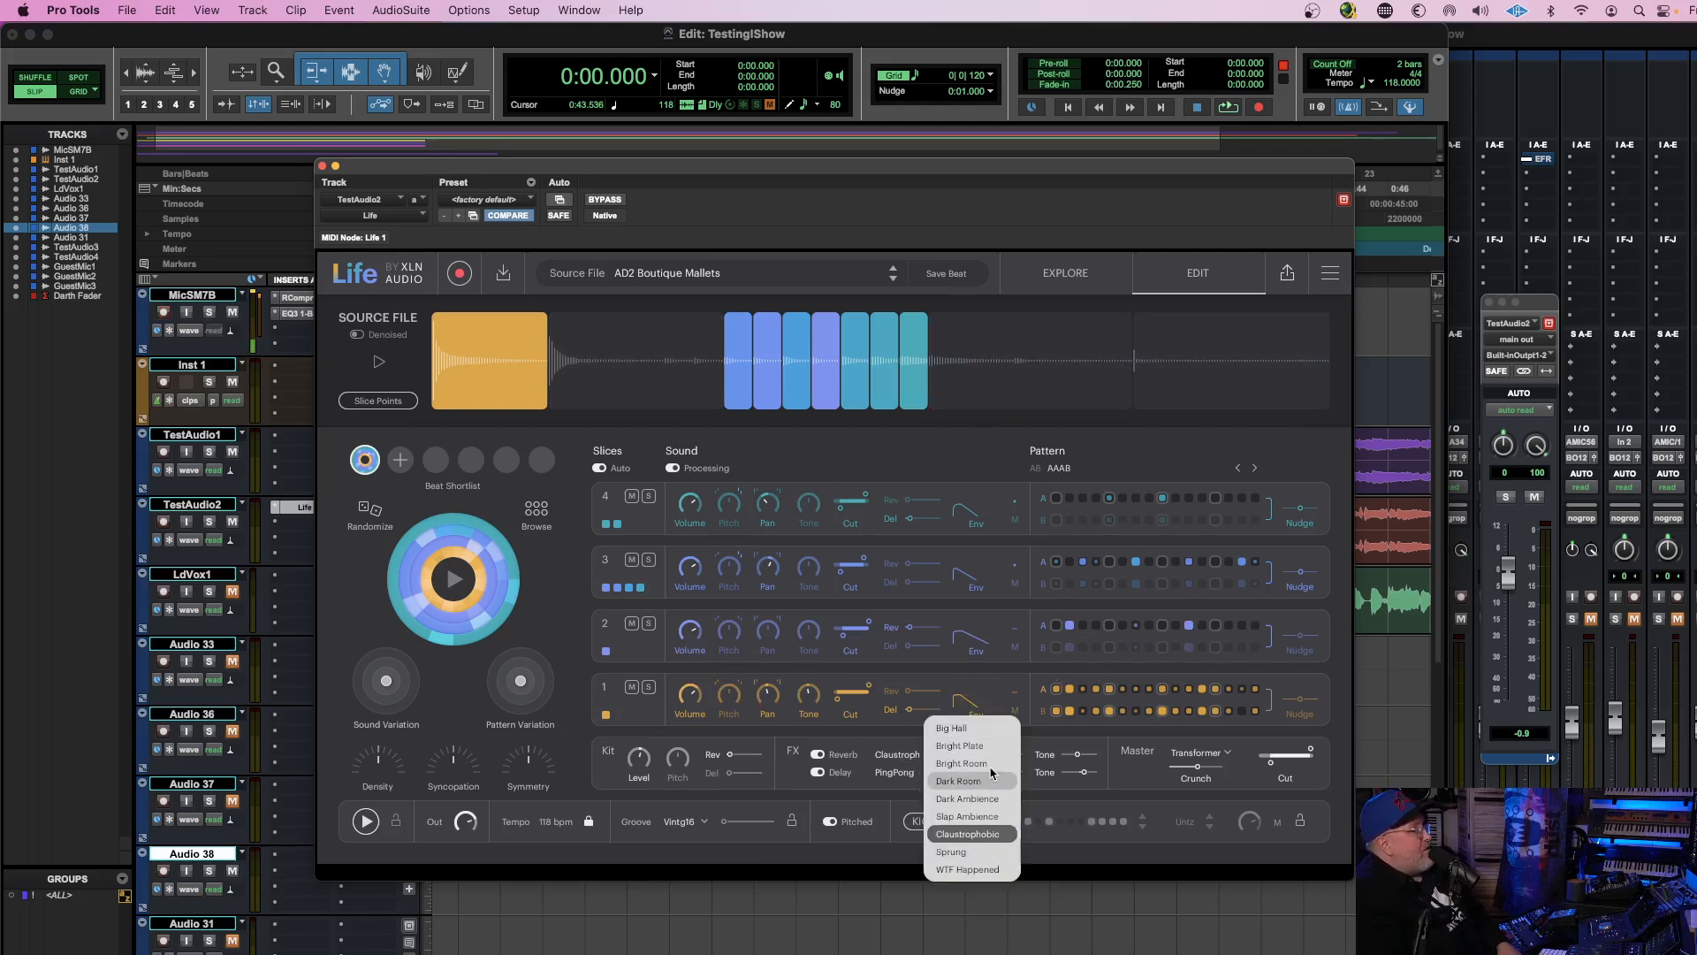
click(954, 727)
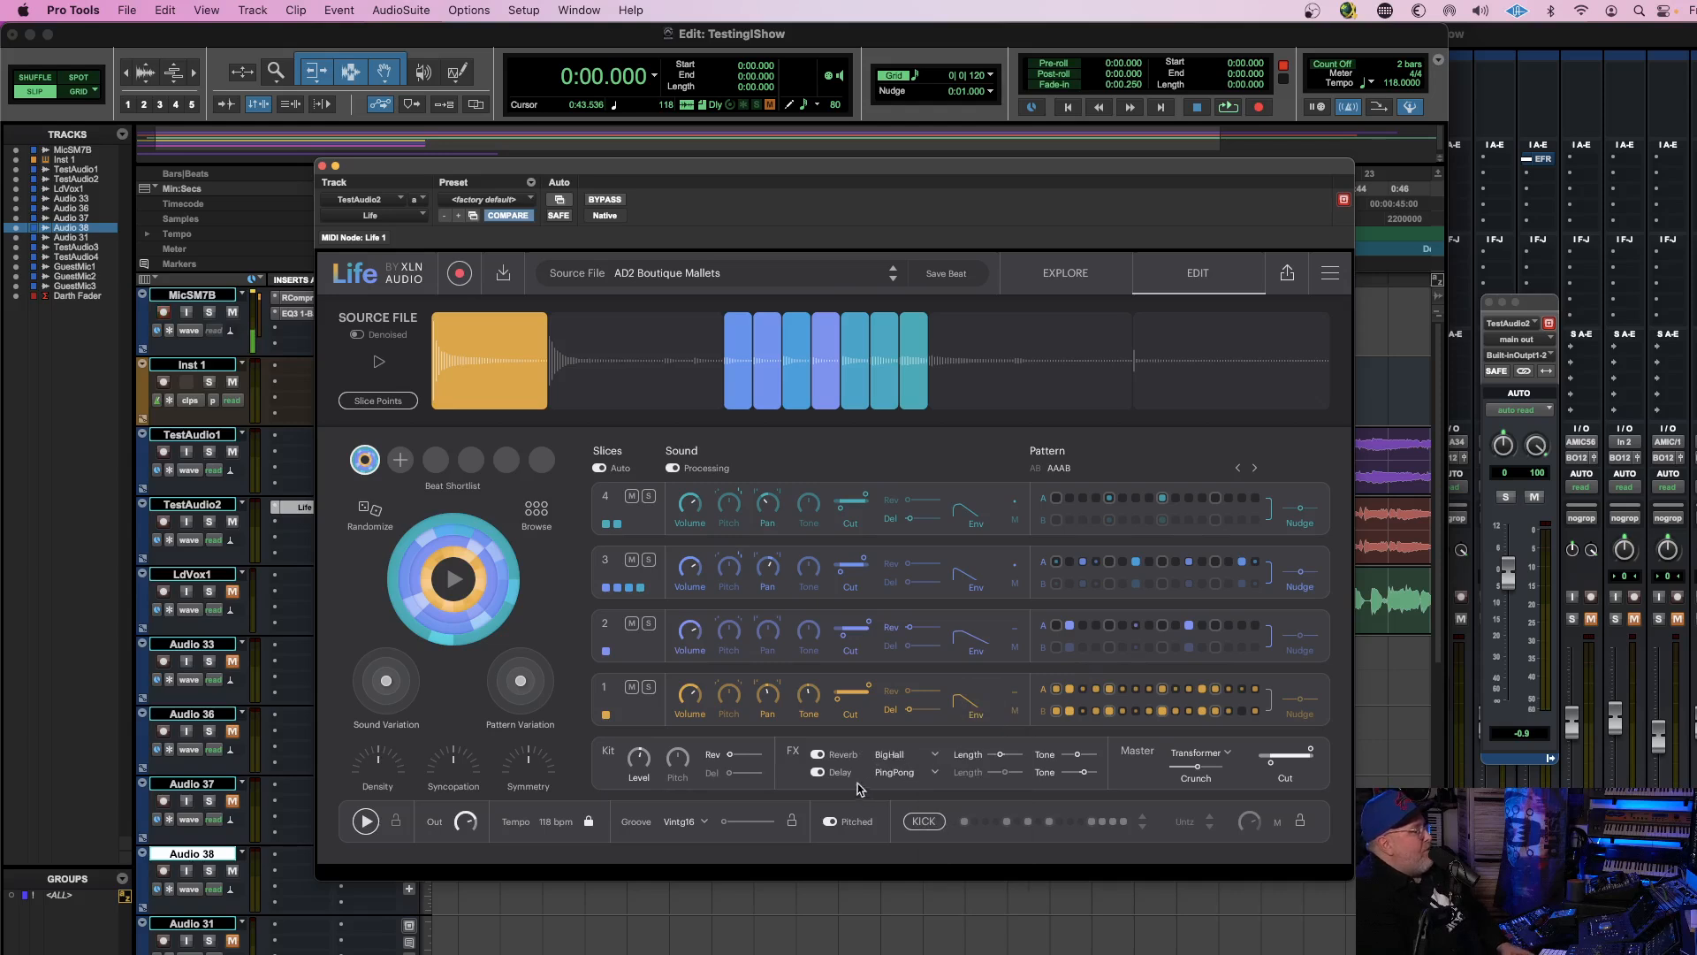
drag(730, 754, 750, 757)
click(453, 582)
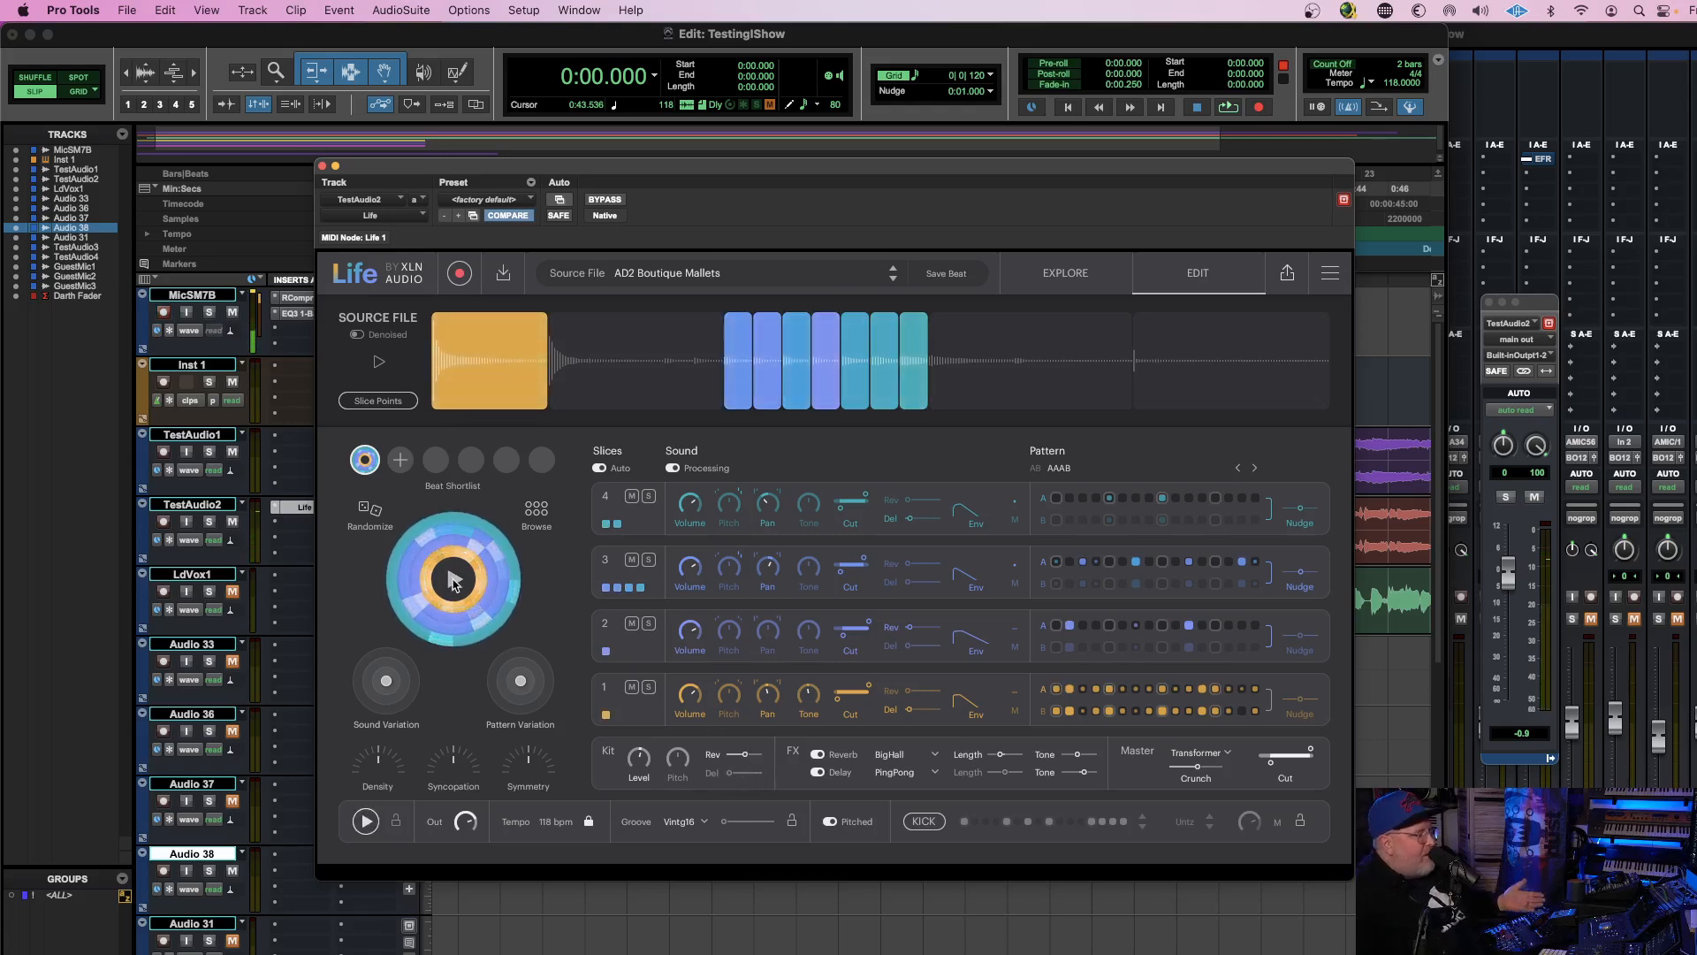